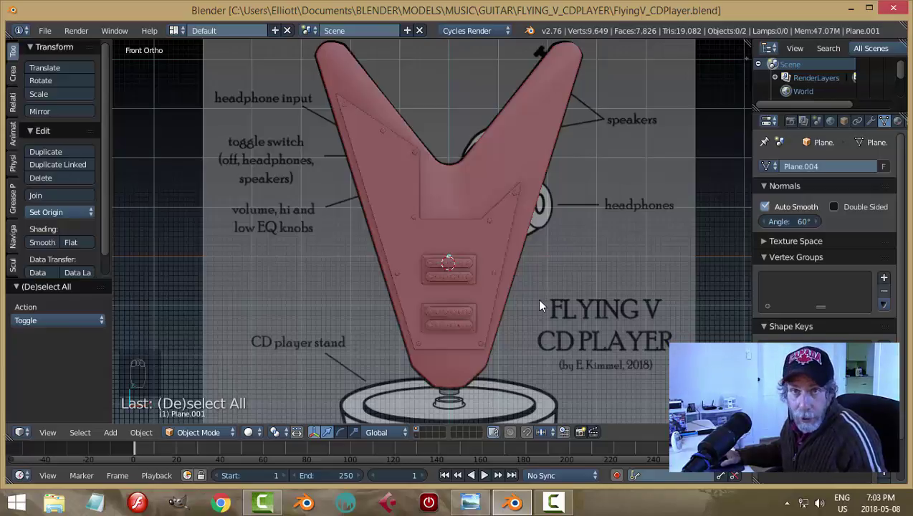
Switch the viewport to wireframe shading to expose the reference drawing of the control knobs.
key(z)
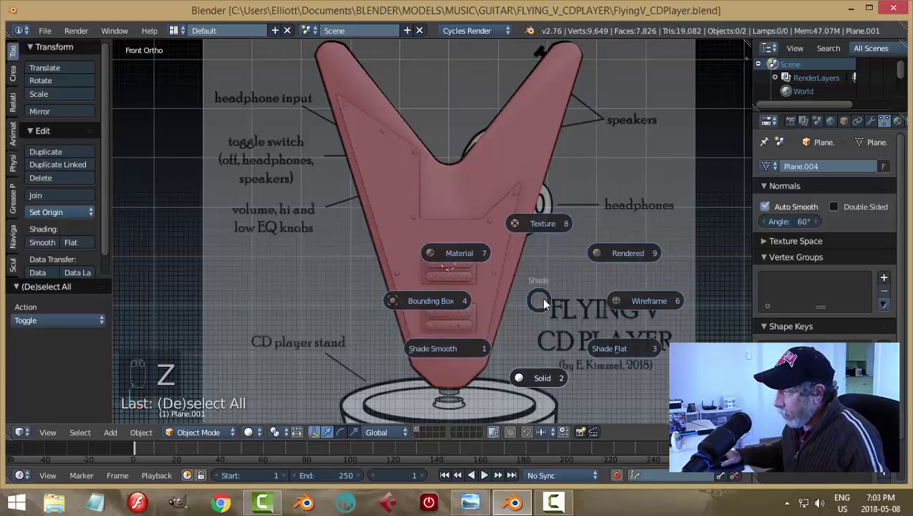
click(635, 295)
scroll(536, 284, up, 3)
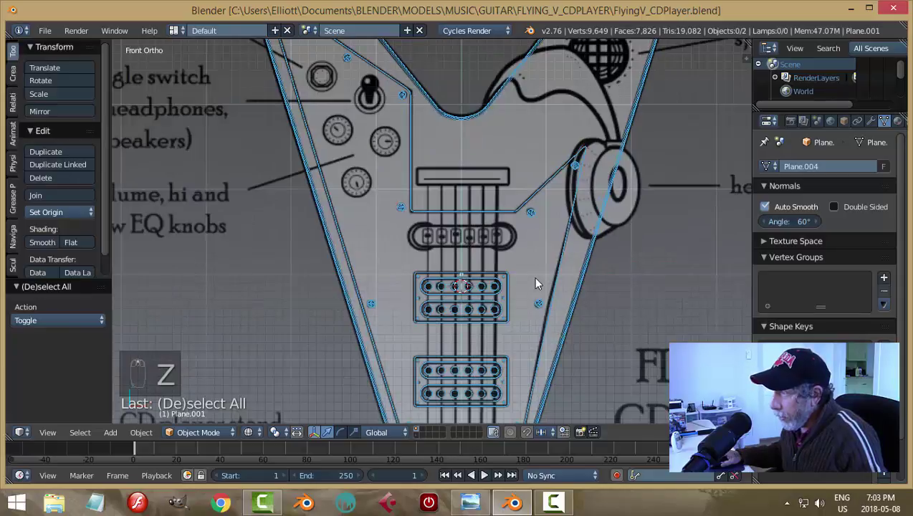
shift+middle_drag(451, 206, 495, 242)
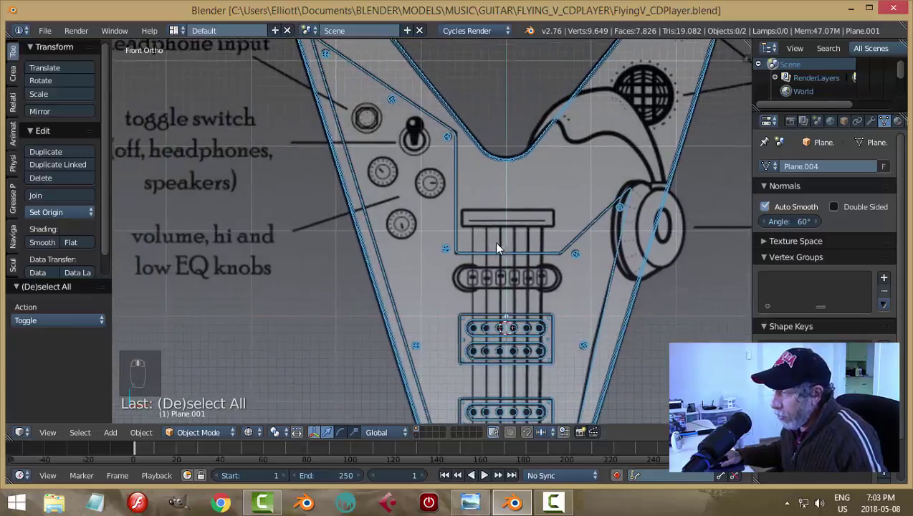
scroll(499, 242, up, 2)
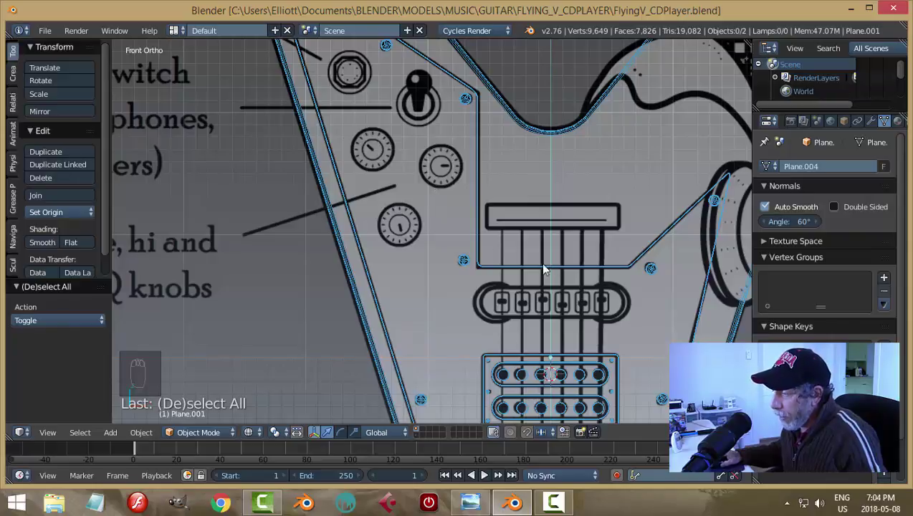
Add a 32-vertex mesh circle and rotate it 90° about the X axis to face the front view.
key(shift+a)
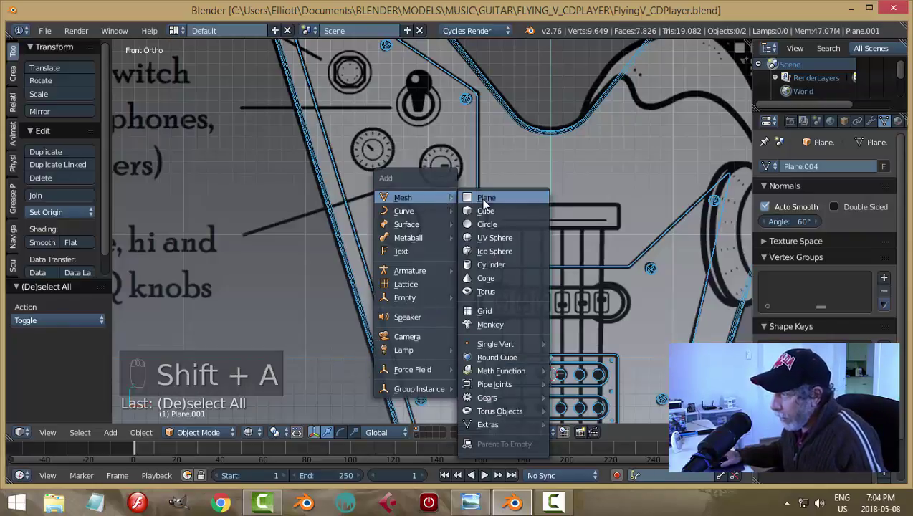
click(488, 224)
key(r)
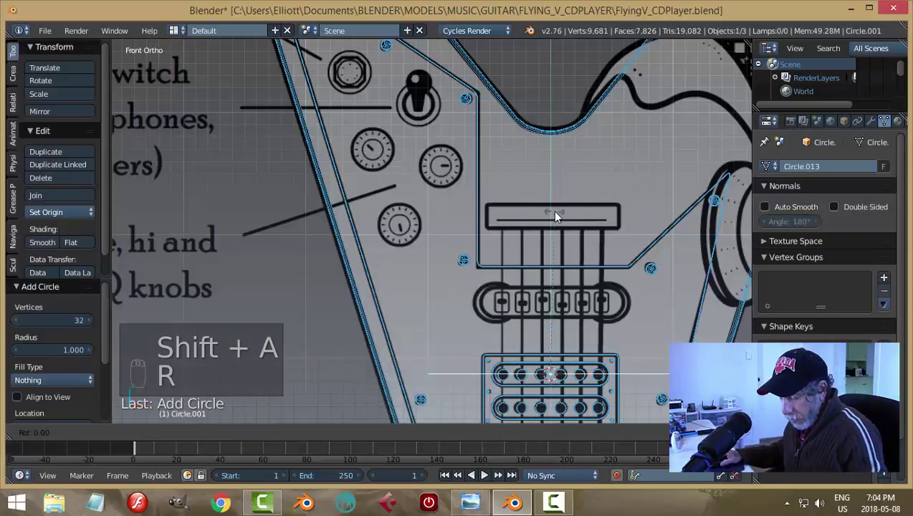
key(x)
key(9)
key(0)
key(Return)
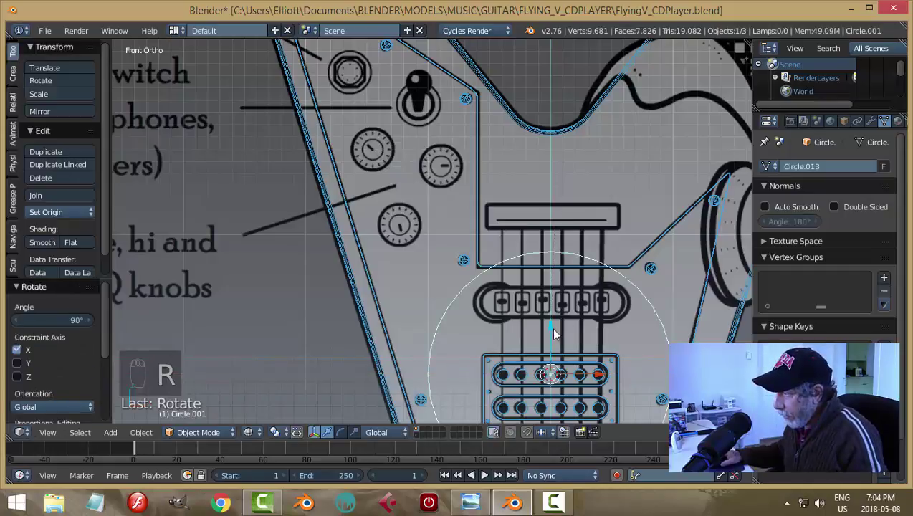
Position the circle over the knob drawing nearest the pickguard corner and scale it by about 0.186 to match the outline.
drag(546, 326, 512, 132)
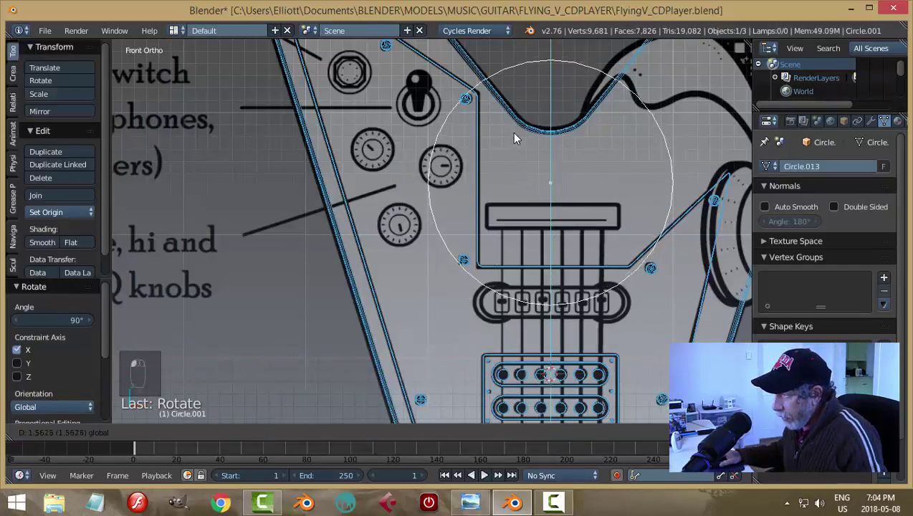
drag(598, 177, 486, 176)
drag(441, 144, 441, 120)
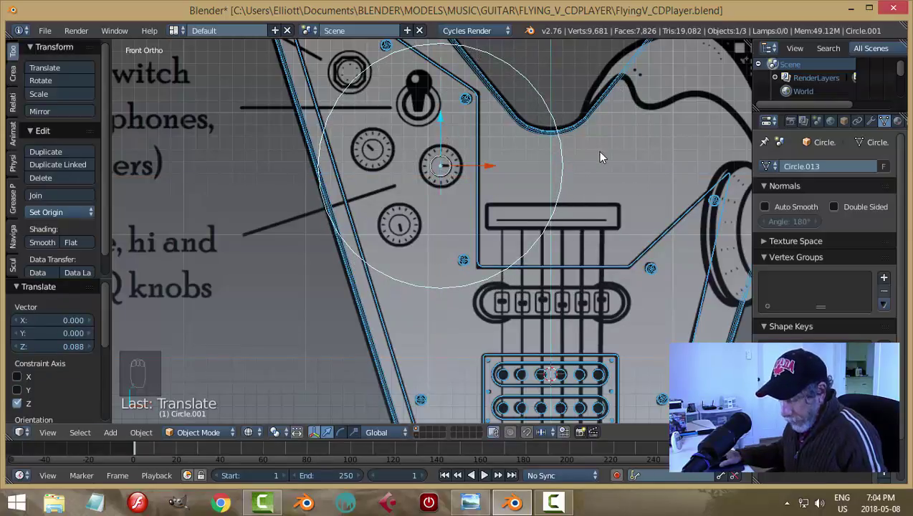
key(s)
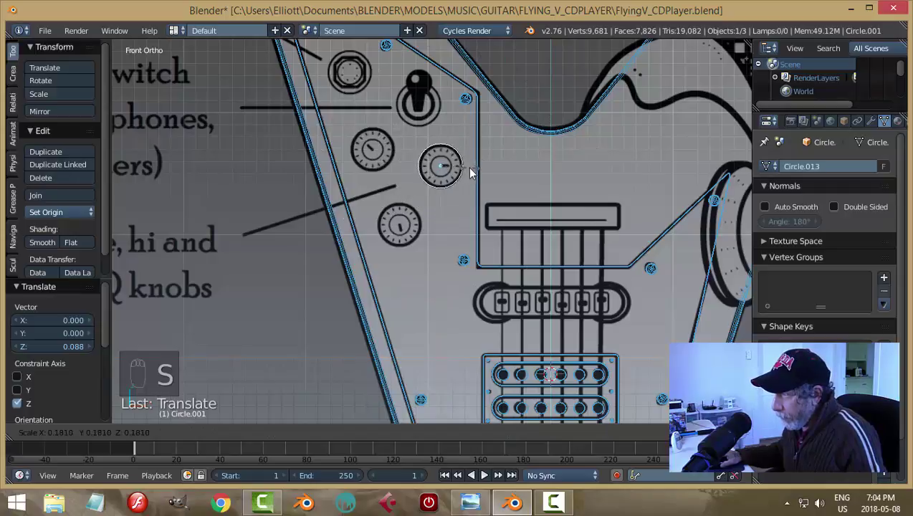
click(474, 174)
Fill the circle with a face in Edit Mode.
scroll(540, 193, up, 2)
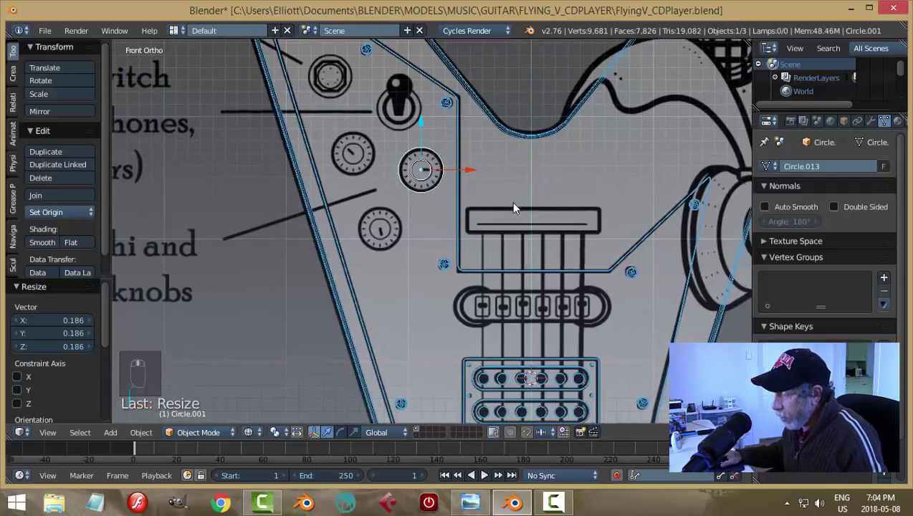
scroll(509, 201, up, 5)
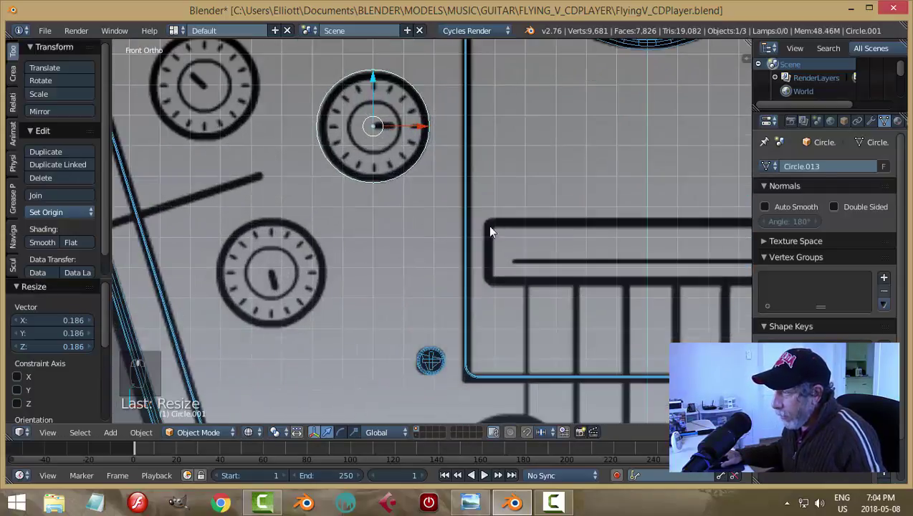
middle_drag(488, 225, 476, 120)
key(Tab)
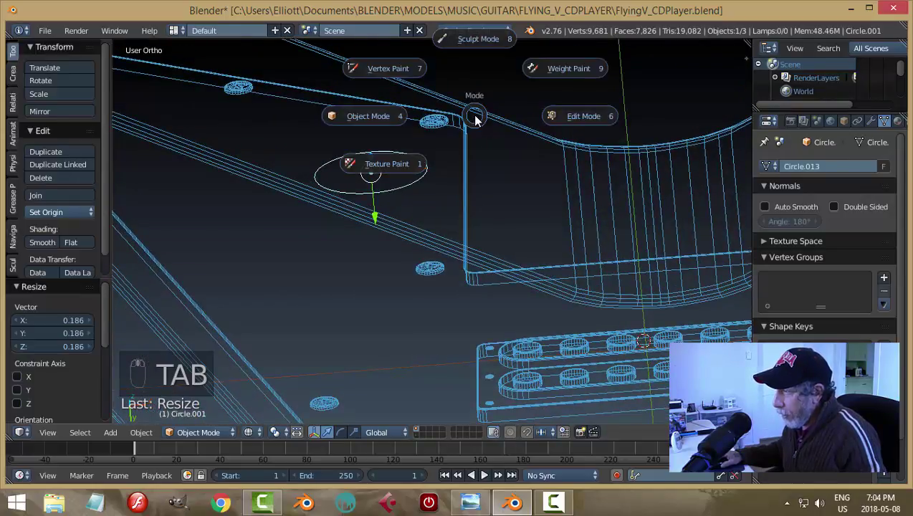
click(552, 117)
key(f)
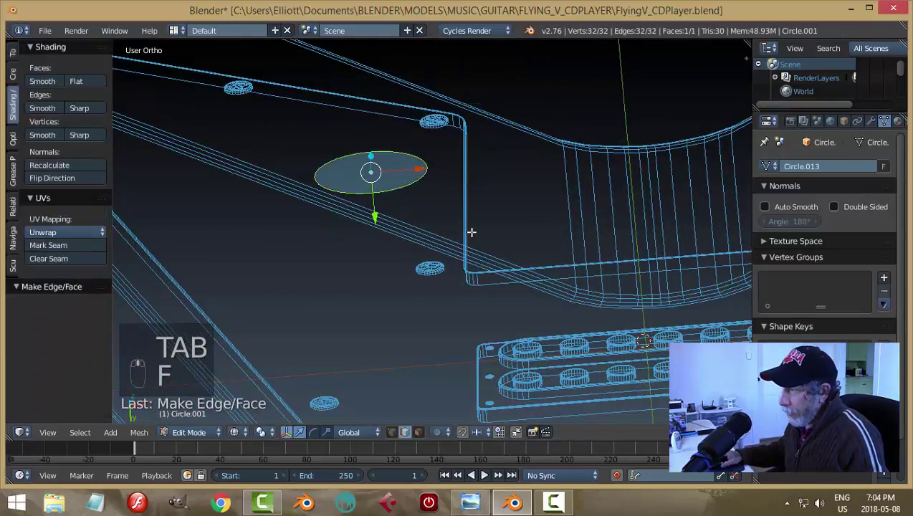
Extrude the circular face about 0.029 outward along the Y axis to form the knob's base rim.
middle_drag(472, 232, 471, 213)
key(e)
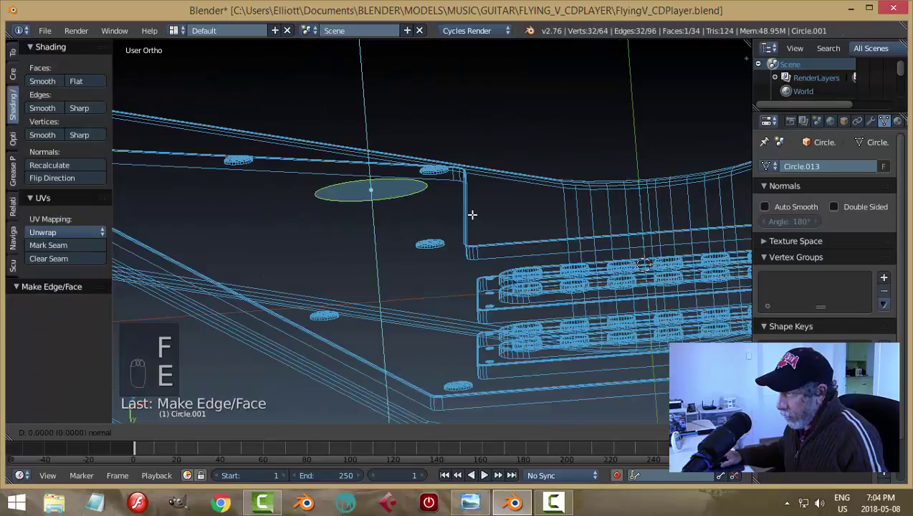
middle_click(373, 239)
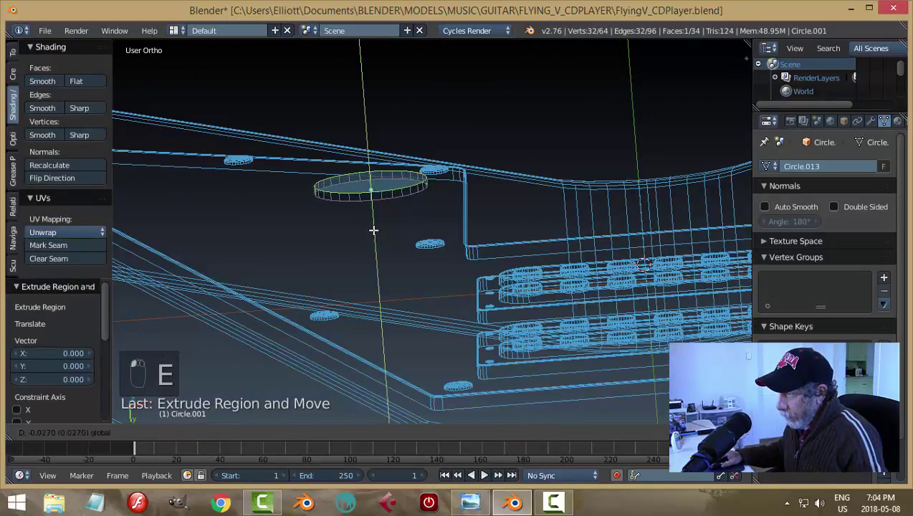
click(374, 230)
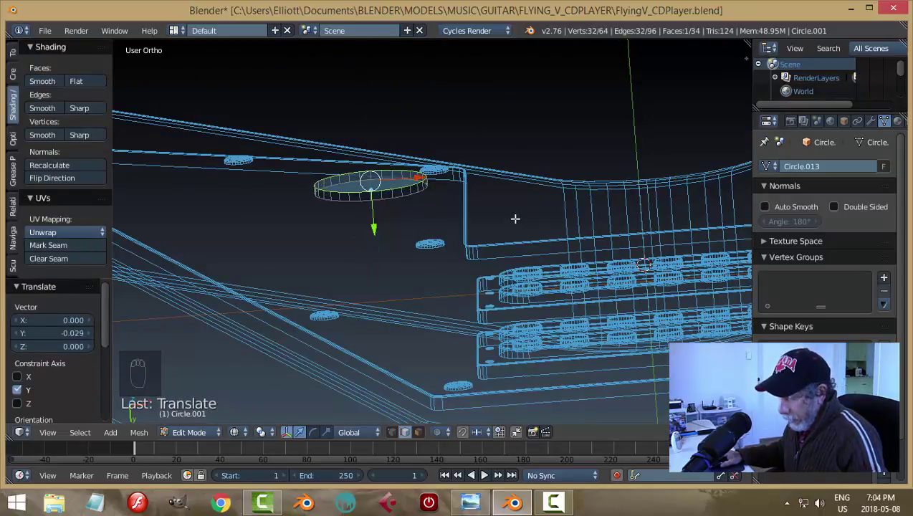
Extrude the face another 0.062 outward along Y and scale it to about 0.718 to form a sloped flange.
key(e)
right_click(515, 218)
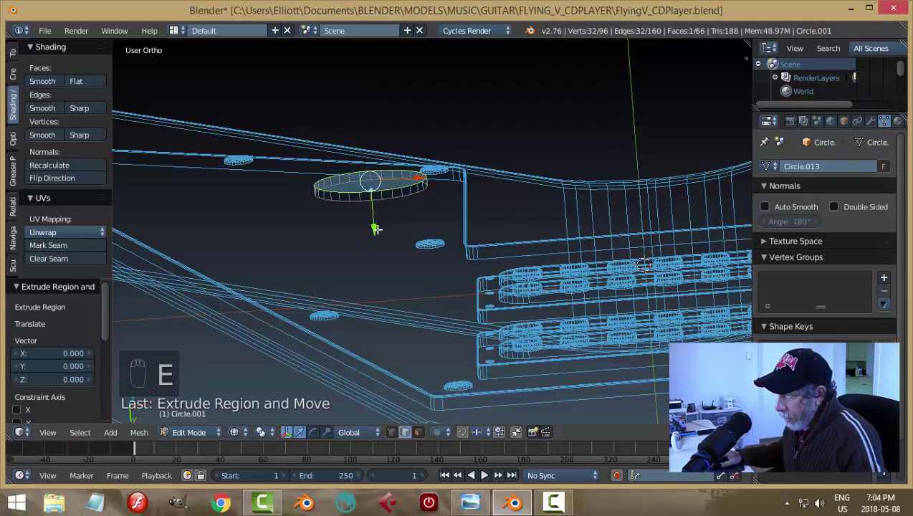
drag(375, 229, 375, 208)
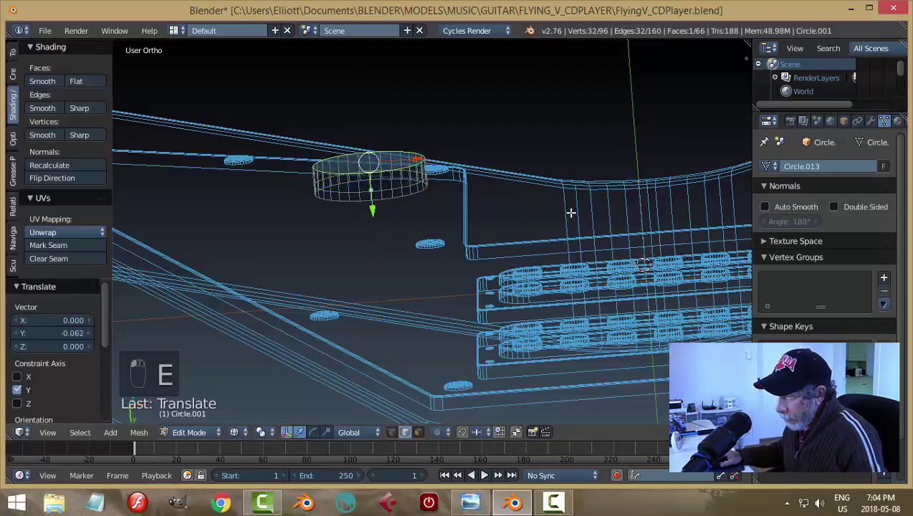
key(s)
click(508, 215)
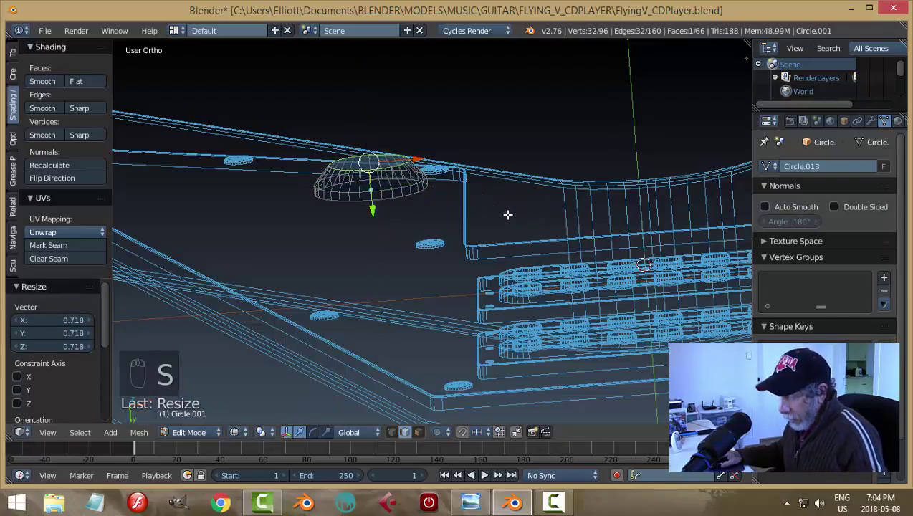
Switch to solid shading and lower the flange's top face about 0.009 along the Y axis.
key(z)
click(507, 292)
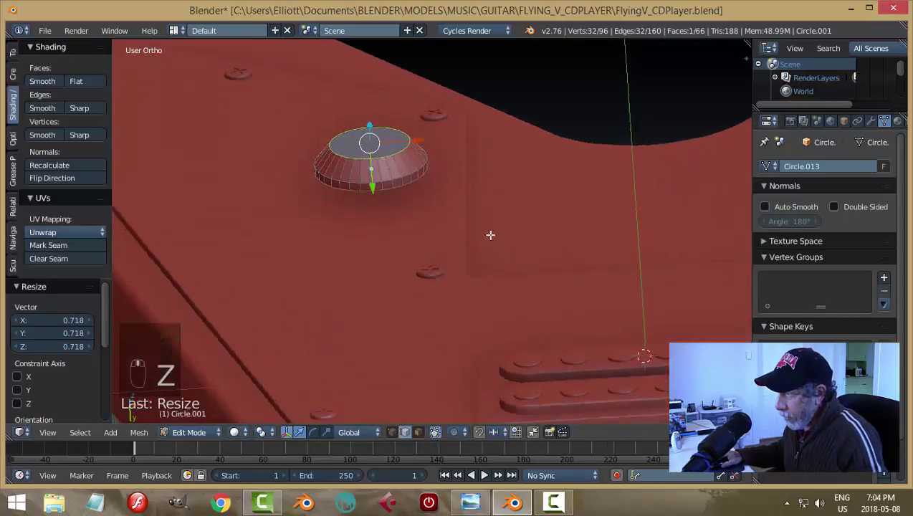
middle_drag(491, 234, 491, 207)
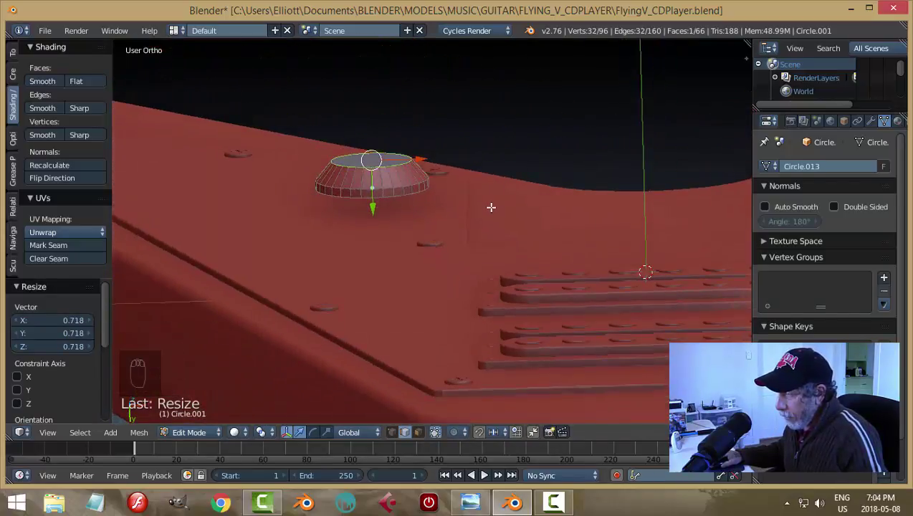
drag(372, 212, 380, 214)
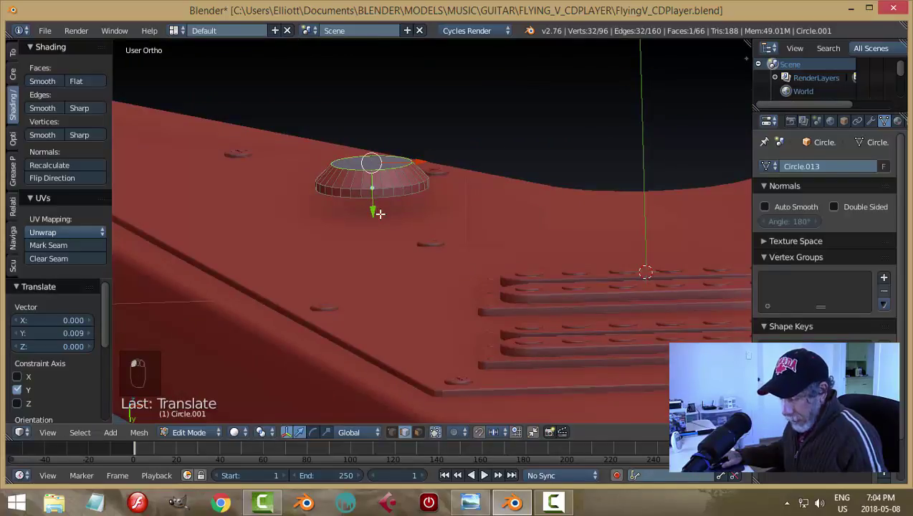
Extrude the top face about 0.152 outward along Y for the knob's shaft, and inset it by about 0.0784.
key(e)
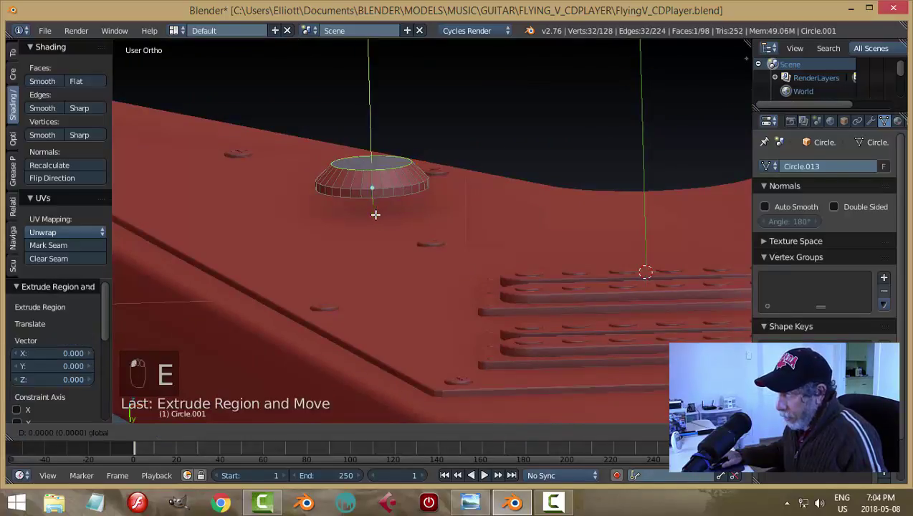
click(374, 177)
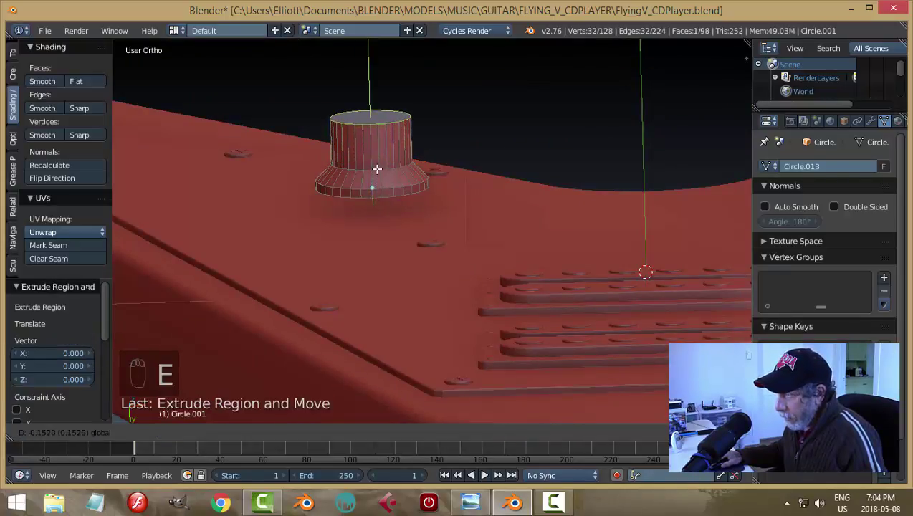
middle_drag(374, 177, 489, 220)
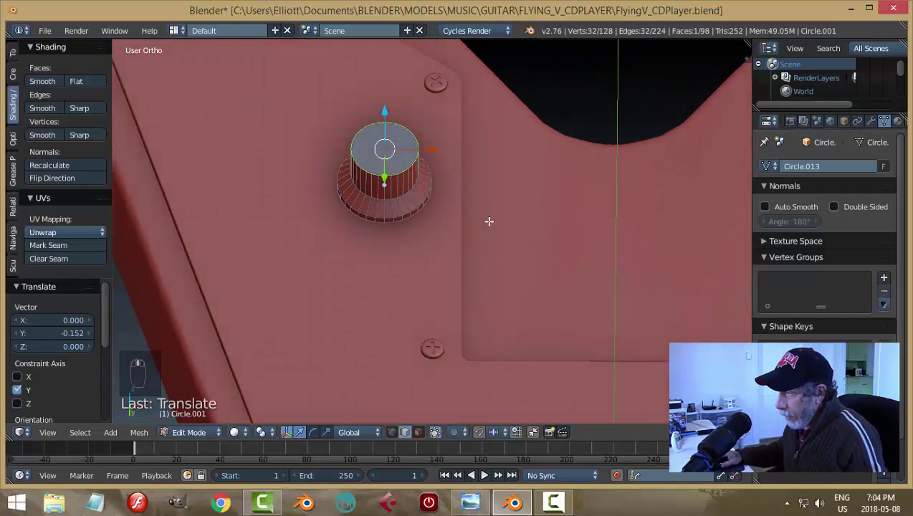
scroll(495, 208, up, 3)
key(i)
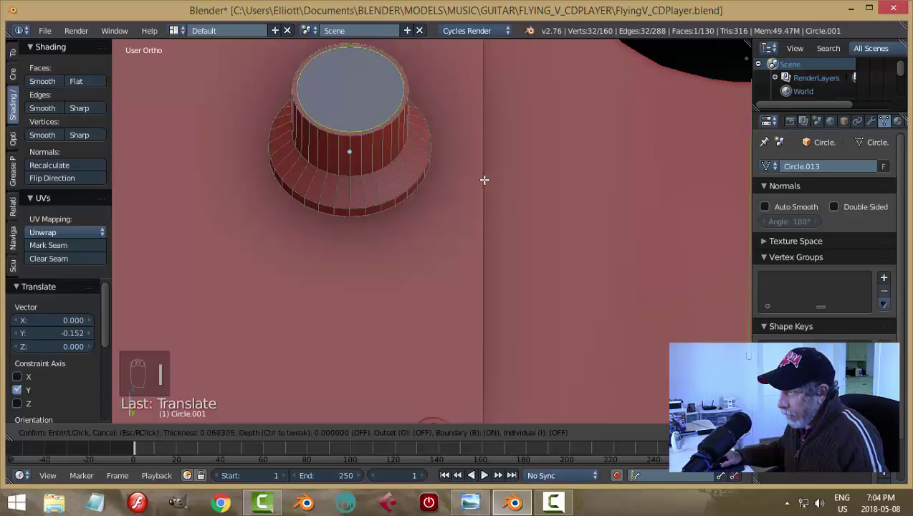
click(479, 180)
Extrude the inset face about 0.013 inward and scale it to about 0.918 to recess the knob's top.
middle_drag(467, 198, 448, 169)
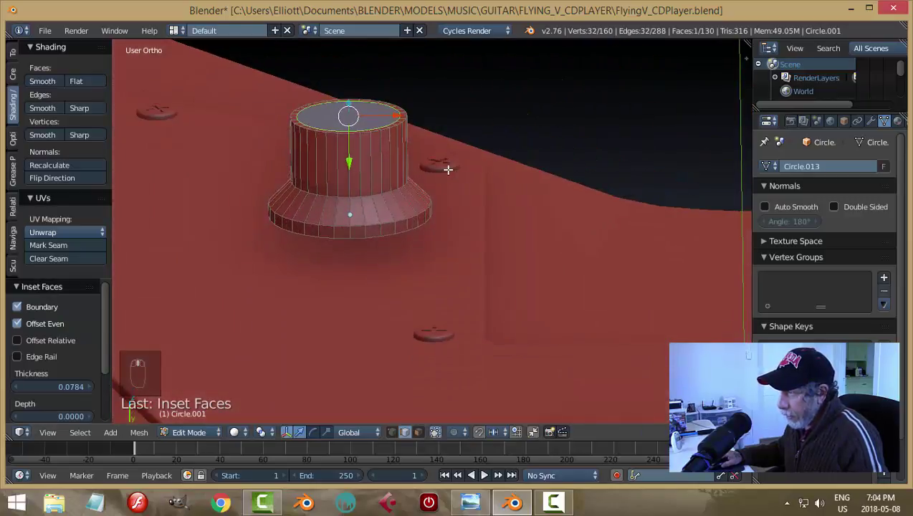
key(e)
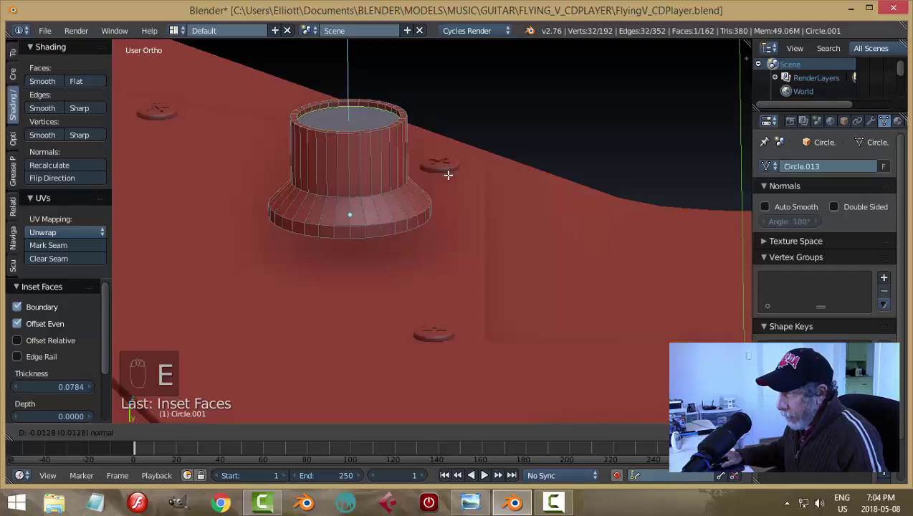
click(448, 175)
key(s)
click(460, 170)
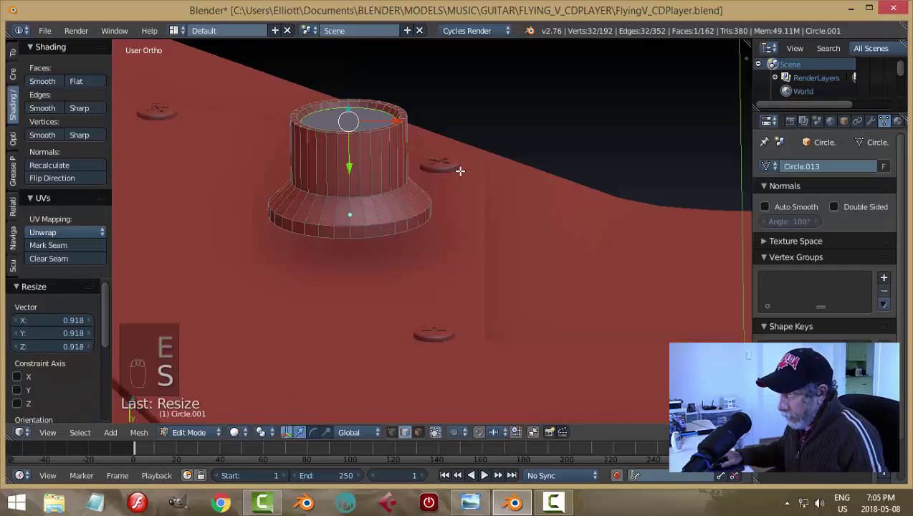
Return the knob to Object Mode and apply its rotation and scale.
key(a)
key(Tab)
click(471, 207)
middle_drag(481, 192, 473, 233)
key(KP_3)
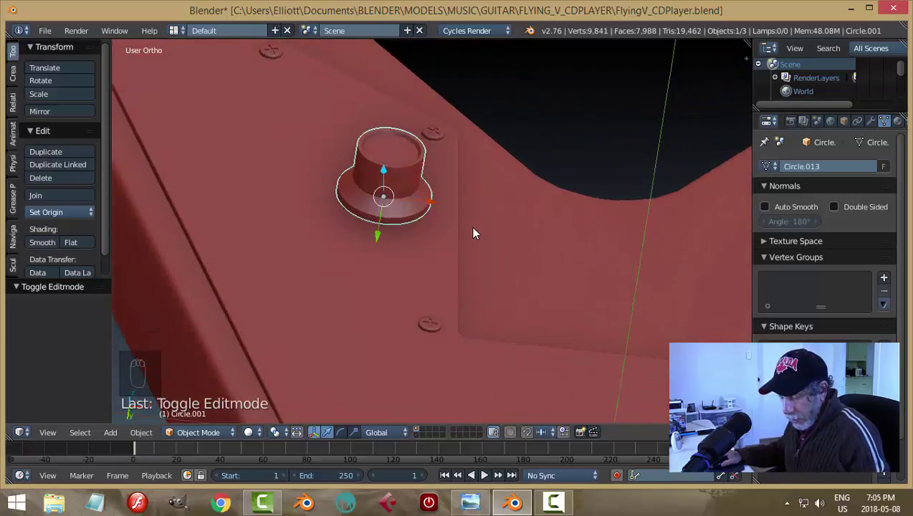
key(ctrl+a)
click(474, 234)
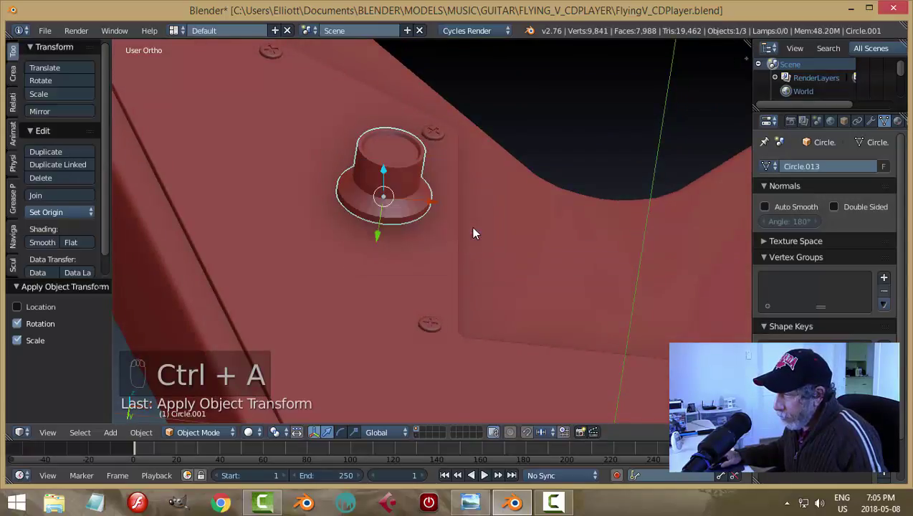
Bevel the upper and lower outer edge loops of the knob's flange by about 0.0036 with 3 segments.
middle_drag(474, 233, 473, 233)
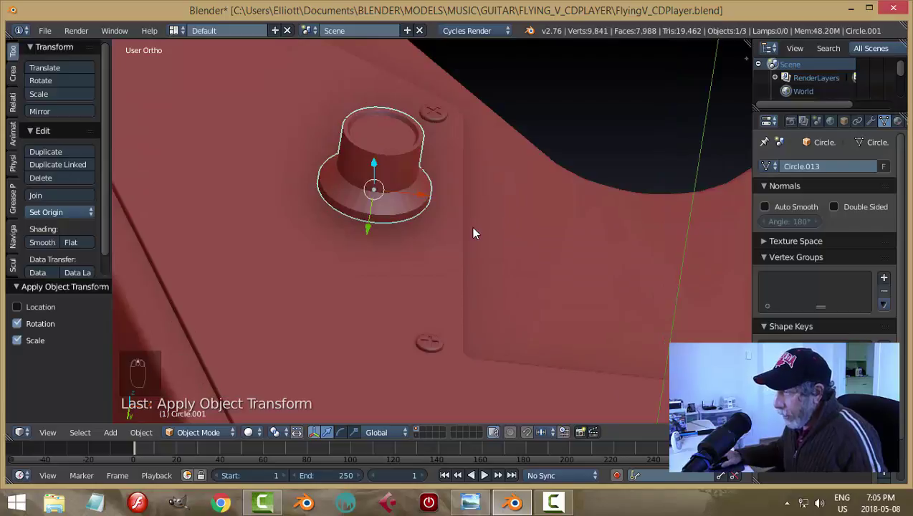
key(Tab)
click(567, 241)
key(ctrl+Tab)
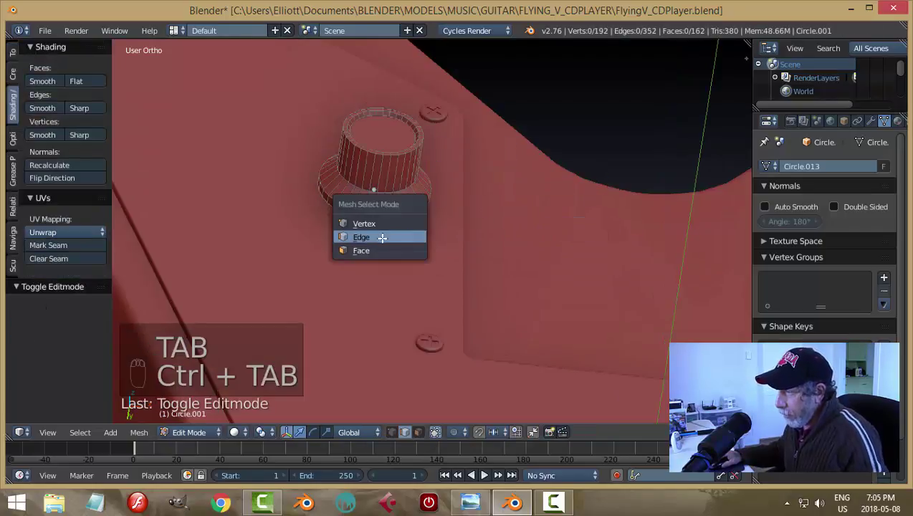
click(383, 237)
scroll(417, 239, up, 3)
alt+click(381, 207)
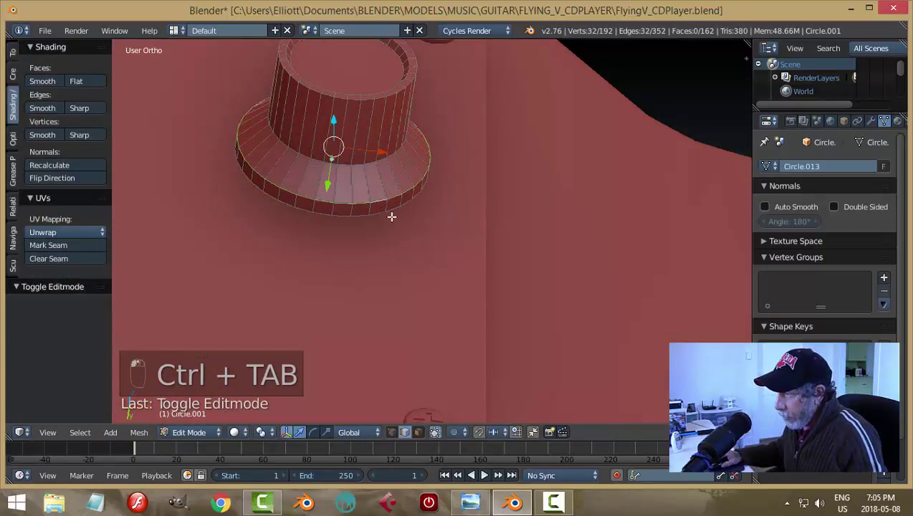
middle_drag(410, 264, 436, 254)
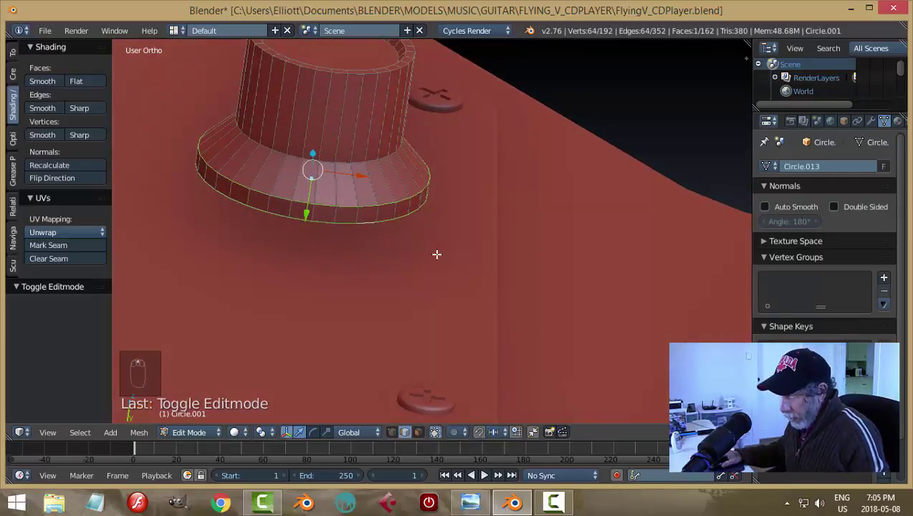
key(ctrl+b)
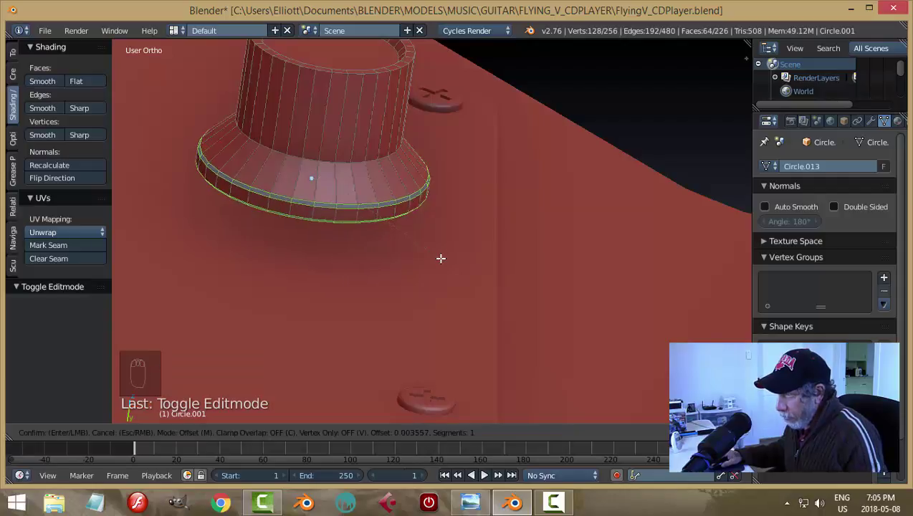
scroll(441, 259, up, 2)
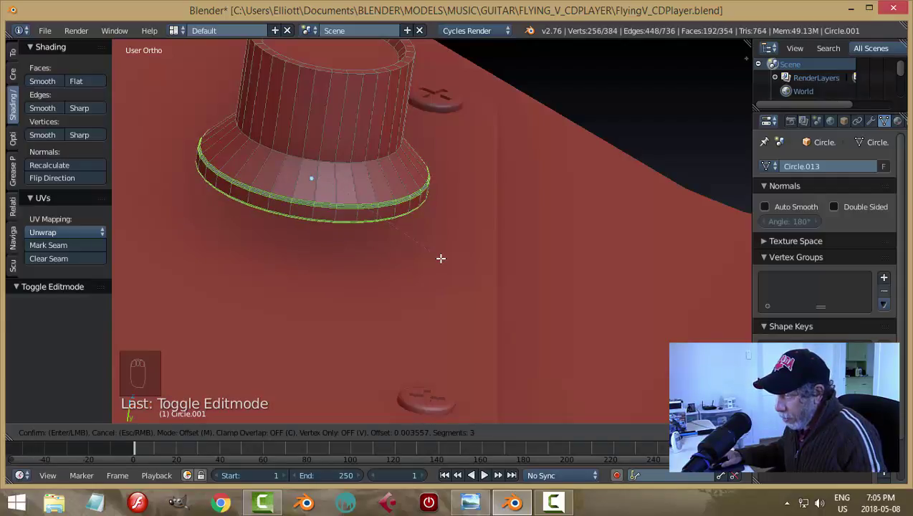
click(441, 258)
key(a)
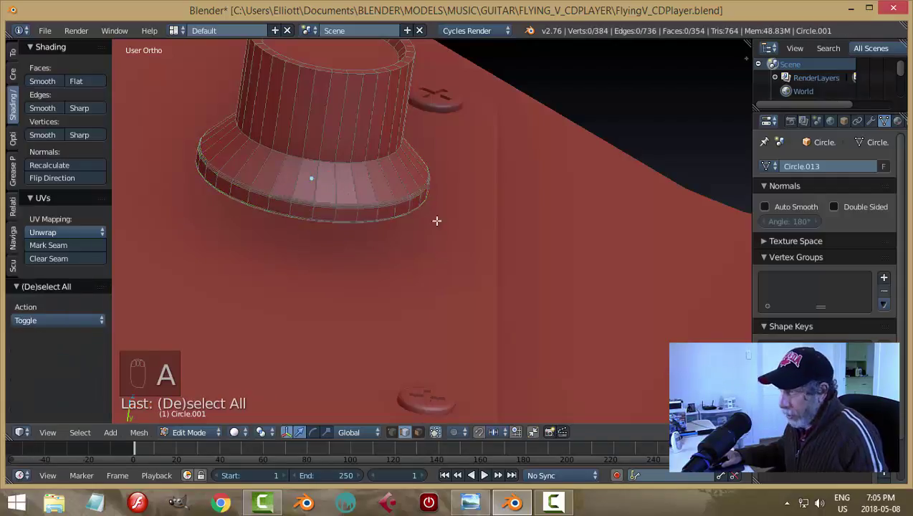
Bevel the inner and outer edge loops of the knob's top rim by 0.002 with 3 segments.
alt+click(374, 75)
middle_drag(374, 75, 544, 254)
alt+shift+click(387, 66)
scroll(404, 200, up, 3)
key(ctrl+b)
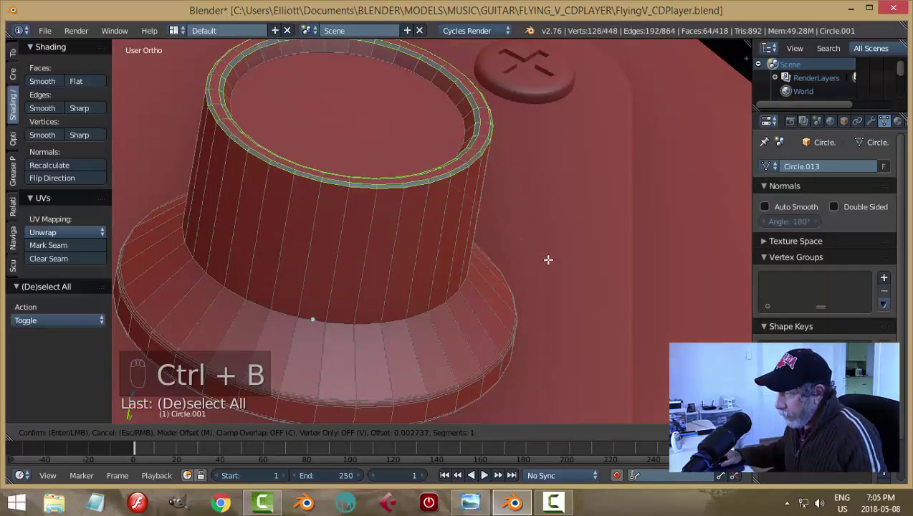
scroll(548, 259, up, 2)
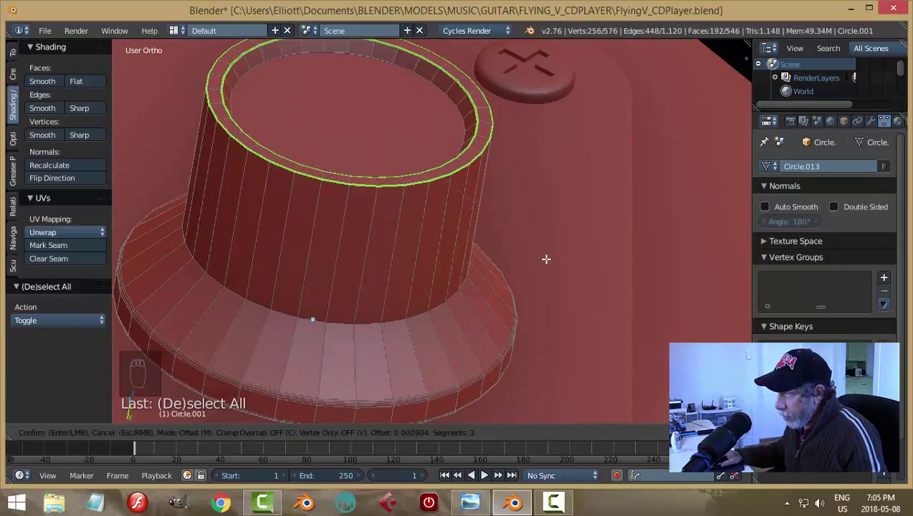
click(546, 261)
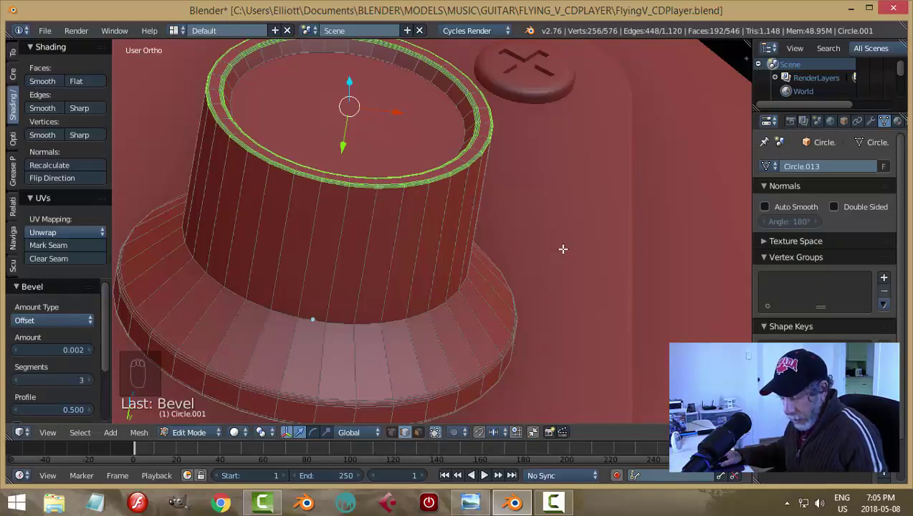
key(a)
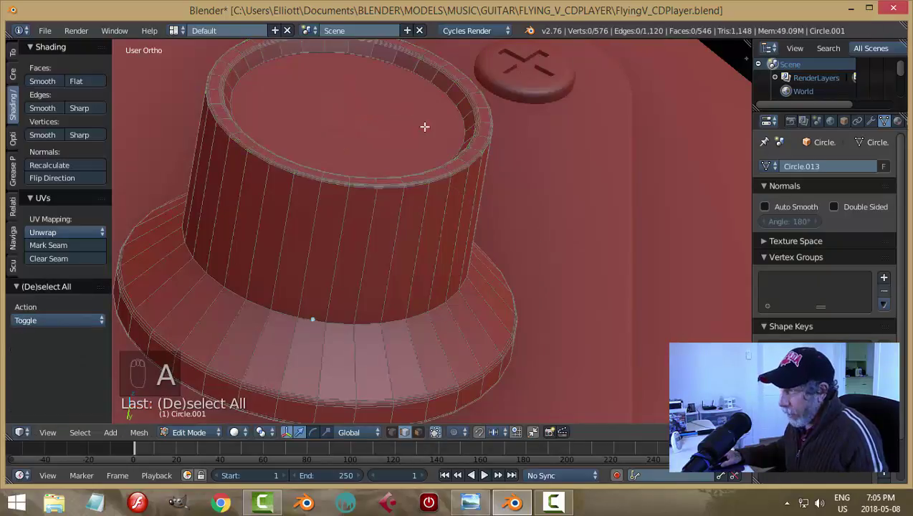
Bevel the edge loop around the floor of the knob's recess by about 0.0014 with 2 segments.
alt+right_click(409, 70)
key(ctrl+b)
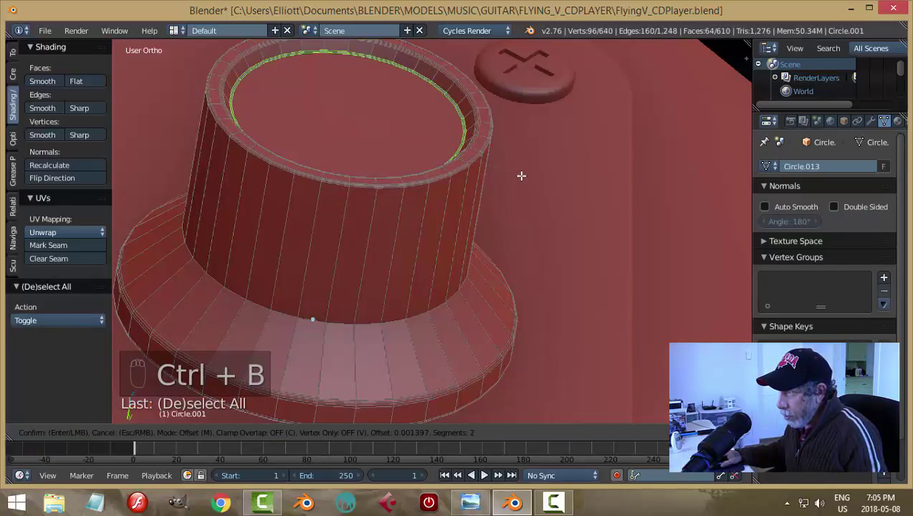
click(521, 175)
key(a)
Return the knob to Object Mode and save the file.
key(Tab)
click(411, 177)
scroll(487, 195, down, 5)
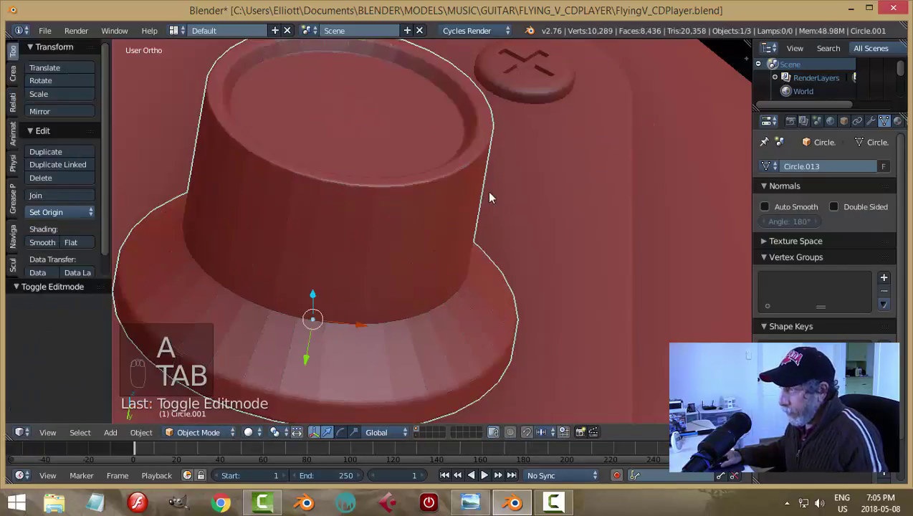
middle_drag(438, 234, 523, 222)
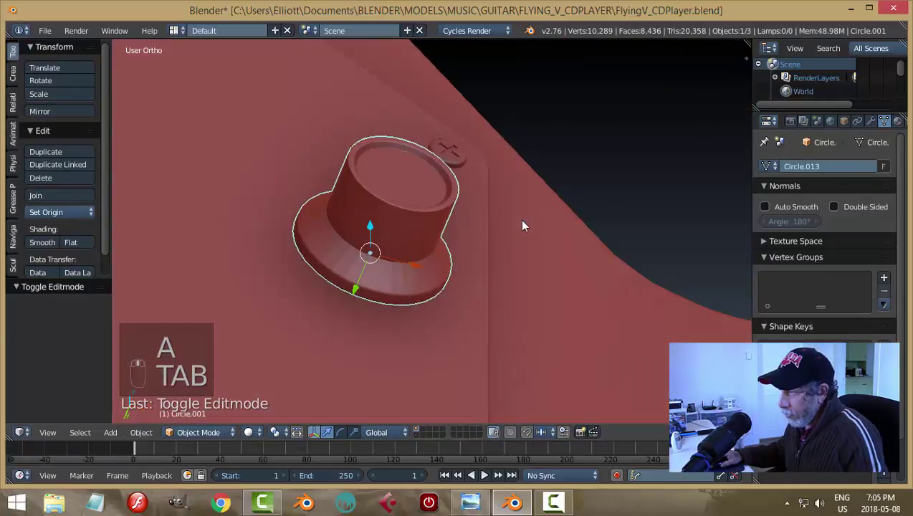
key(ctrl+s)
Move the knob -0.131 along the Y axis, farther away from the guitar body.
middle_drag(469, 286, 482, 230)
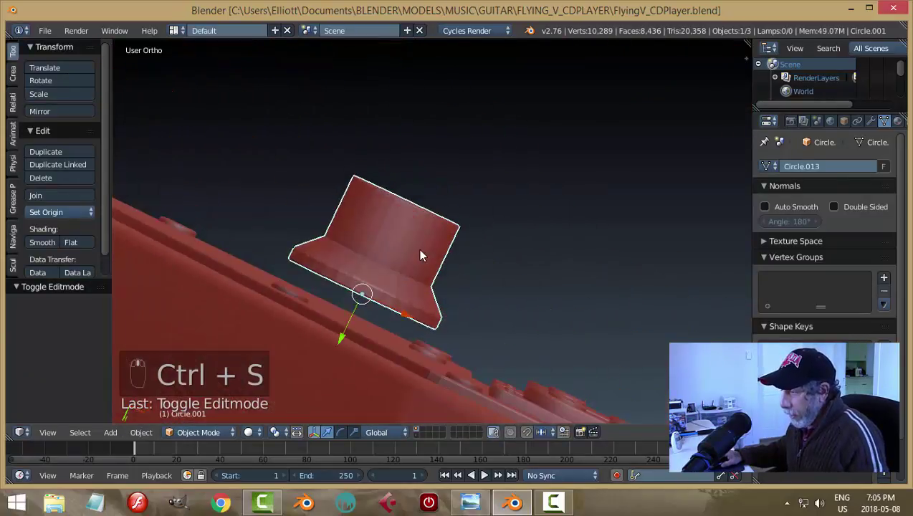
middle_drag(418, 254, 372, 332)
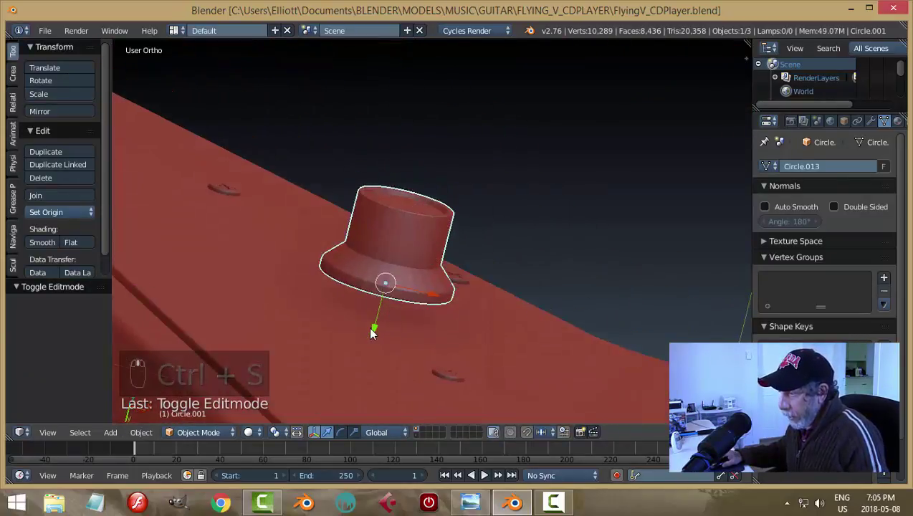
drag(371, 327, 388, 201)
middle_drag(441, 245, 439, 271)
key(KP_Decimal)
Enter Edit Mode with face selection and inset the knob's underside face by 0.1013.
key(Tab)
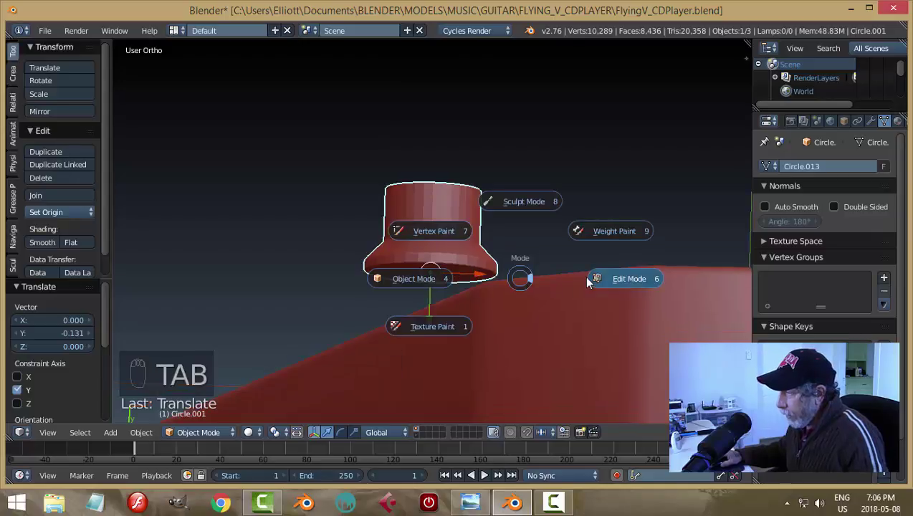
click(586, 282)
key(ctrl+Tab)
click(497, 310)
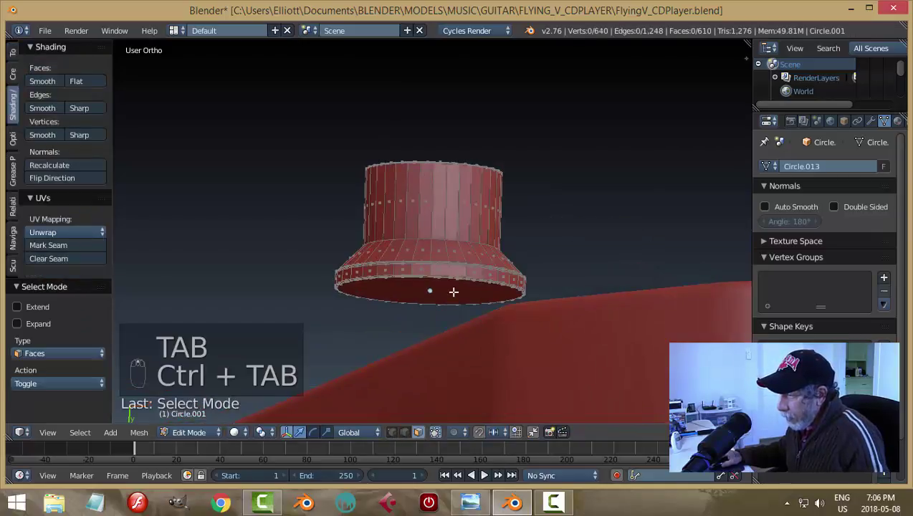
right_click(453, 291)
mouse_move(563, 265)
middle_down()
mouse_move(550, 267)
mouse_move(576, 271)
middle_up()
key(i)
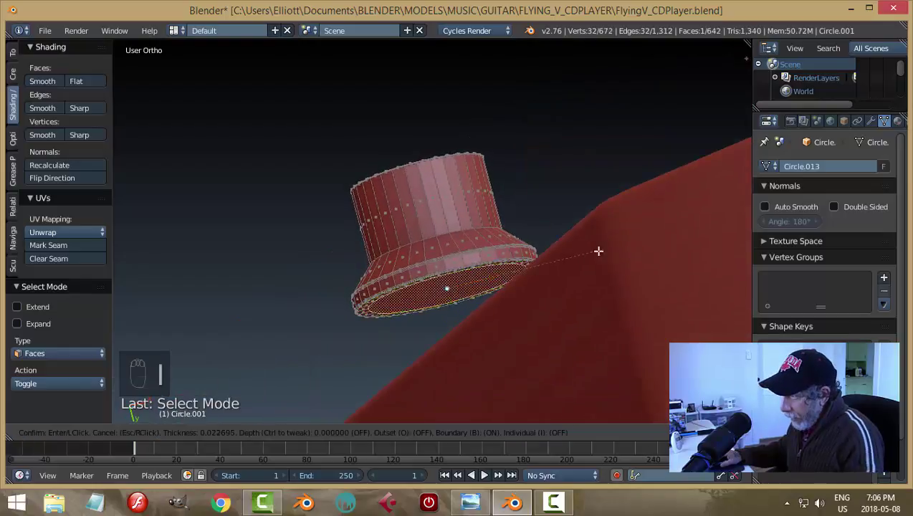
click(569, 258)
Extrude the inset underside face 0.072 along Y to form the knob's mounting stem.
middle_drag(569, 259, 574, 283)
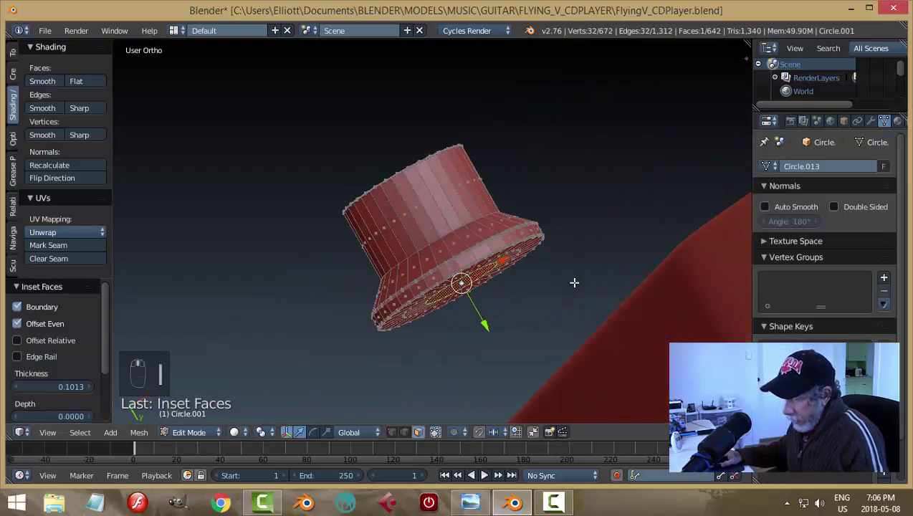
key(e)
click(589, 316)
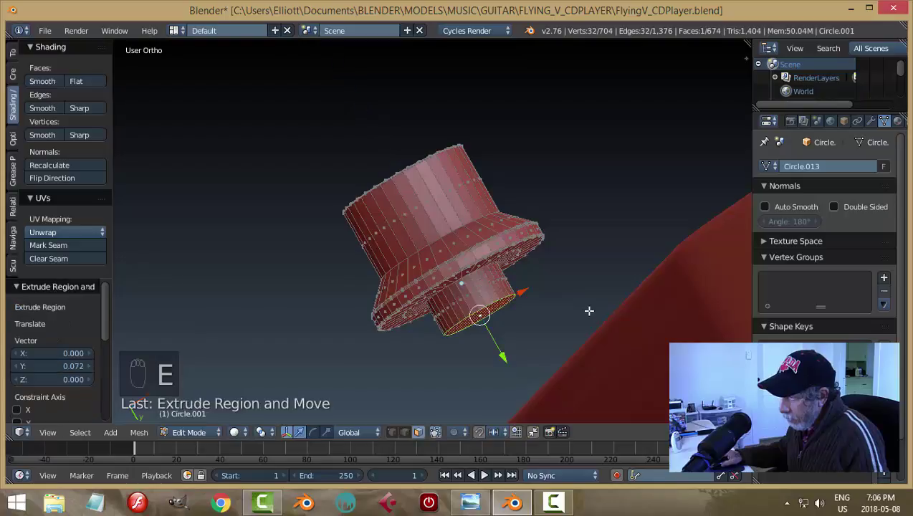
middle_drag(590, 310, 505, 296)
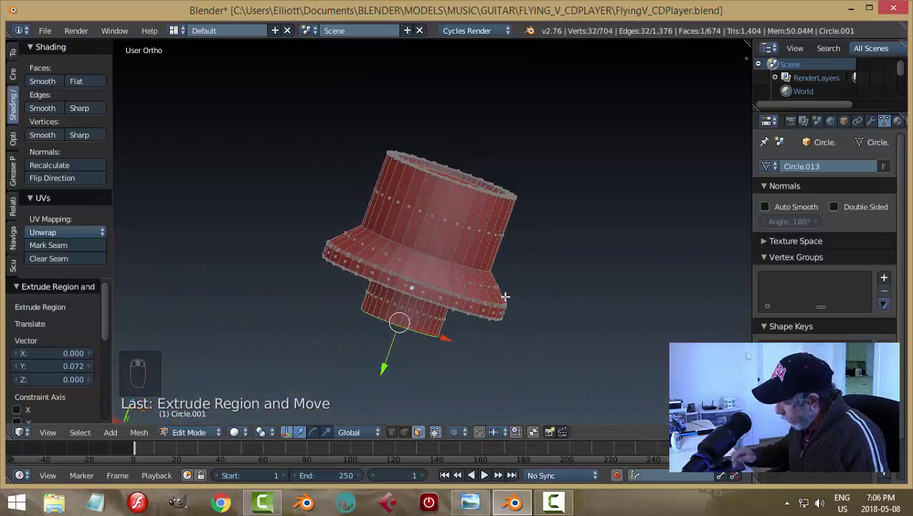
Return to Object Mode and move the knob 0.515 along Y in right view so its stem meets the guitar body.
key(KP_3)
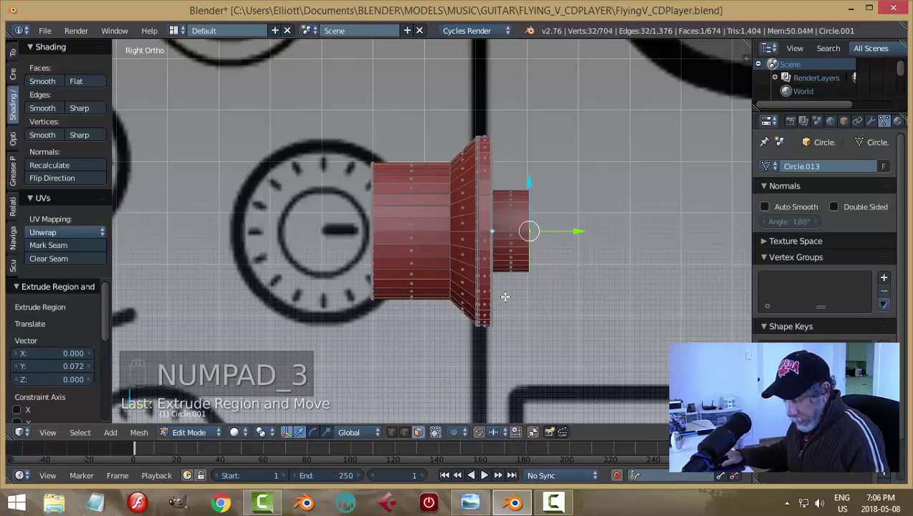
key(a)
key(a)
key(Tab)
click(418, 300)
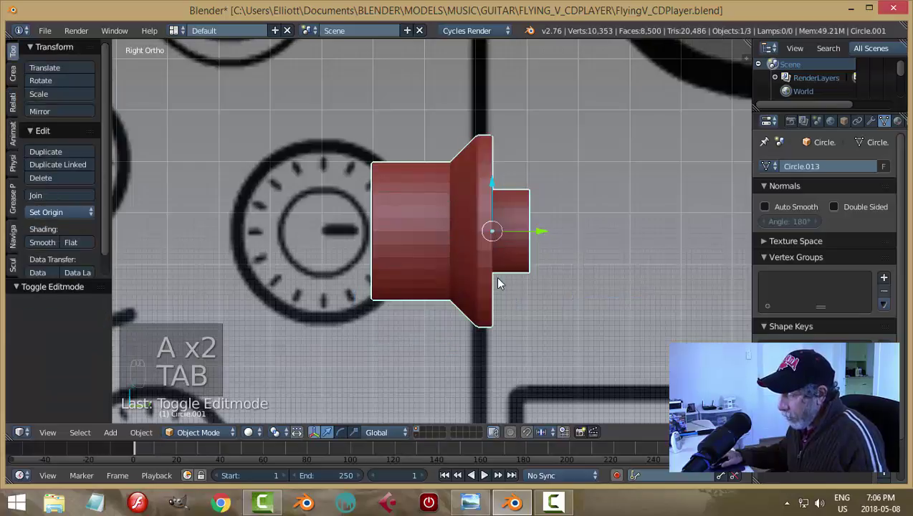
scroll(496, 276, down, 3)
key(g)
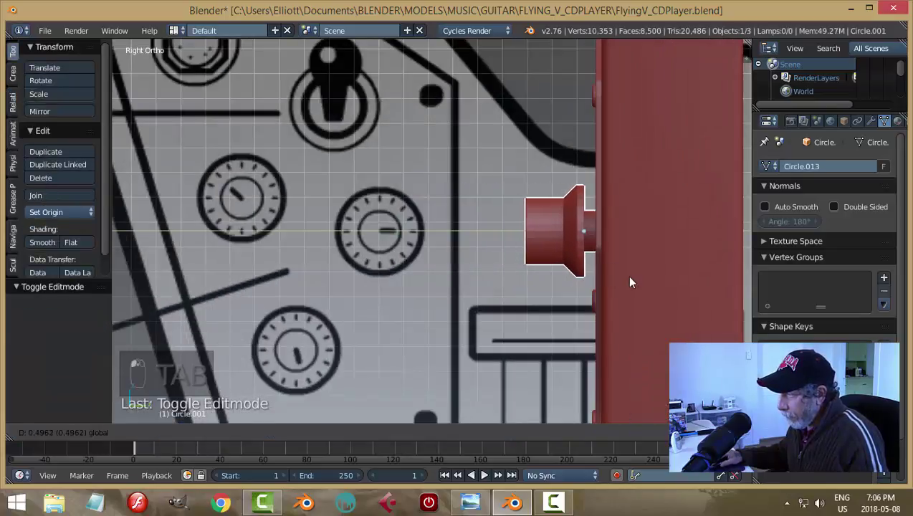
click(633, 279)
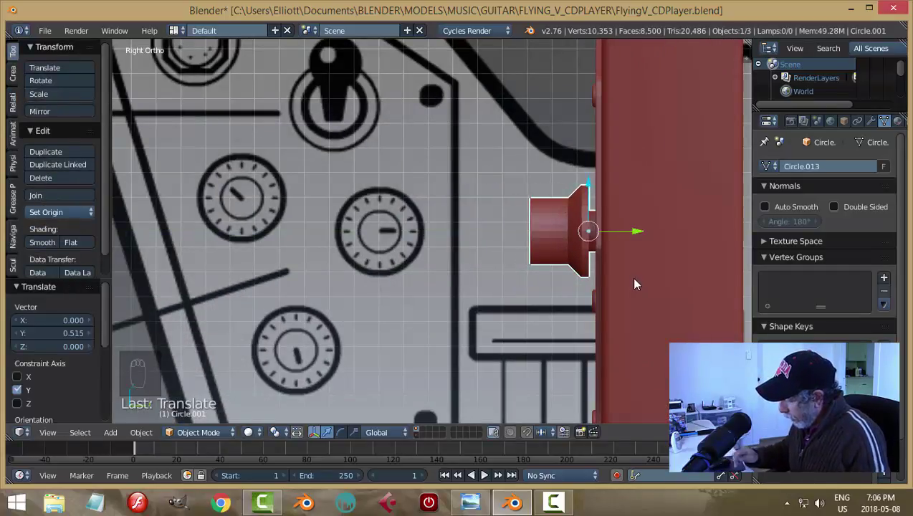
Compare the knob's position and outline with the reference drawing in front view using wireframe, and return to solid shading.
key(KP_1)
middle_drag(515, 302, 460, 314)
key(KP_1)
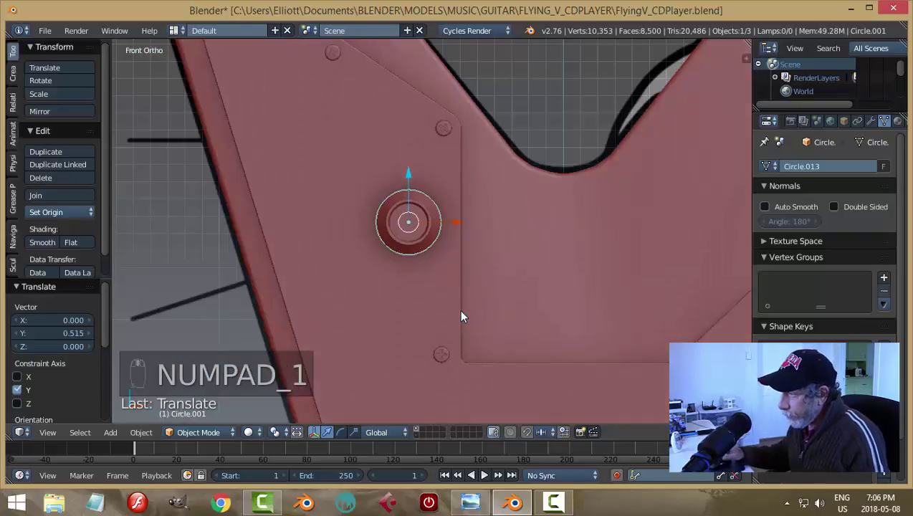
key(z)
click(549, 314)
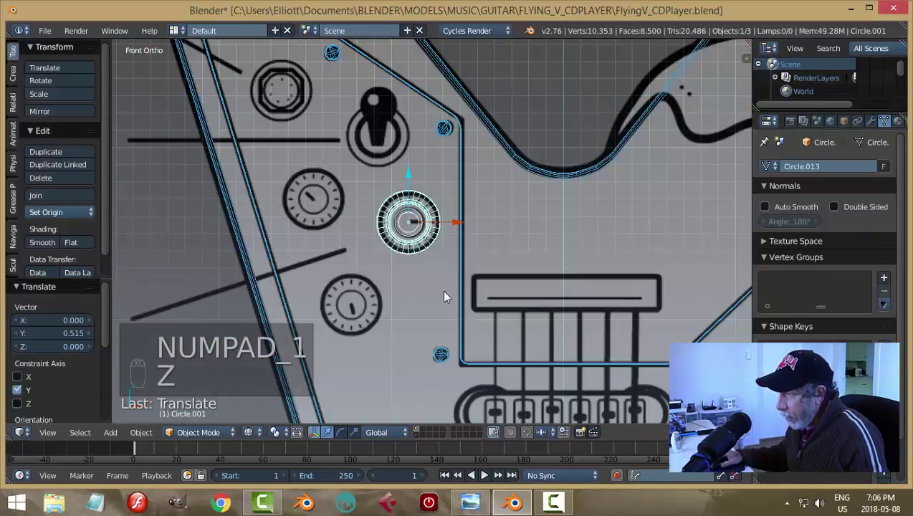
scroll(430, 286, up, 4)
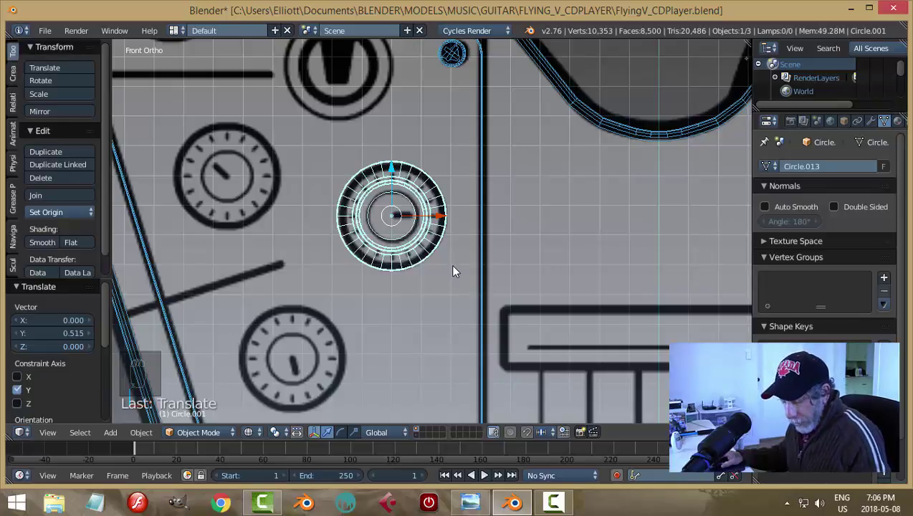
key(z)
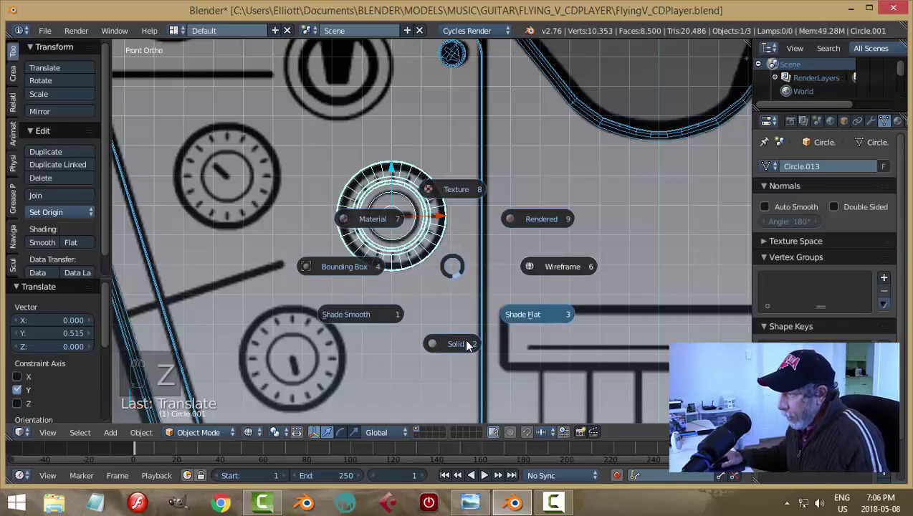
click(455, 306)
Snap the 3D cursor to the knob's centre and add a cube there, scaled to 0.078.
key(shift+s)
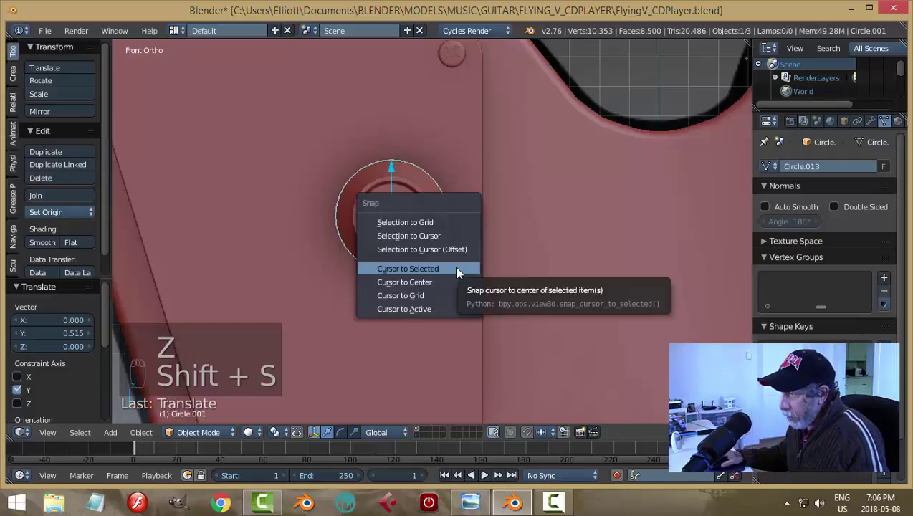
click(459, 273)
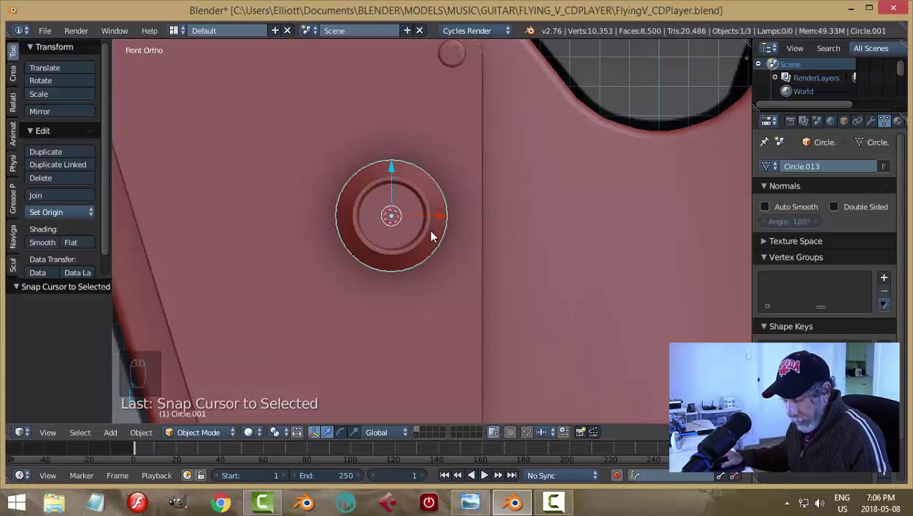
key(shift+a)
click(473, 245)
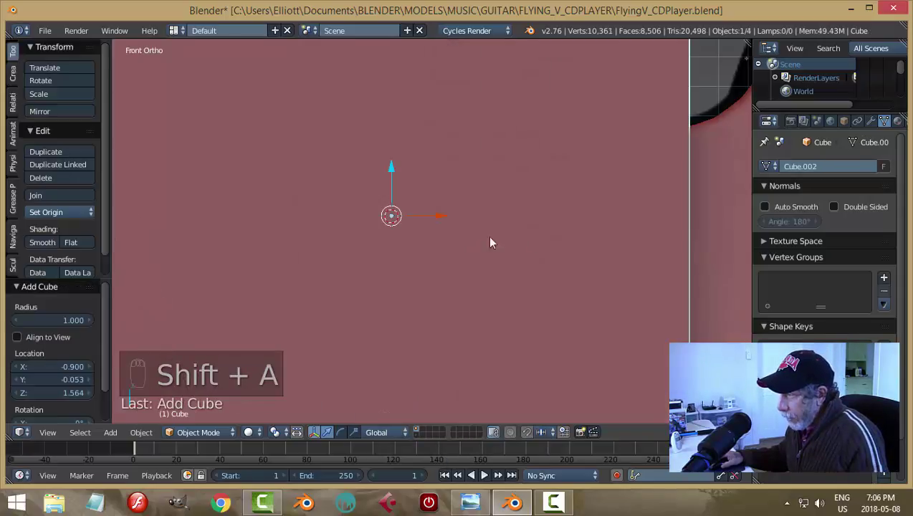
key(s)
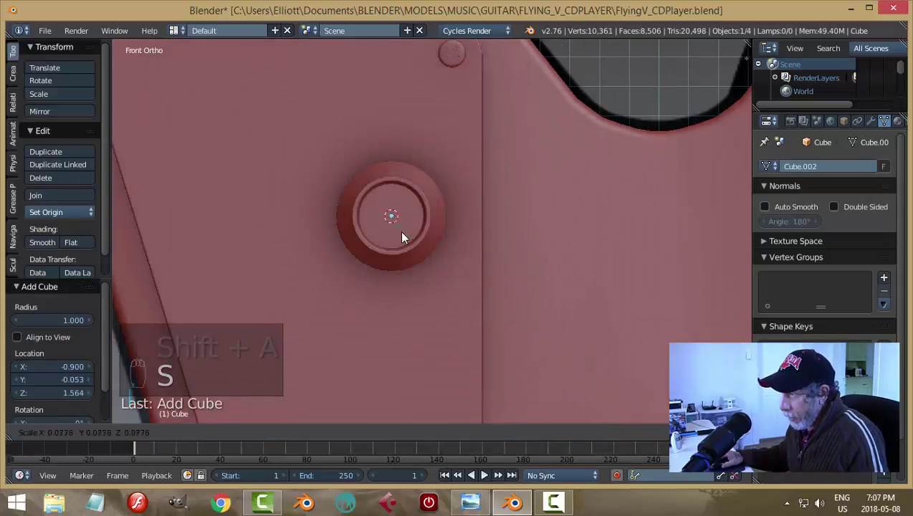
click(400, 230)
Move the cube 0.156 up along Z to the knob's upper rim and narrow it along X.
key(g)
key(z)
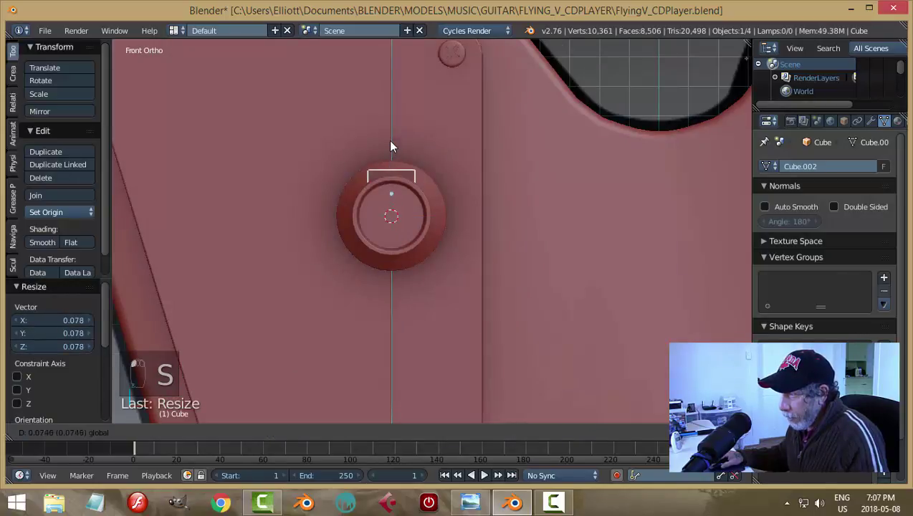
click(391, 122)
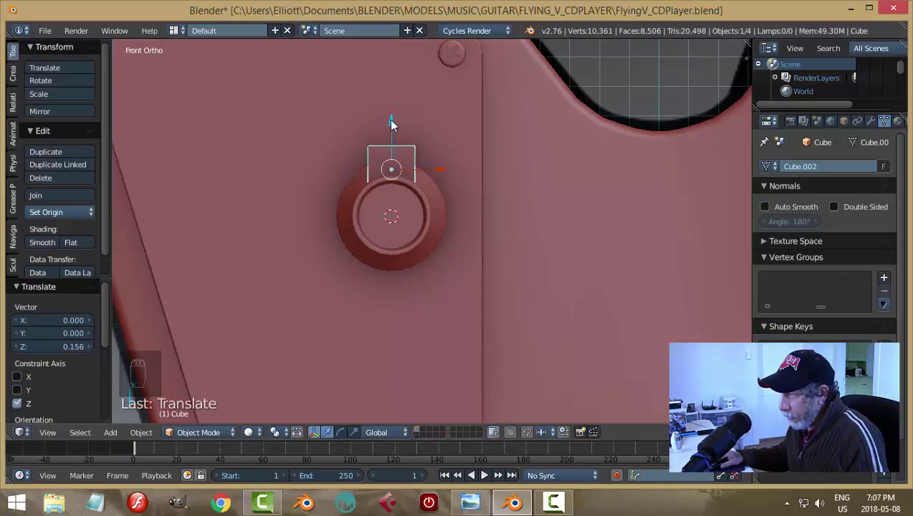
key(s)
key(x)
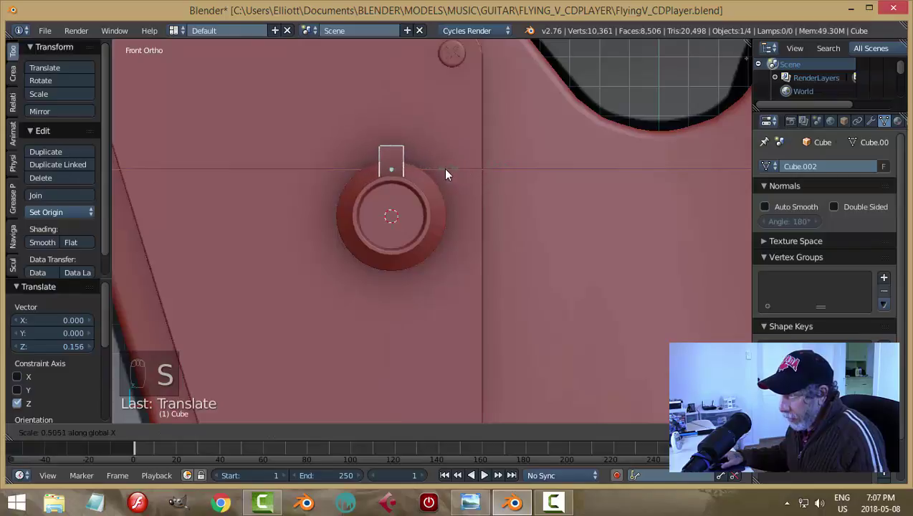
click(430, 176)
Move the block -0.140 along Y so it sits over the knob's barrel.
middle_drag(430, 176, 457, 244)
key(KP_Decimal)
drag(479, 230, 322, 261)
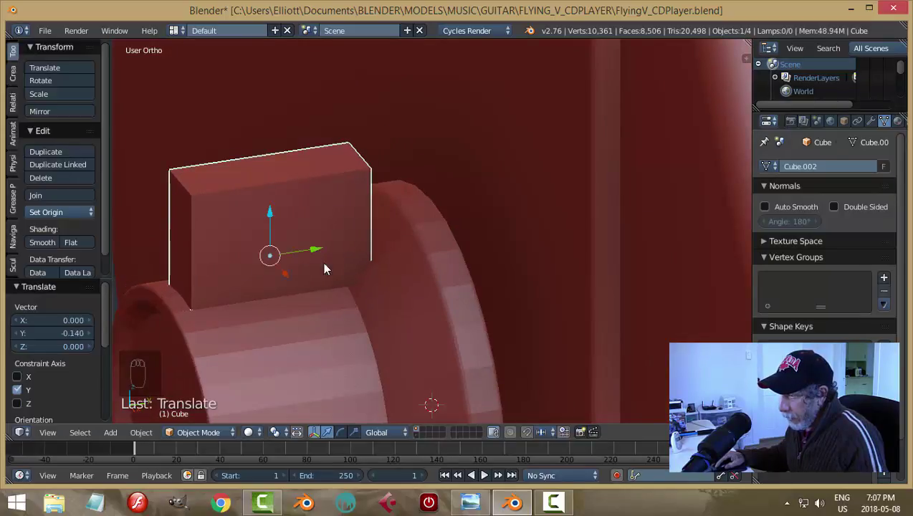
Scale the block by 0.557 along Z and by 0.771 along X.
middle_drag(322, 262, 460, 231)
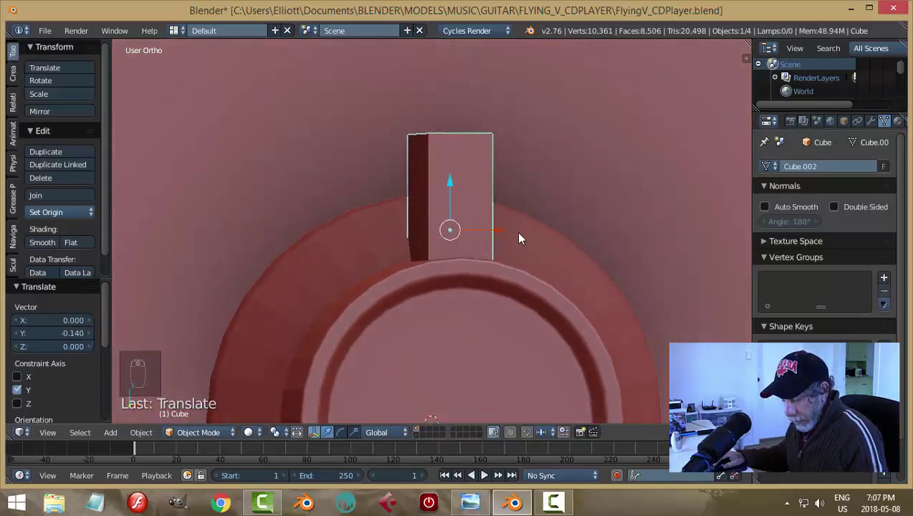
key(s)
key(z)
click(487, 223)
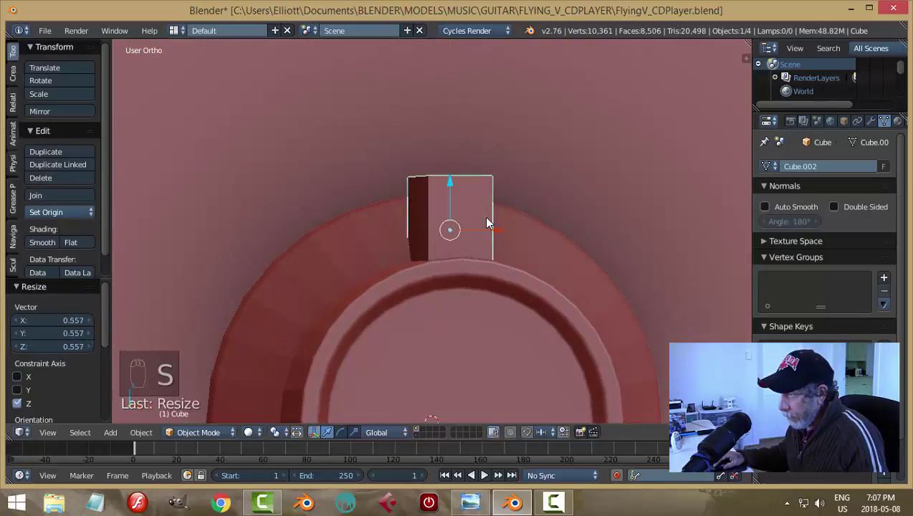
key(s)
key(x)
click(504, 219)
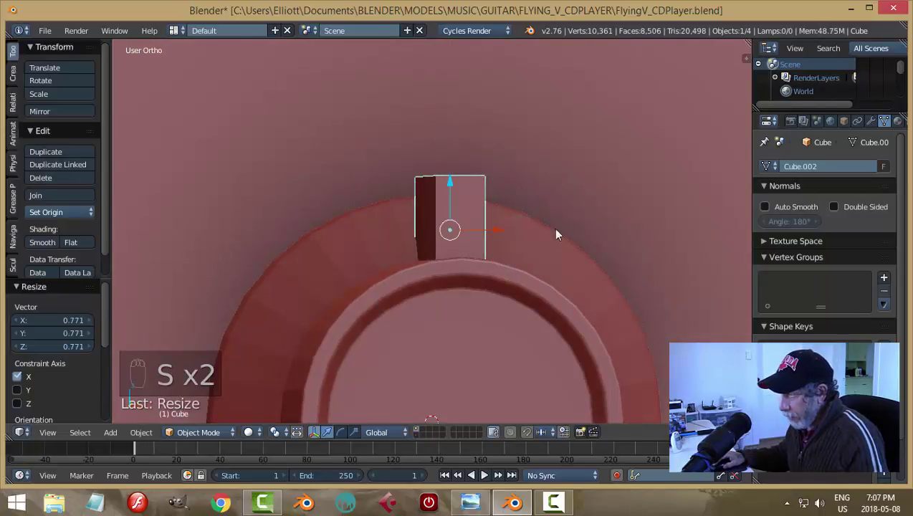
Apply the block's rotation and scale.
middle_drag(553, 228, 494, 230)
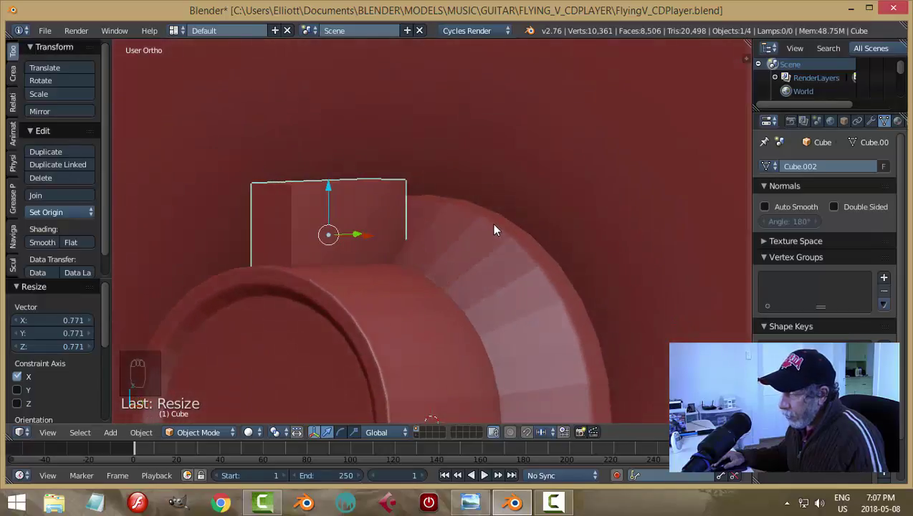
key(ctrl+a)
click(495, 227)
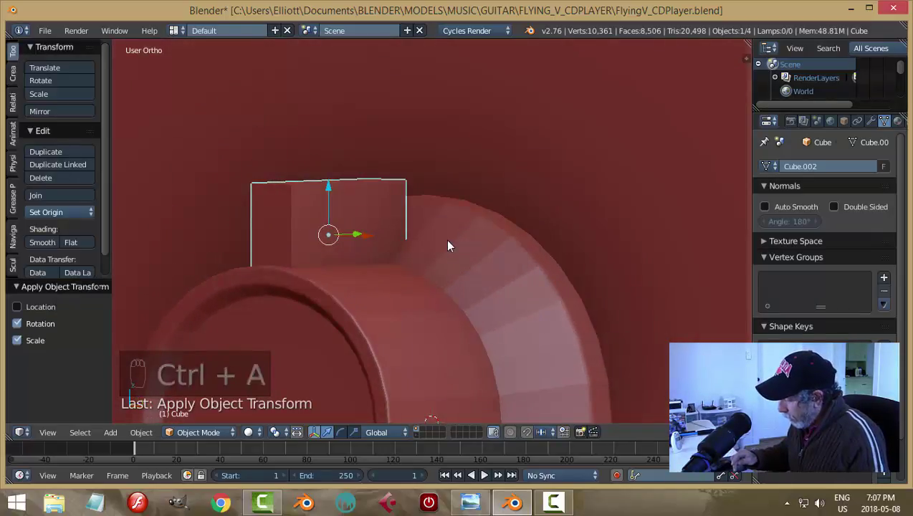
In Edit Mode, select the block's front and rear top edges and move them 0.035 along Y to slant the ends.
key(KP_3)
key(Tab)
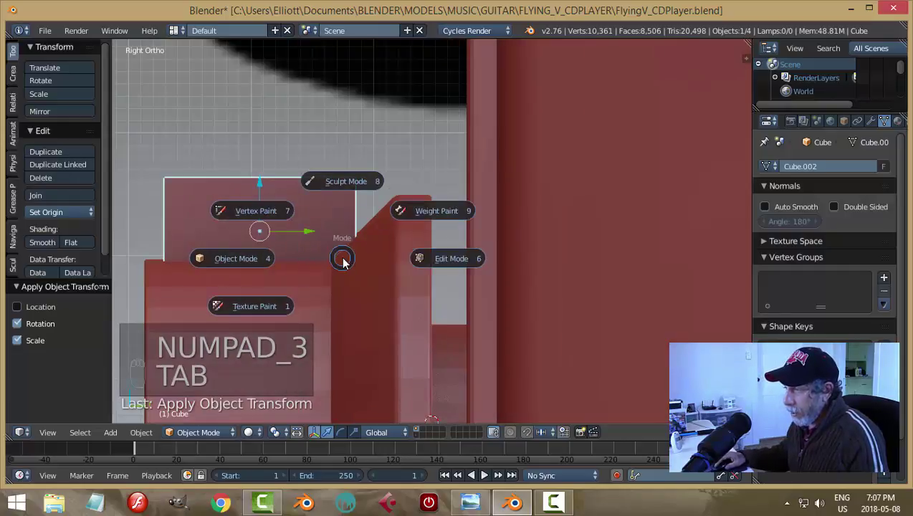
click(438, 263)
middle_drag(438, 263, 398, 243)
key(ctrl+Tab)
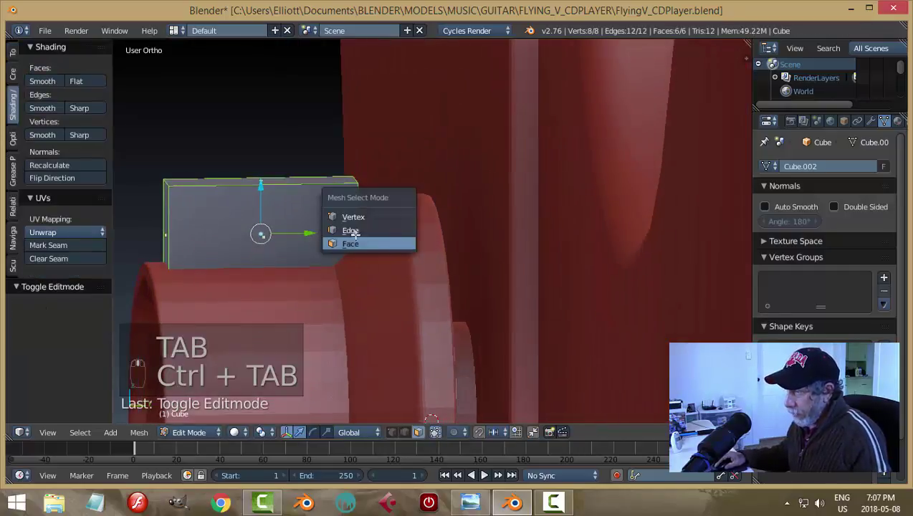
click(358, 230)
right_click(171, 183)
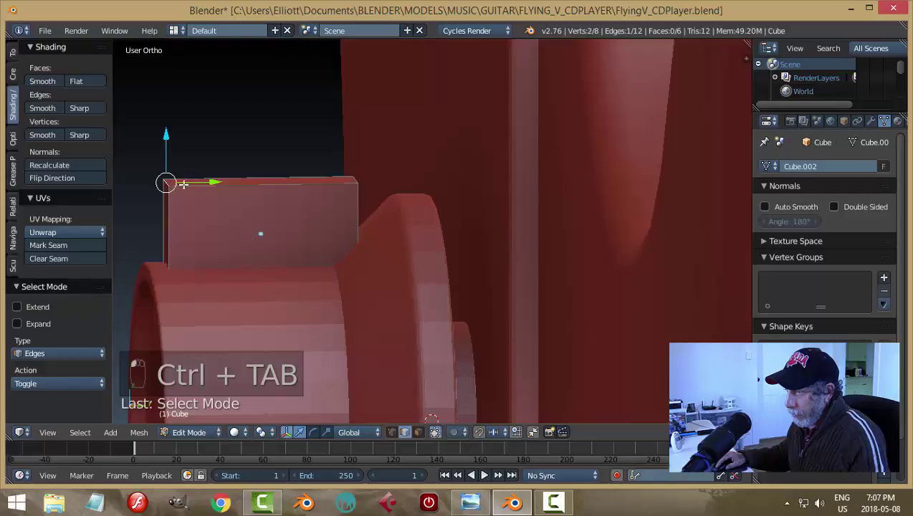
shift+right_click(355, 180)
mouse_move(383, 263)
middle_down()
mouse_move(384, 256)
mouse_move(385, 268)
middle_up()
key(g)
key(y)
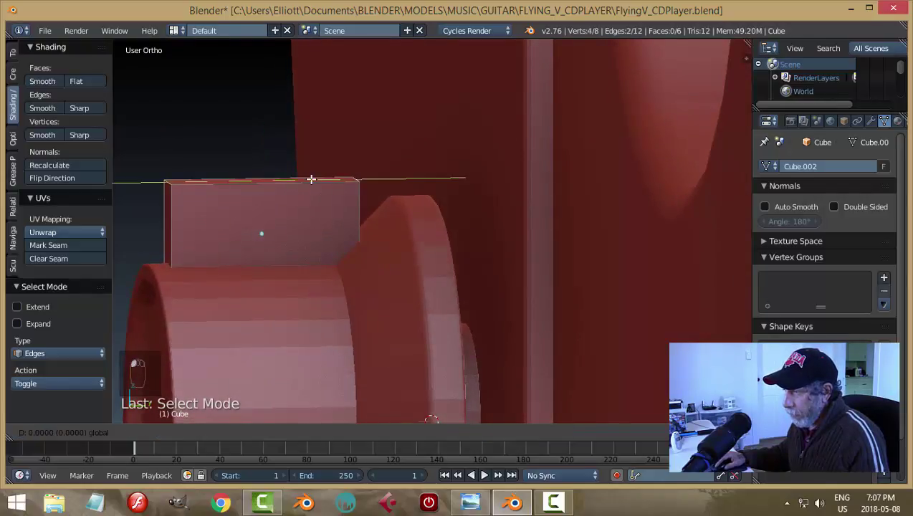
click(354, 196)
Select the block's top face in face select mode and move it -0.021 along Z.
middle_drag(414, 245, 385, 241)
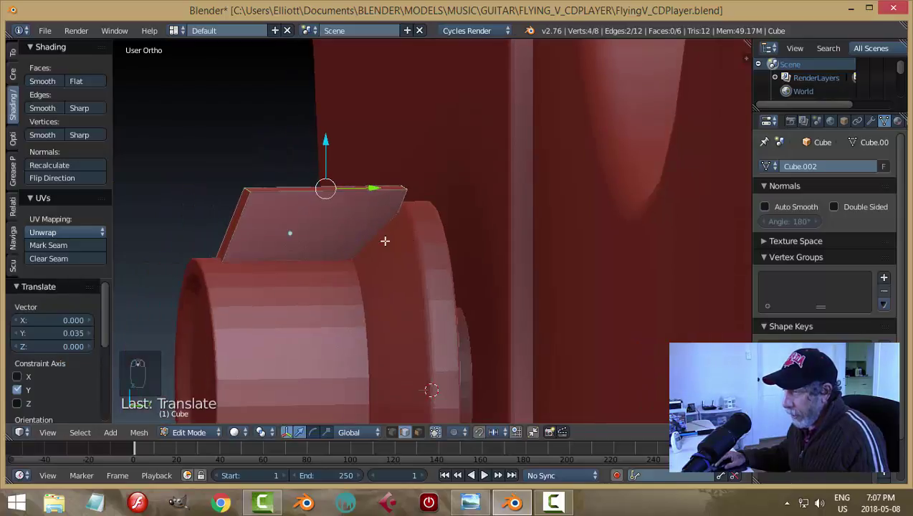
key(a)
key(ctrl+Tab)
click(358, 254)
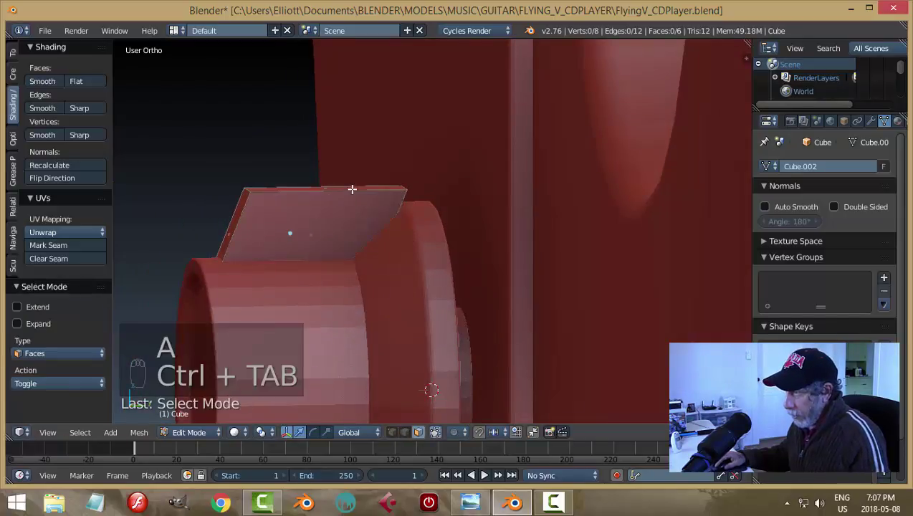
key(g)
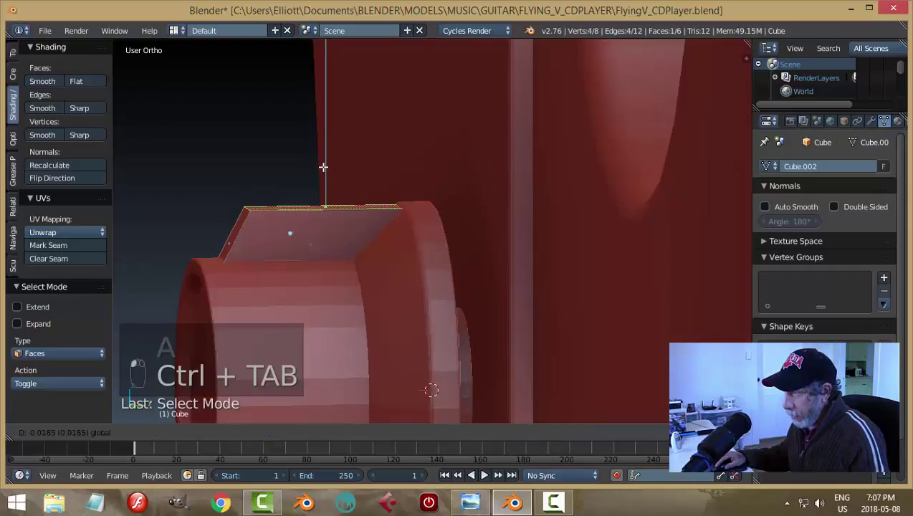
click(323, 168)
Scale the block's top face by 0.582 along X to taper the pointer.
middle_drag(337, 260, 594, 266)
key(s)
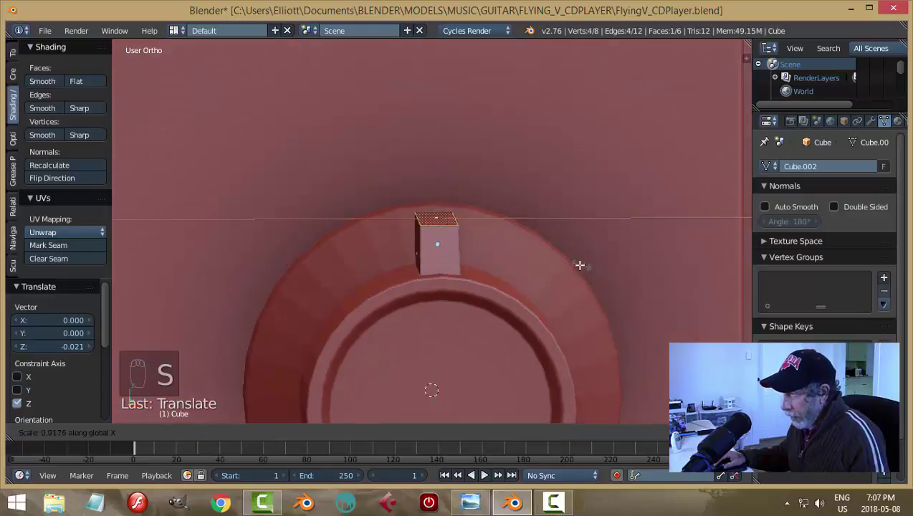
click(524, 263)
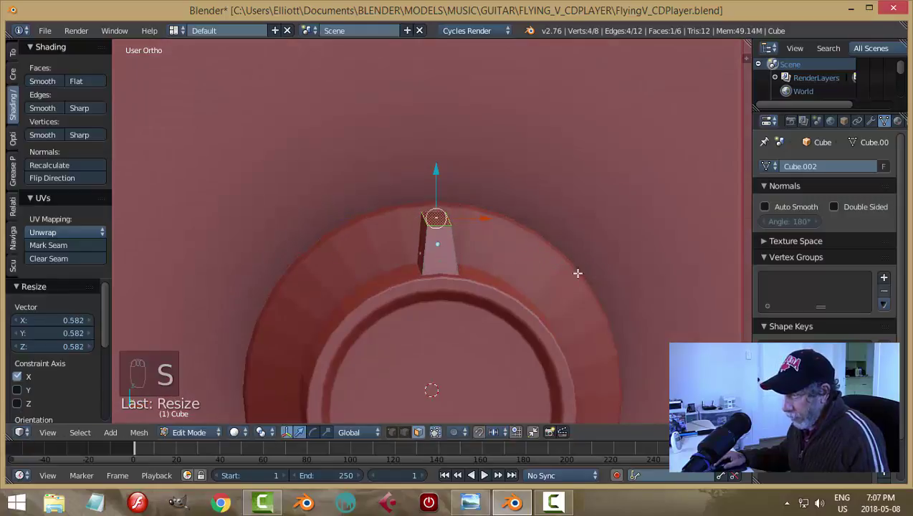
key(a)
Return to Object Mode and apply the pointer block's scale.
middle_drag(570, 271, 408, 345)
key(Tab)
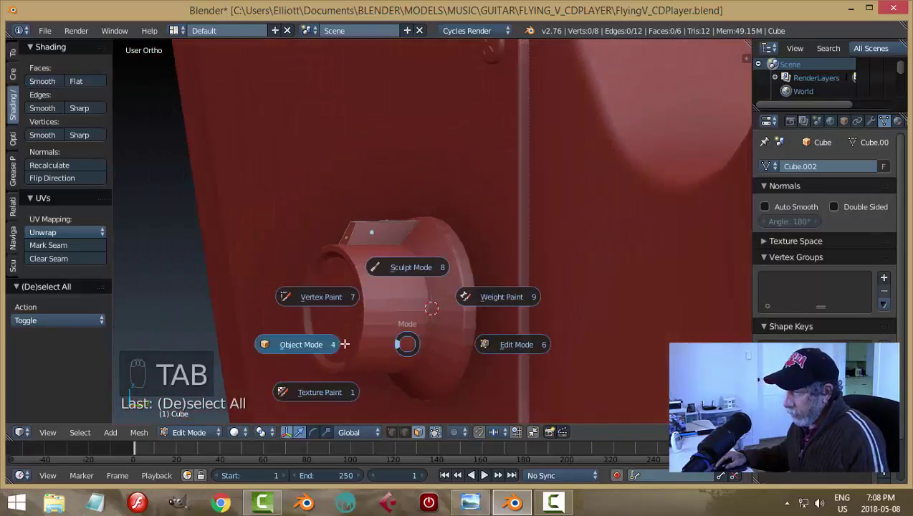
key(ctrl+a)
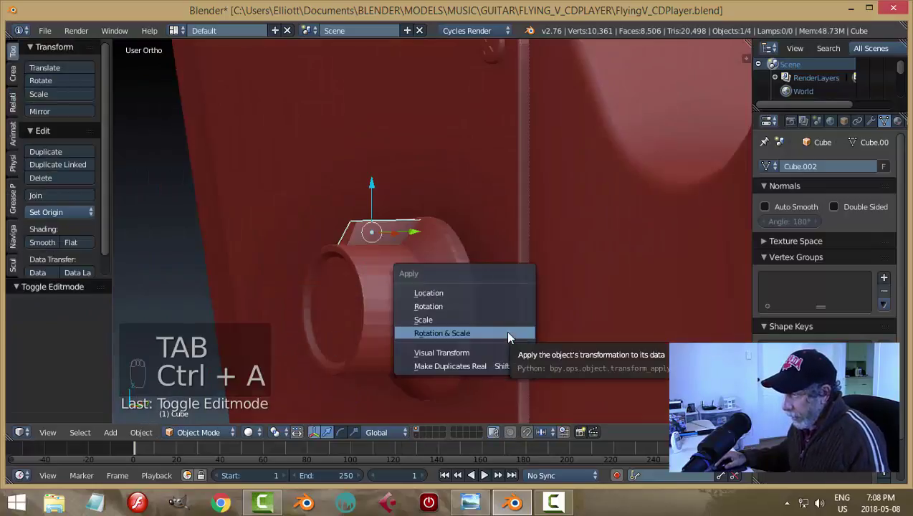
click(502, 317)
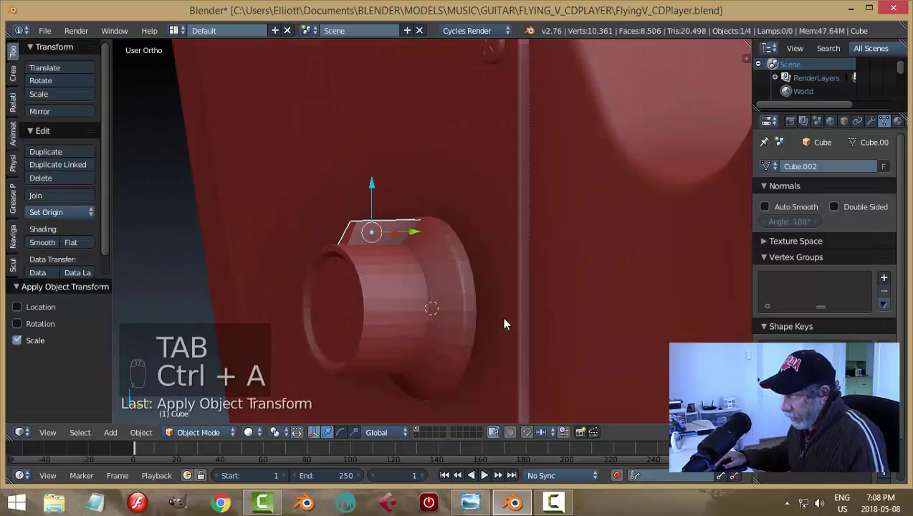
Add a Bevel modifier to the pointer block with 2 segments and a width of 0.0030.
click(869, 121)
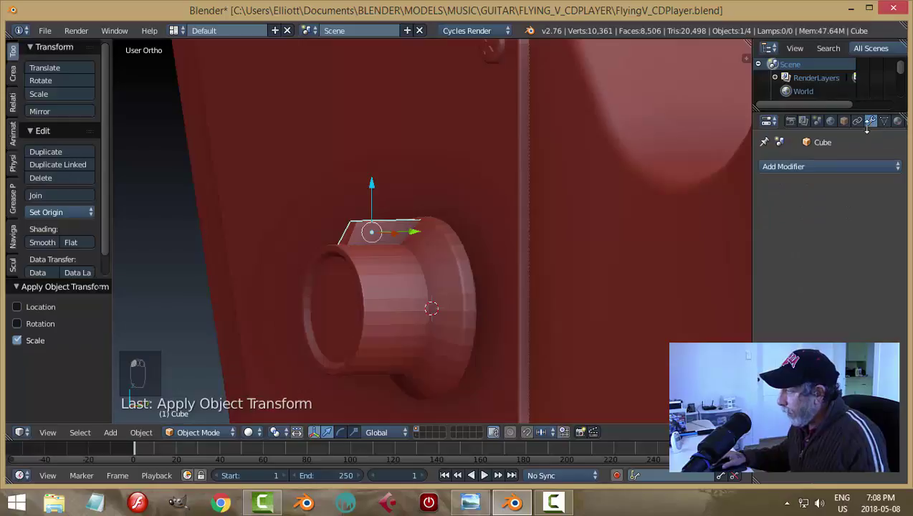
click(782, 166)
click(624, 213)
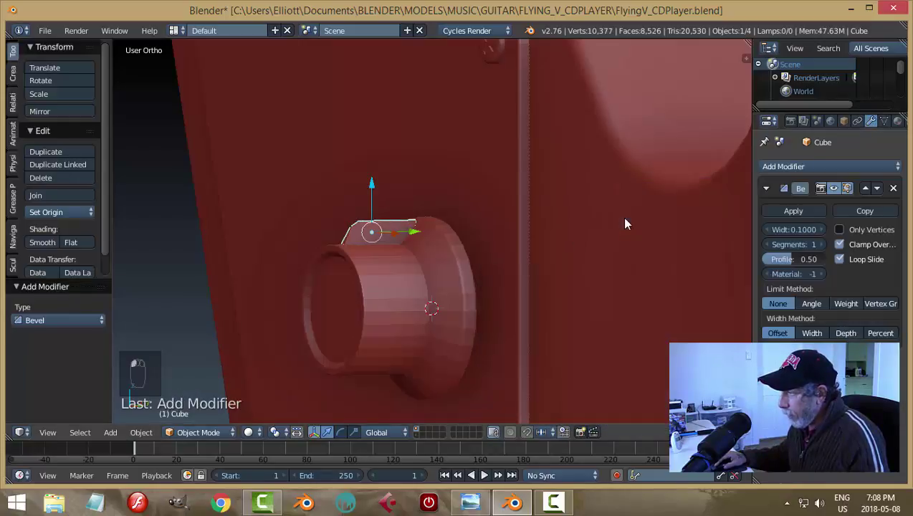
scroll(497, 268, up, 3)
click(822, 245)
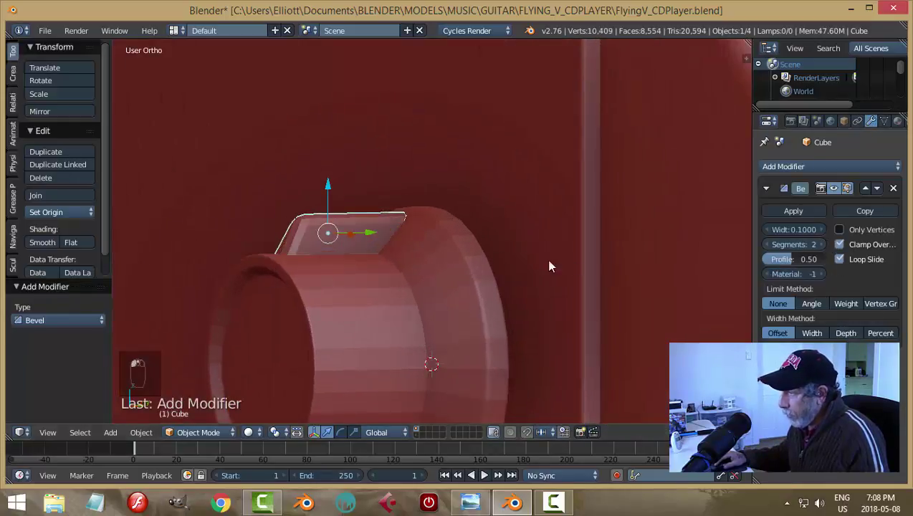
middle_drag(546, 259, 661, 252)
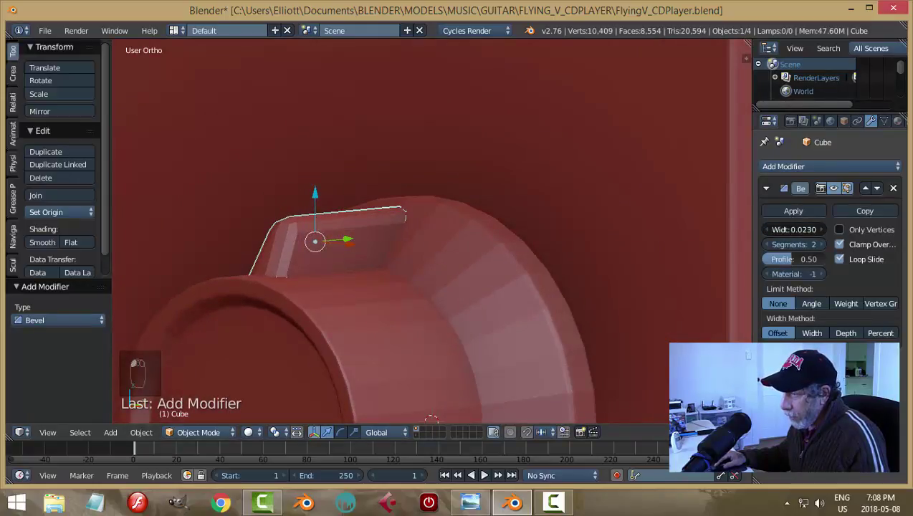
mouse_move(794, 229)
mouse_down()
mouse_move(767, 229)
mouse_move(797, 229)
mouse_up()
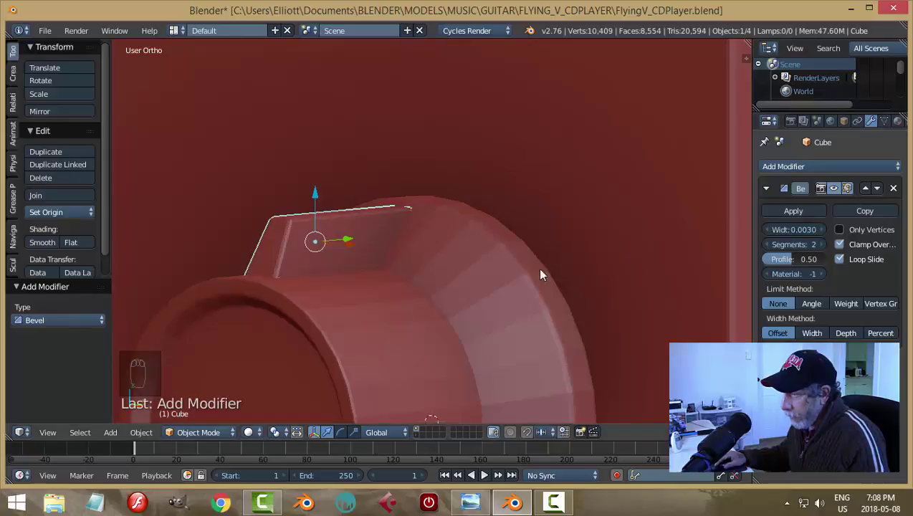
Set smooth shading on both the pointer block and the knob.
click(42, 243)
key(a)
scroll(319, 284, down, 4)
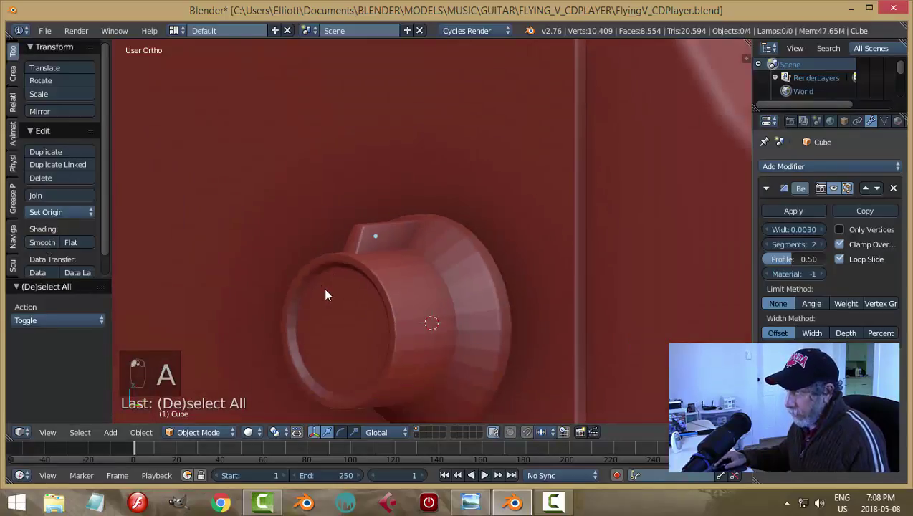
middle_drag(325, 293, 421, 266)
right_click(421, 266)
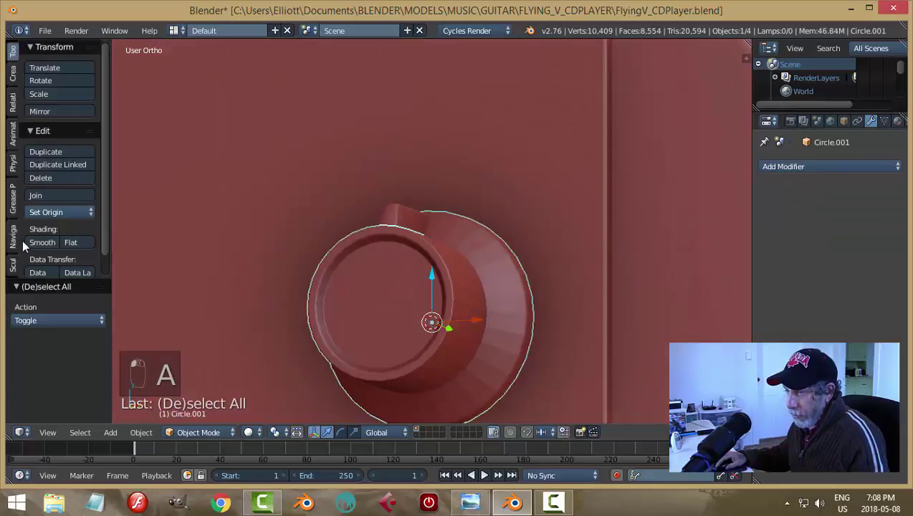
click(43, 242)
scroll(430, 243, down, 4)
key(a)
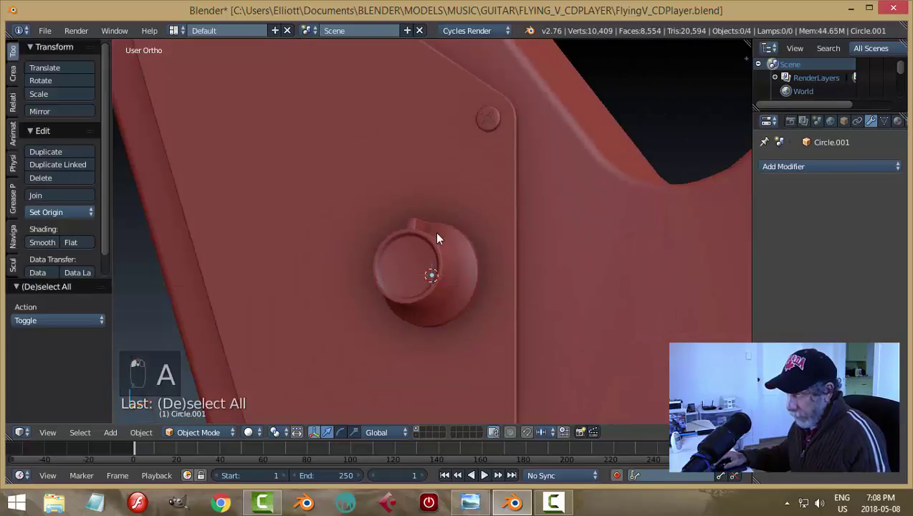
Apply the pointer's Bevel modifier, join the pointer to the knob, and return to front view with nothing selected.
middle_drag(439, 239, 357, 276)
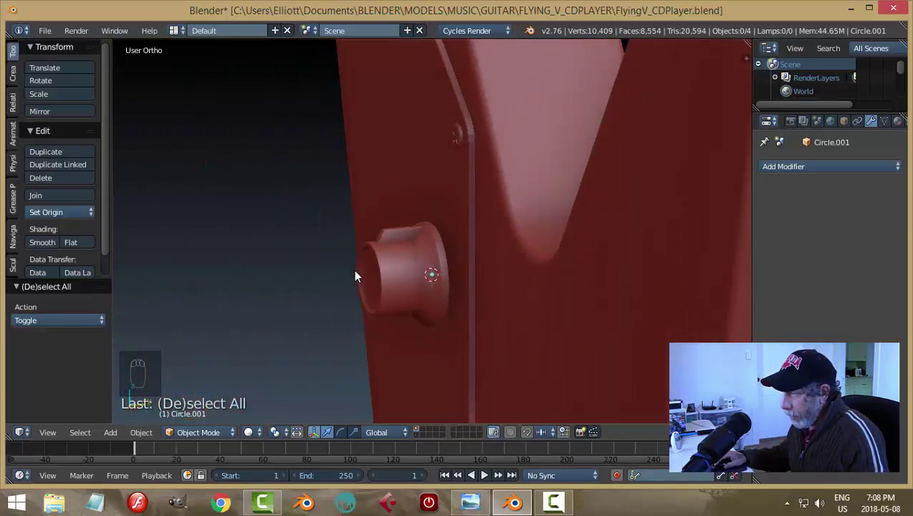
right_click(421, 262)
right_click(392, 235)
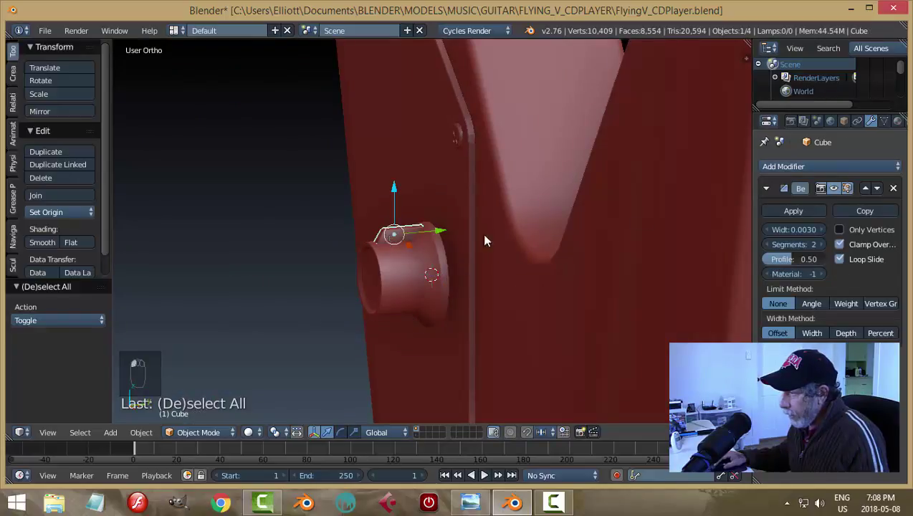
click(783, 211)
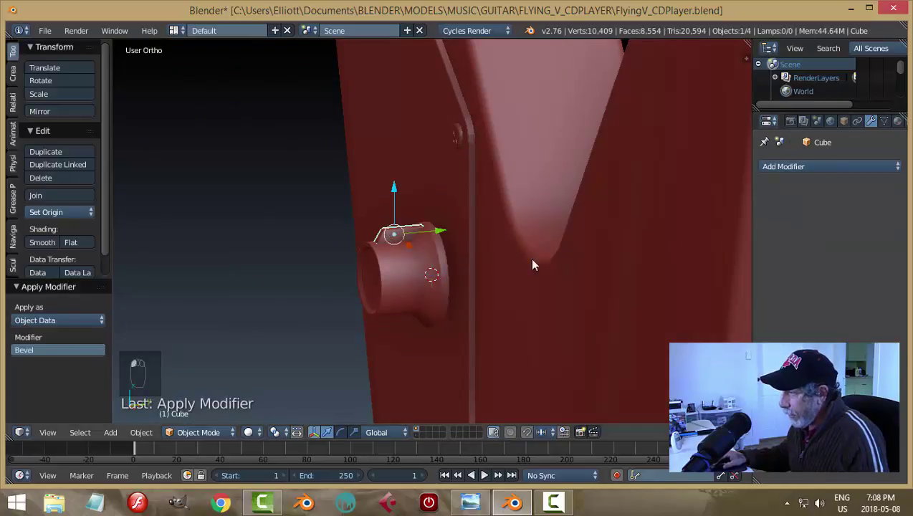
shift+right_click(393, 281)
key(ctrl+j)
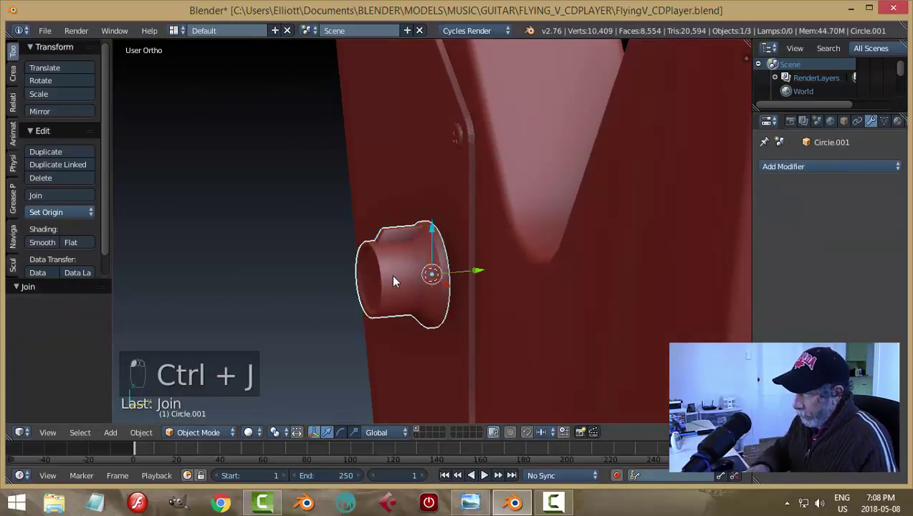
key(a)
key(KP_1)
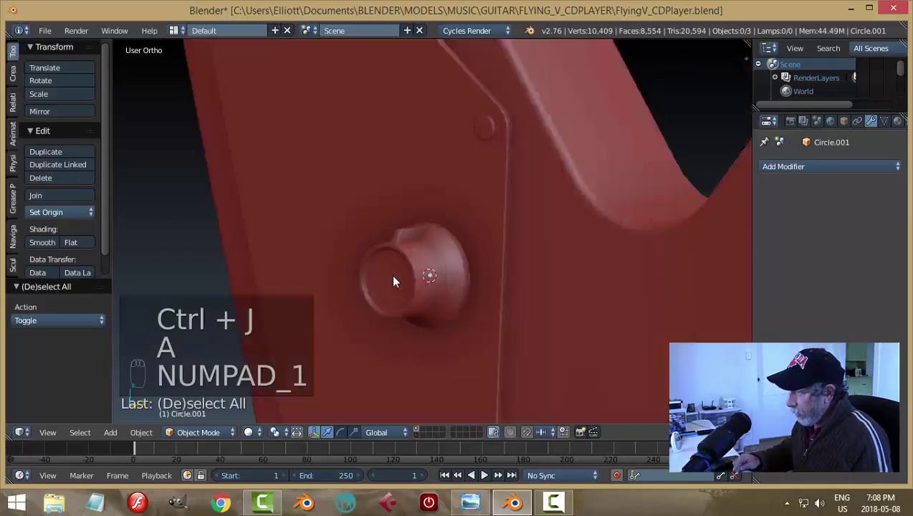
scroll(393, 286, down, 4)
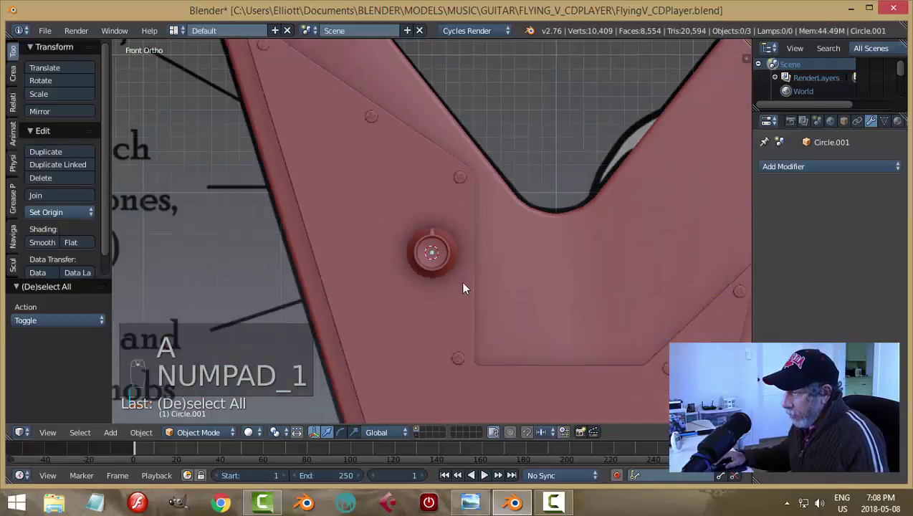
Duplicate the finished knob in wireframe and move the copy about -0.542 in X and 0.132 in Z, onto the upper-left reference knob.
scroll(456, 281, up, 6)
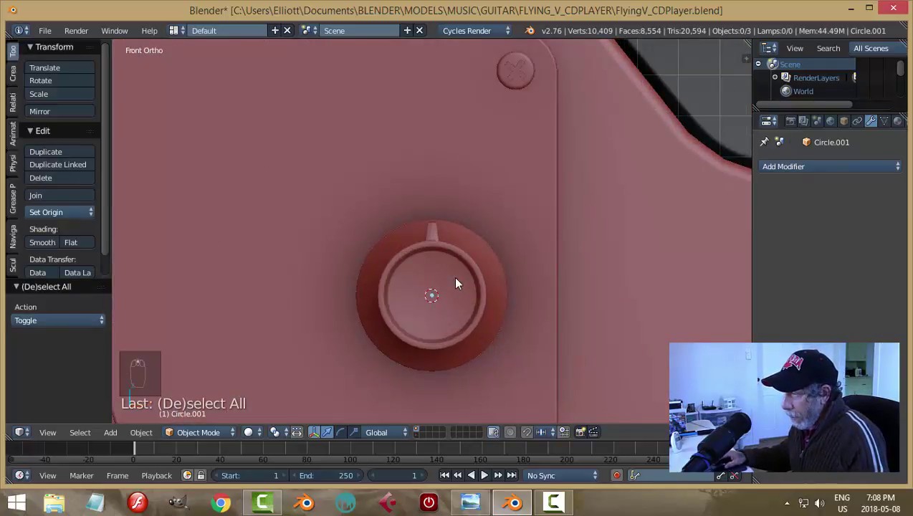
scroll(456, 284, down, 4)
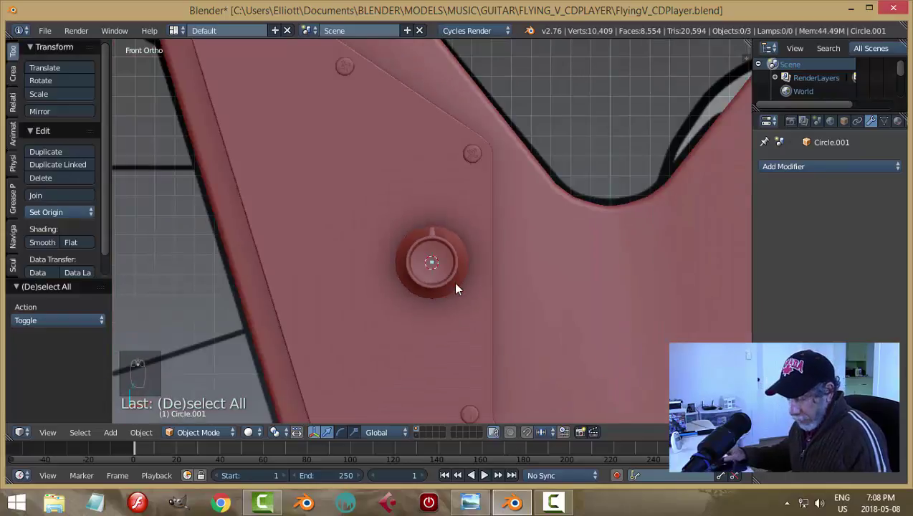
key(z)
click(536, 284)
right_click(428, 266)
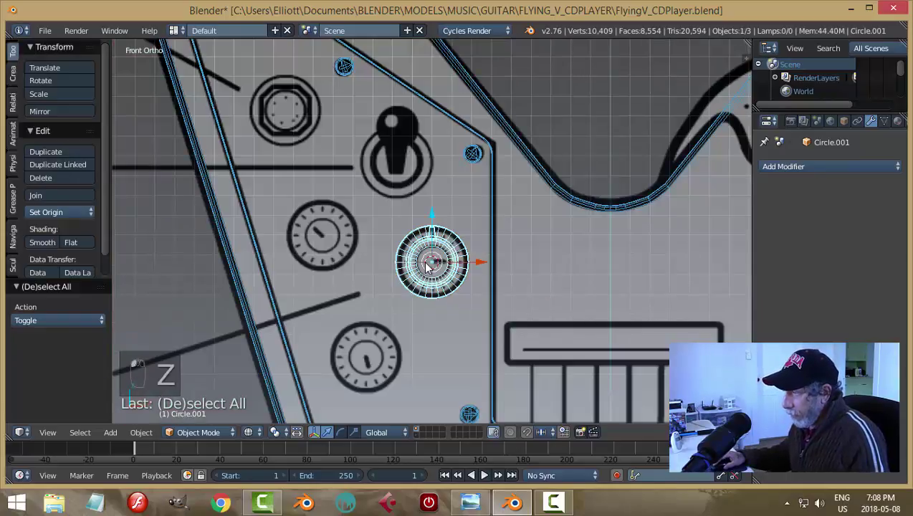
key(shift+d)
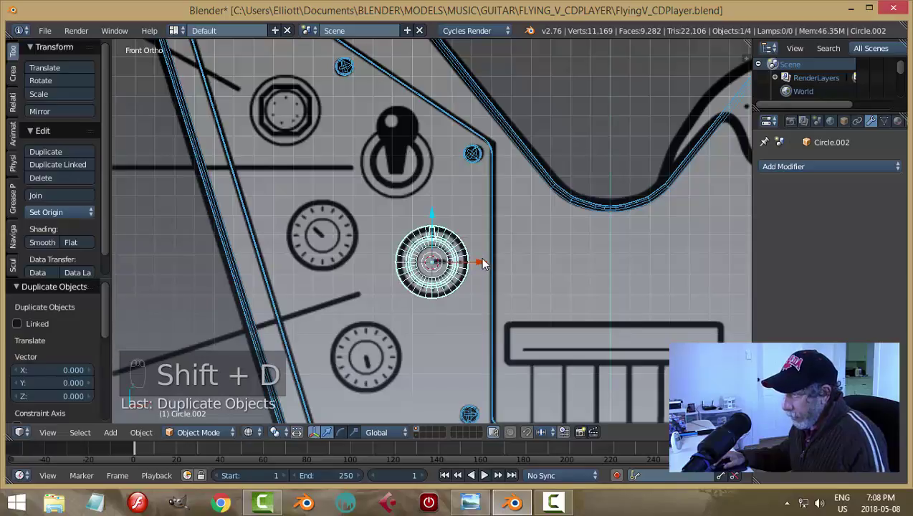
key(g)
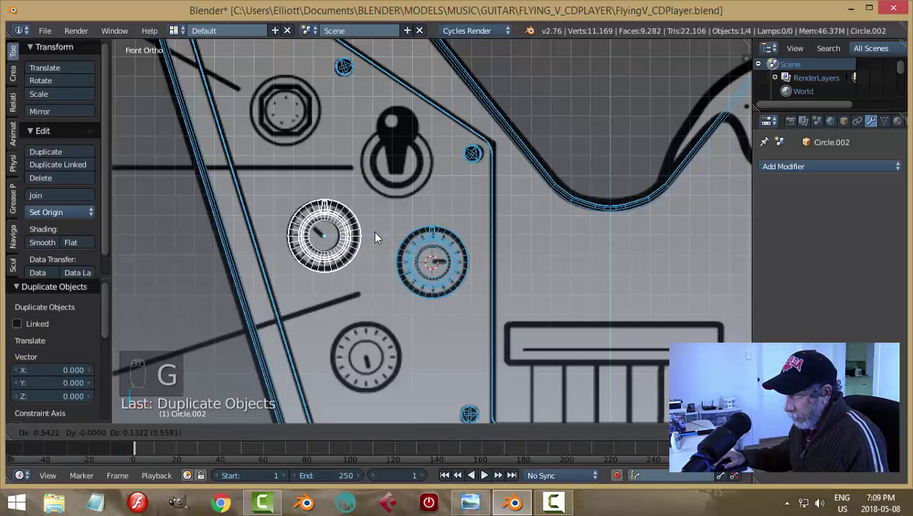
click(373, 231)
key(KP_3)
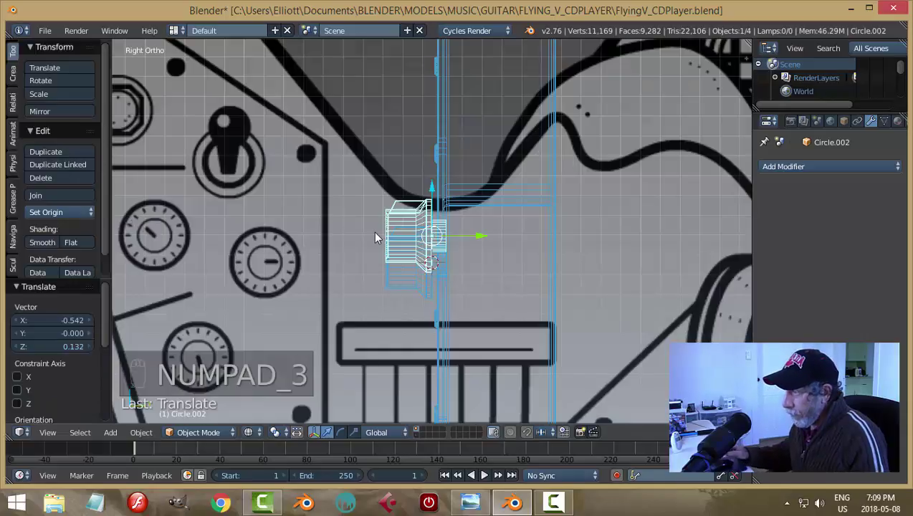
key(KP_1)
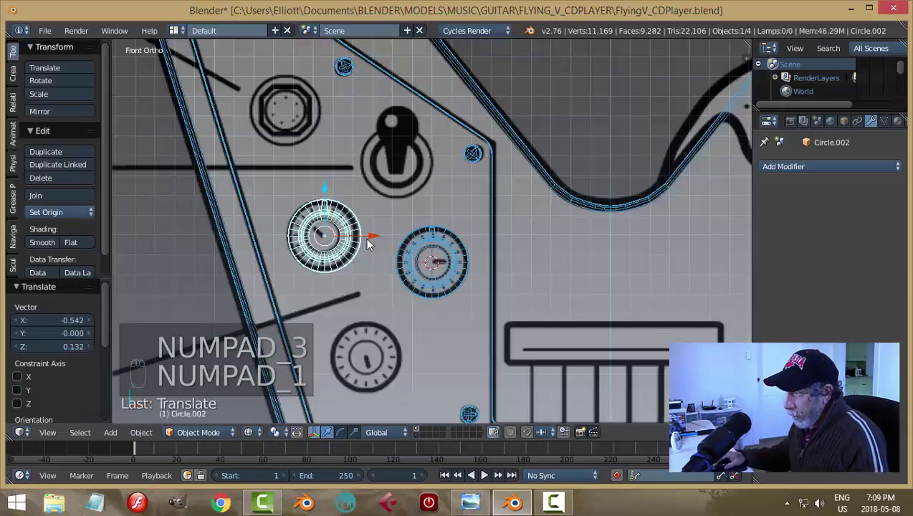
Try rotating the copied knob about 79° around Y, undo the rotation, and return to front view with nothing selected.
key(r)
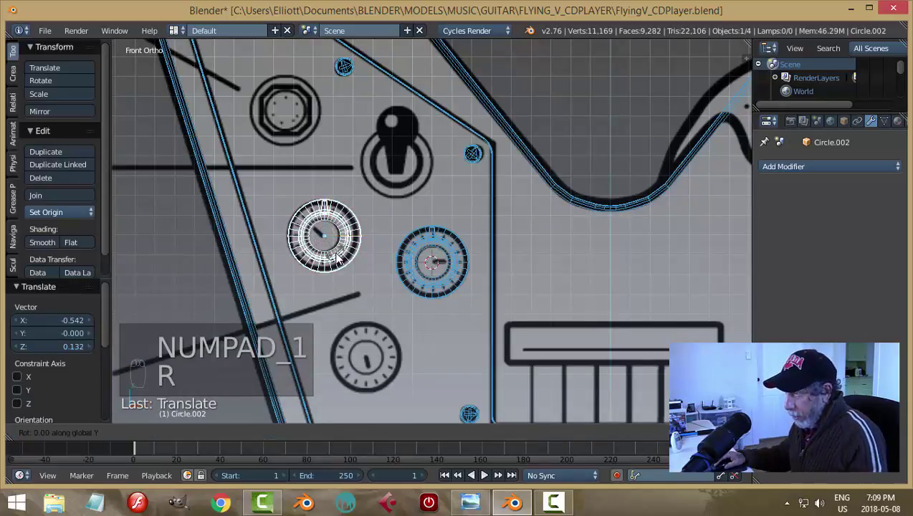
click(359, 264)
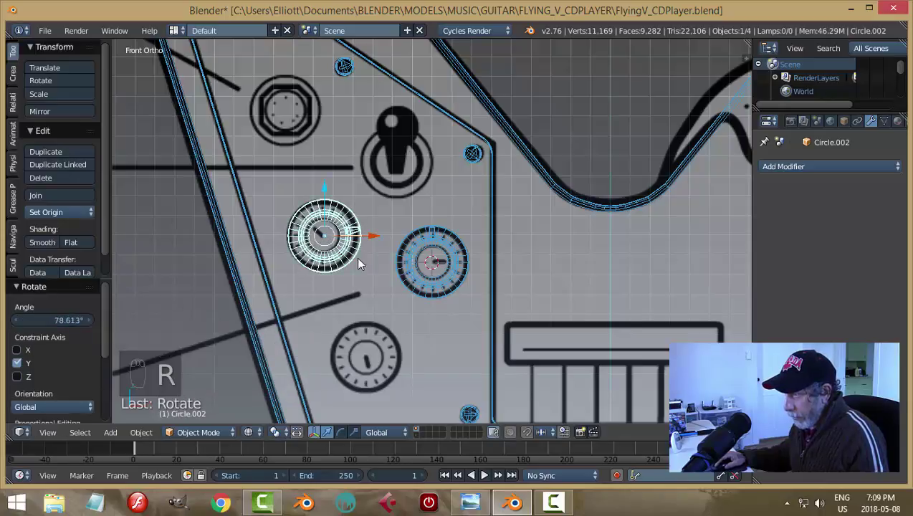
key(z)
click(445, 352)
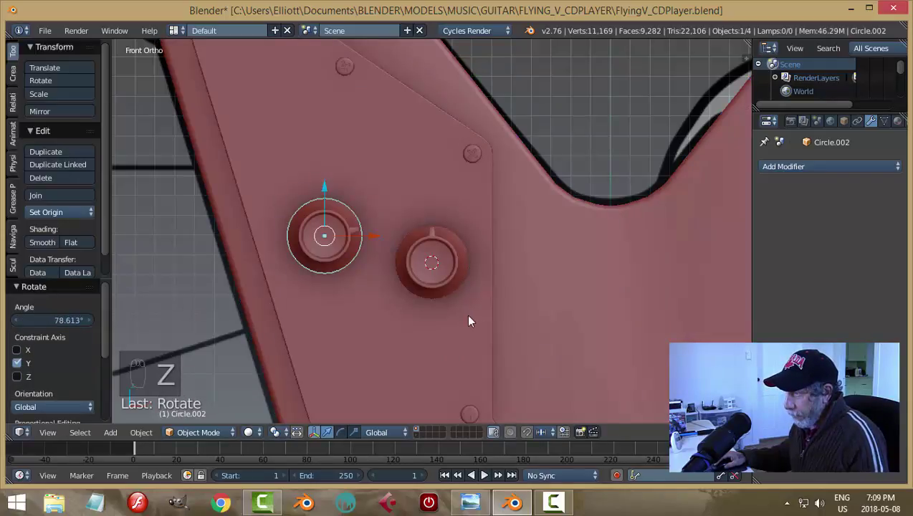
middle_drag(468, 321, 475, 273)
key(ctrl+z)
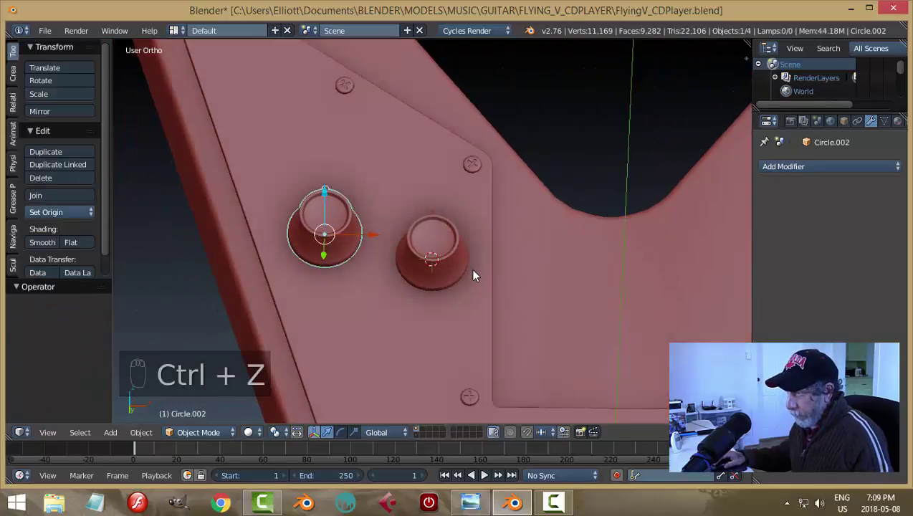
key(a)
key(KP_1)
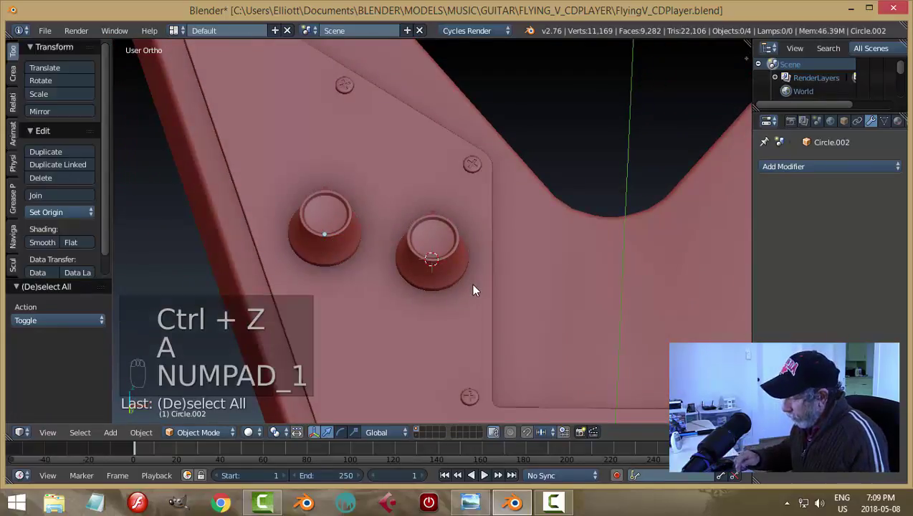
Duplicate the upper-left knob in wireframe and move the copy about 0.203 in X and -0.610 in Z, onto the lowest reference knob.
key(z)
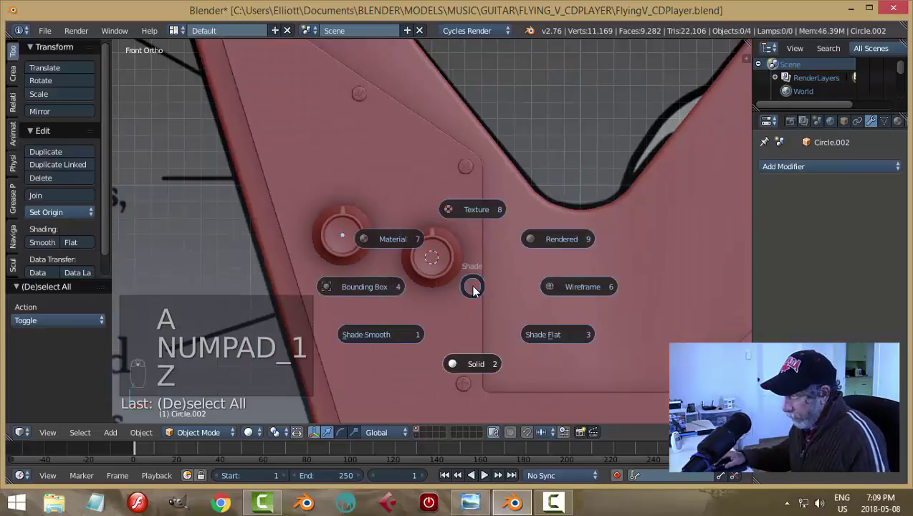
click(566, 287)
right_click(350, 232)
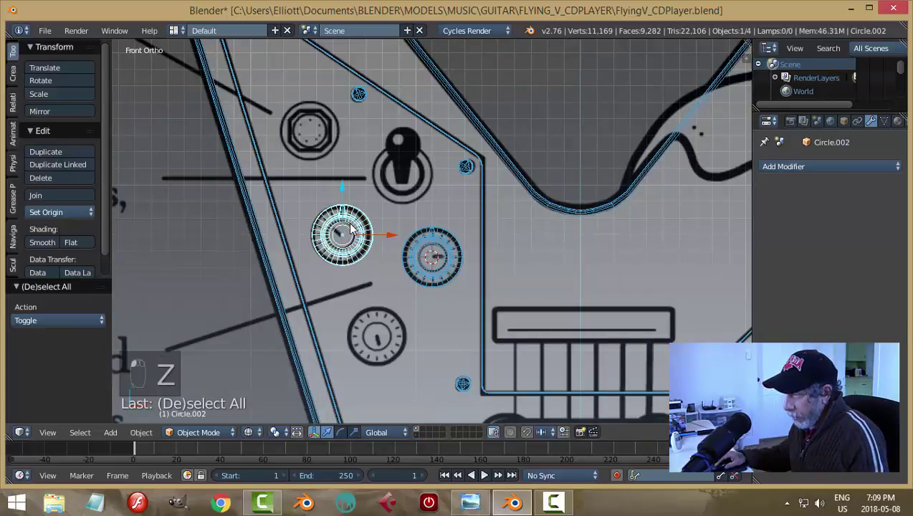
key(shift+d)
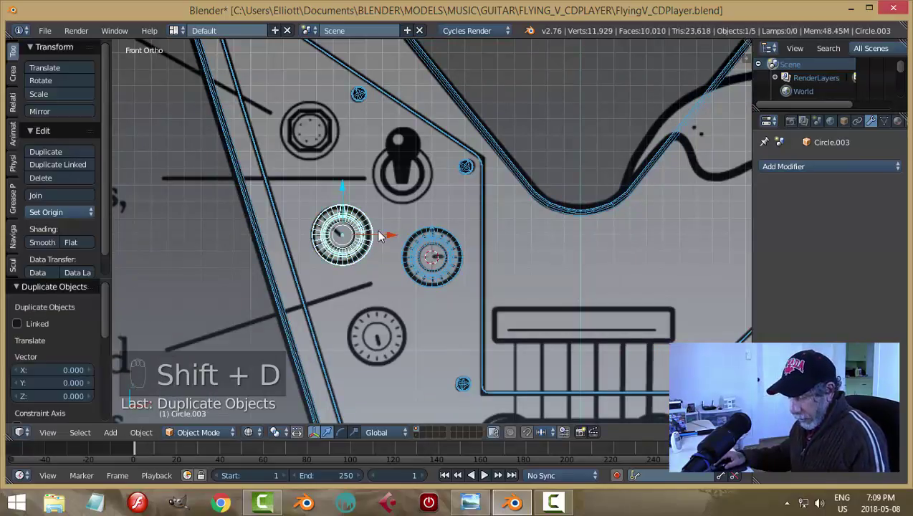
key(g)
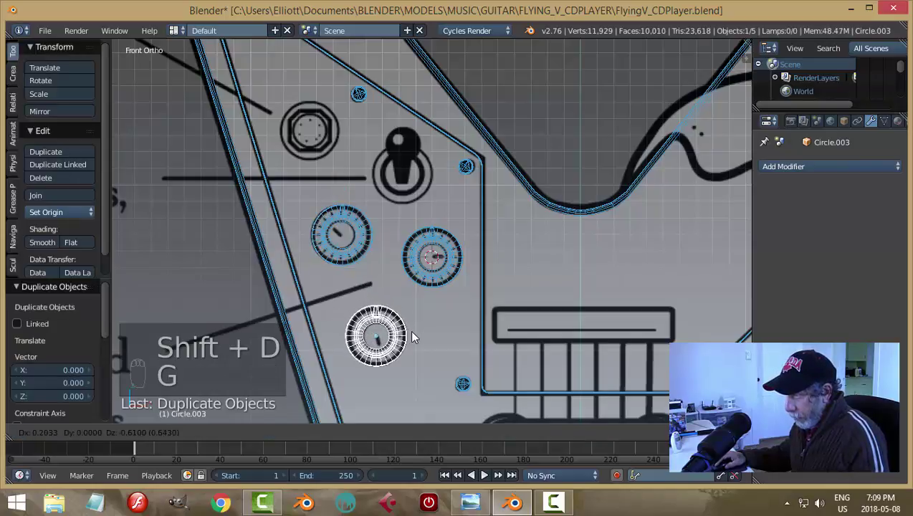
click(412, 337)
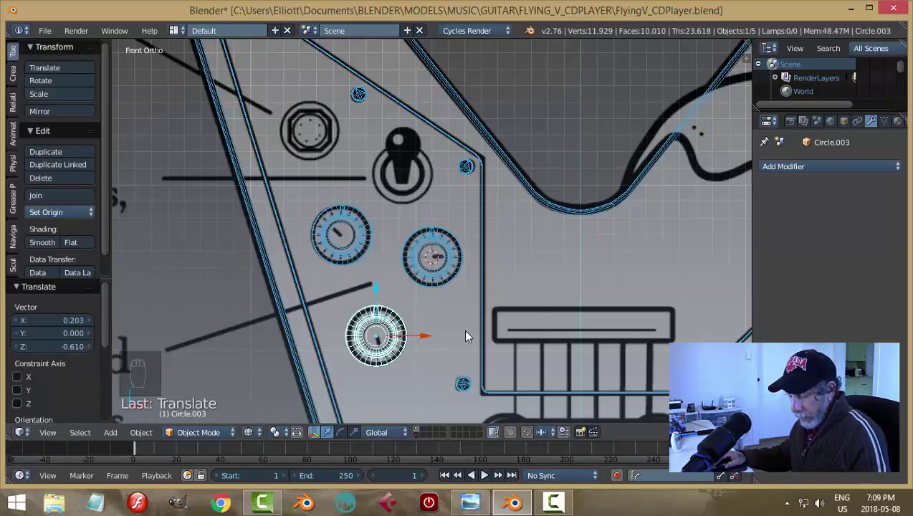
Switch back to solid shading, deselect everything, and save the file over the existing one.
key(z)
click(473, 409)
mouse_move(469, 351)
middle_down()
mouse_move(502, 257)
mouse_move(541, 208)
mouse_move(483, 268)
mouse_move(427, 221)
mouse_move(432, 208)
mouse_move(470, 215)
mouse_move(430, 292)
mouse_move(481, 297)
mouse_move(483, 311)
middle_up()
key(a)
key(ctrl+s)
click(433, 300)
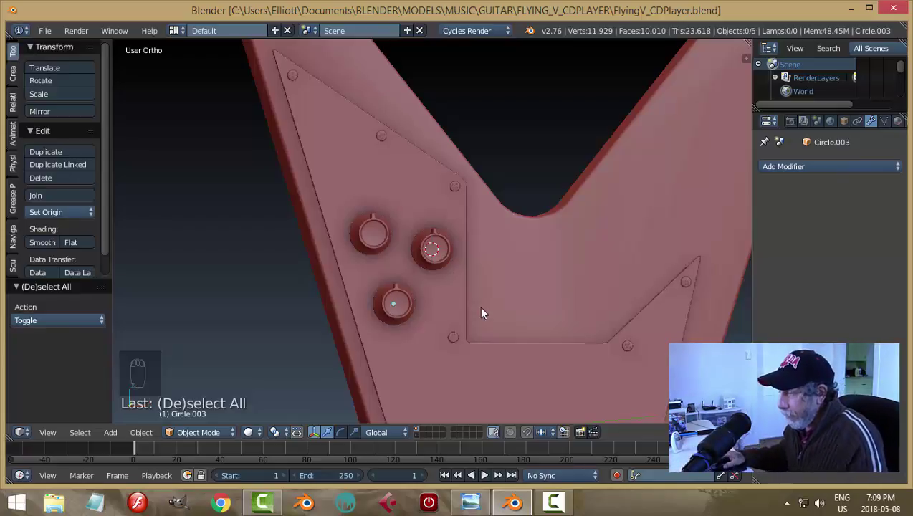
Snap the 3D cursor to the upper-left knob in front view.
key(KP_1)
scroll(384, 273, up, 2)
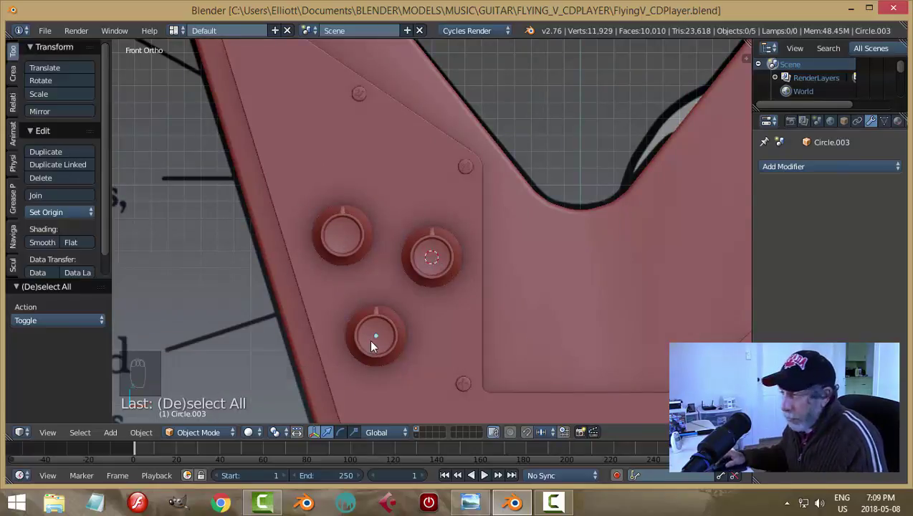
right_click(342, 236)
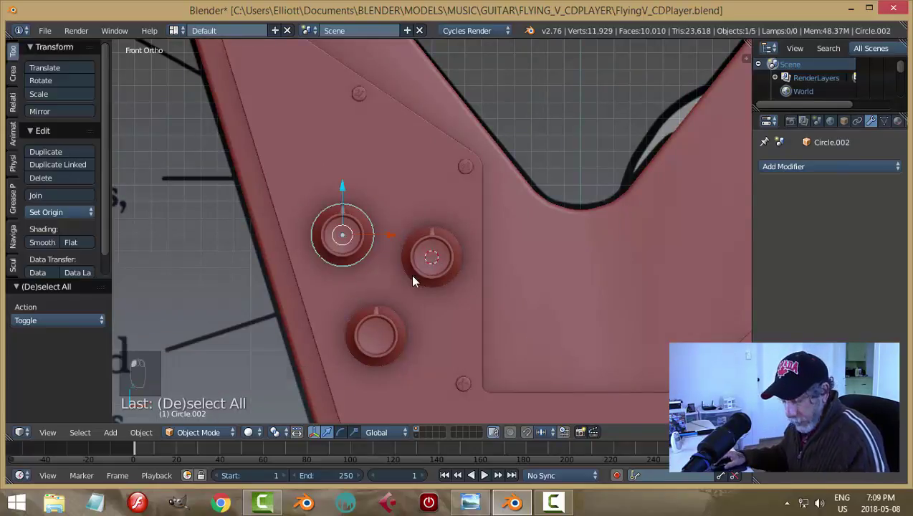
key(shift+s)
click(412, 279)
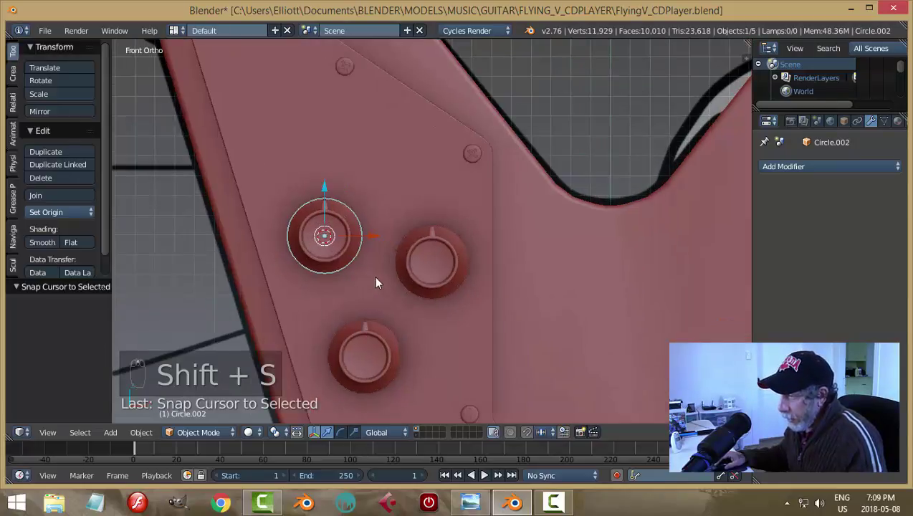
Add a text object at the 3D cursor and rotate it 90° around X to face the front.
key(shift+a)
mouse_move(374, 276)
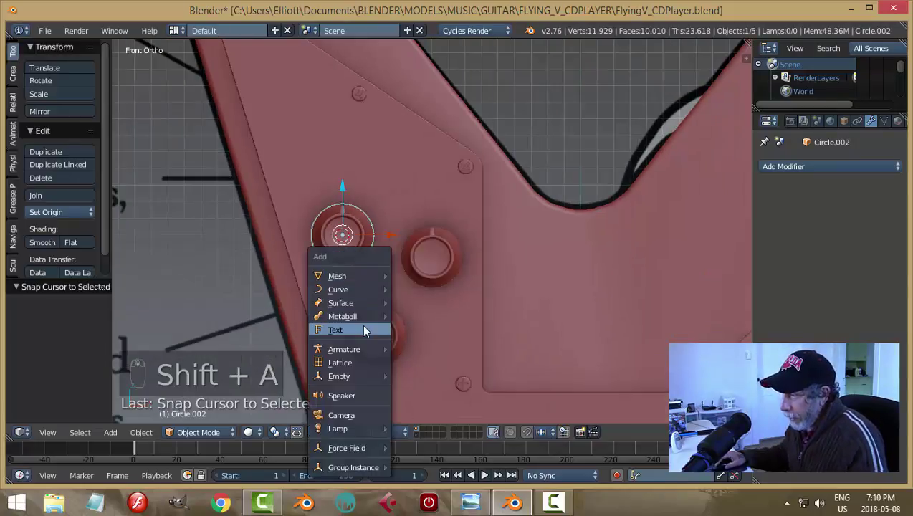
click(362, 329)
key(r)
key(x)
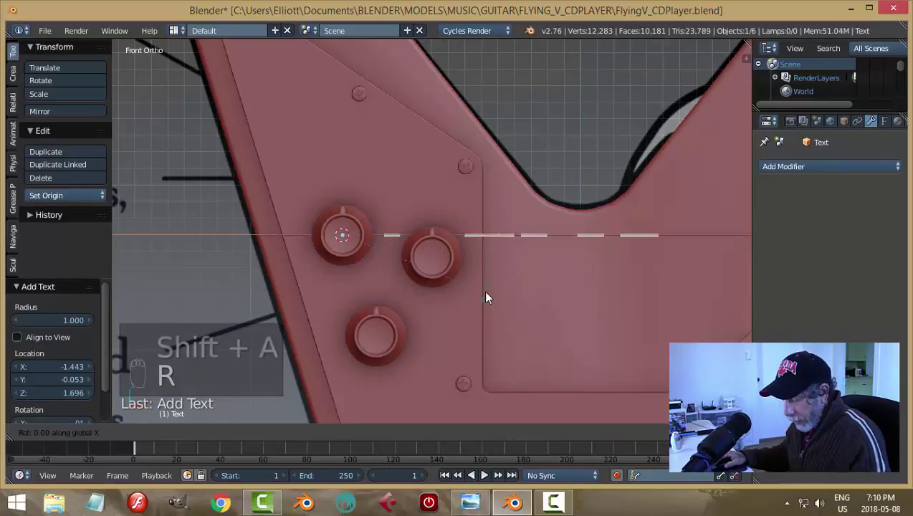
key(9)
key(0)
key(Return)
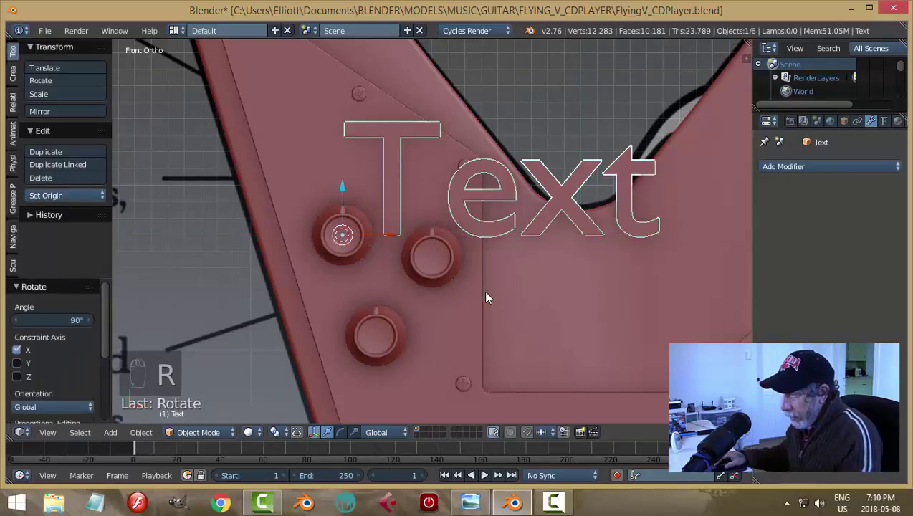
Set the text's origin to its geometry and move the text left and down over the upper-left knob.
click(67, 196)
click(70, 220)
scroll(532, 218, down, 2)
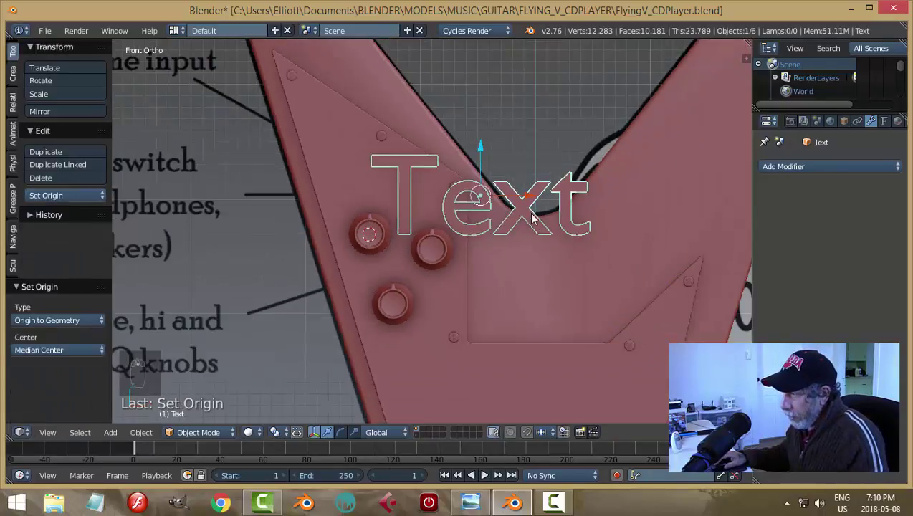
drag(527, 199, 413, 216)
drag(372, 147, 374, 177)
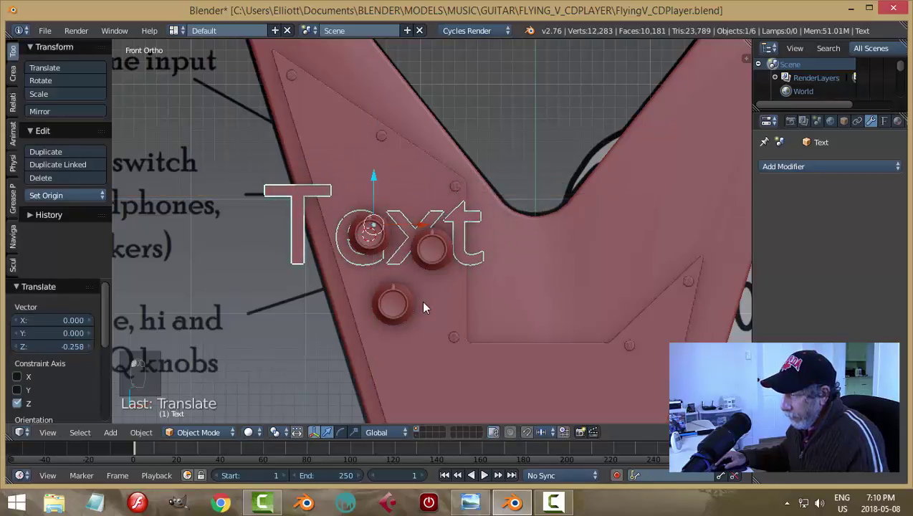
Move the text about -0.273 along Y in front of the knobs and scale it down to about 0.129.
middle_drag(423, 305, 390, 256)
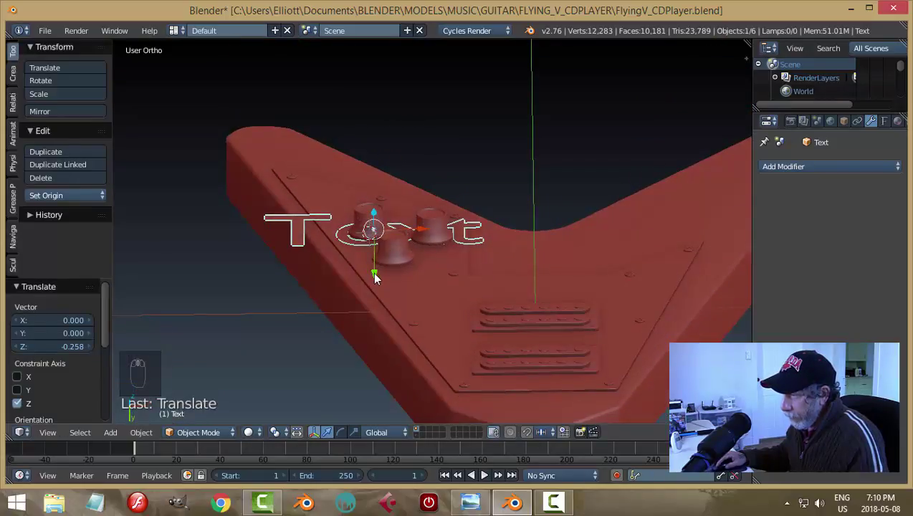
drag(373, 273, 372, 249)
key(s)
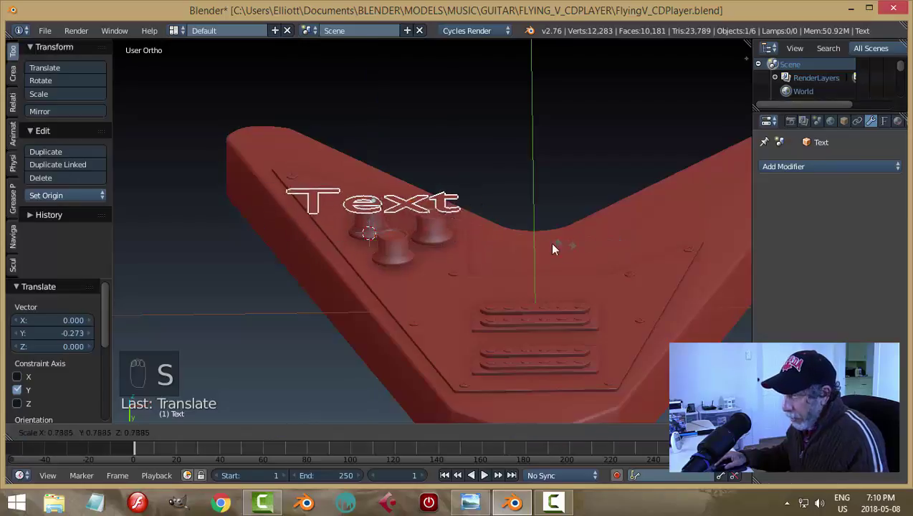
click(388, 230)
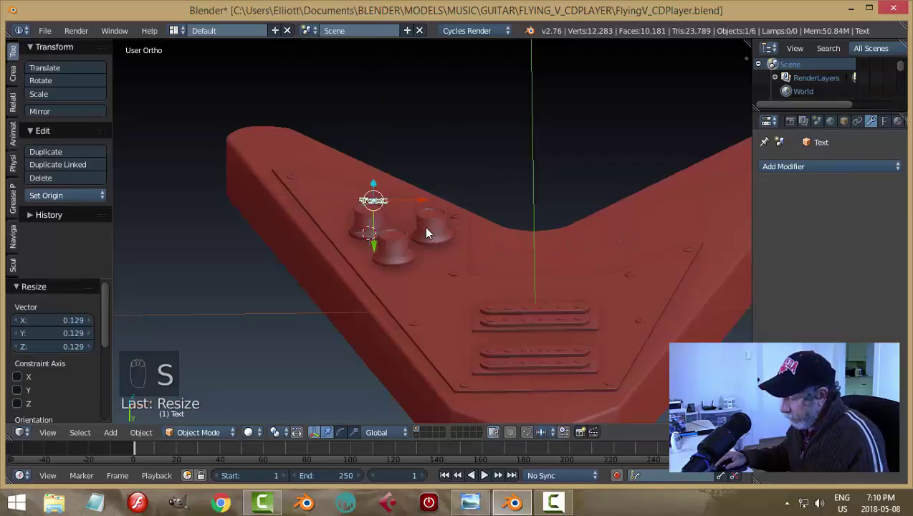
Centre the text on the upper-left knob's face in front view, shifting it along X and about -0.075 along Z.
scroll(424, 227, up, 5)
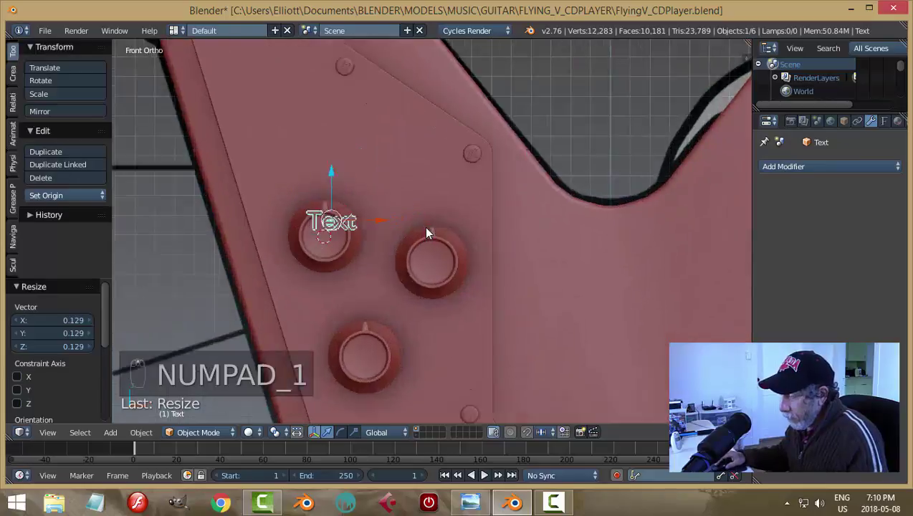
key(g)
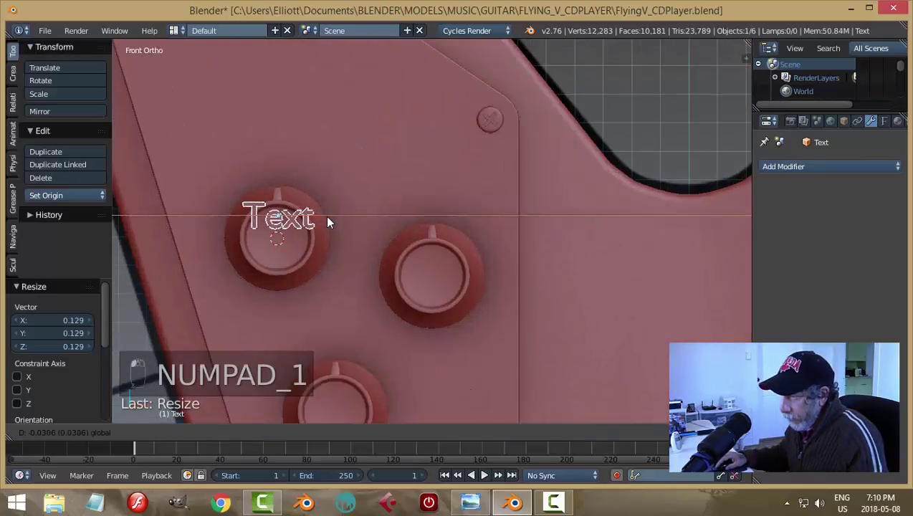
key(x)
click(325, 217)
drag(278, 174, 279, 192)
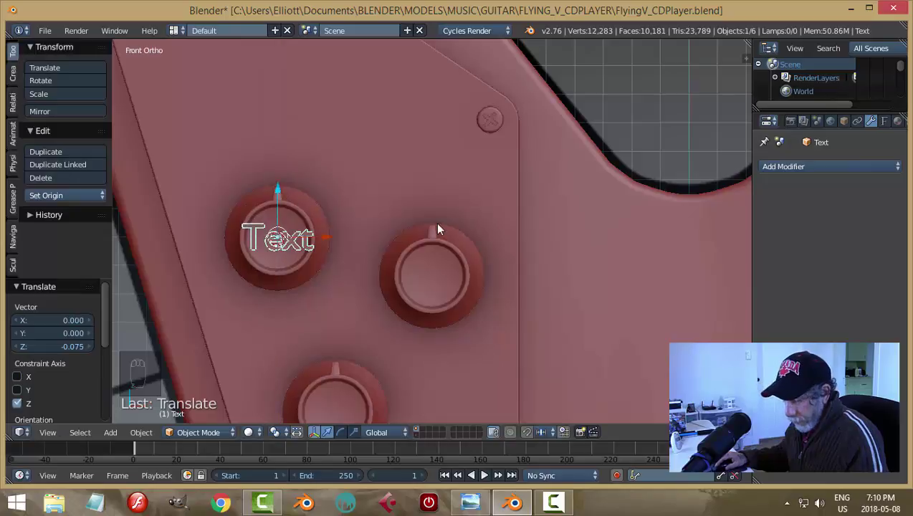
Scale the text to fit inside the knob's cap rim and move it about 0.044 along Y towards the cap face.
key(s)
click(387, 236)
middle_drag(387, 242, 324, 226)
drag(281, 204, 281, 211)
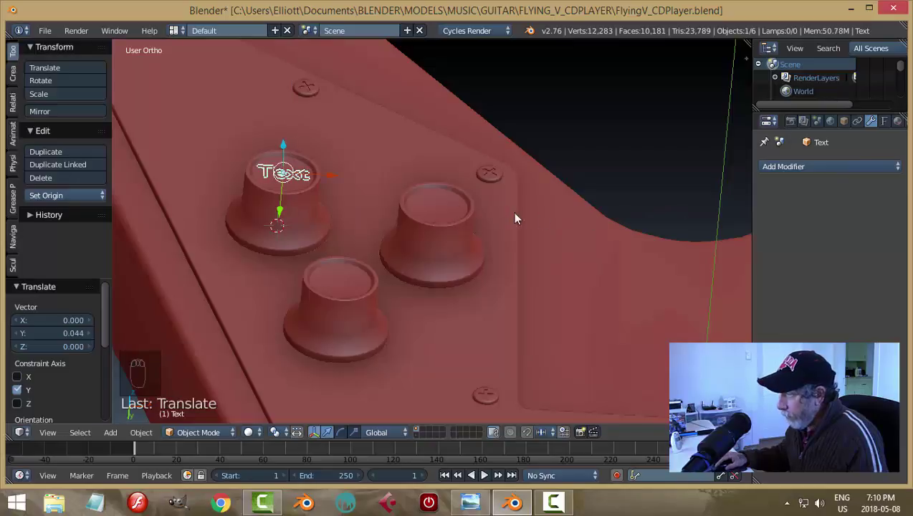
key(KP_Decimal)
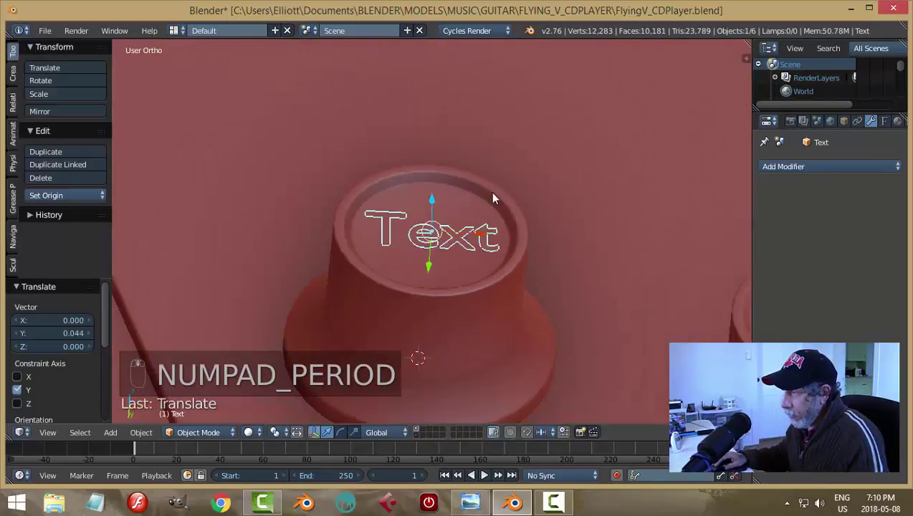
middle_drag(492, 199, 485, 245)
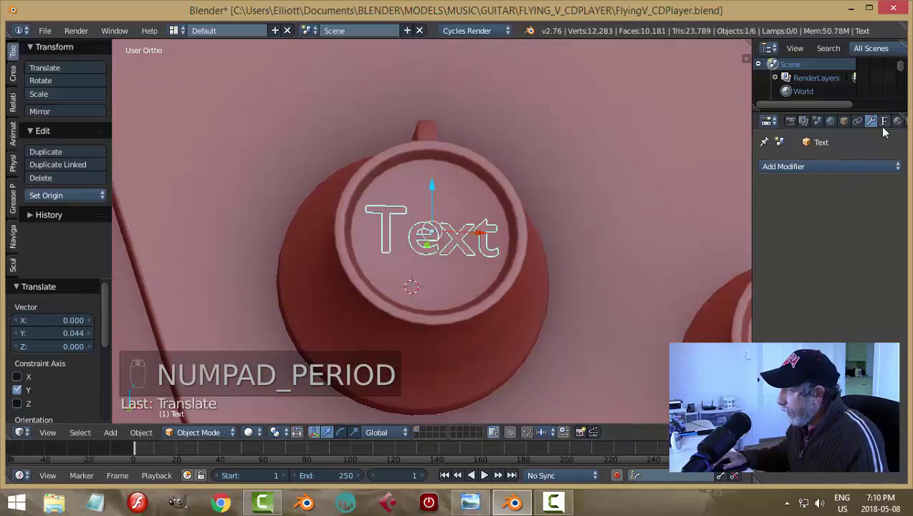
Load AGENCYB.TTF from the Windows Fonts folder as the text's regular font, choosing it from thumbnail previews.
click(884, 121)
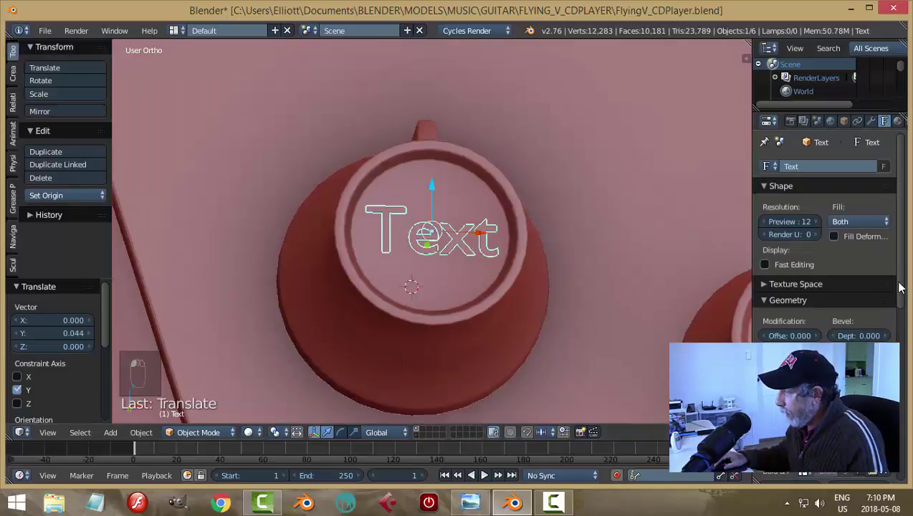
scroll(889, 294, down, 5)
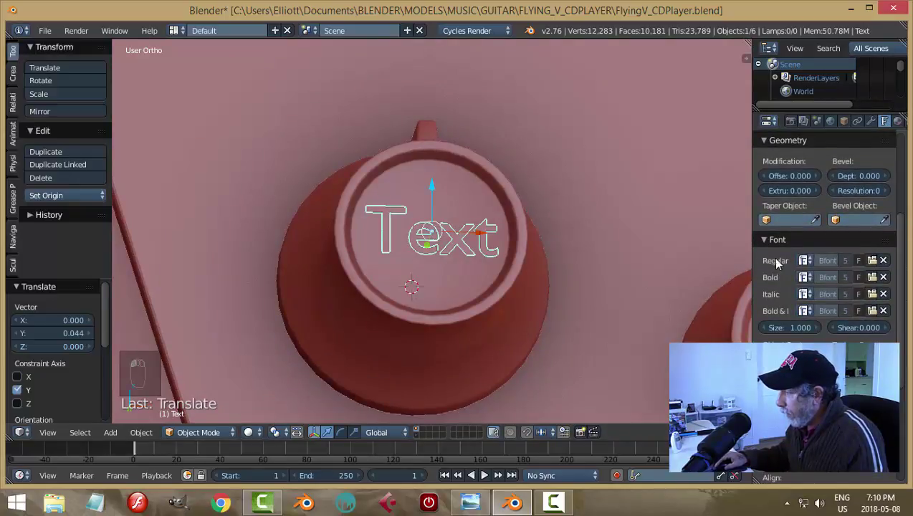
click(872, 261)
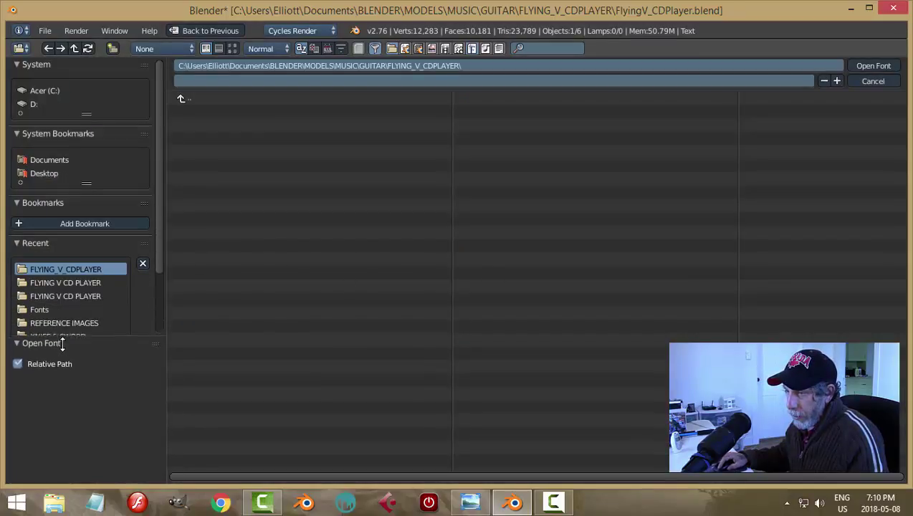
click(41, 308)
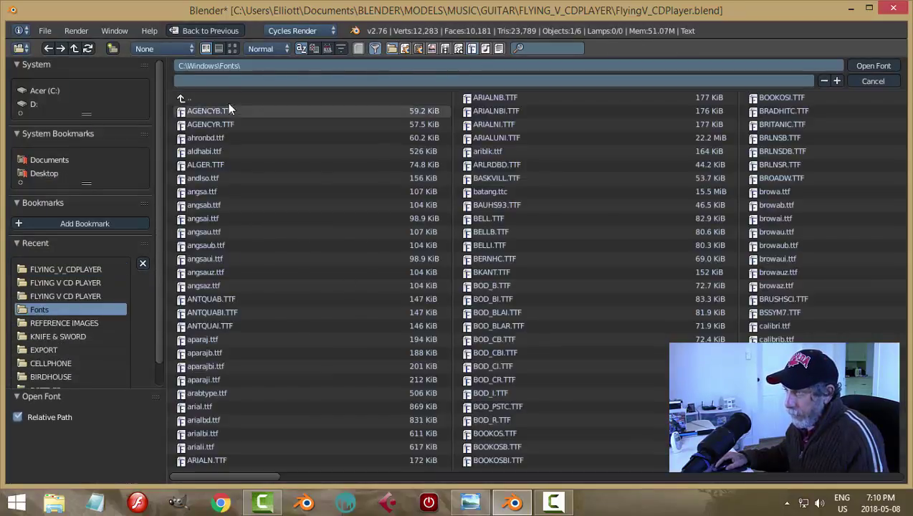
click(232, 48)
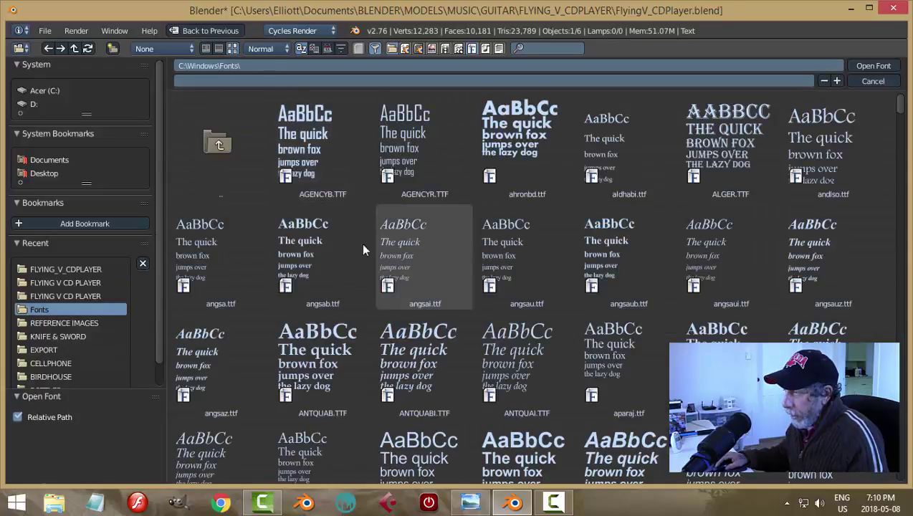
click(318, 143)
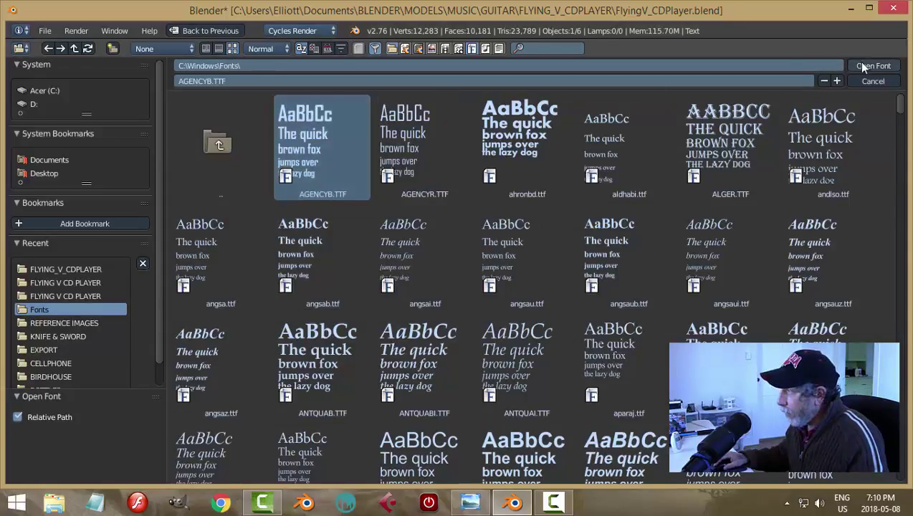
click(860, 65)
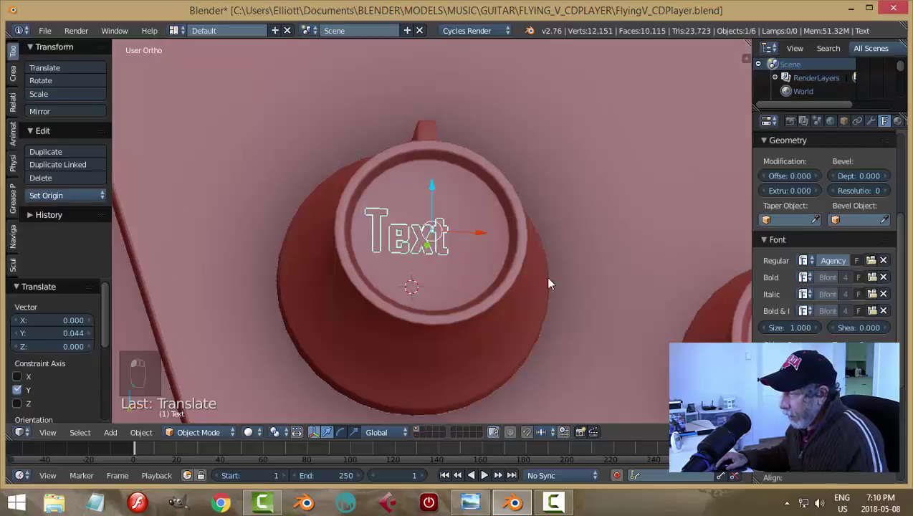
Set the text's origin to its geometry and recentre it on the cap, about 0.030 along X and -0.003 along Z.
click(64, 195)
click(74, 222)
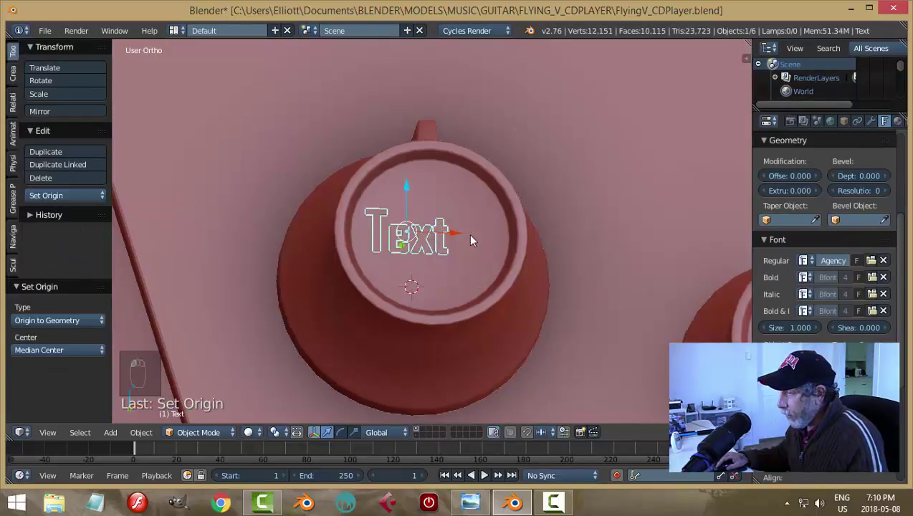
key(KP_1)
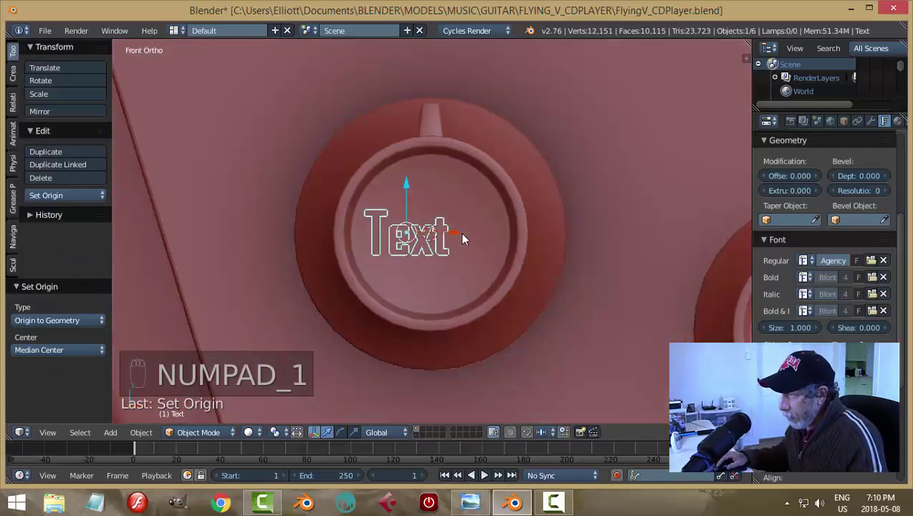
drag(460, 232, 474, 236)
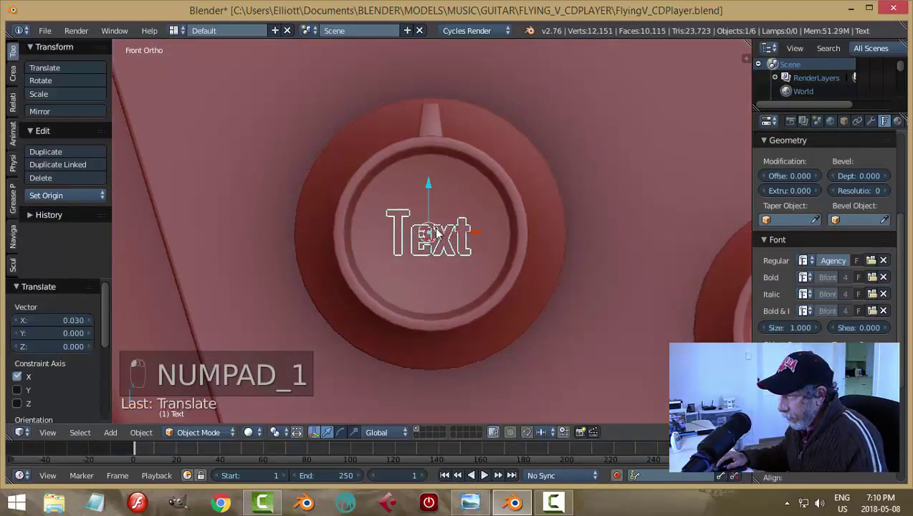
drag(425, 188, 429, 192)
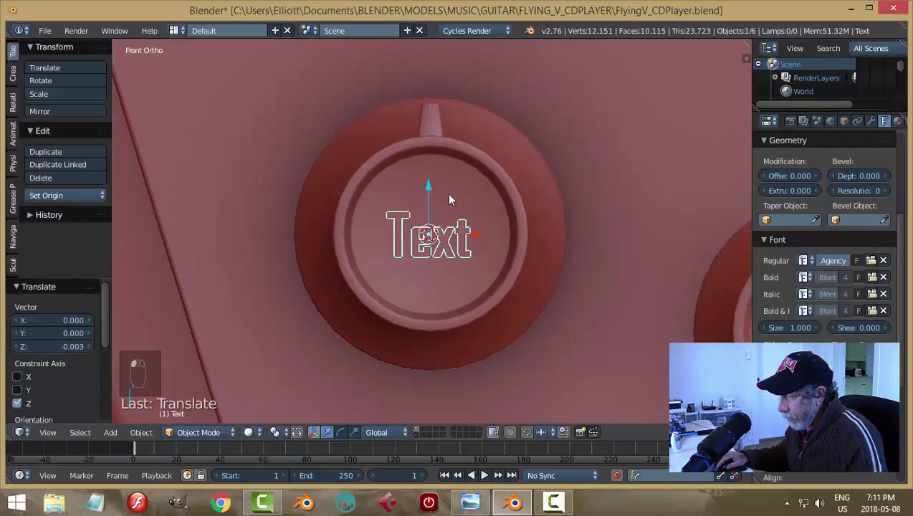
Scale the text up by about 1.406 and replace its wording with GAIN.
key(s)
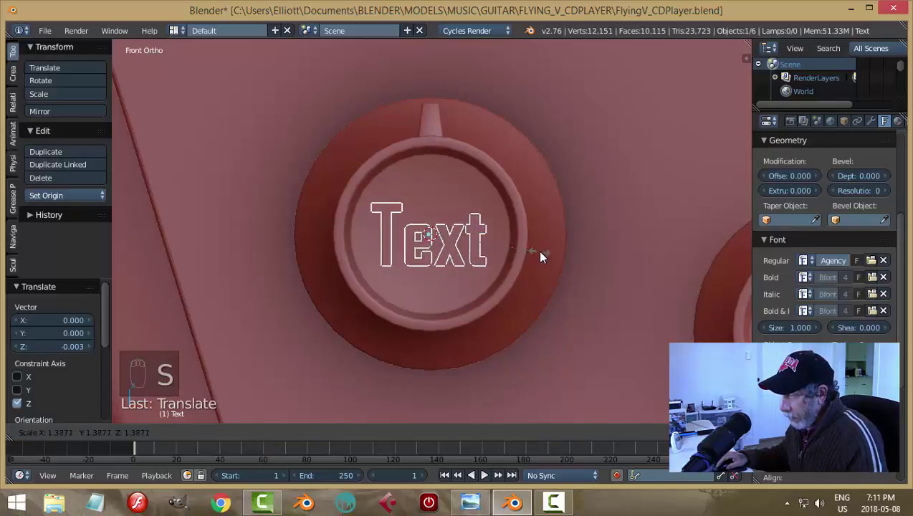
click(542, 258)
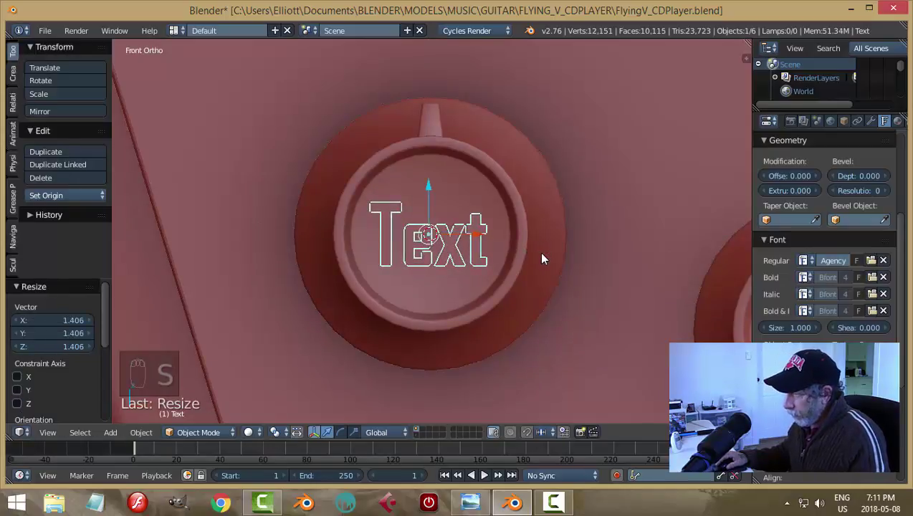
key(Tab)
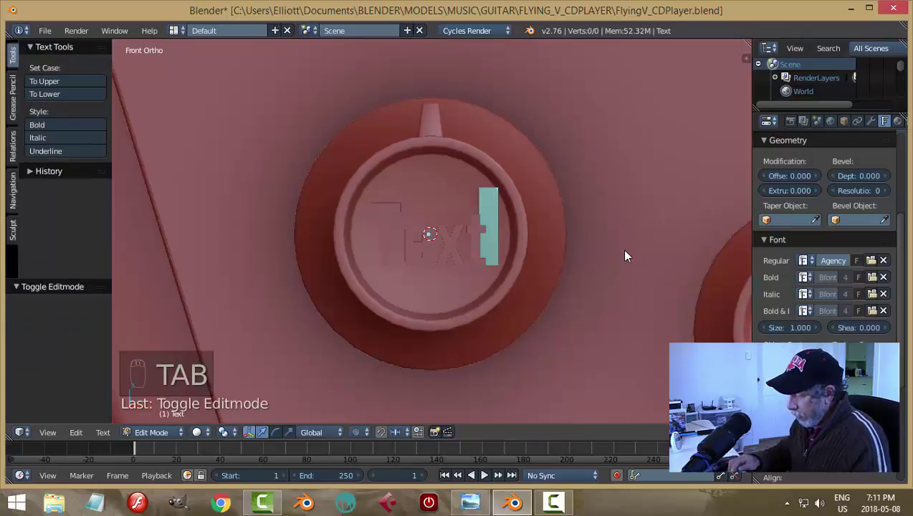
key(BackSpace)
key(BackSpace)
key(BackSpace)
key(BackSpace)
key(BackSpace)
text(GAIN)
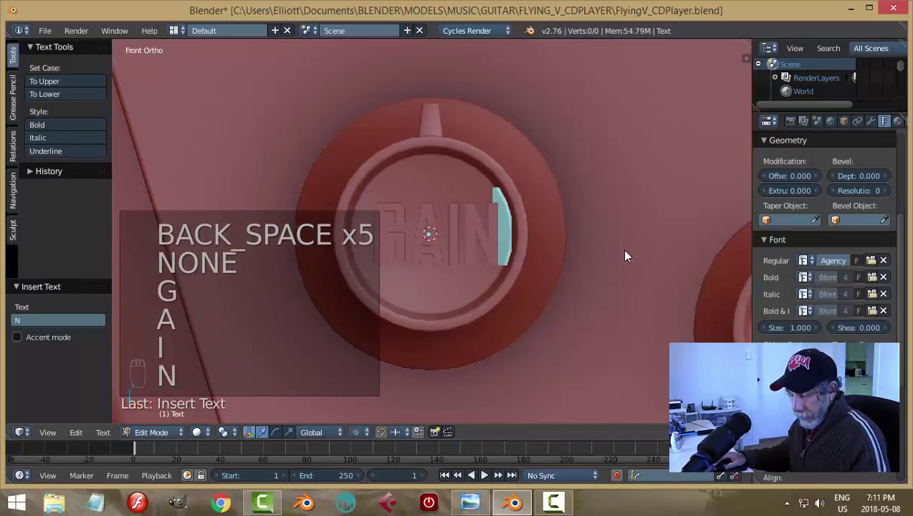
key(Tab)
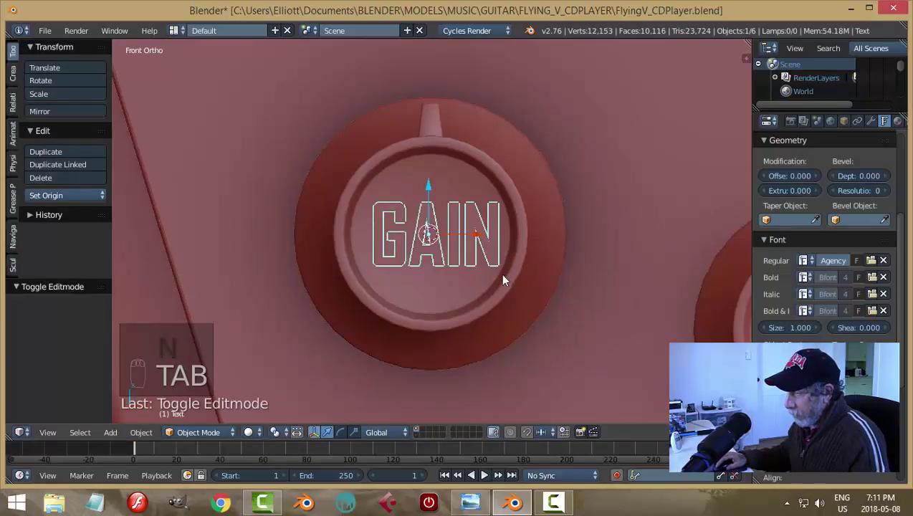
Shift the GAIN text about -0.006 along X and give it a bevel depth of 0.015 with resolution 2.
drag(478, 236, 472, 234)
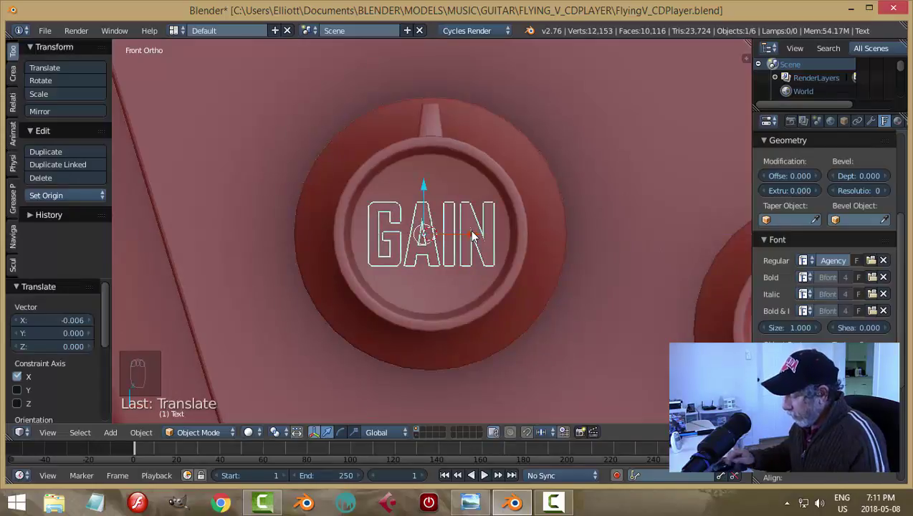
key(KP_1)
key(a)
key(a)
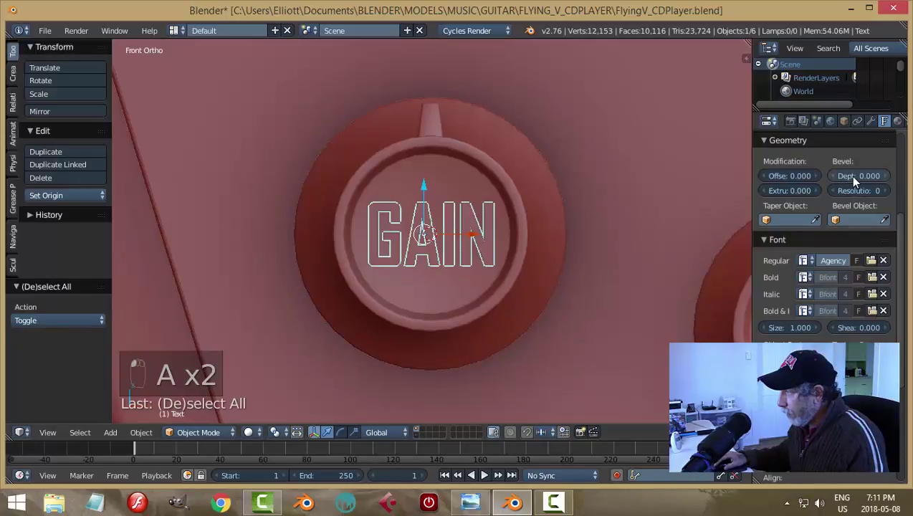
drag(848, 175, 869, 176)
click(888, 191)
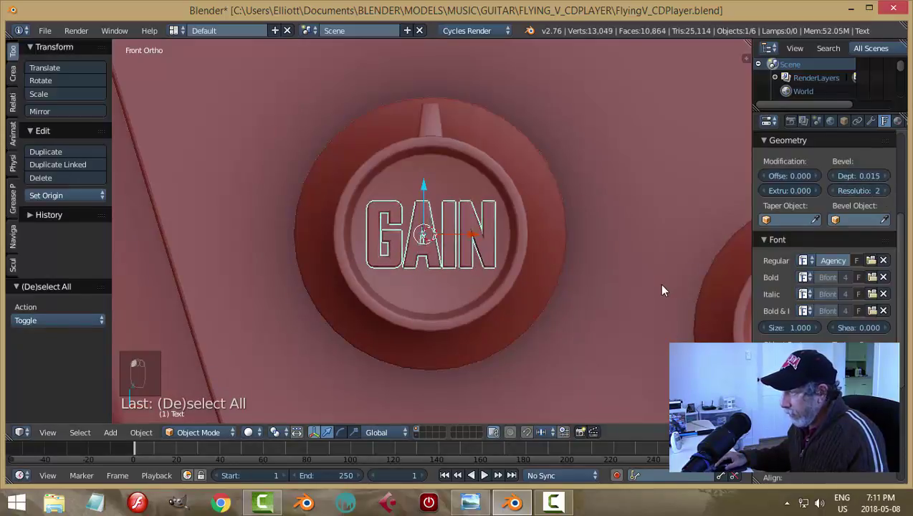
Sink the GAIN text about 0.005 along Y into the cap and increase its bevel depth to 0.022.
key(a)
middle_drag(648, 284, 547, 208)
scroll(534, 237, up, 3)
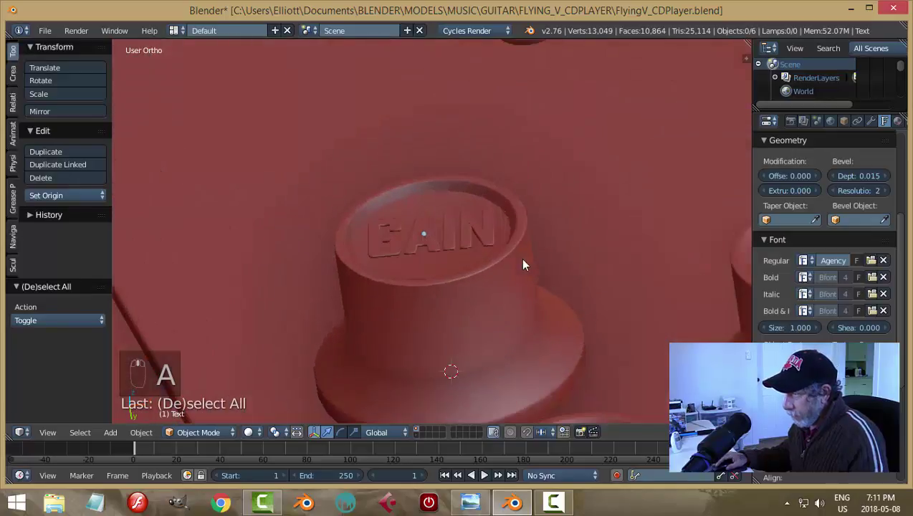
right_click(474, 240)
middle_drag(490, 258, 452, 279)
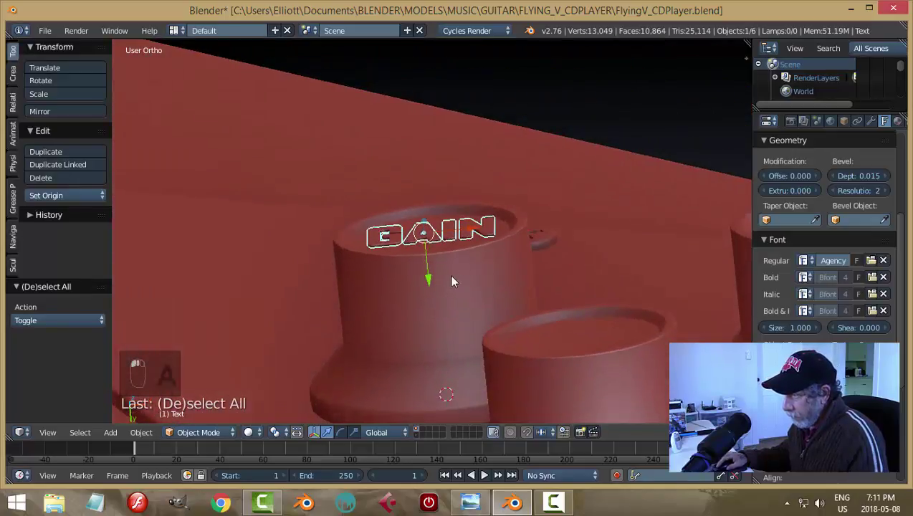
drag(429, 281, 429, 284)
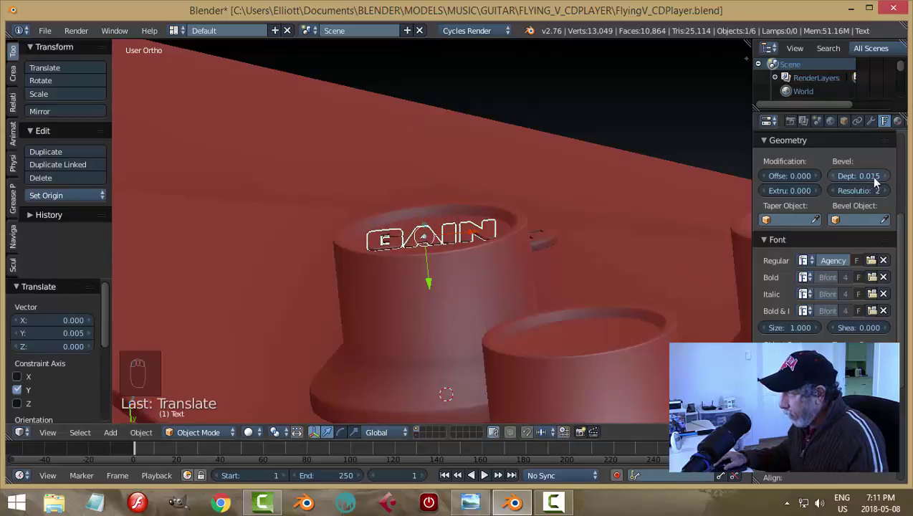
mouse_move(887, 175)
mouse_down()
mouse_move(878, 174)
mouse_move(896, 175)
mouse_up()
key(a)
Duplicate the GAIN text in front view onto the neighbouring knob, about 0.540 along X and -0.134 along Z.
middle_drag(493, 231, 442, 239)
key(KP_1)
right_click(442, 239)
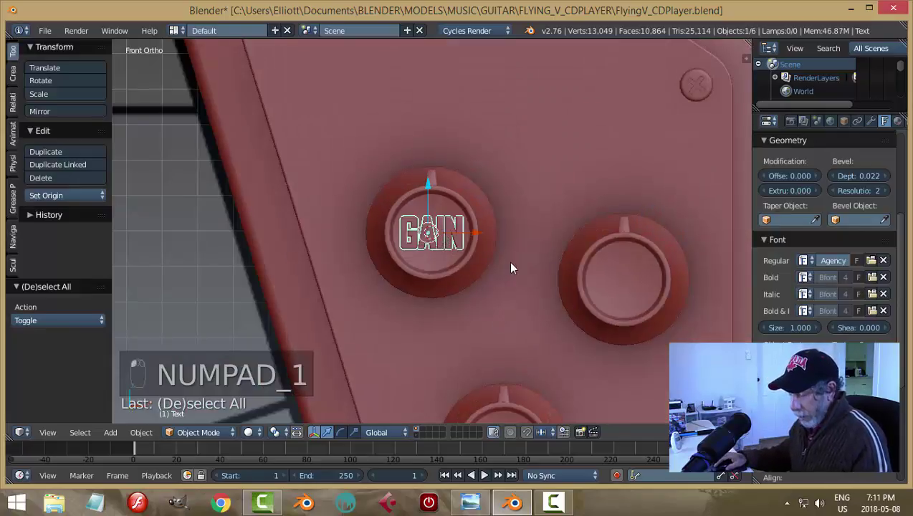
key(shift+d)
key(g)
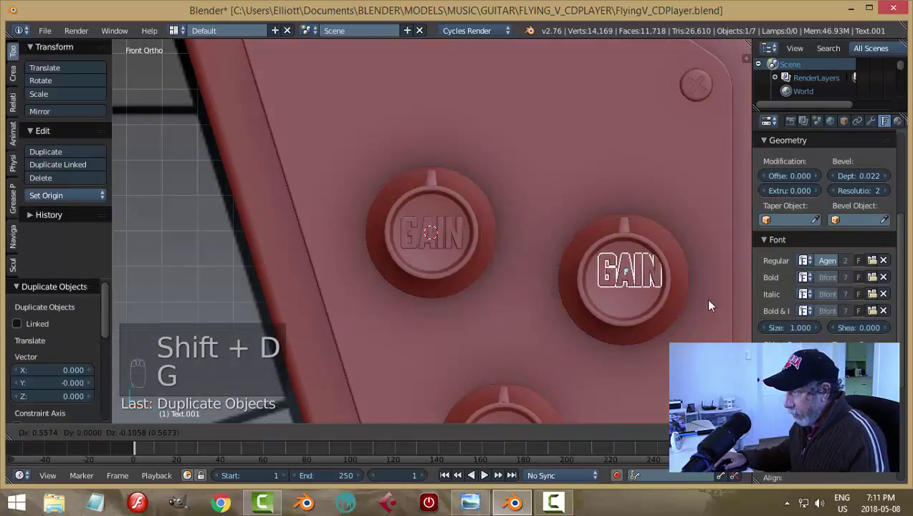
click(699, 308)
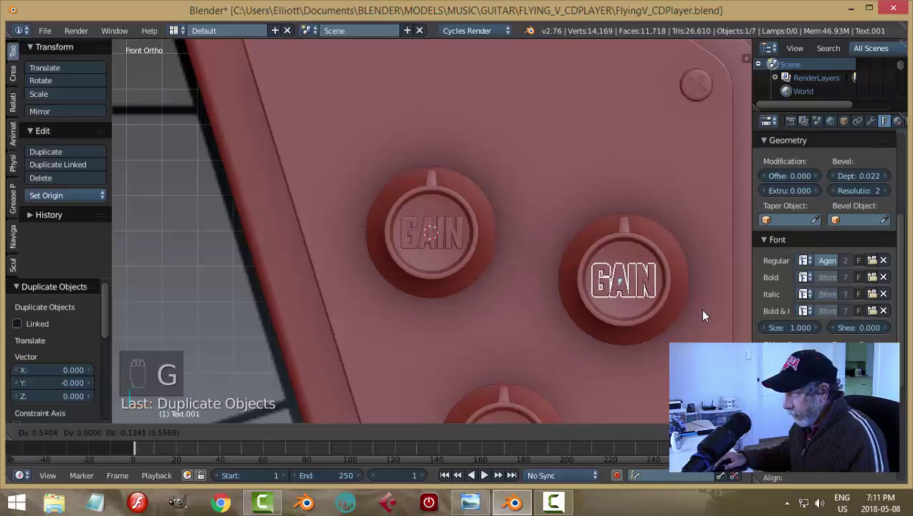
Replace the duplicated text's wording with HI and EQ on two separate lines.
key(Tab)
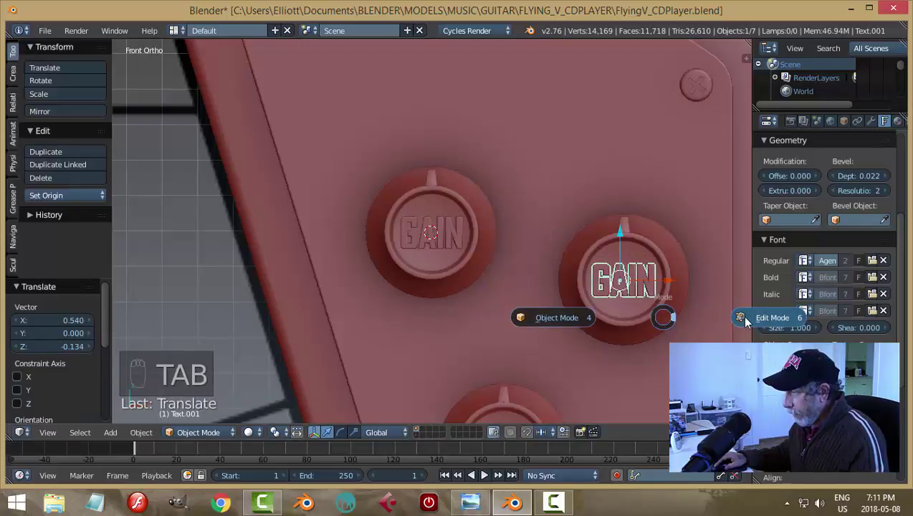
key(BackSpace)
key(BackSpace)
key(BackSpace)
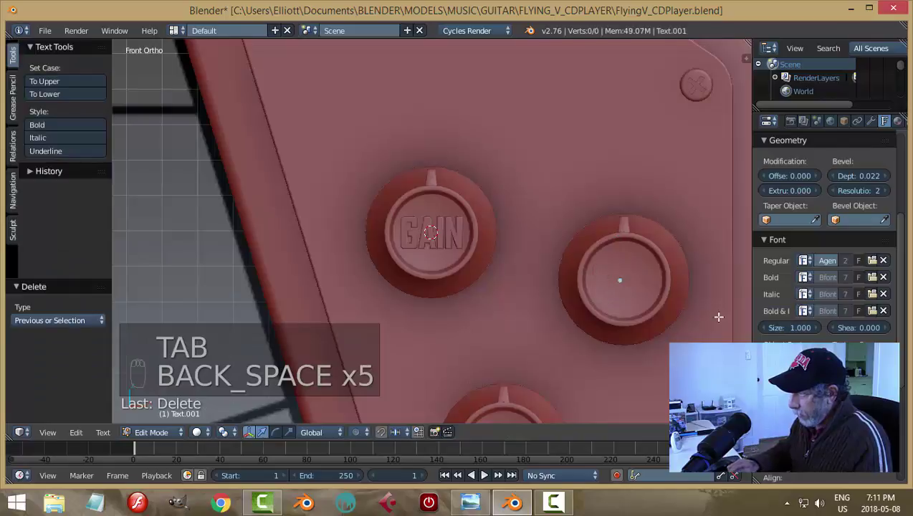
text(HI)
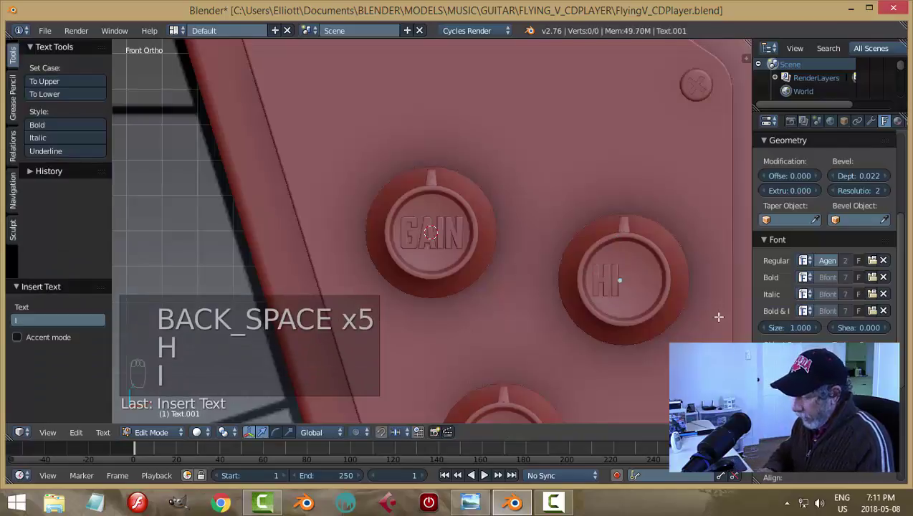
key(Return)
text(EQ)
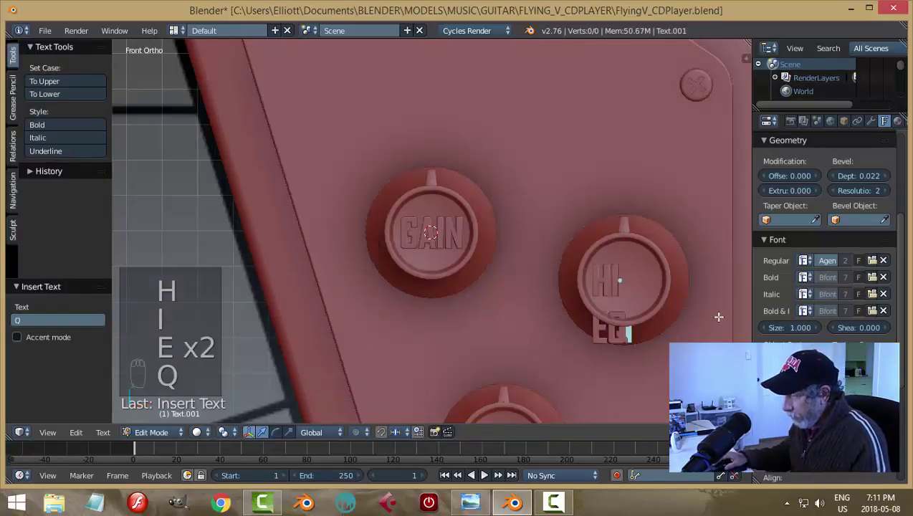
key(Tab)
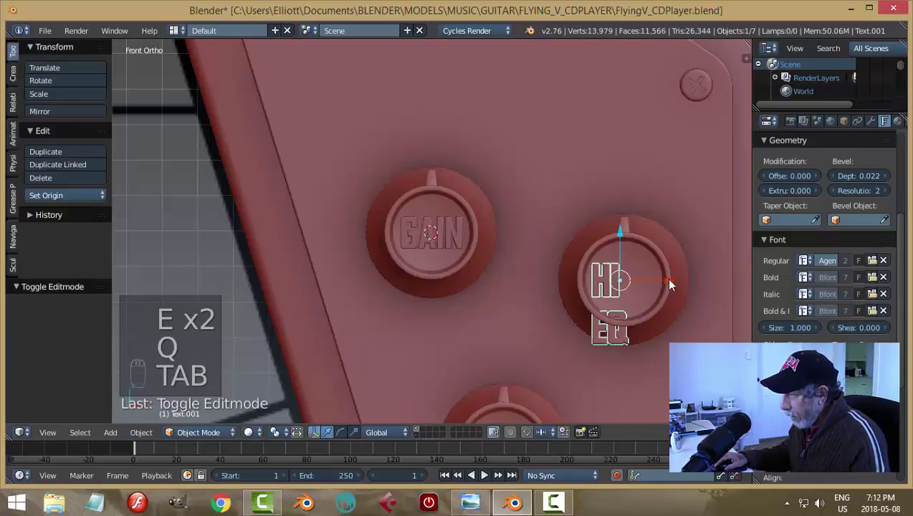
Set the HI EQ text's origin to its geometry and move it about 0.057 along X and 0.057 along Z onto the cap.
click(63, 192)
click(75, 225)
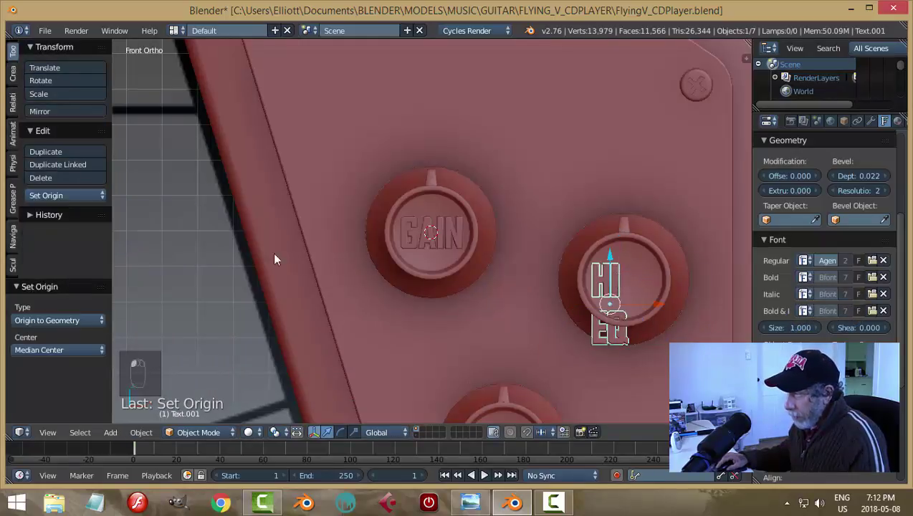
key(g)
key(x)
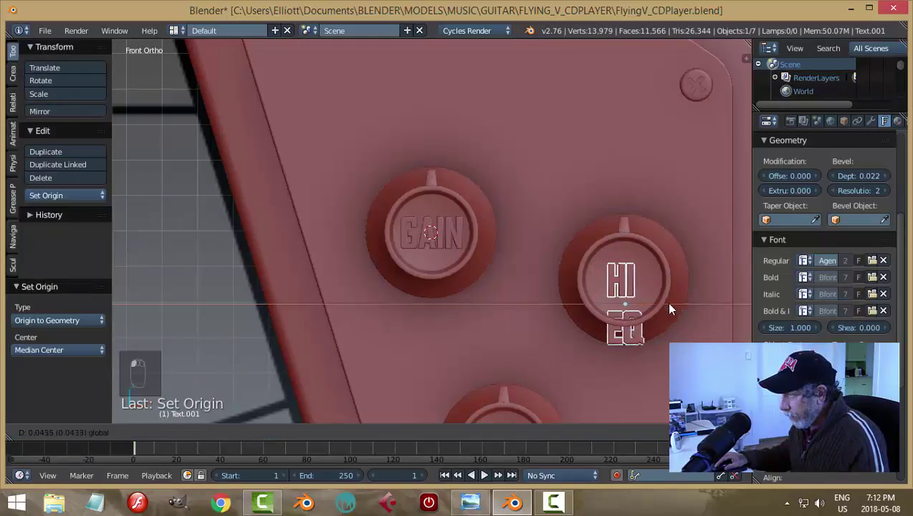
click(669, 304)
key(g)
key(z)
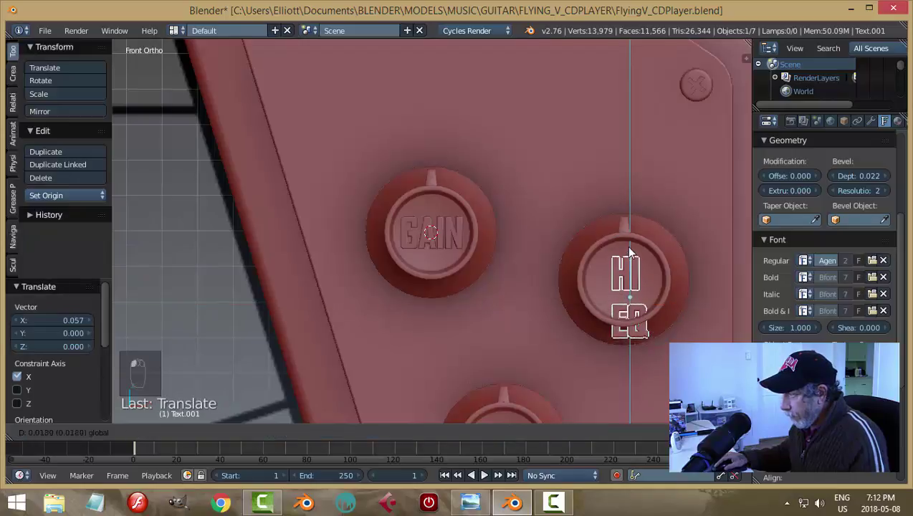
click(625, 235)
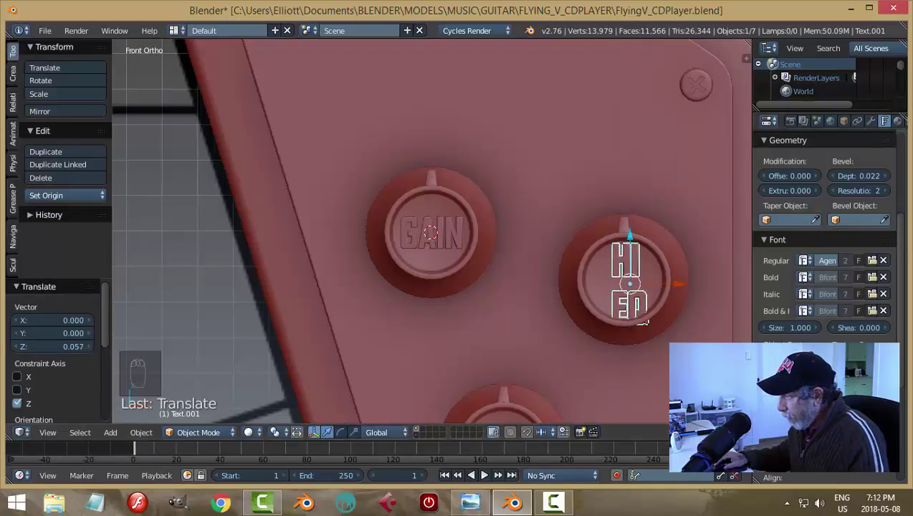
Set the HI EQ text's letter spacing to 1.300 and scale the text down to about 0.784.
scroll(905, 341, down, 6)
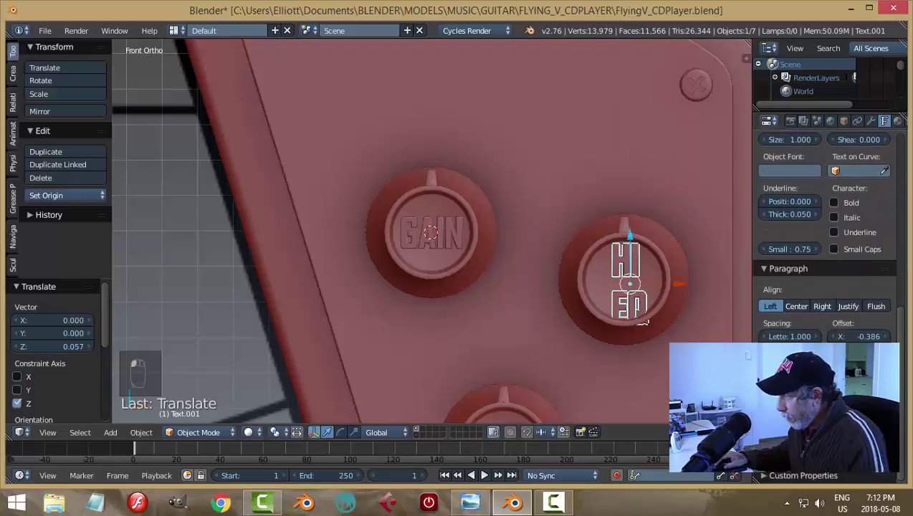
click(818, 337)
click(818, 336)
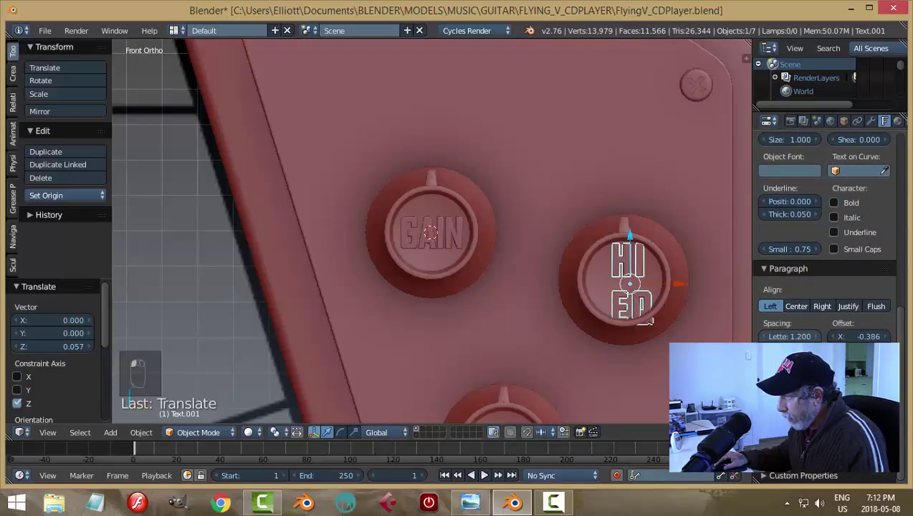
click(818, 337)
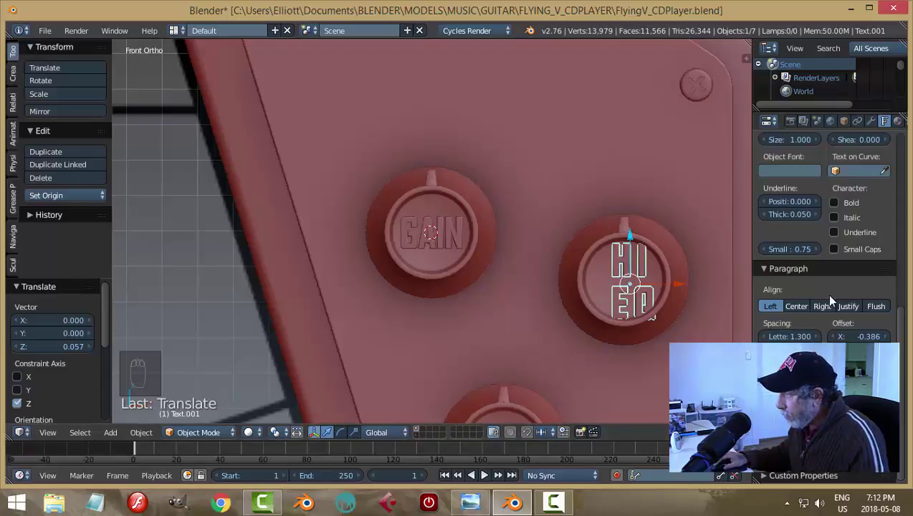
key(s)
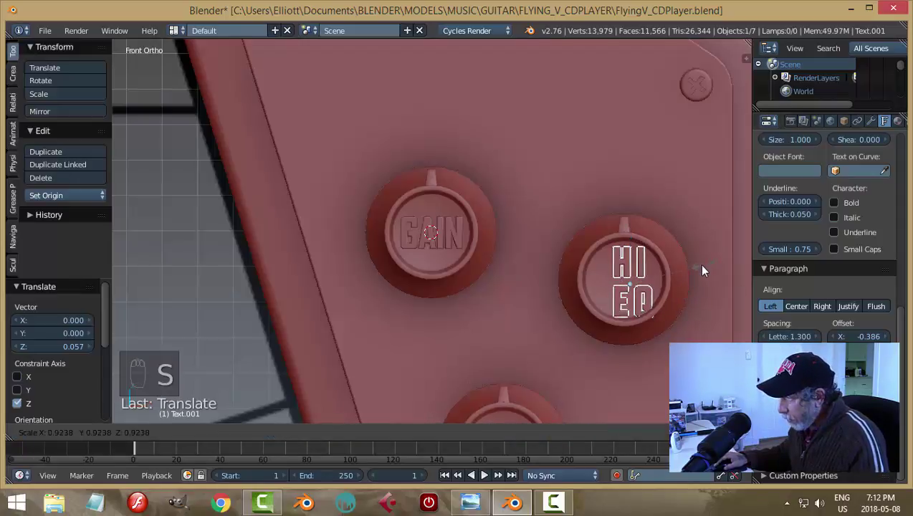
click(683, 273)
Centre the HI EQ text on its cap by moving it about -0.017 along X and 0.006 along Z.
key(g)
key(x)
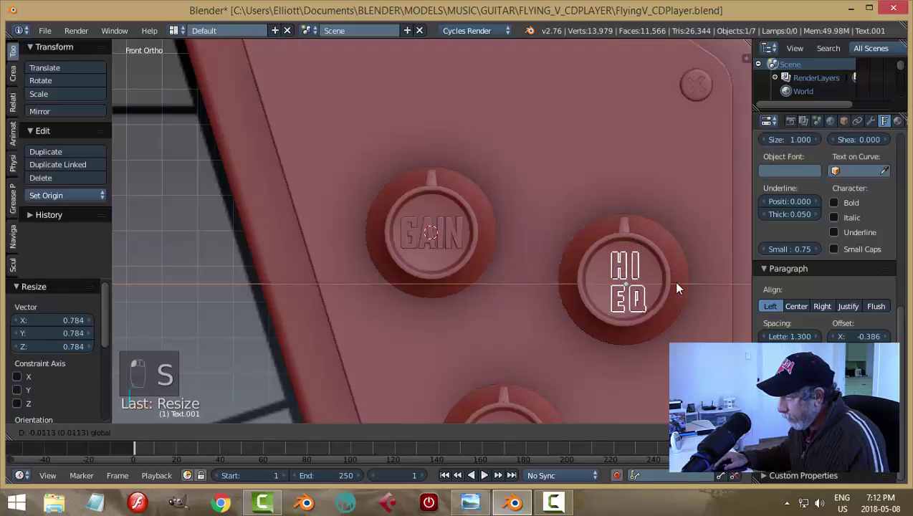
click(675, 283)
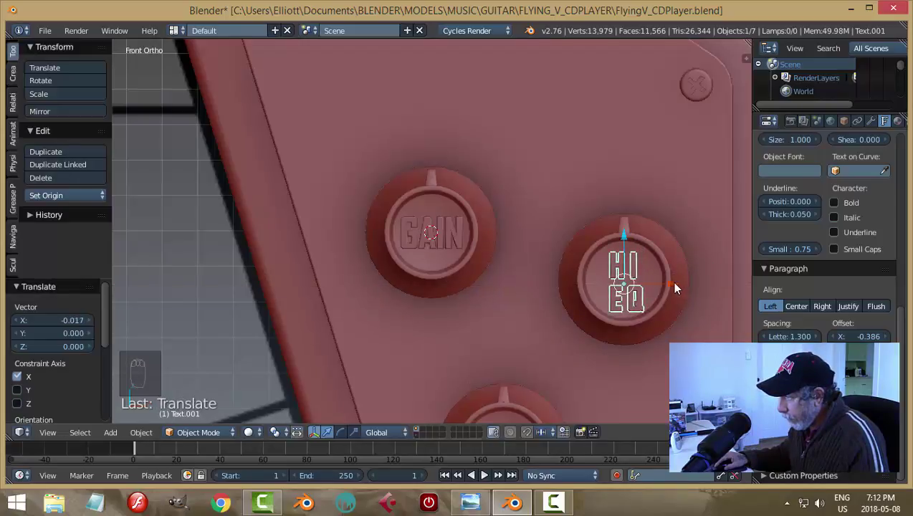
key(g)
key(z)
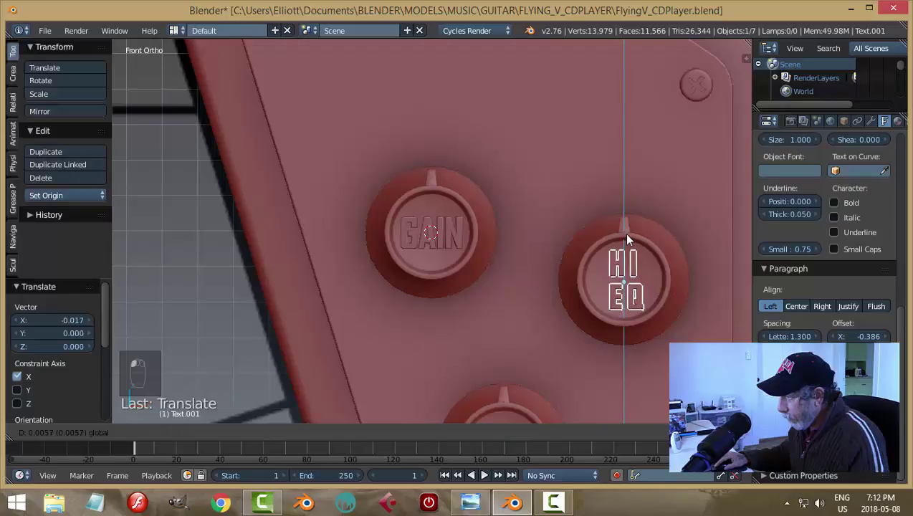
click(623, 232)
key(a)
Tighten the HI EQ text's letter spacing to 1.200 and check the lettering on its cap in front view.
middle_drag(667, 301, 612, 302)
scroll(611, 302, up, 2)
shift+middle_drag(673, 291, 514, 271)
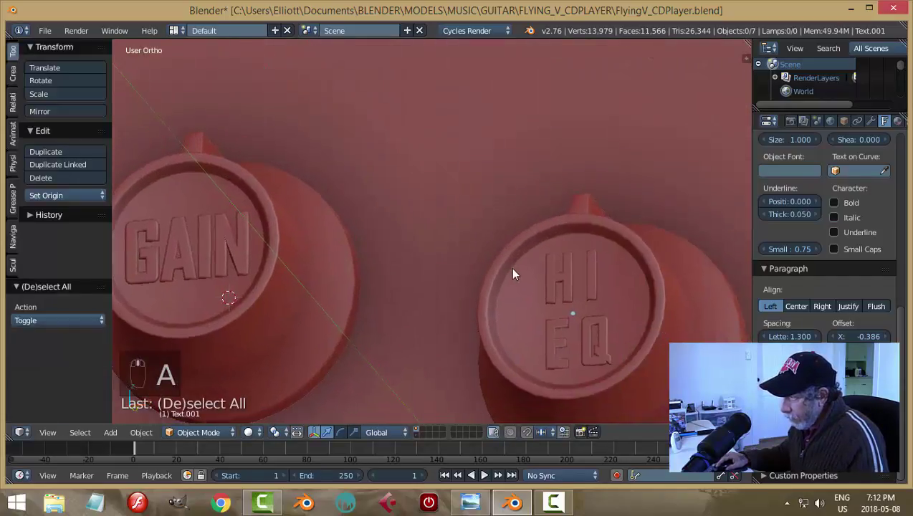
scroll(514, 271, up, 3)
middle_drag(430, 240, 479, 295)
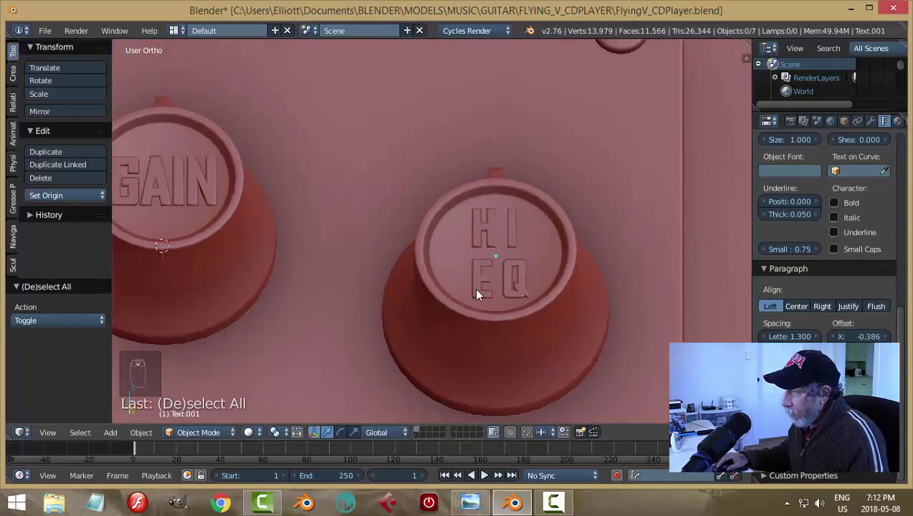
right_click(511, 255)
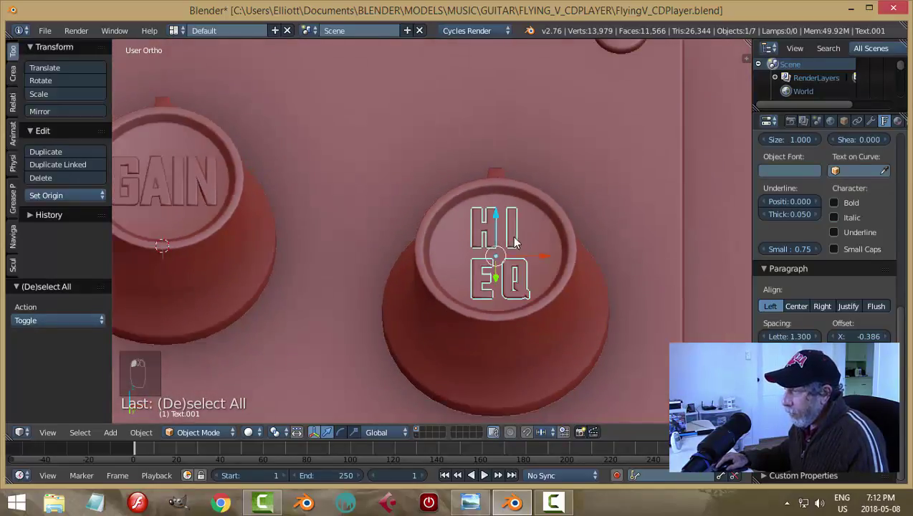
click(765, 337)
key(KP_1)
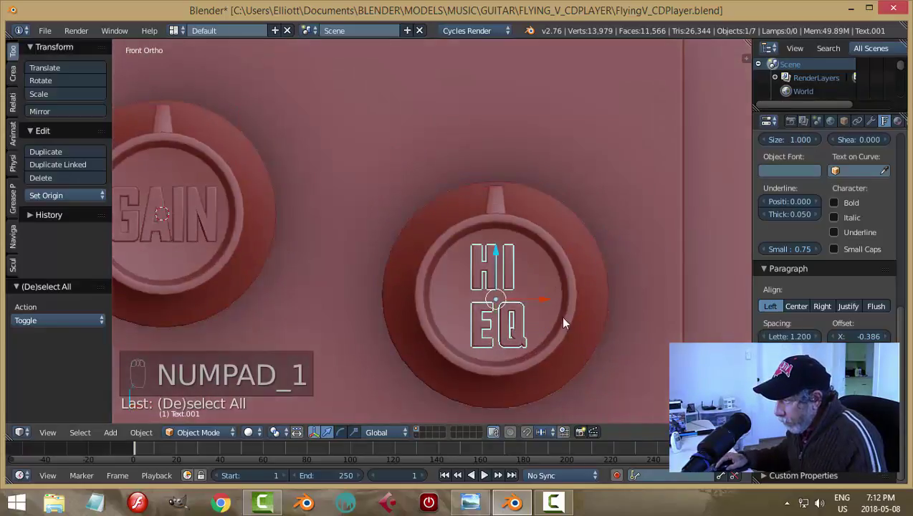
key(a)
scroll(621, 334, down, 3)
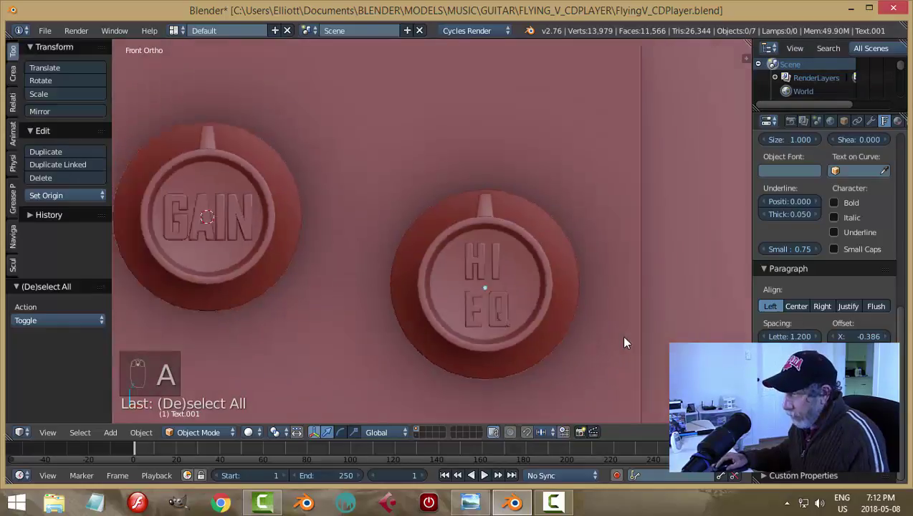
Nudge the HI EQ text very slightly along Y to adjust its height on the knob cap.
middle_drag(509, 342, 518, 244)
scroll(518, 245, up, 4)
right_click(552, 208)
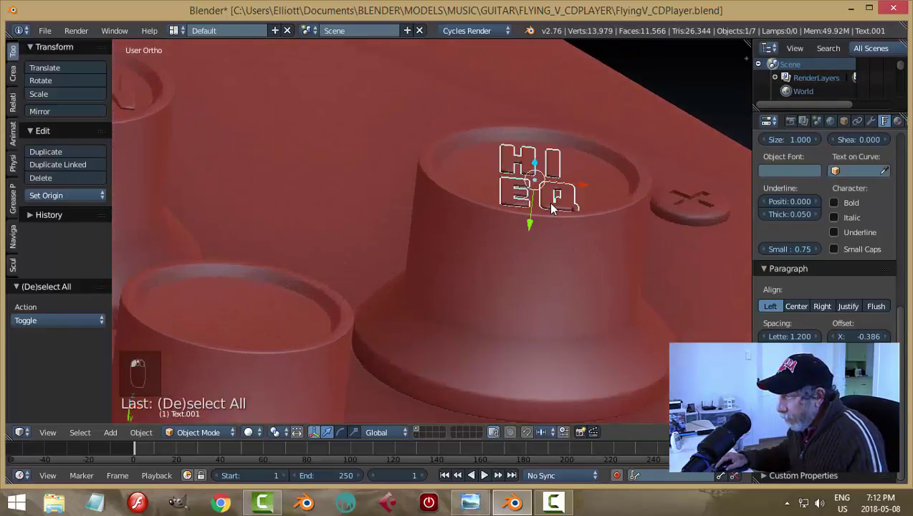
key(g)
key(z)
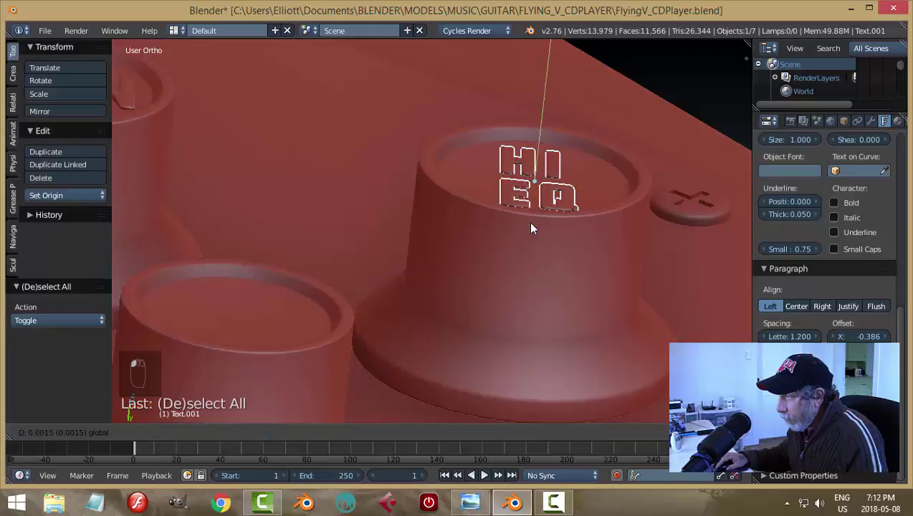
click(531, 227)
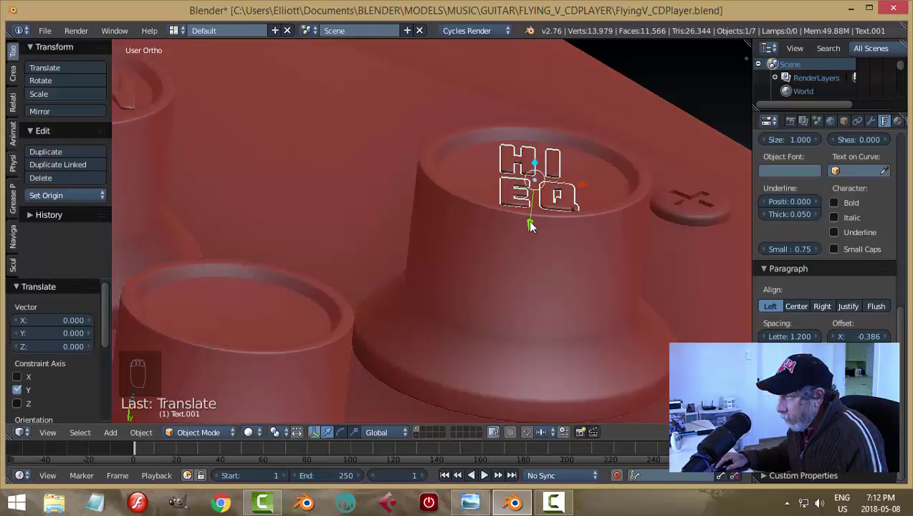
key(a)
scroll(556, 241, down, 3)
scroll(543, 271, up, 2)
middle_drag(543, 271, 546, 327)
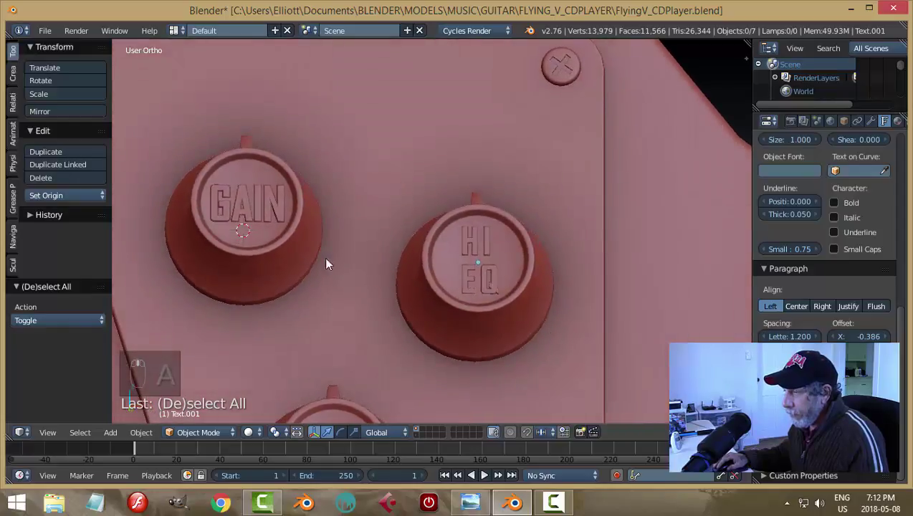
Scale the GAIN text by about 0.959, set its letter spacing to 1.100, and scale it by a further 0.922.
right_click(265, 211)
key(s)
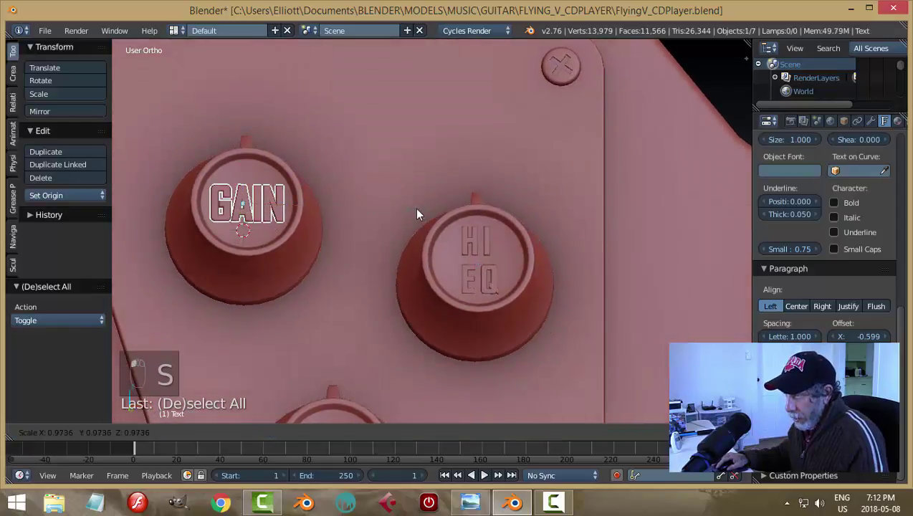
click(413, 213)
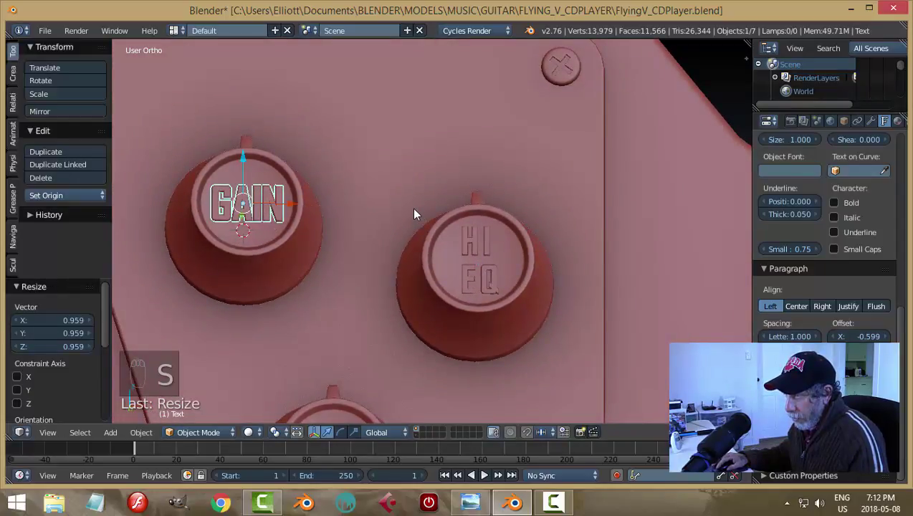
click(818, 337)
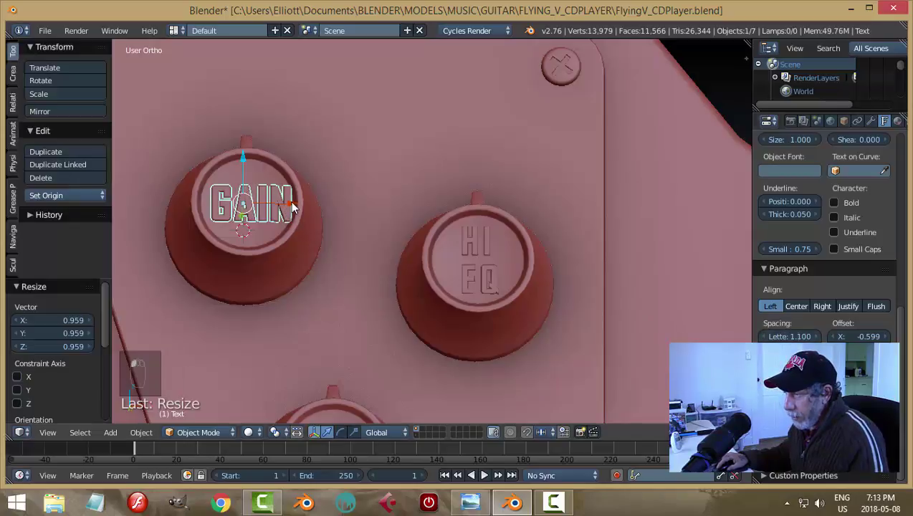
key(s)
click(353, 217)
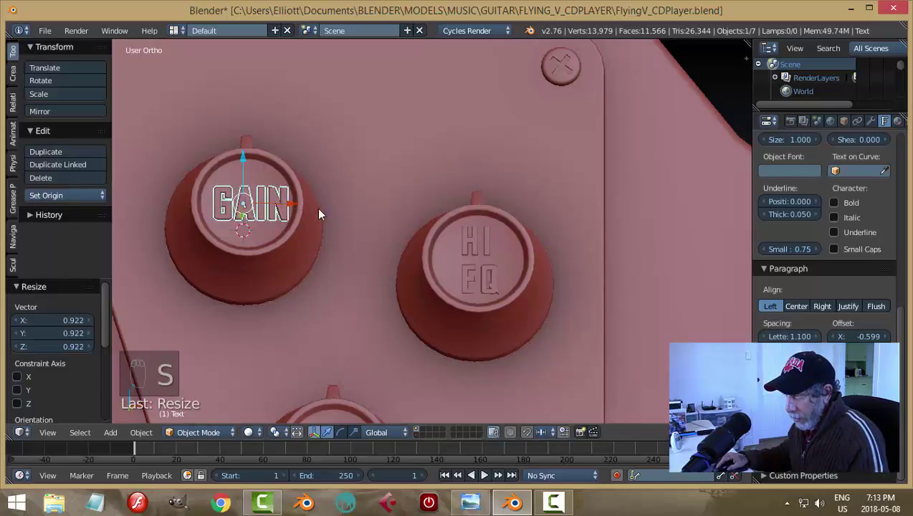
Centre the GAIN text on its cap by moving it about -0.006 and a further -0.003 along X.
key(g)
key(x)
click(289, 207)
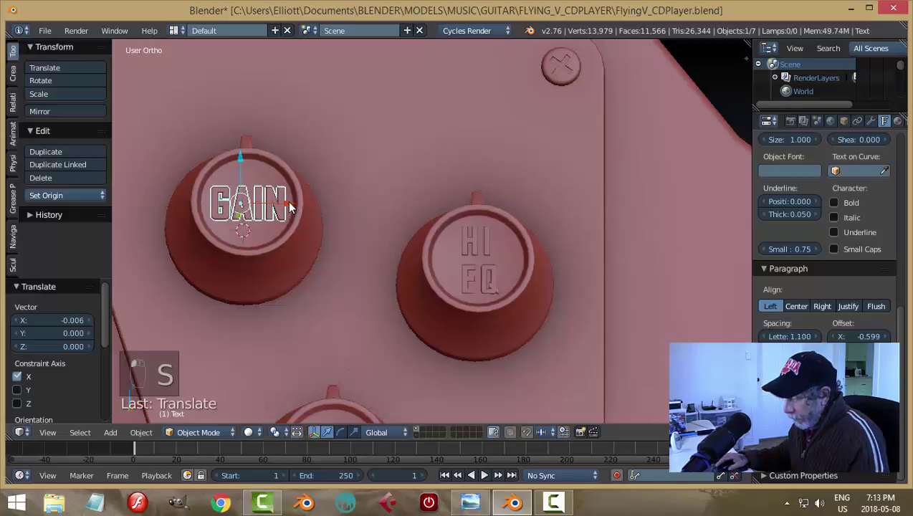
key(KP_1)
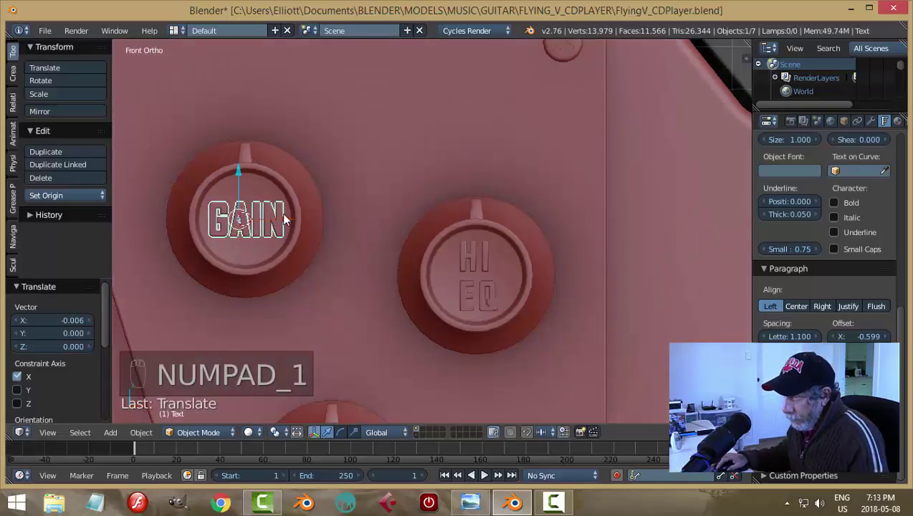
key(g)
key(x)
click(284, 216)
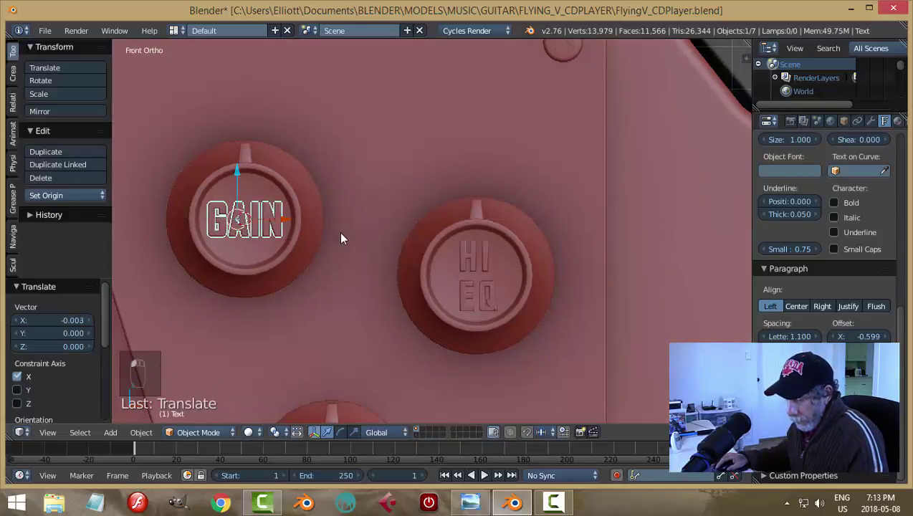
key(a)
scroll(339, 231, down, 2)
scroll(339, 230, up, 3)
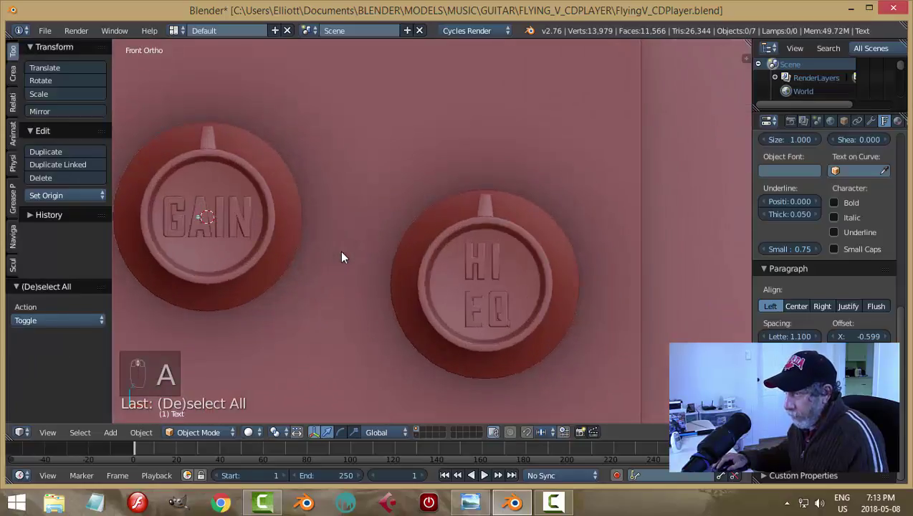
Duplicate the HI EQ text onto the unlabelled lower knob, about -0.338 along X and -0.476 along Z.
scroll(342, 257, down, 3)
shift+middle_drag(424, 275, 435, 210)
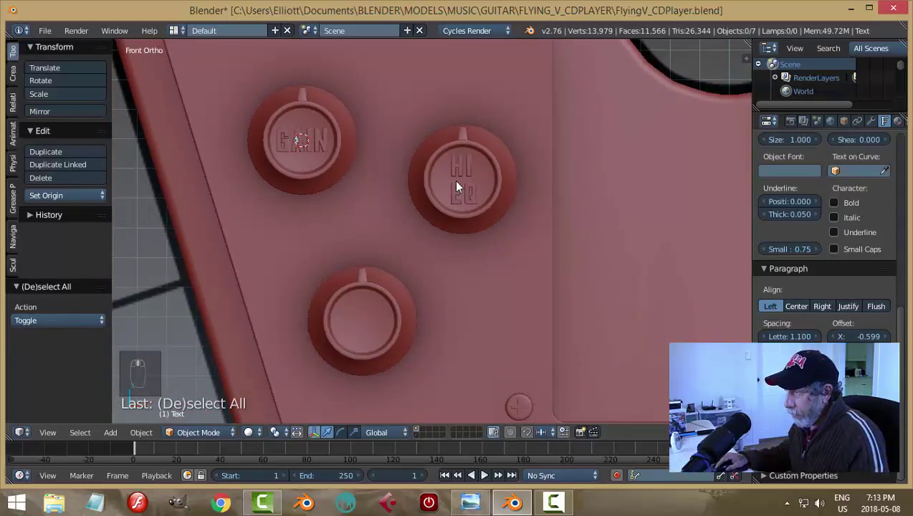
key(shift+d)
right_click(544, 198)
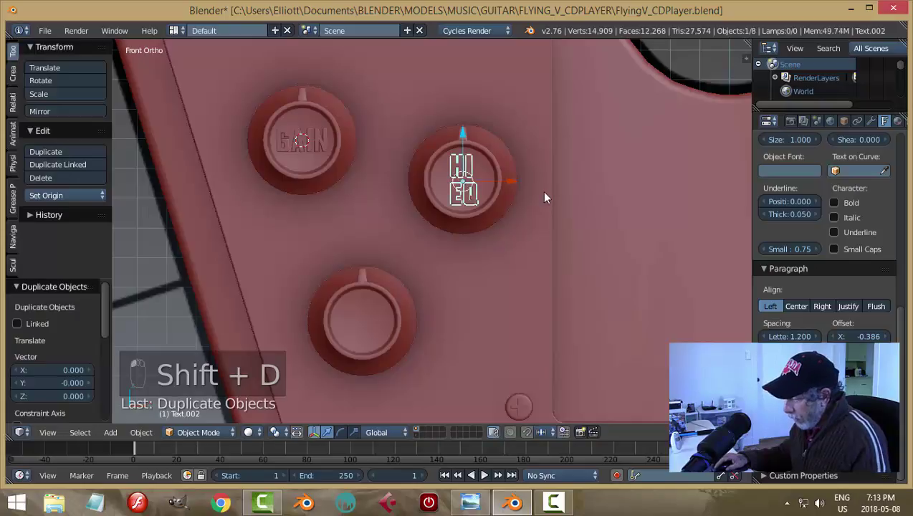
key(g)
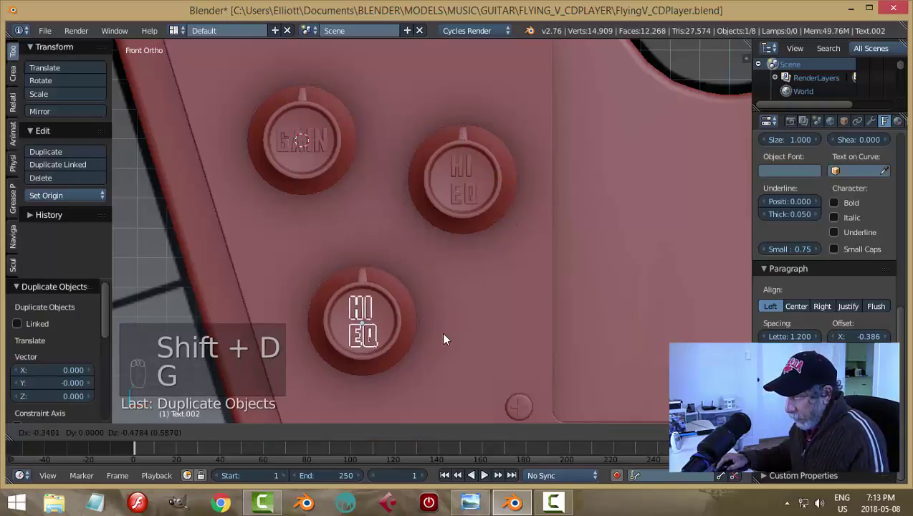
click(444, 338)
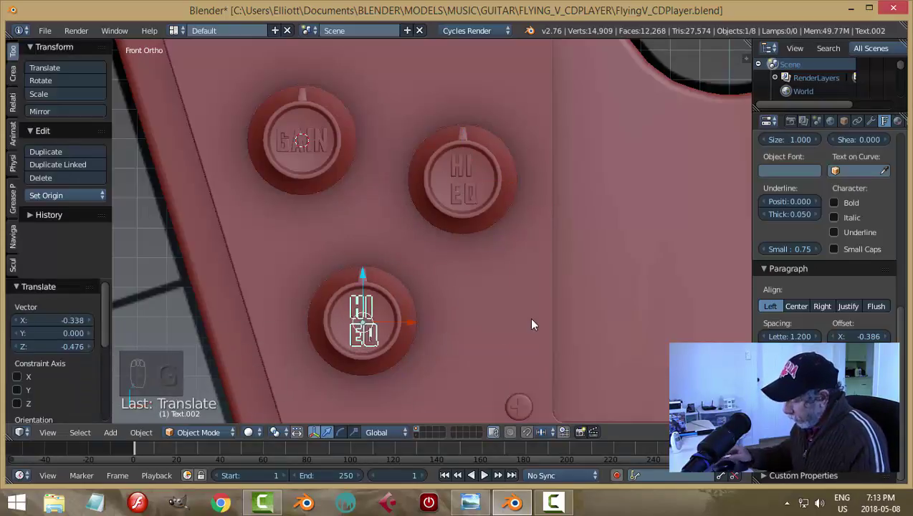
Replace the lower knob text's wording with LO and EQ on two separate lines.
key(KP_1)
scroll(531, 324, up, 3)
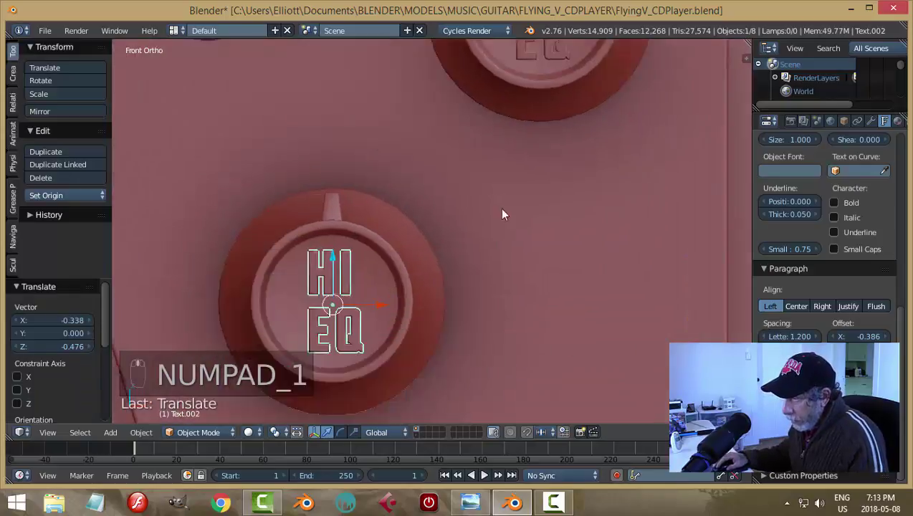
shift+middle_drag(502, 214, 525, 198)
key(Tab)
click(612, 198)
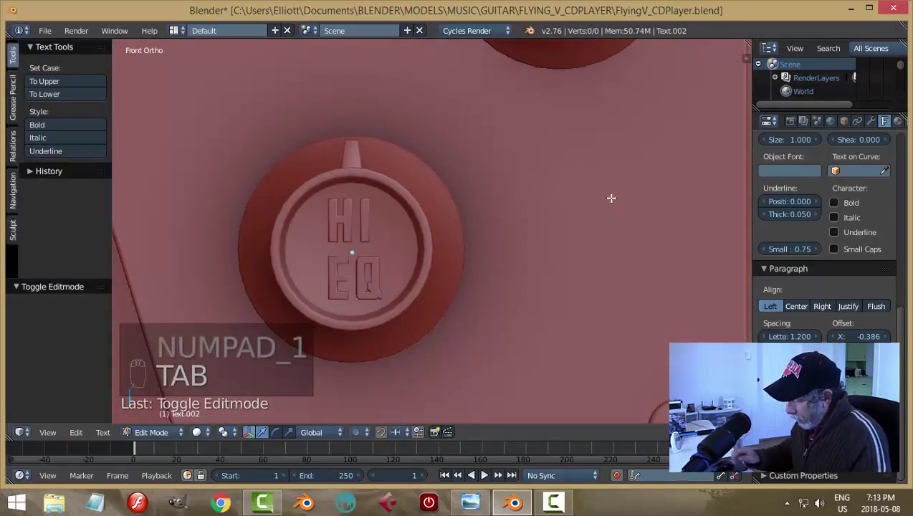
key(KP_1)
key(BackSpace)
key(BackSpace)
key(BackSpace)
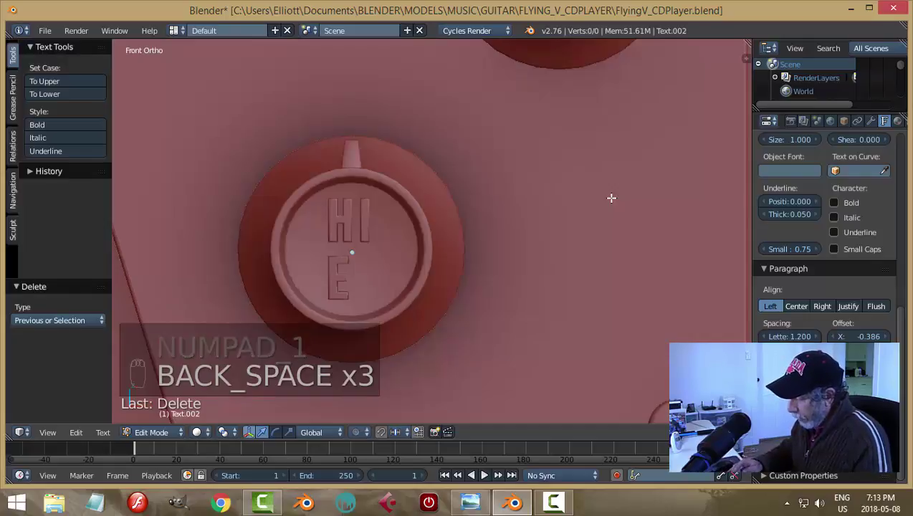
key(BackSpace)
key(BackSpace)
key(BackSpace)
key(BackSpace)
key(BackSpace)
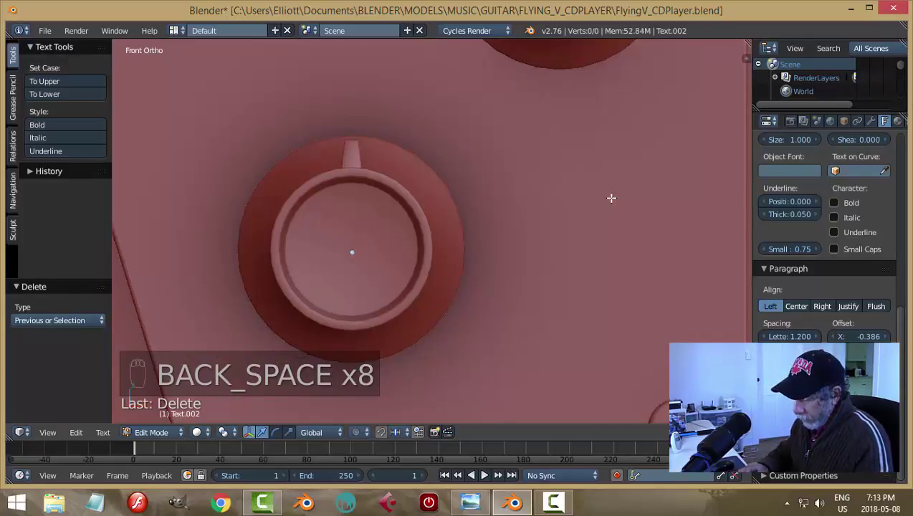
text(LO)
key(Return)
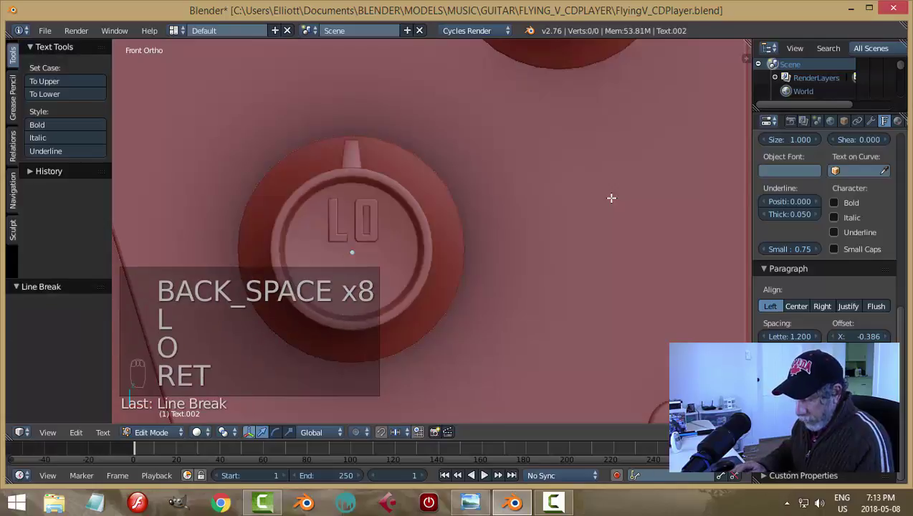
text(EEQ)
key(Tab)
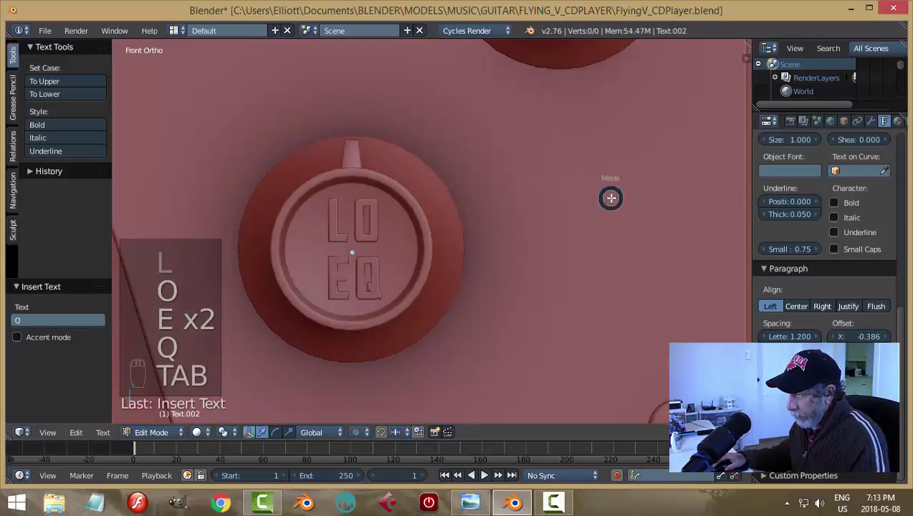
key(a)
key(a)
scroll(503, 312, down, 3)
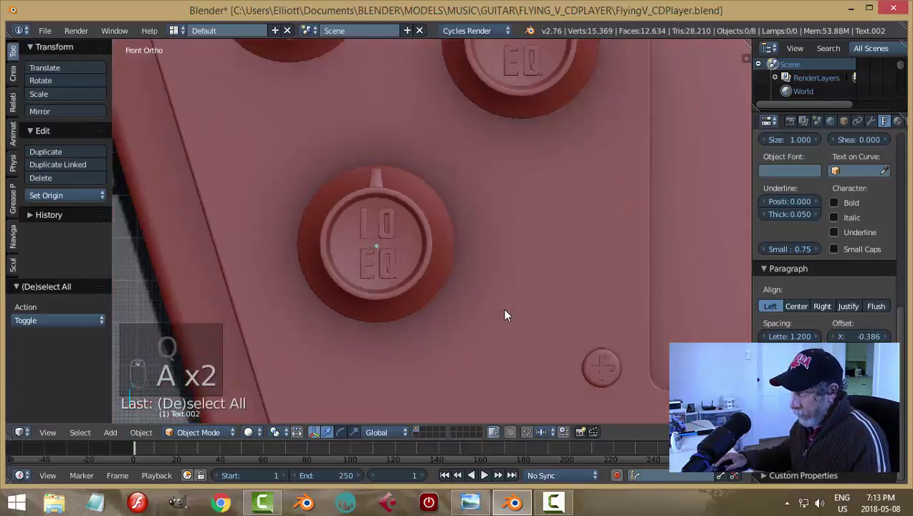
Convert the LO EQ text to a mesh and join it to the lower knob.
middle_drag(502, 308, 487, 292)
scroll(484, 287, down, 2)
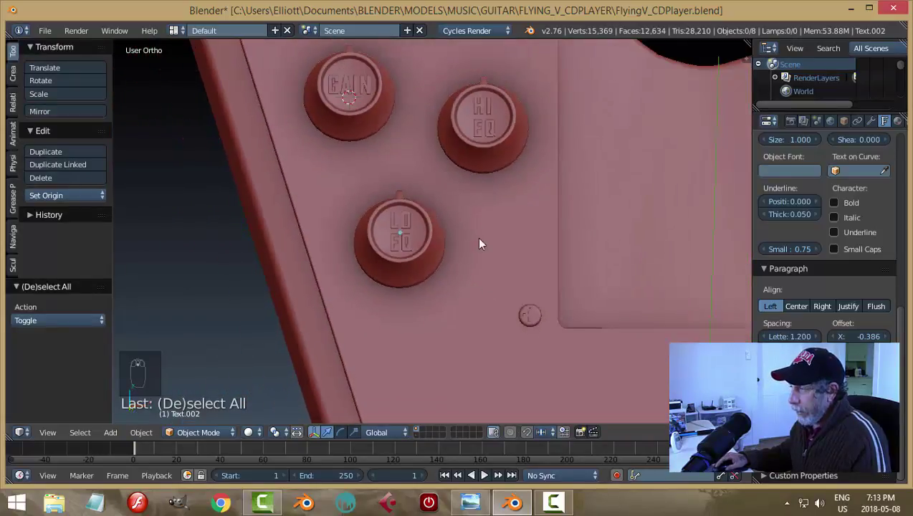
scroll(481, 241, up, 4)
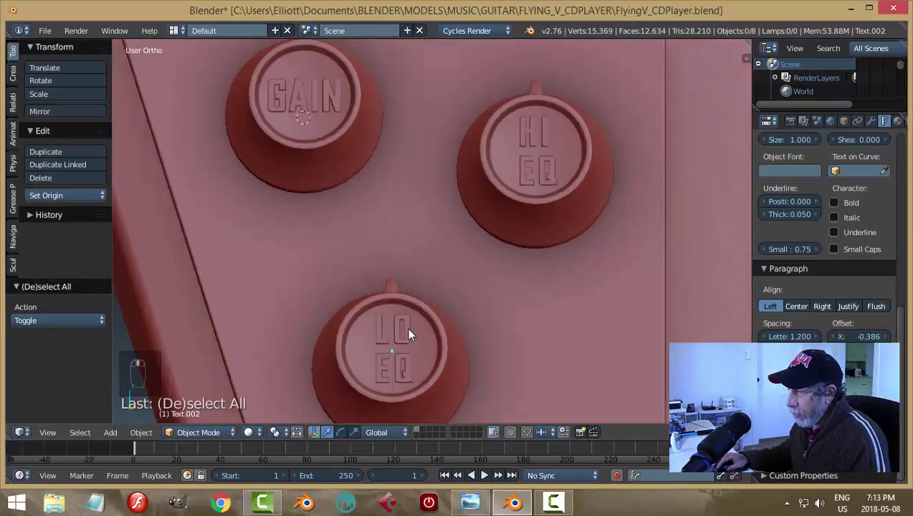
right_click(409, 334)
key(alt+c)
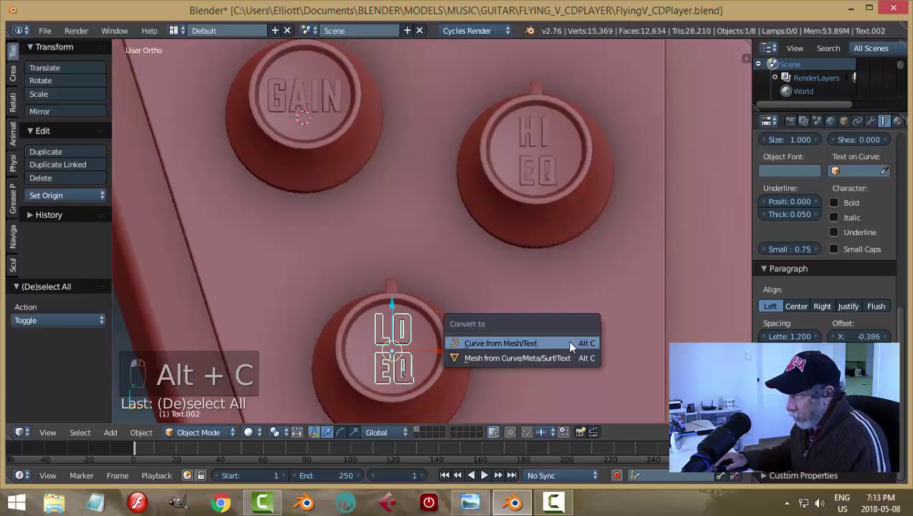
click(518, 358)
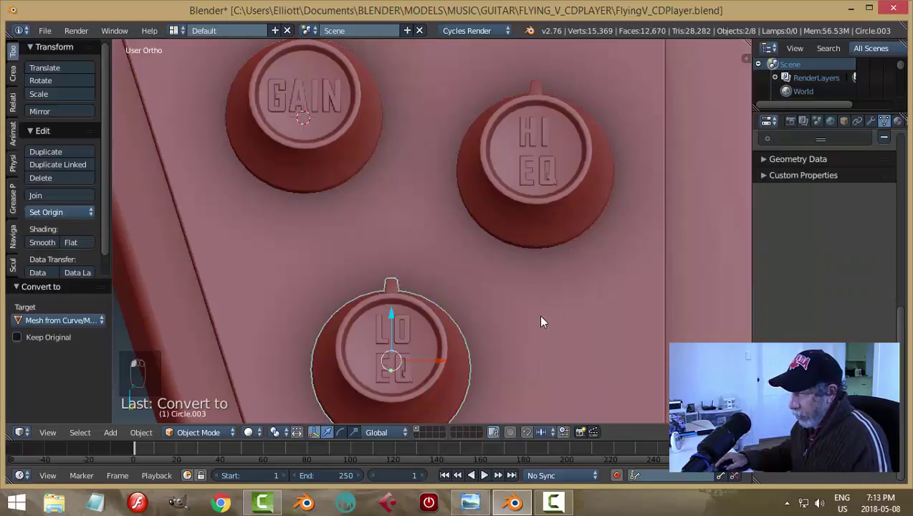
key(ctrl+j)
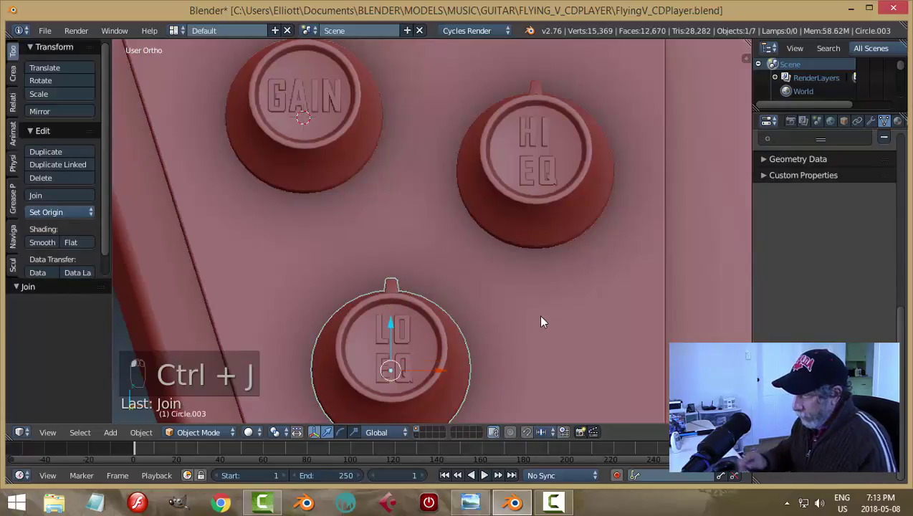
Convert the HI EQ text to a mesh and join it to its knob.
right_click(545, 138)
key(alt+c)
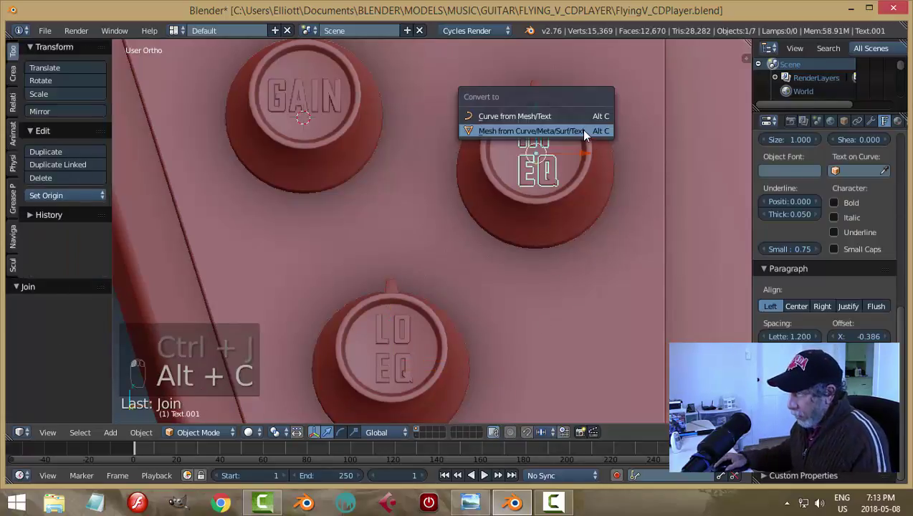
click(580, 129)
shift+right_click(581, 129)
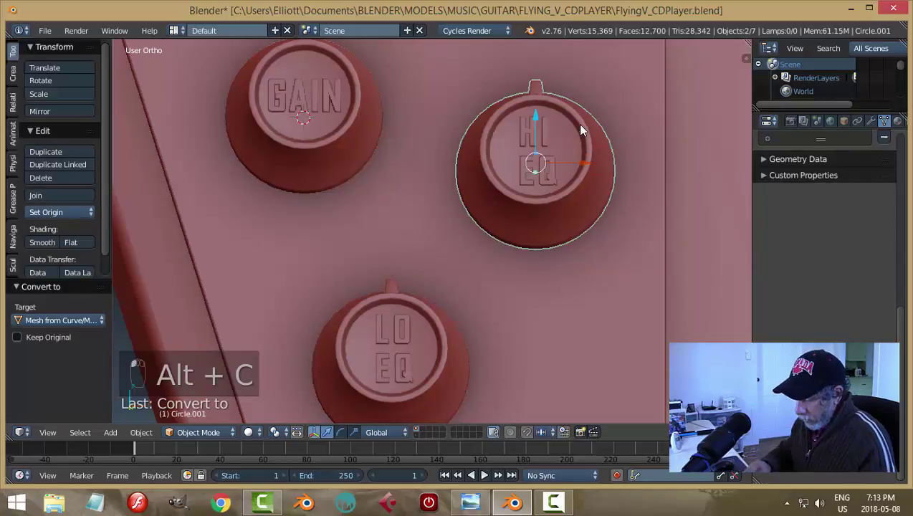
key(ctrl+j)
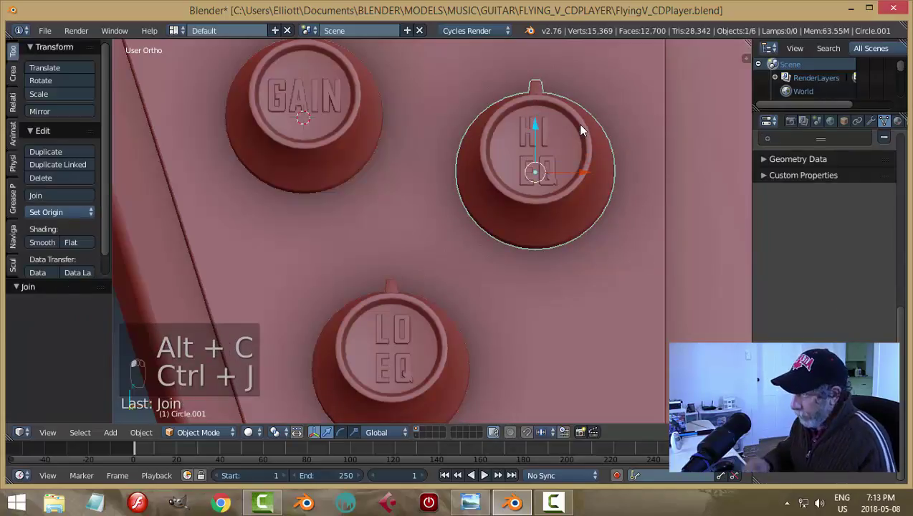
Convert the GAIN text to a mesh and join it to its knob.
right_click(335, 89)
key(alt+c)
click(426, 119)
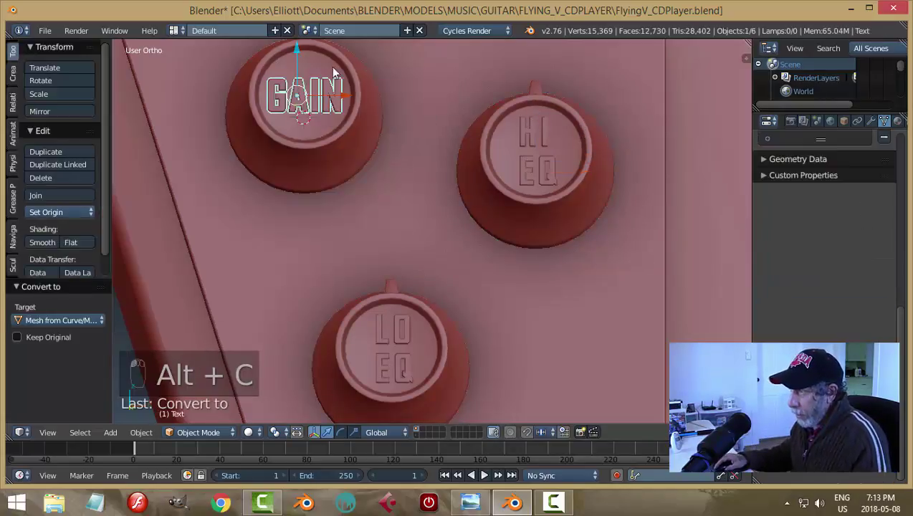
shift+right_click(340, 55)
key(ctrl+j)
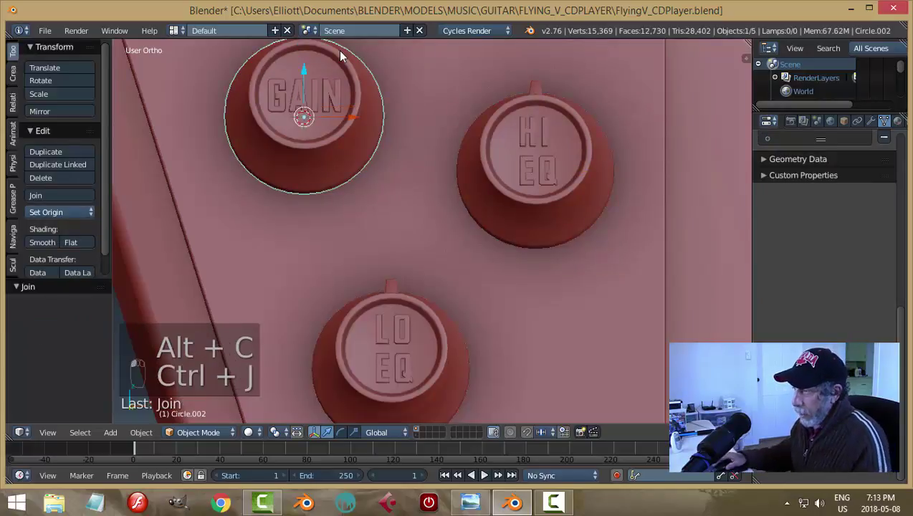
Try rotating the GAIN knob by about 47 degrees around the Y axis, and undo the rotation.
scroll(373, 138, down, 3)
key(r)
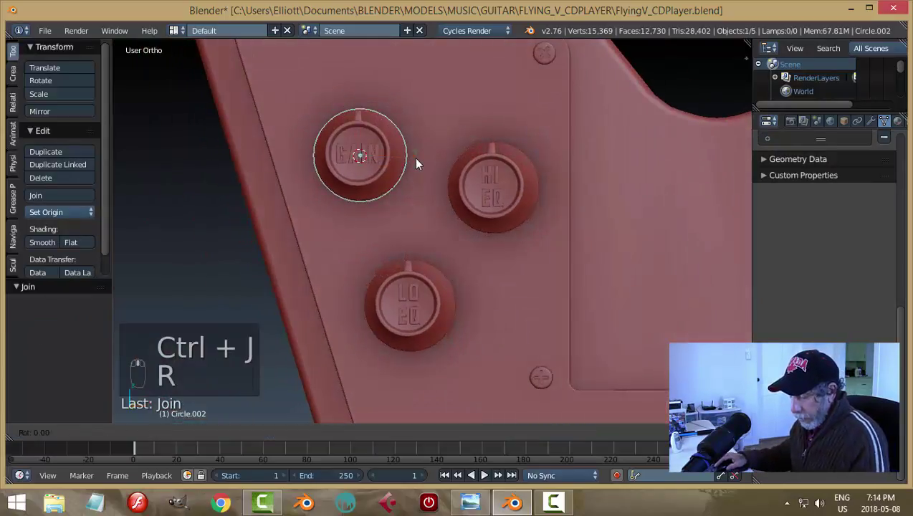
key(y)
click(407, 215)
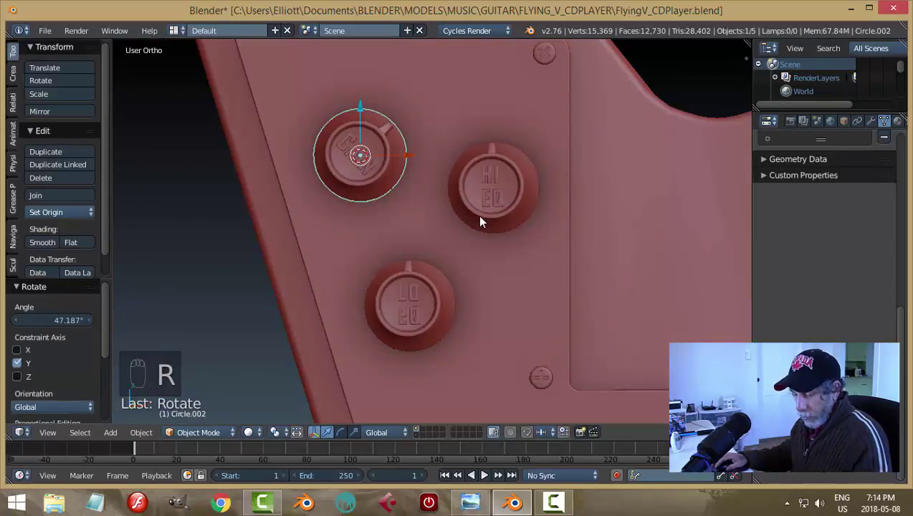
key(a)
scroll(478, 217, down, 3)
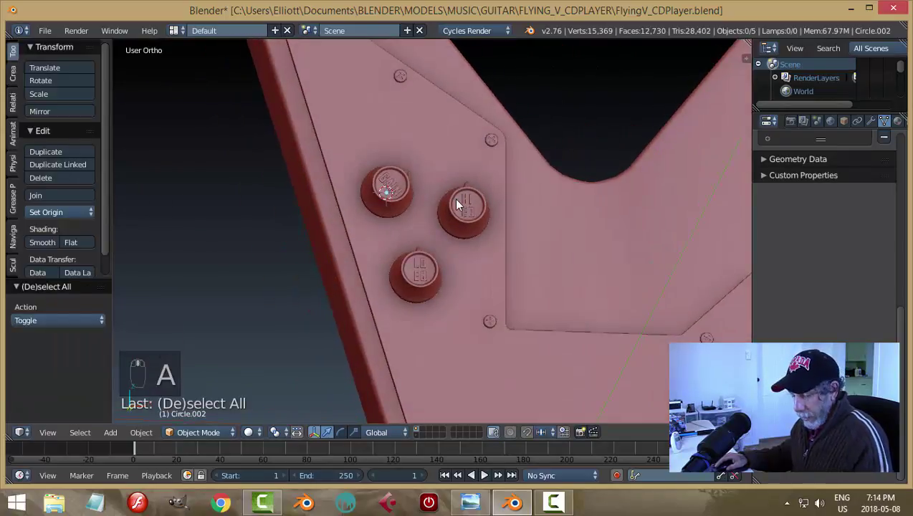
key(ctrl+z)
key(ctrl+z)
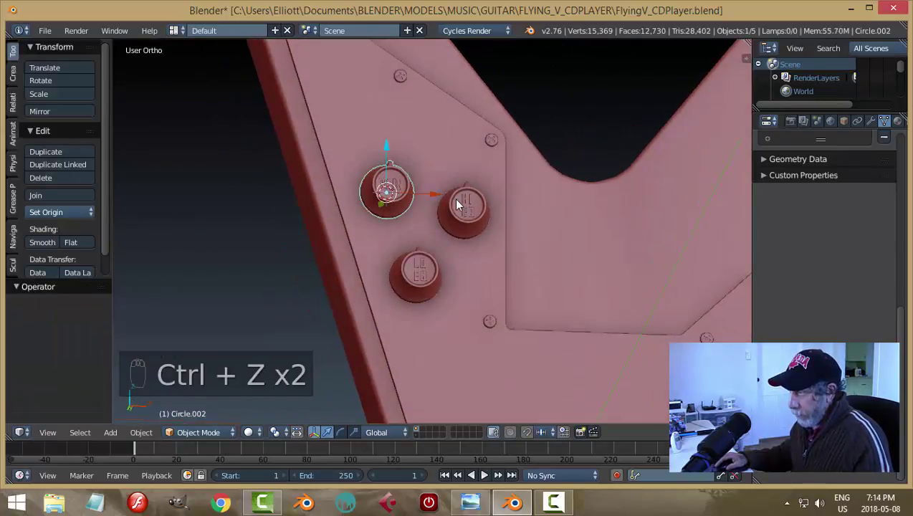
Save over the existing FlyingV_CDPlayer.blend file and deselect everything.
key(ctrl+s)
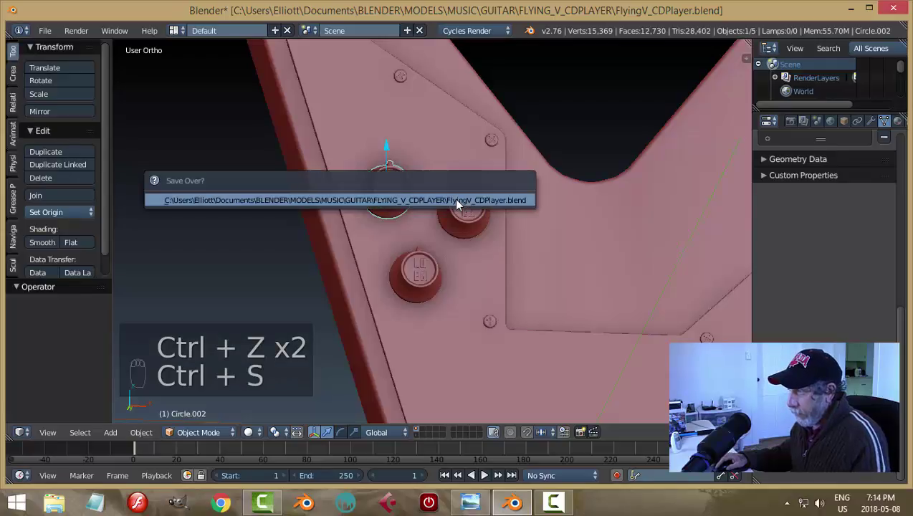
click(454, 198)
key(a)
In front wireframe view, add a 32-vertex mesh circle for the headphone input and rotate it 90 degrees around X.
scroll(502, 214, down, 2)
middle_drag(513, 214, 537, 213)
key(KP_1)
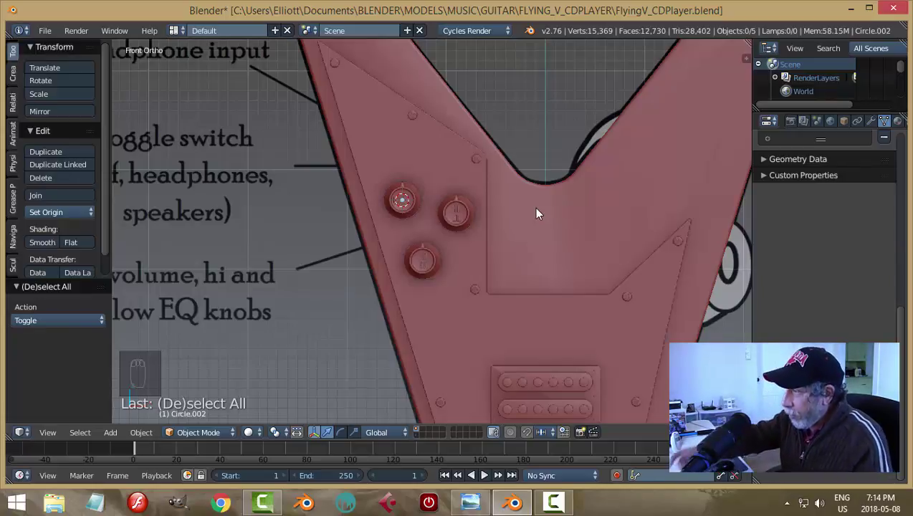
shift+middle_drag(489, 171, 513, 200)
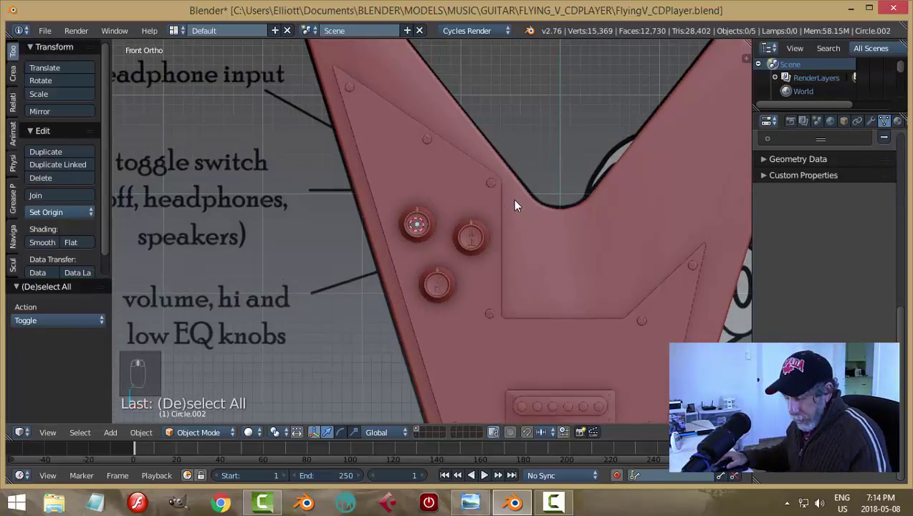
key(z)
click(628, 205)
shift+middle_drag(493, 161, 469, 225)
scroll(469, 225, up, 4)
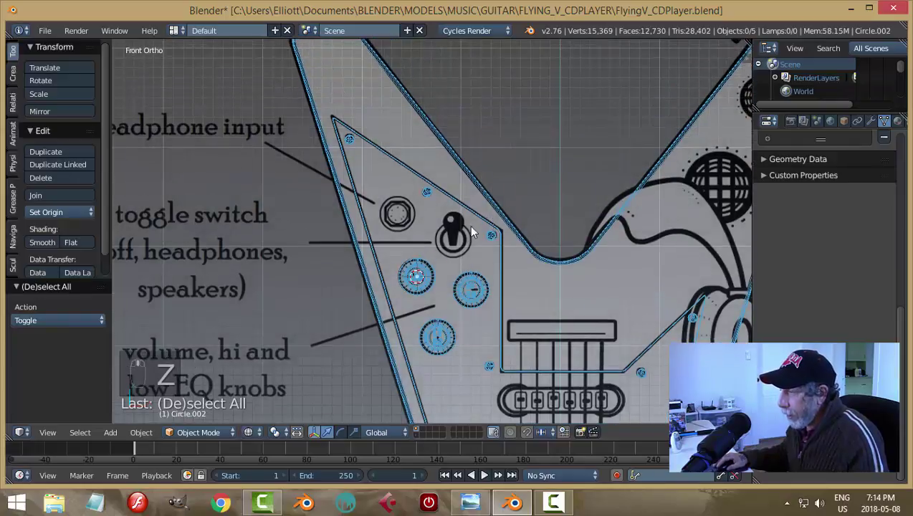
shift+middle_drag(401, 203, 467, 221)
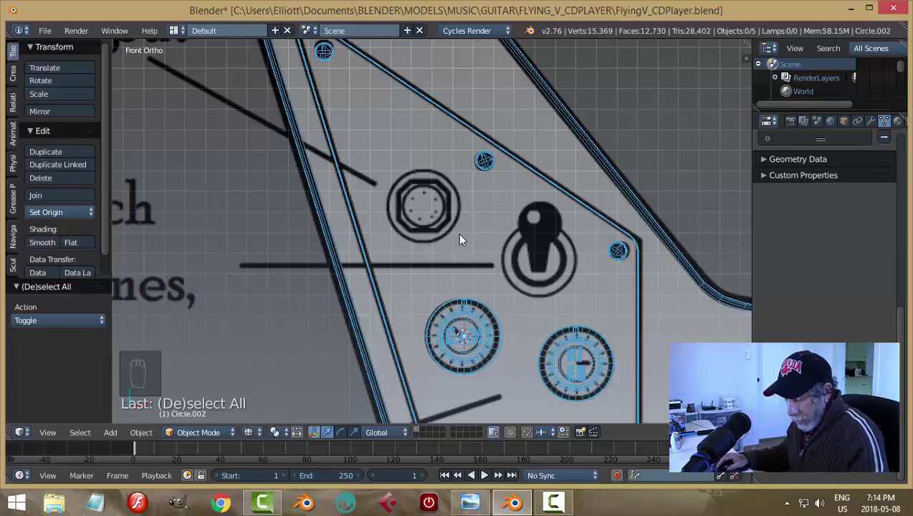
key(shift+a)
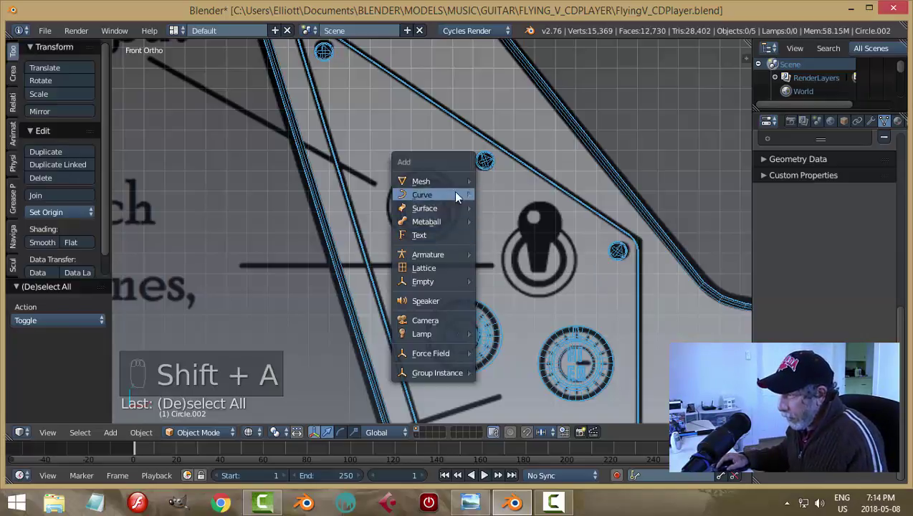
mouse_move(452, 183)
click(530, 208)
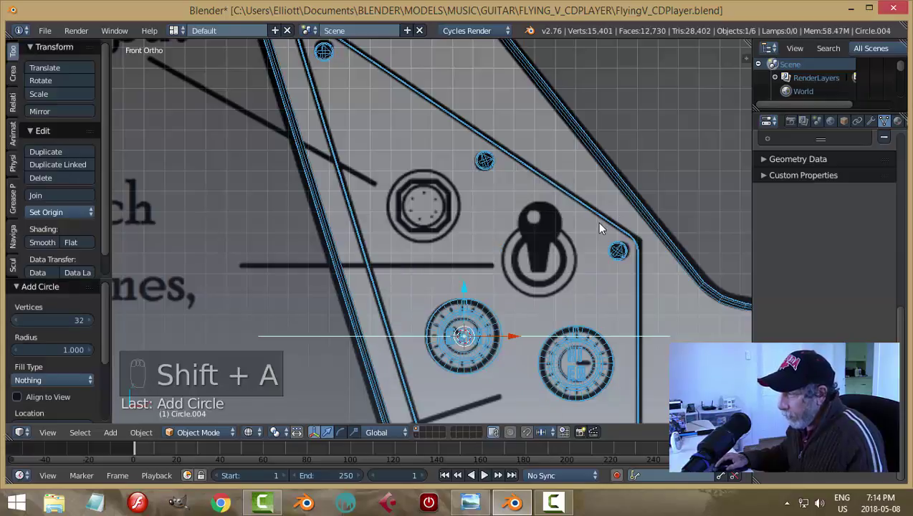
text(rx90)
key(Return)
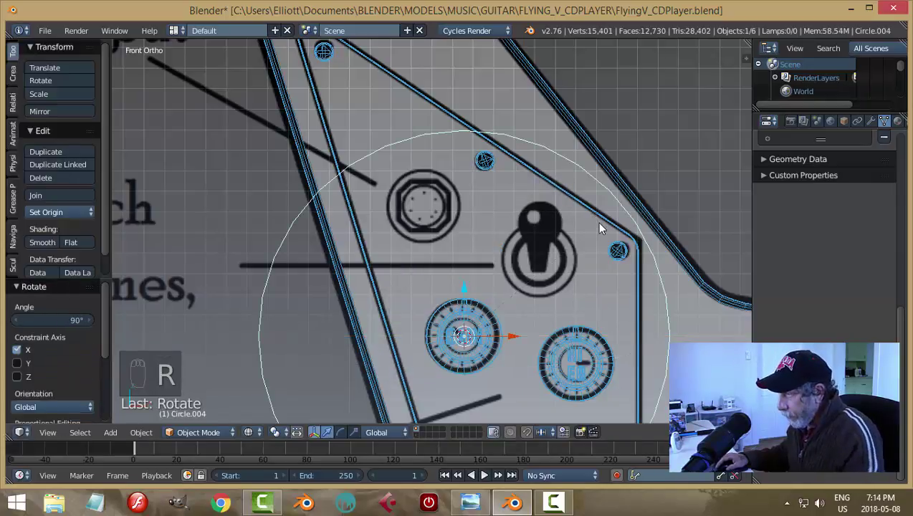
Move the circle about -0.196 along X and 0.637 along Z onto the headphone input drawing, and scale it by about 0.179.
key(g)
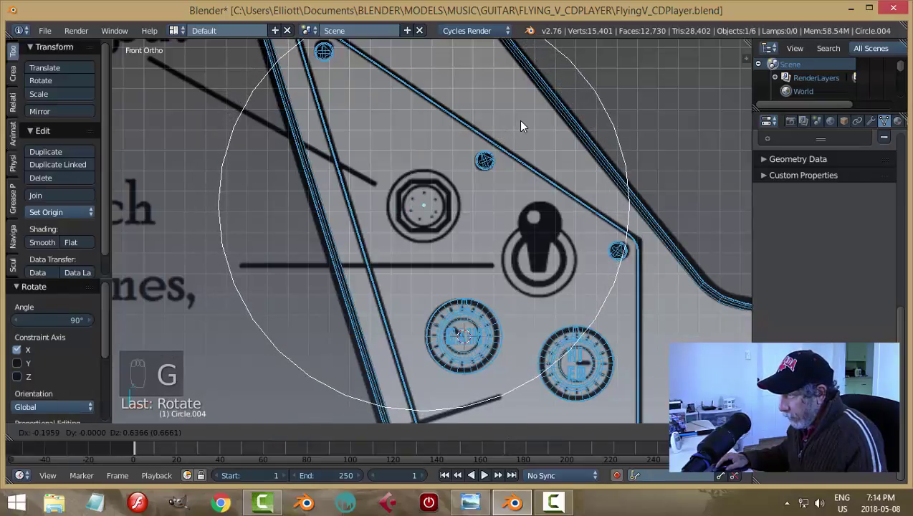
click(519, 126)
key(s)
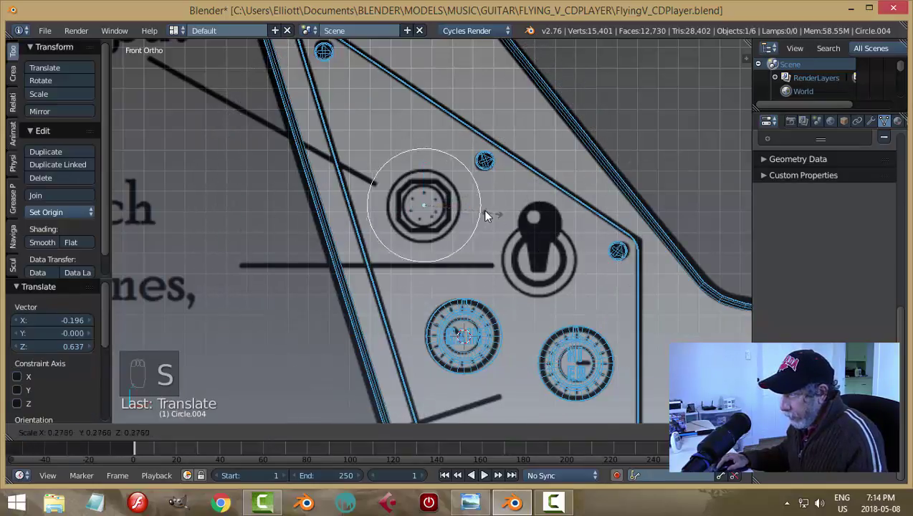
click(467, 206)
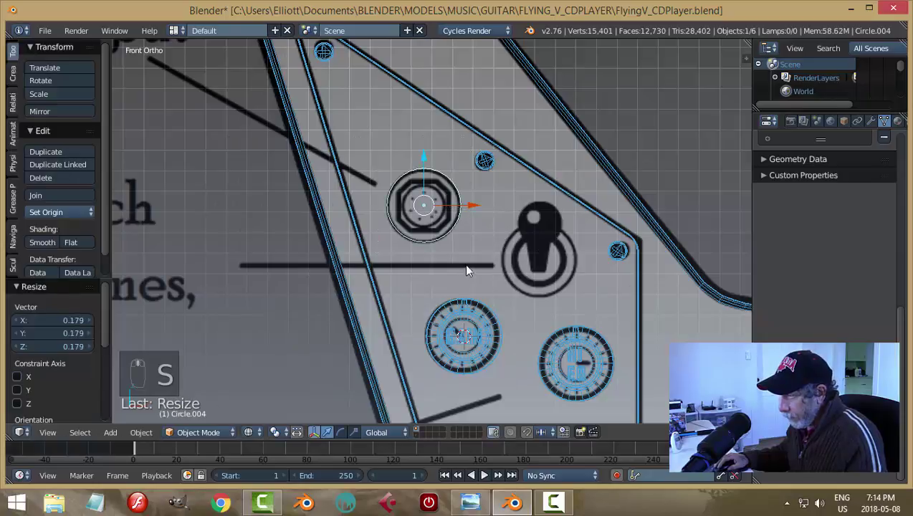
Fill the headphone input circle with a face in Edit Mode and display the model in solid shading.
middle_drag(464, 263, 483, 171)
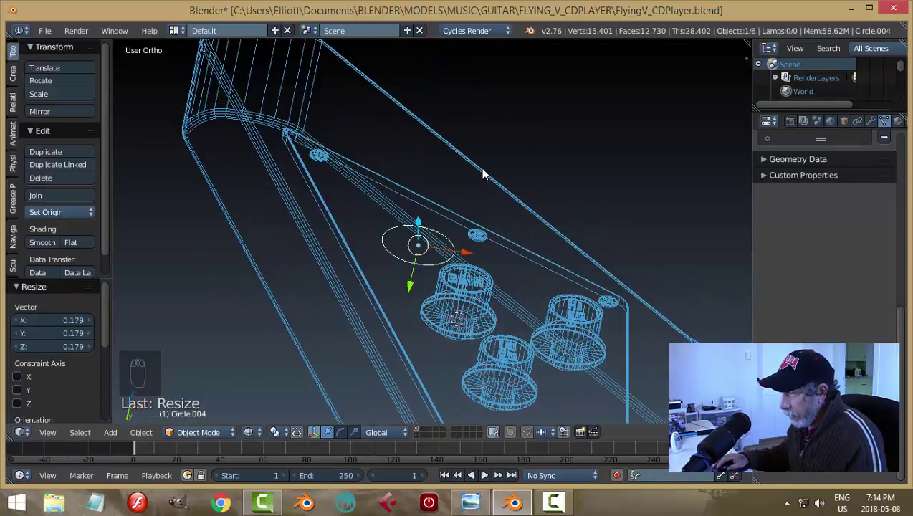
key(Tab)
click(590, 172)
scroll(520, 237, up, 3)
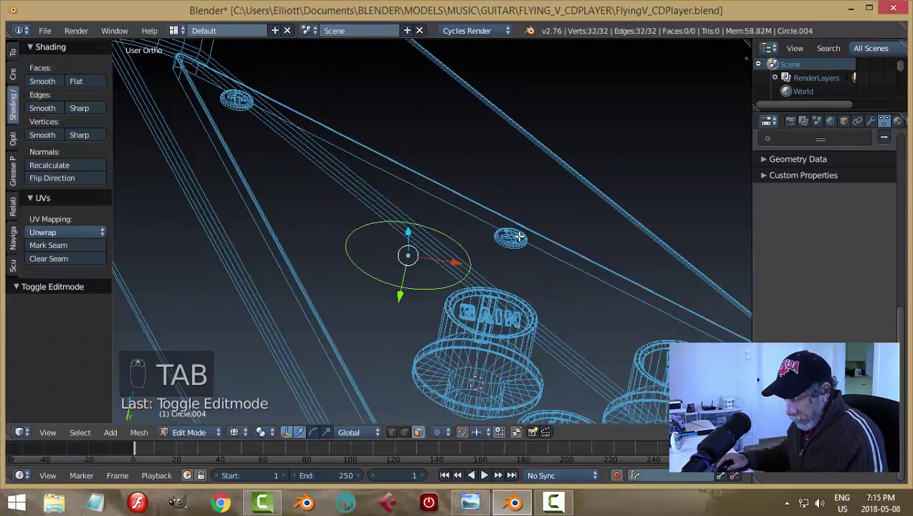
key(f)
key(z)
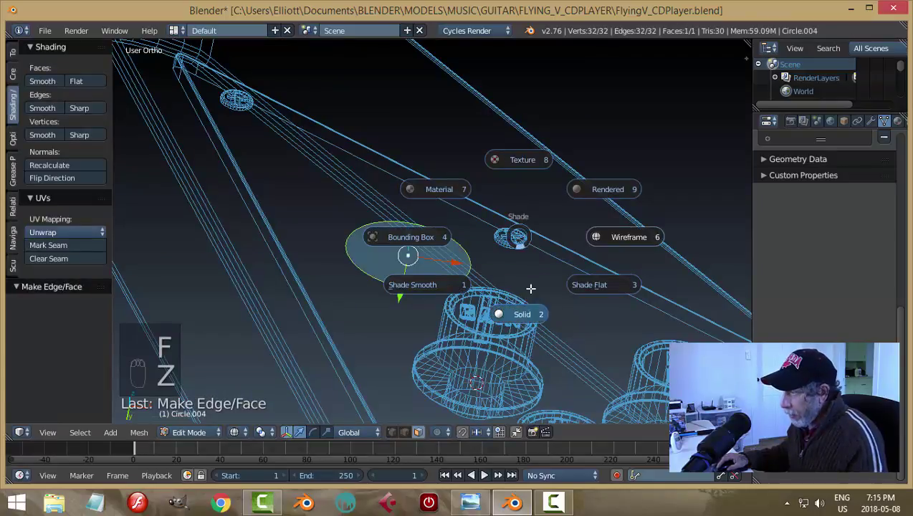
click(533, 313)
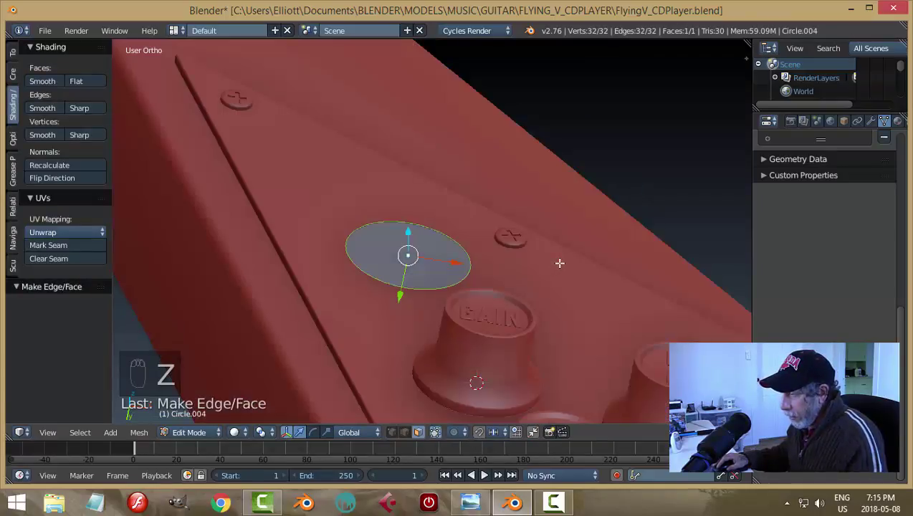
Inset the circle's face by about 0.4219 to match the inner ring of the headphone input drawing, working in front wireframe view.
key(KP_1)
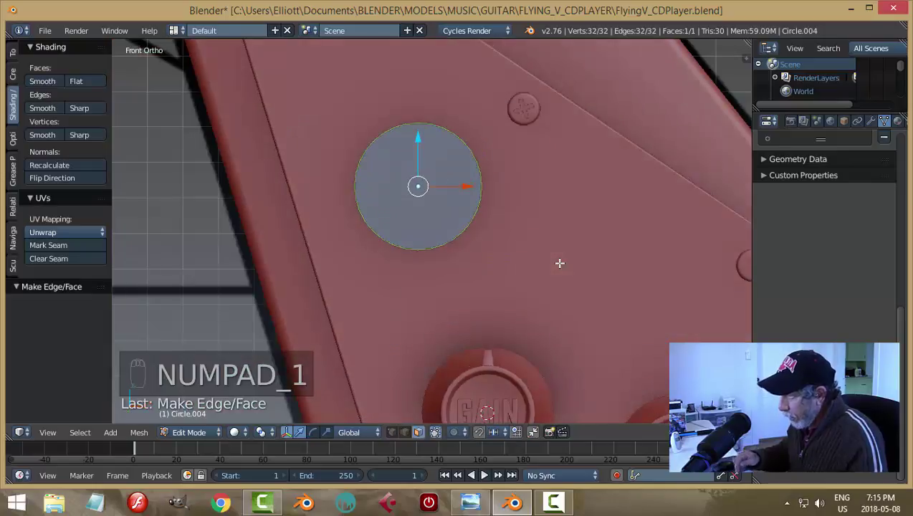
key(z)
click(644, 266)
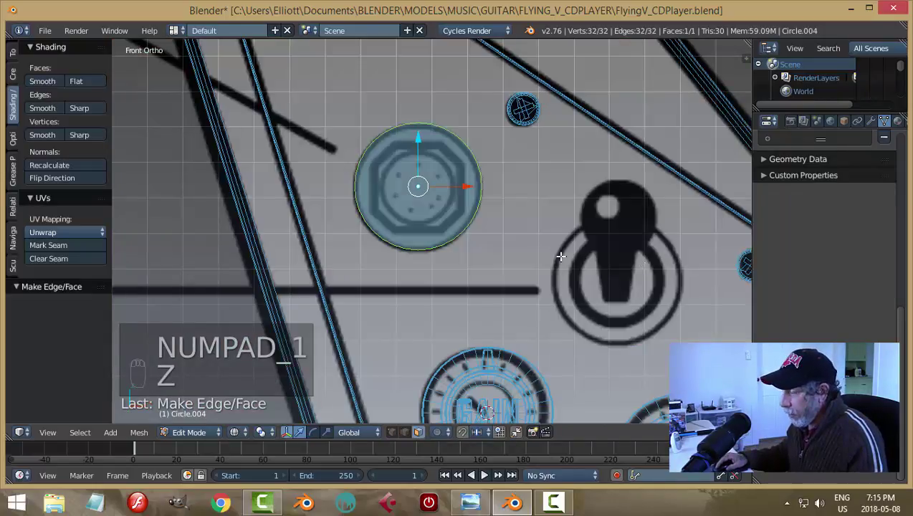
scroll(618, 250, up, 1)
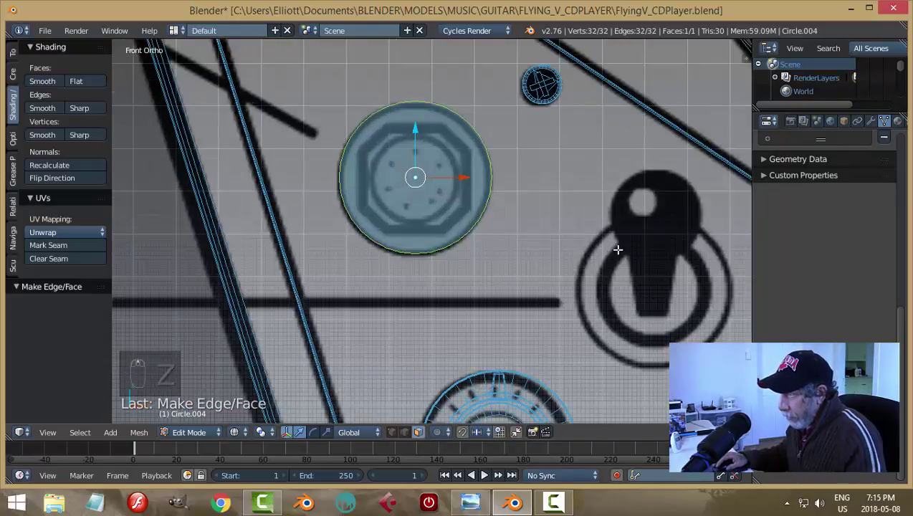
key(i)
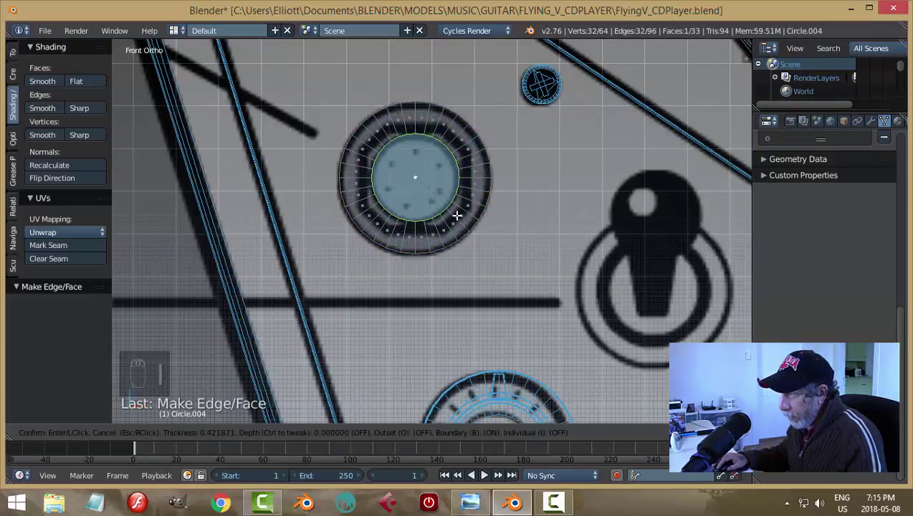
click(456, 213)
middle_drag(512, 269, 498, 188)
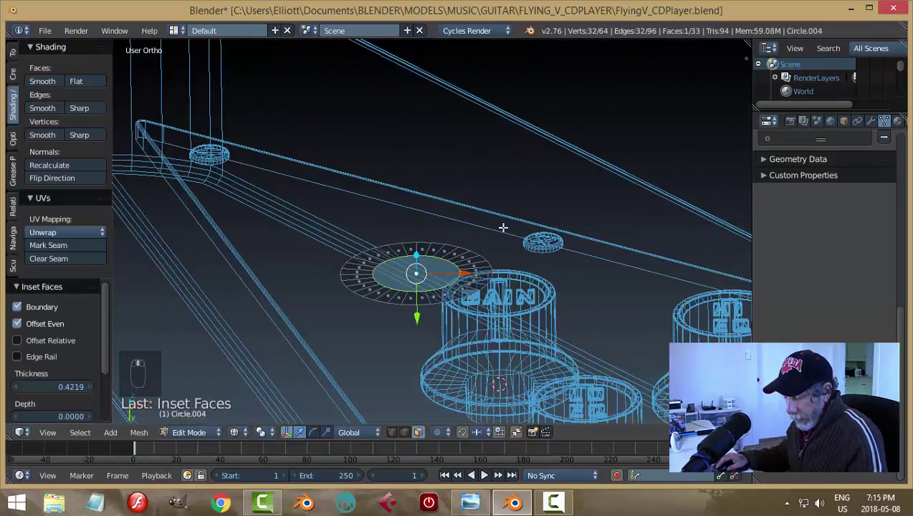
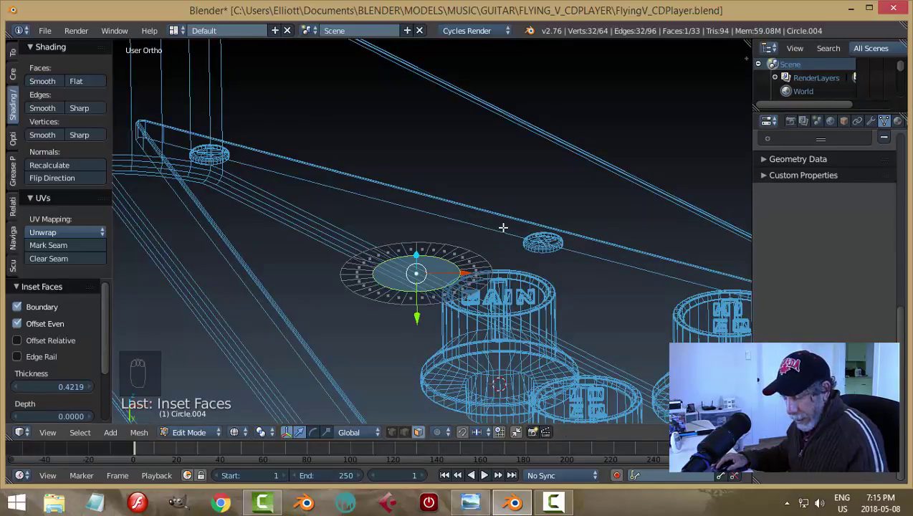
Undo the last inset and fill, refill the headphone input circle with a face and extrude it about -0.026 along Y.
key(ctrl+z)
key(ctrl+z)
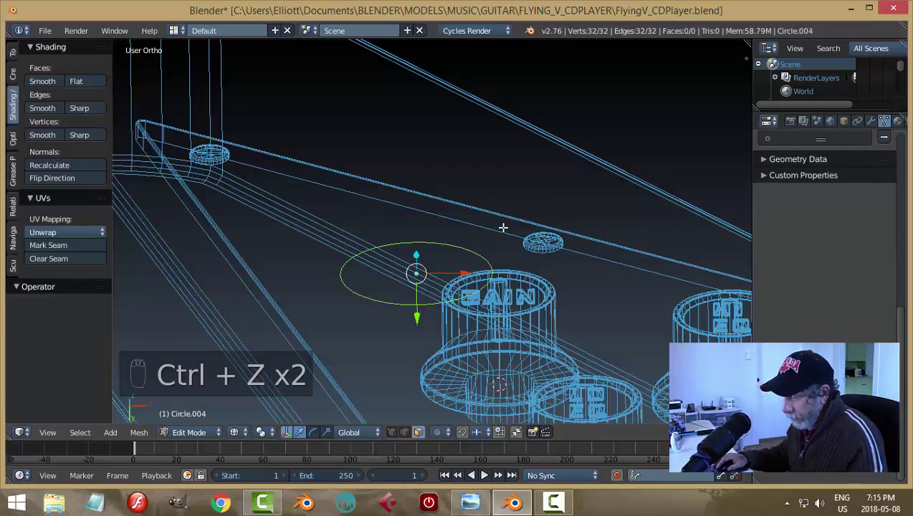
key(f)
key(e)
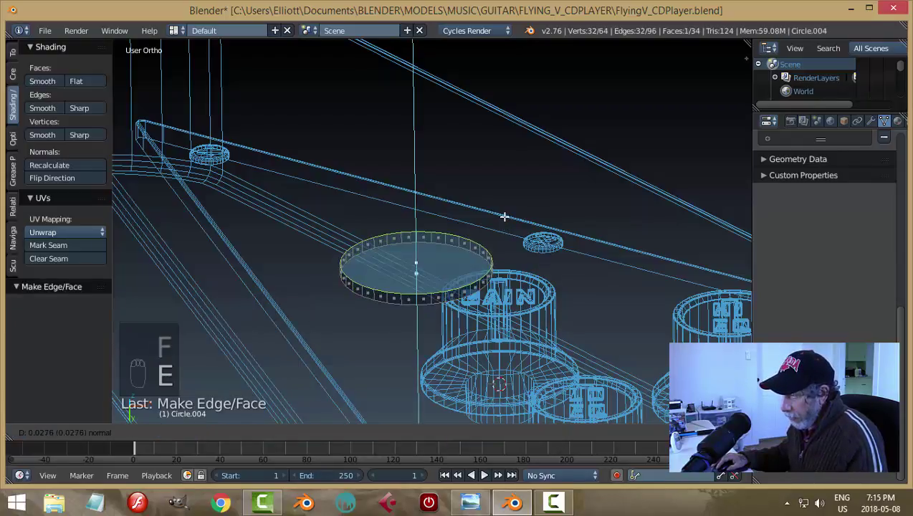
click(504, 216)
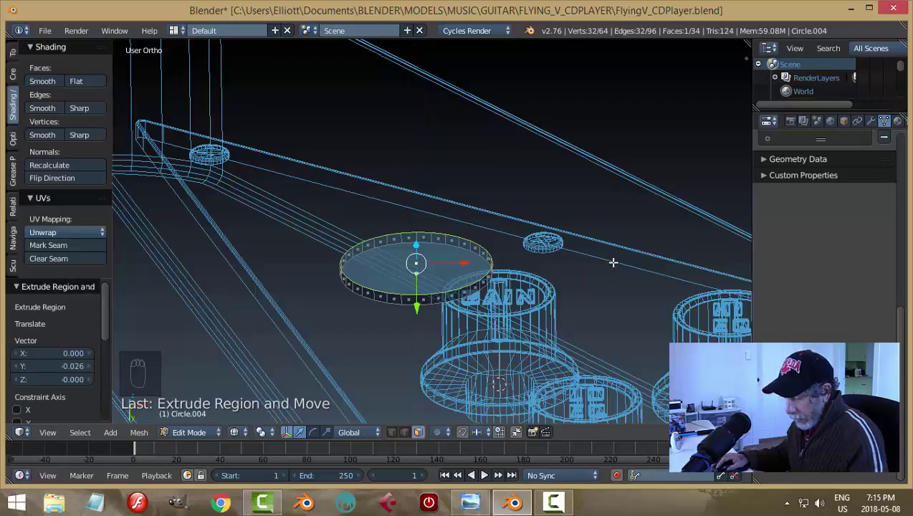
Inset the headphone input's front face by about 0.4085 to match the drawing's inner ring, and extrude it about -0.103 along Y.
key(KP_1)
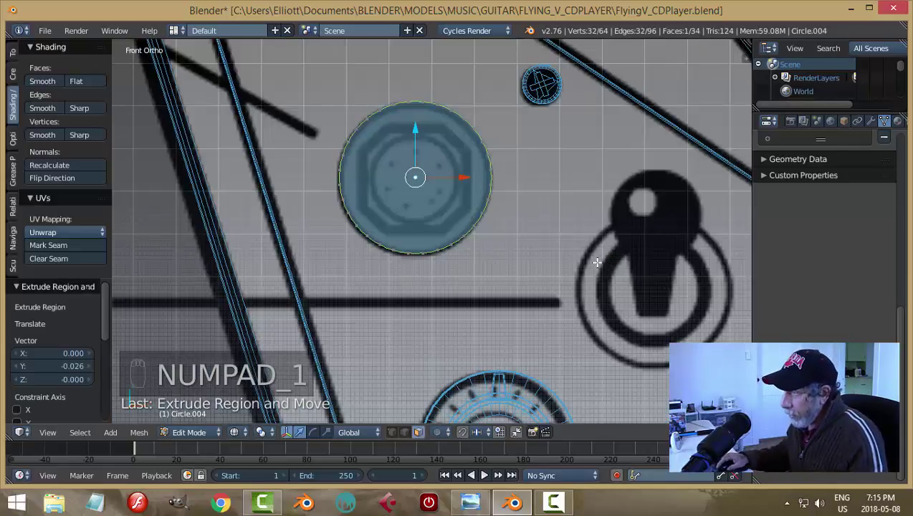
key(i)
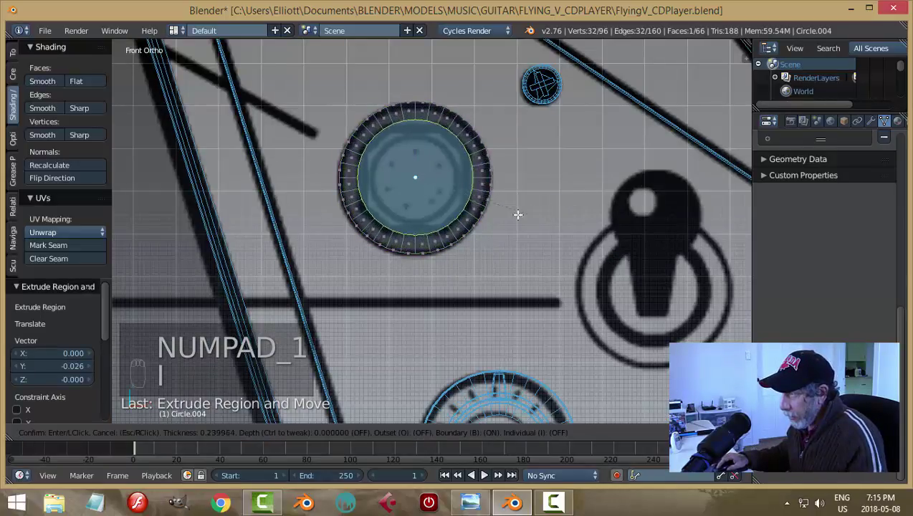
click(454, 206)
middle_drag(510, 283, 520, 176)
key(e)
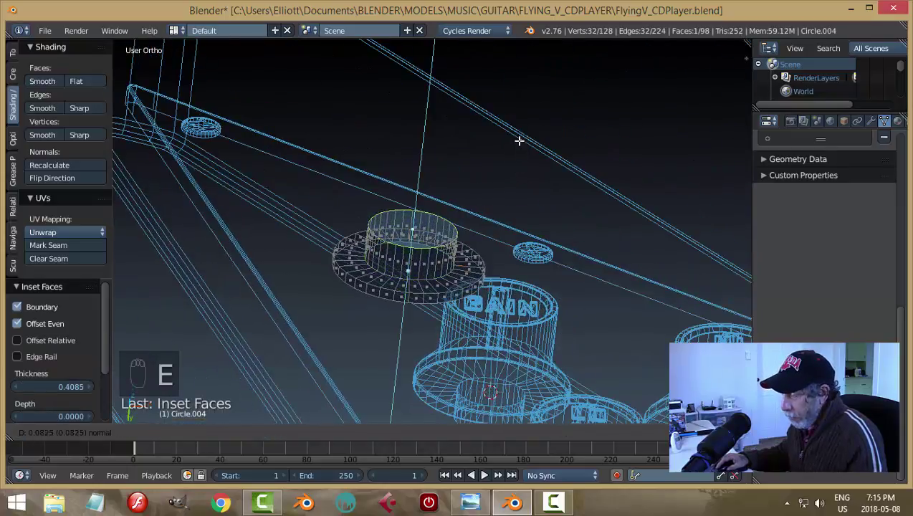
click(525, 135)
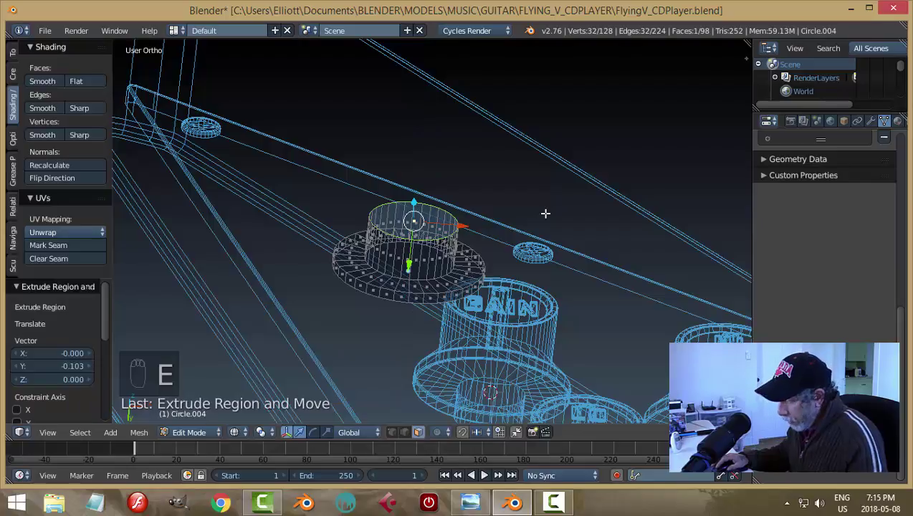
Inset the raised tube's end face by about 0.1125 and extrude it back down inside to hollow out the headphone socket.
key(KP_1)
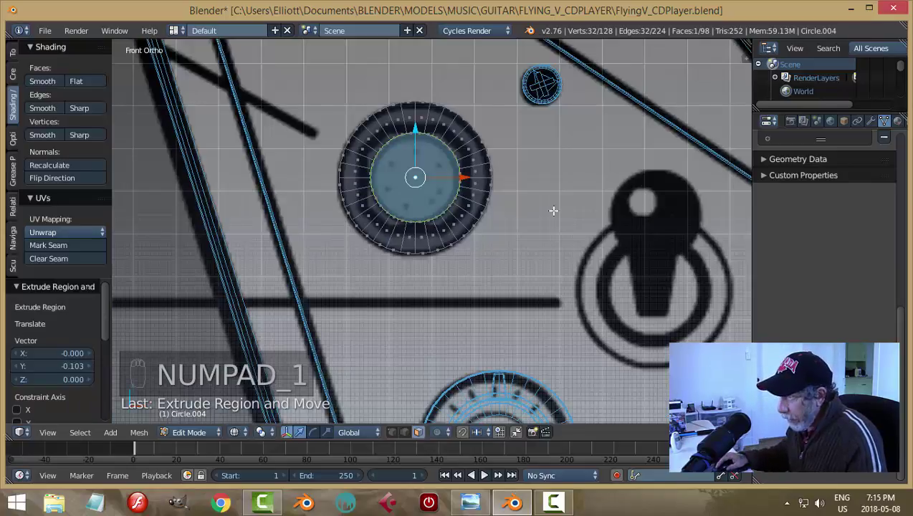
key(i)
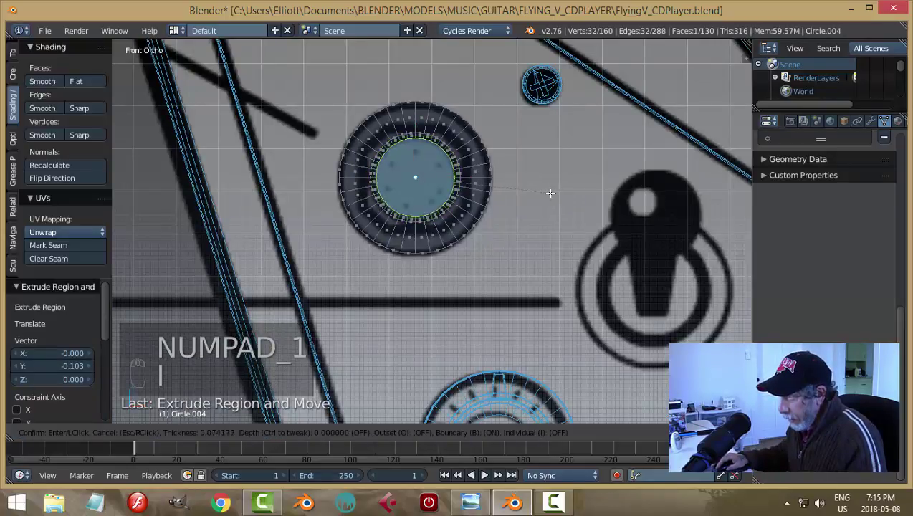
click(532, 194)
middle_drag(532, 195, 505, 151)
middle_drag(473, 262, 489, 240)
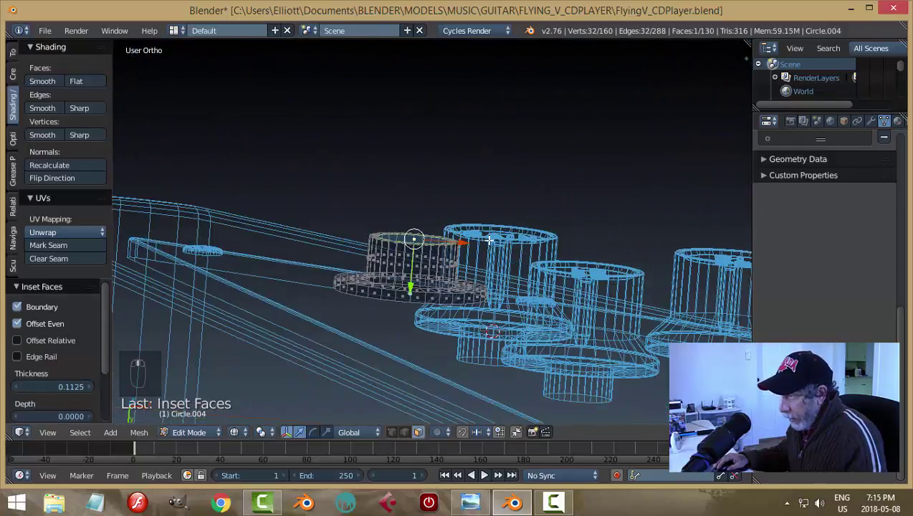
key(e)
drag(410, 287, 410, 337)
key(a)
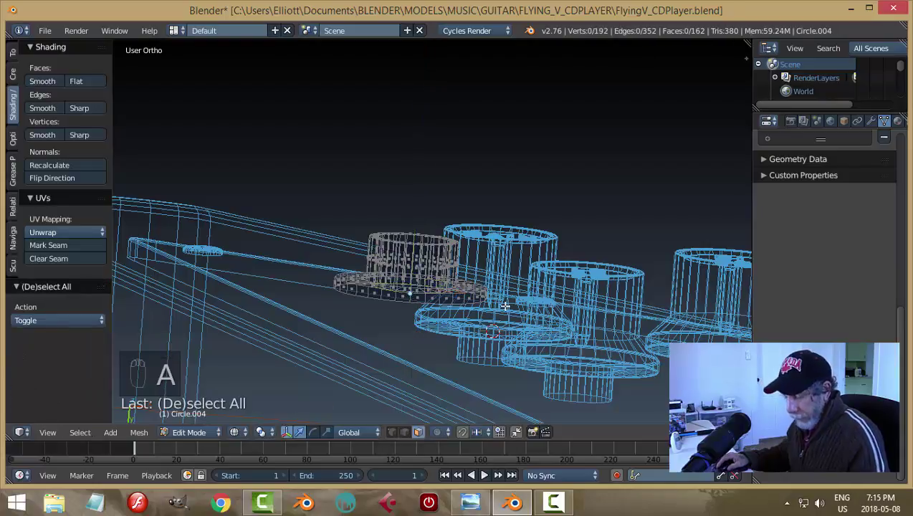
Return to Object Mode in solid shading and move the headphone input along Y down onto the guitar's panel.
key(z)
click(492, 381)
middle_drag(543, 263, 562, 271)
key(Tab)
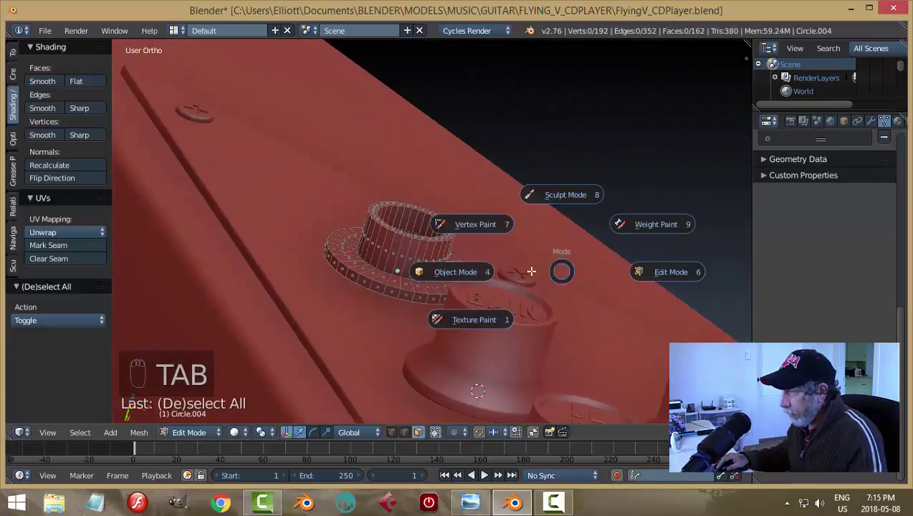
click(452, 271)
middle_drag(455, 279, 395, 314)
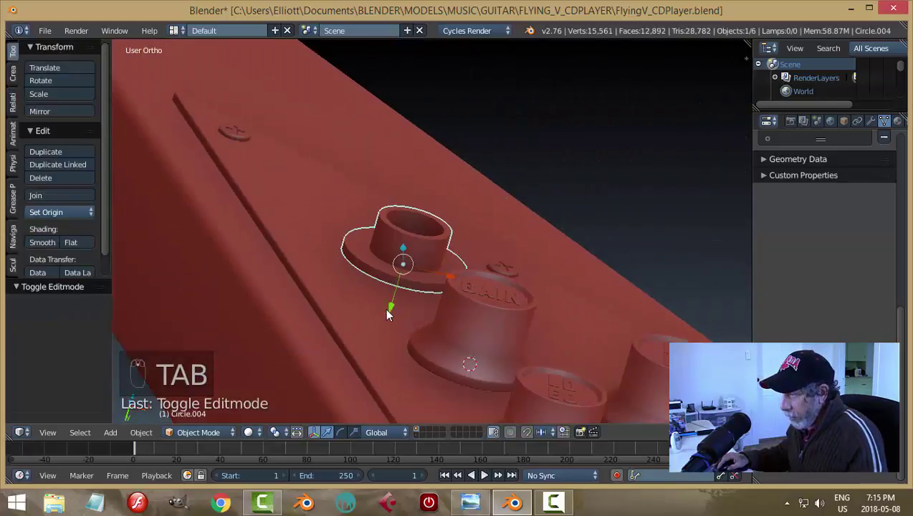
drag(387, 310, 388, 328)
key(a)
Save the guitar model, overwriting the existing file.
middle_drag(444, 306, 480, 236)
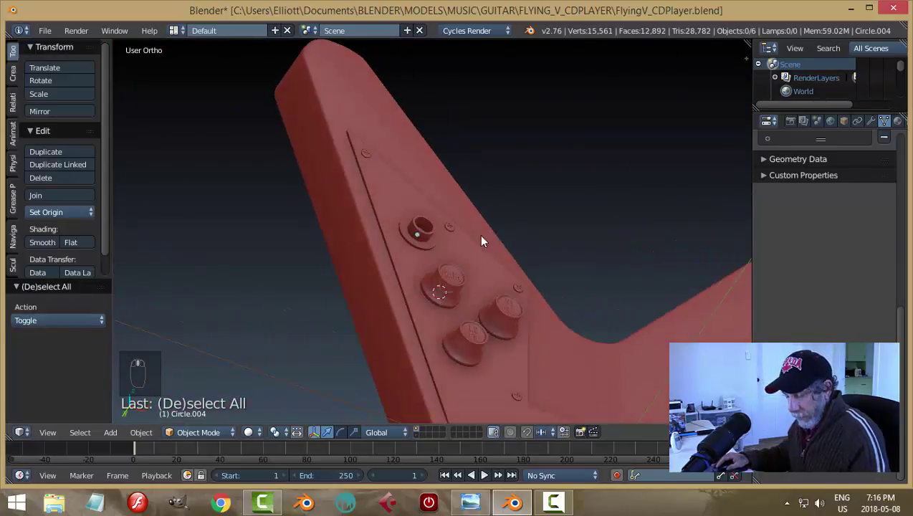
key(ctrl+s)
click(482, 241)
Select the headphone input and snap the 3D cursor to it.
scroll(490, 252, up, 6)
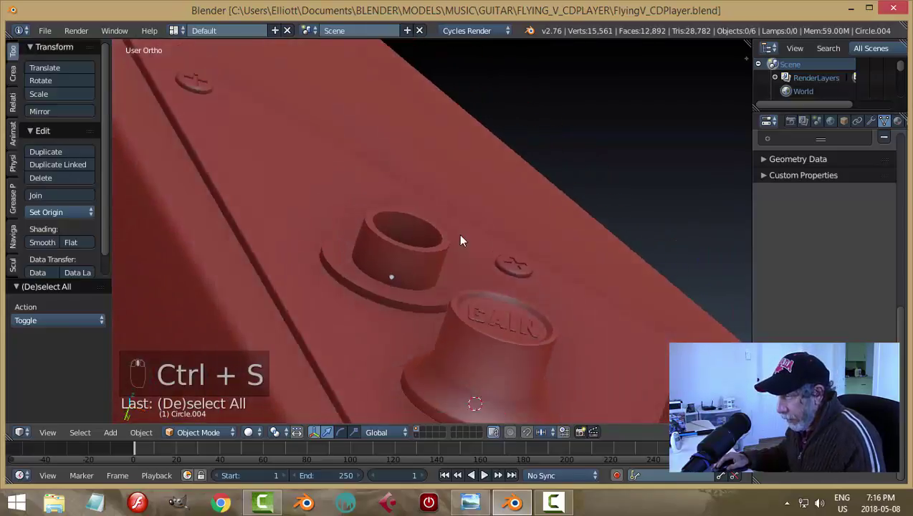
middle_drag(485, 268, 401, 224)
right_click(400, 224)
scroll(540, 228, down, 2)
key(shift+s)
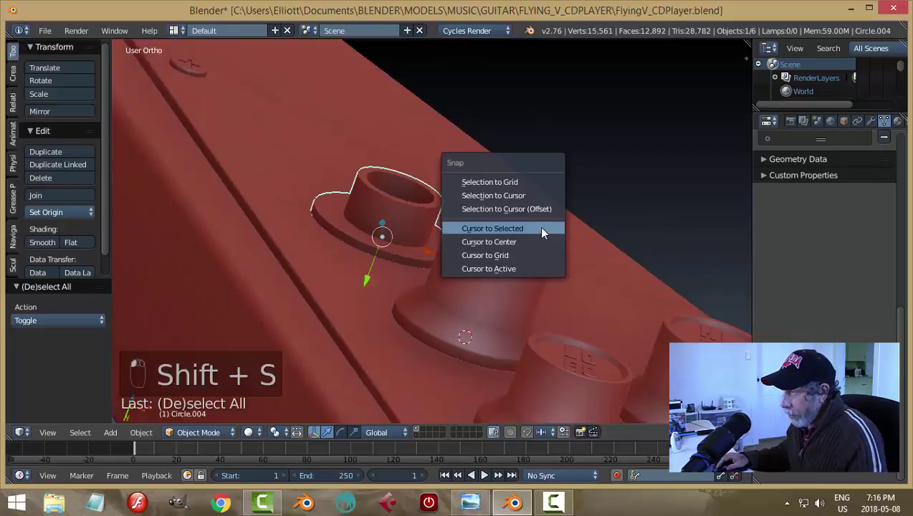
click(542, 230)
Add a mesh cylinder at the headphone input and set its vertices to 6 to form a hexagonal nut.
mouse_move(549, 195)
middle_down()
mouse_move(514, 283)
mouse_move(548, 219)
mouse_move(584, 212)
mouse_move(556, 253)
mouse_move(560, 203)
middle_up()
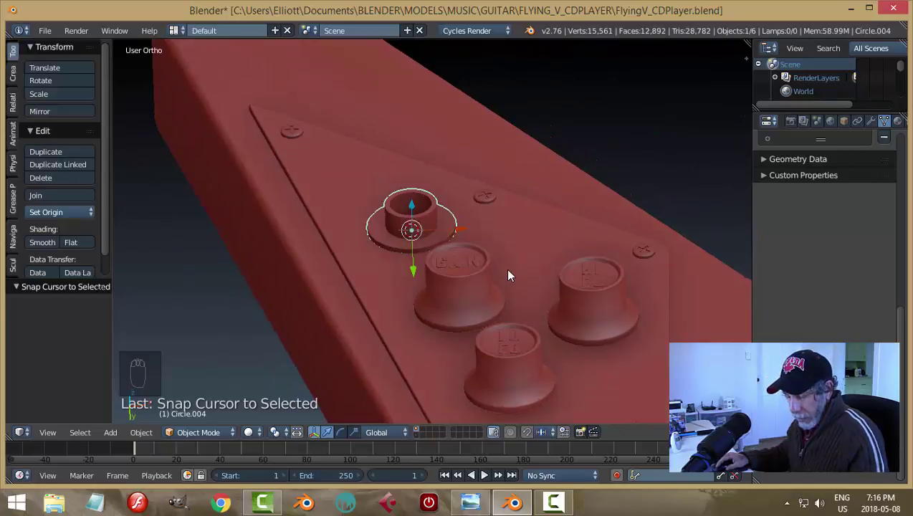
key(shift+a)
mouse_move(507, 269)
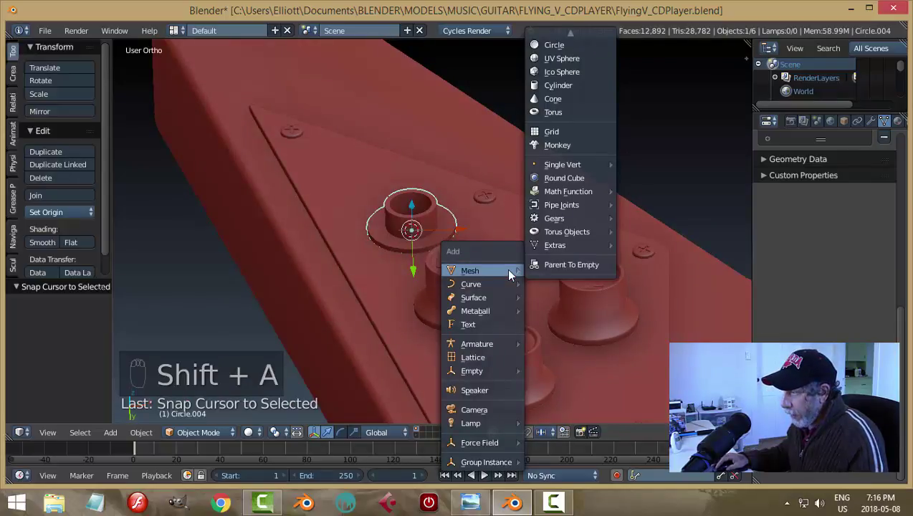
click(559, 85)
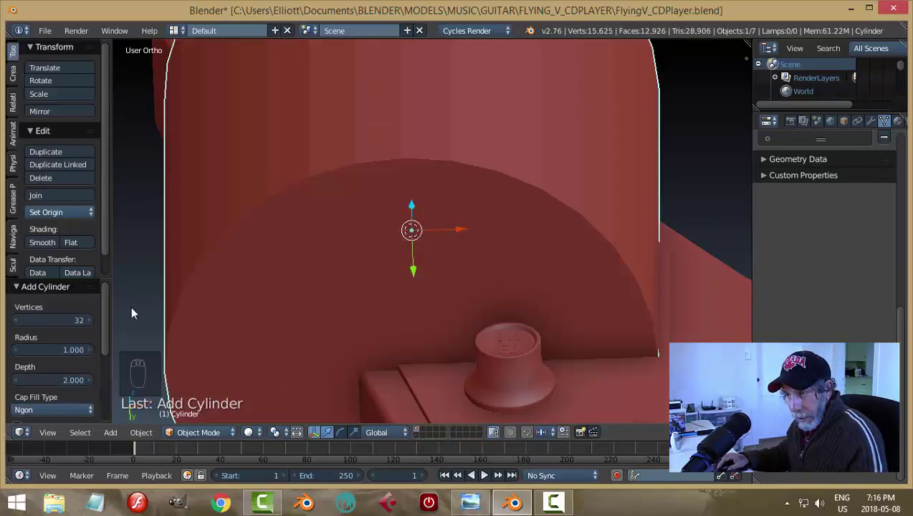
click(80, 321)
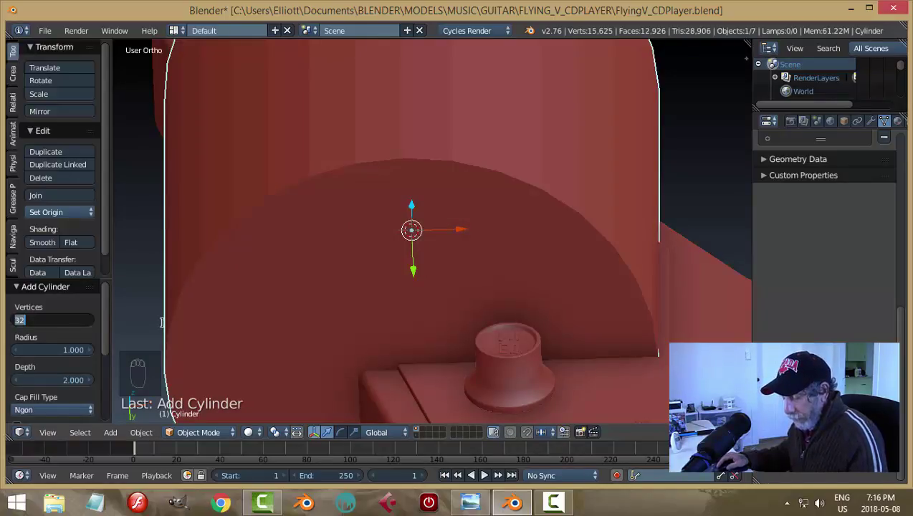
text(6)
key(Return)
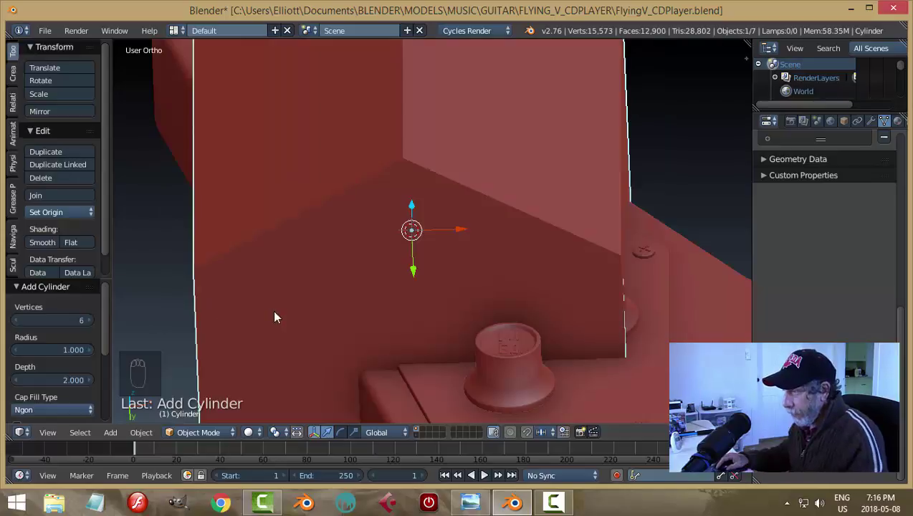
Rotate the hexagonal cylinder 90 degrees around X and scale it by about 0.149 to fit within the headphone input's flange.
text(rx90)
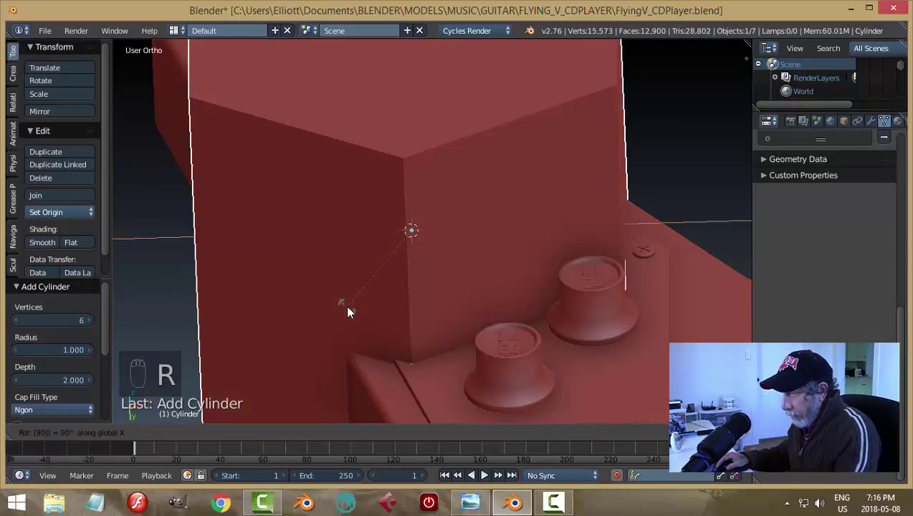
key(Return)
key(s)
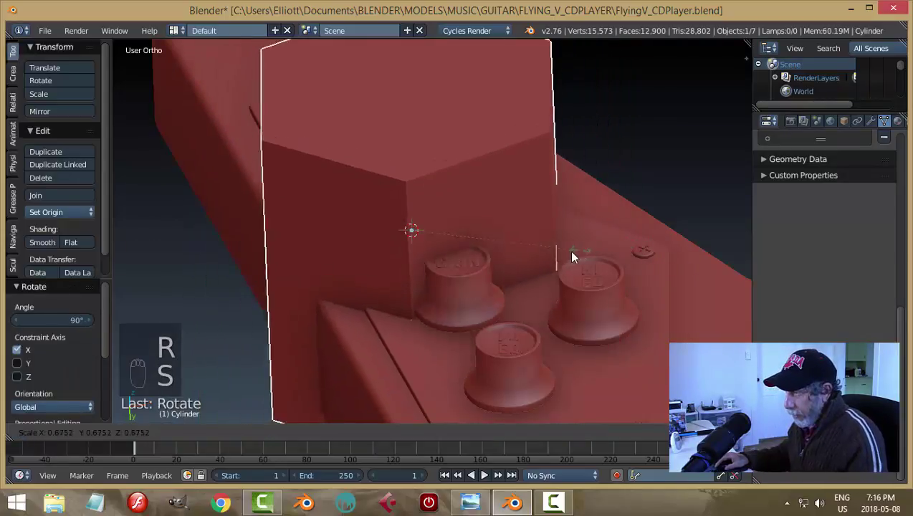
click(443, 257)
Flatten the hexagonal cylinder by scaling it about 0.324 along Y.
middle_drag(509, 297, 509, 278)
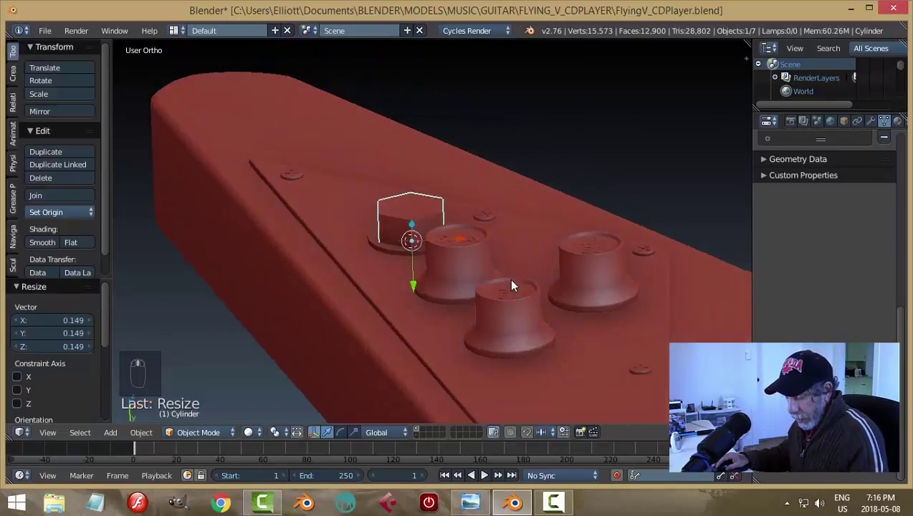
key(s)
key(y)
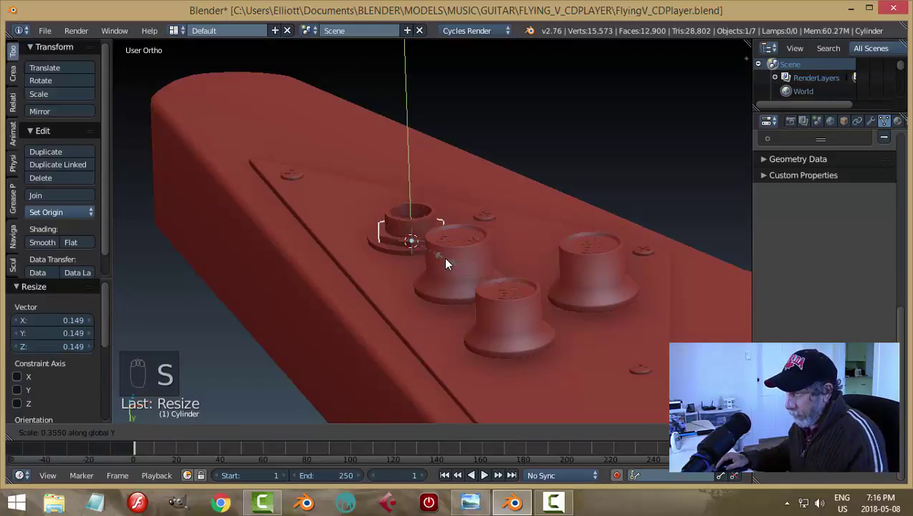
click(442, 264)
Move the hexagonal nut about -0.076 along Y and thin it by scaling about 0.308 along Y.
scroll(442, 264, up, 2)
key(KP_Decimal)
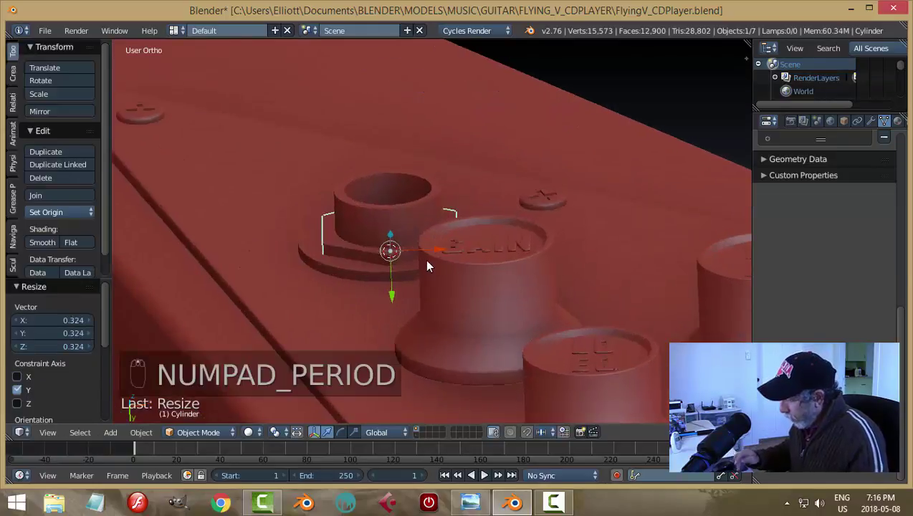
scroll(424, 263, down, 2)
mouse_move(423, 267)
middle_down()
mouse_move(509, 271)
mouse_move(468, 283)
mouse_move(441, 231)
mouse_move(430, 270)
middle_up()
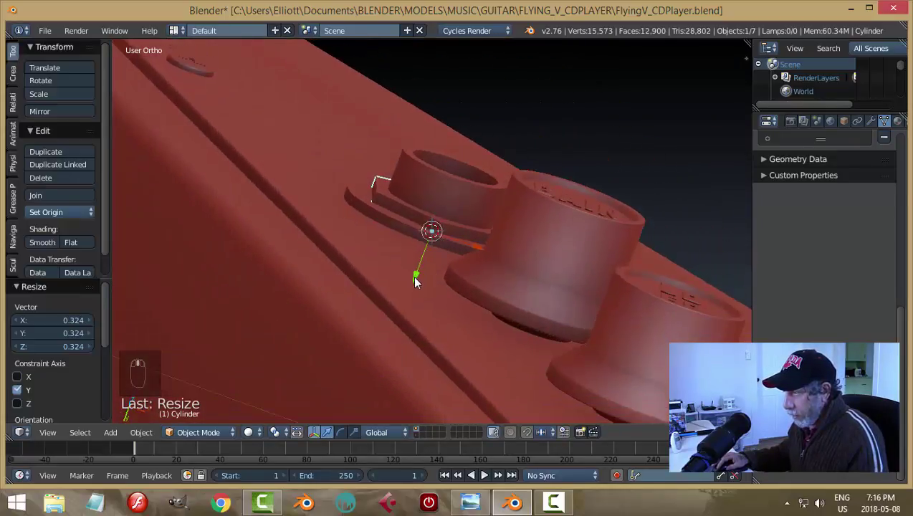
drag(416, 272, 432, 247)
key(s)
key(y)
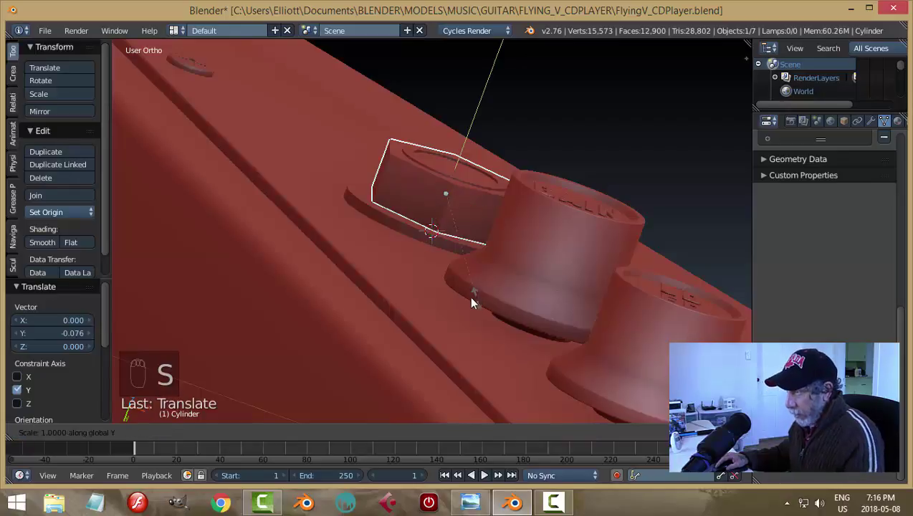
click(441, 227)
Move the thinned nut back along Y to seat it on the headphone input's flange, and deselect it.
key(g)
key(y)
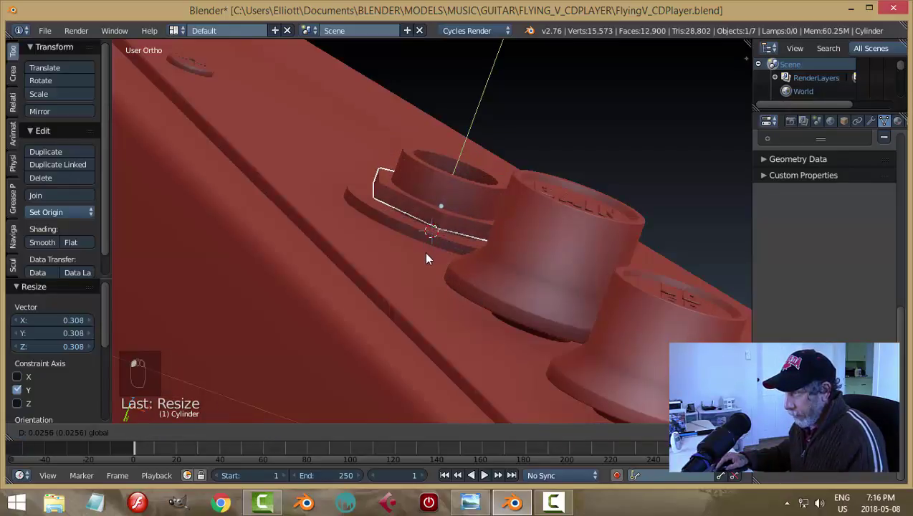
click(492, 269)
key(a)
Select the hexagonal nut and apply its rotation and scale.
middle_drag(491, 269, 471, 357)
middle_drag(419, 346, 481, 308)
scroll(481, 309, up, 3)
right_click(493, 288)
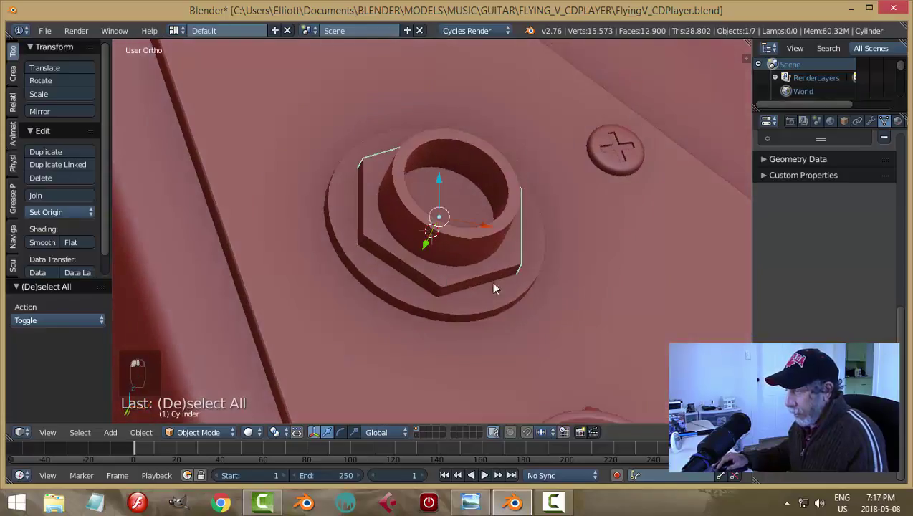
key(ctrl+a)
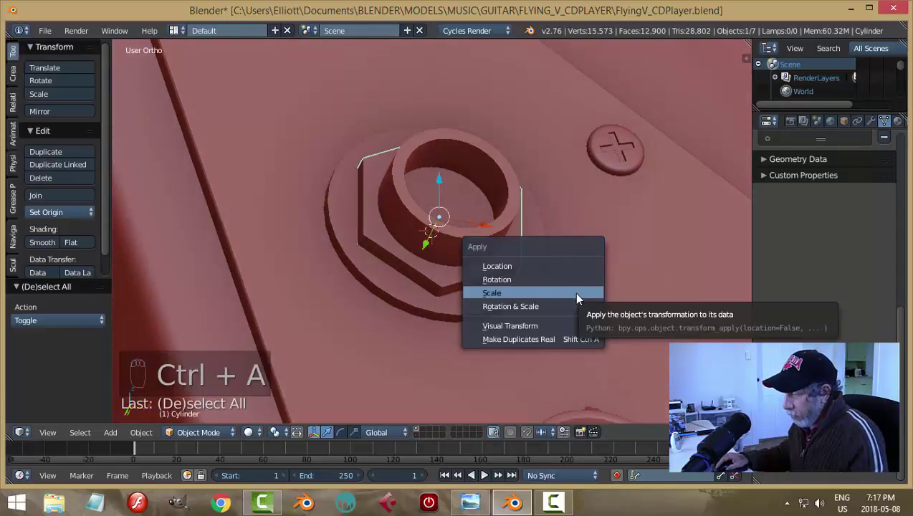
click(563, 307)
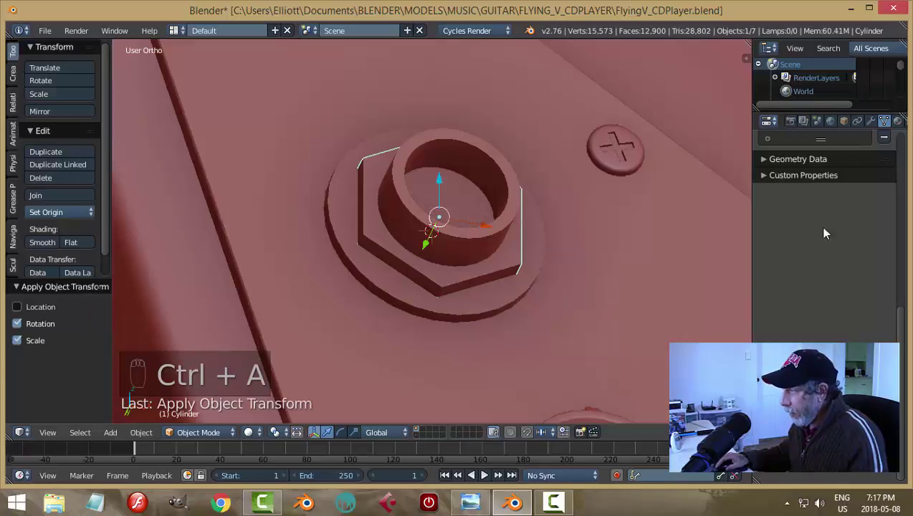
Bevel the hexagonal nut's outer top edge loop with 3 segments and an offset of about 0.006, and return to Object Mode.
middle_drag(532, 320, 524, 281)
key(Tab)
click(636, 284)
scroll(524, 285, up, 2)
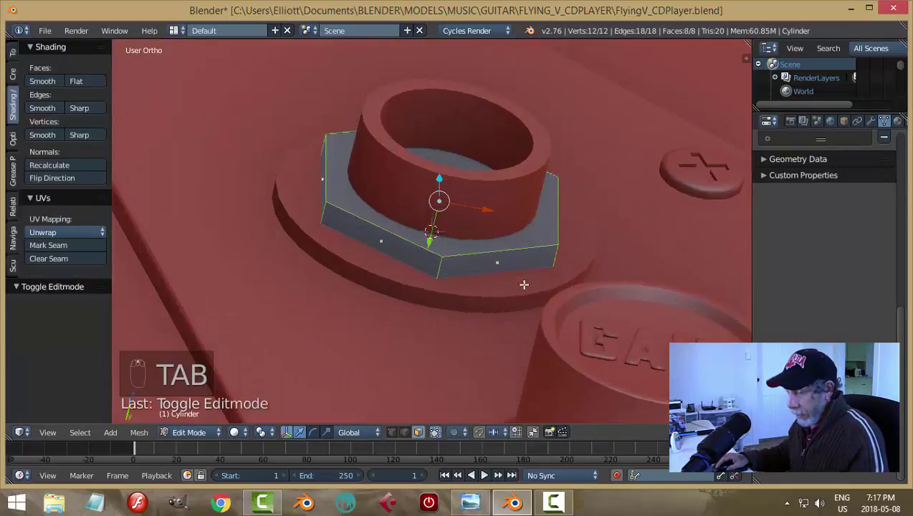
key(ctrl+Tab)
click(516, 269)
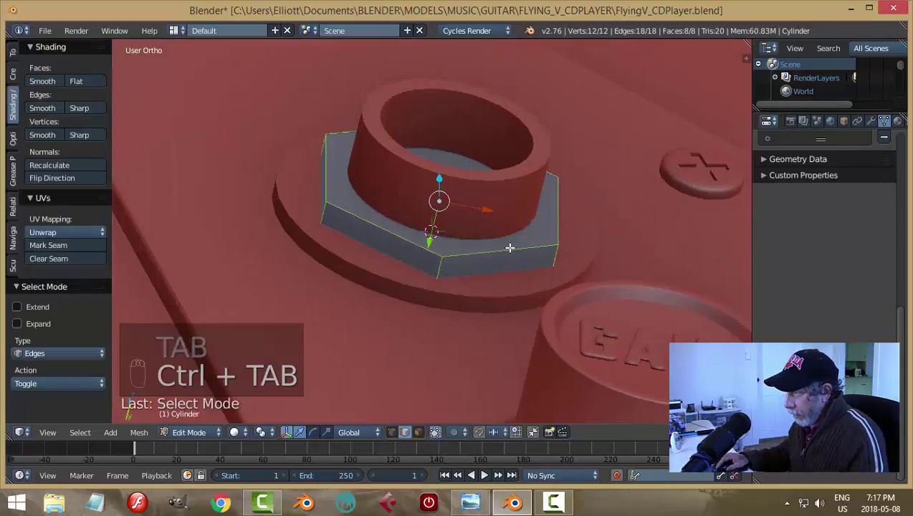
key(a)
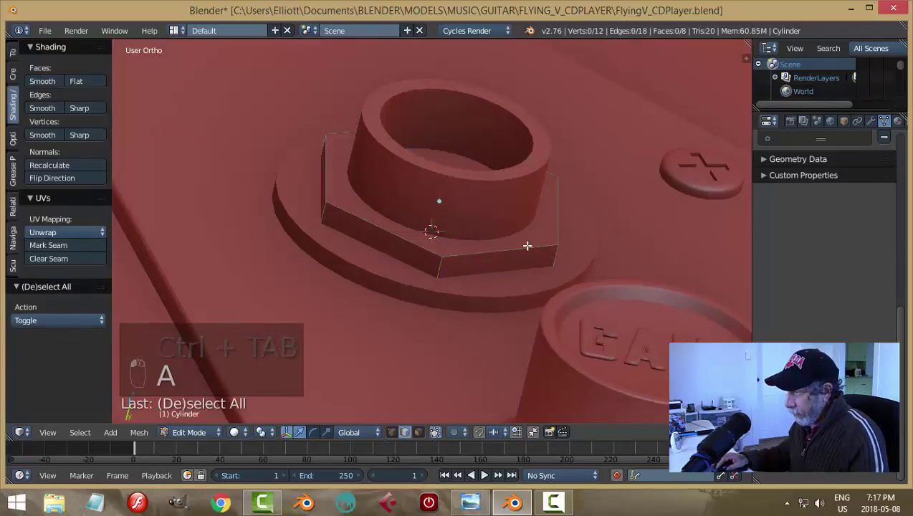
alt+click(553, 251)
middle_drag(575, 278, 572, 258)
key(ctrl+b)
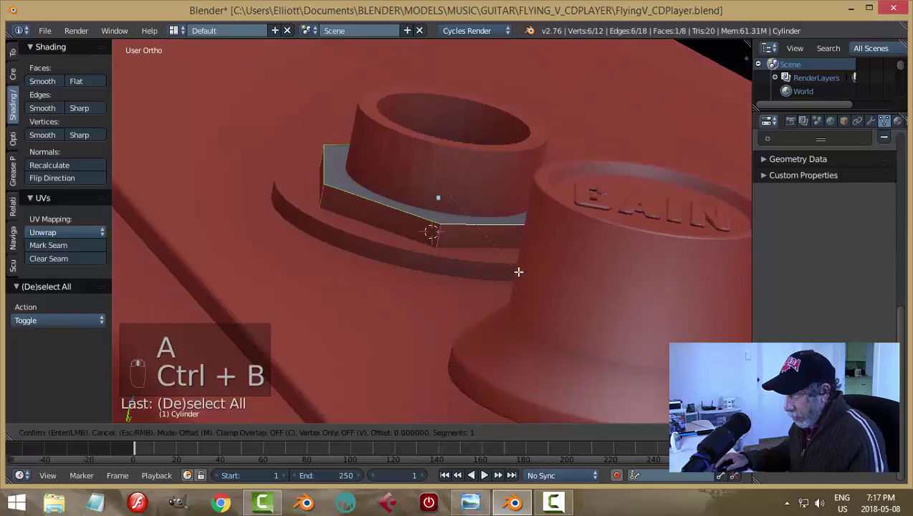
scroll(523, 282, up, 2)
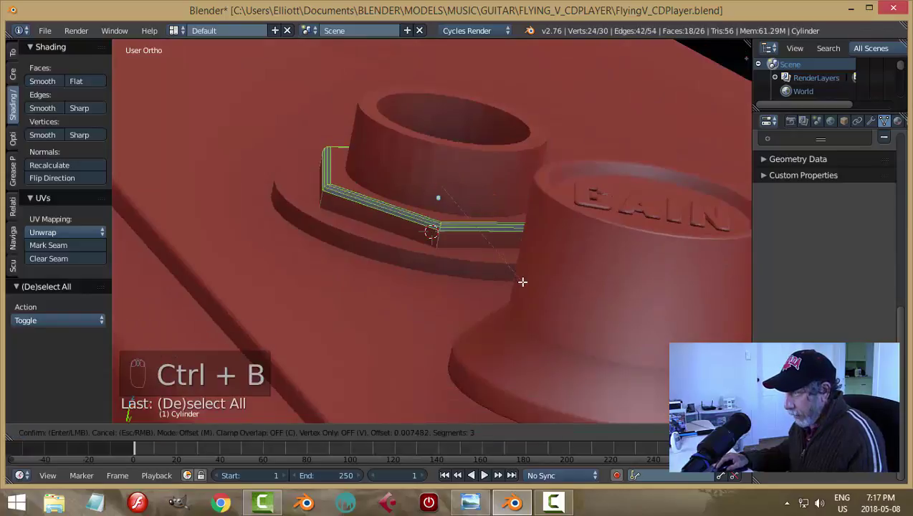
click(521, 282)
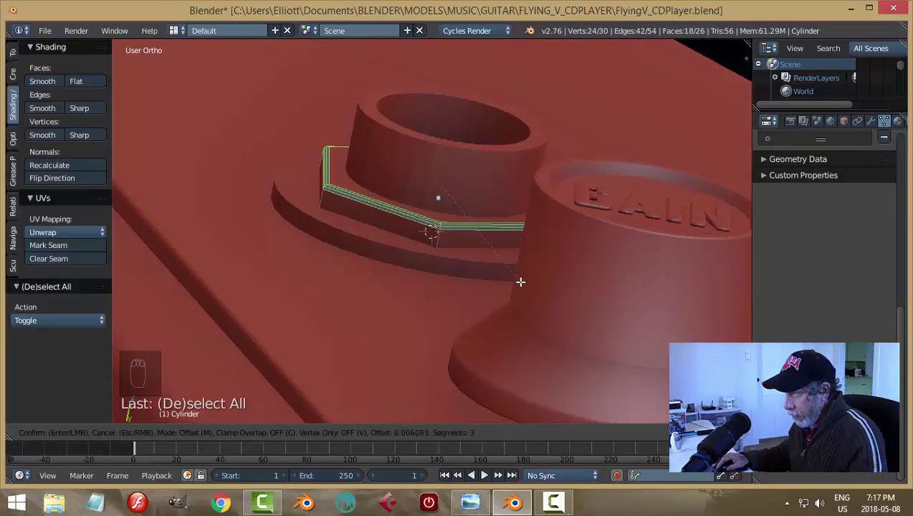
key(a)
key(Tab)
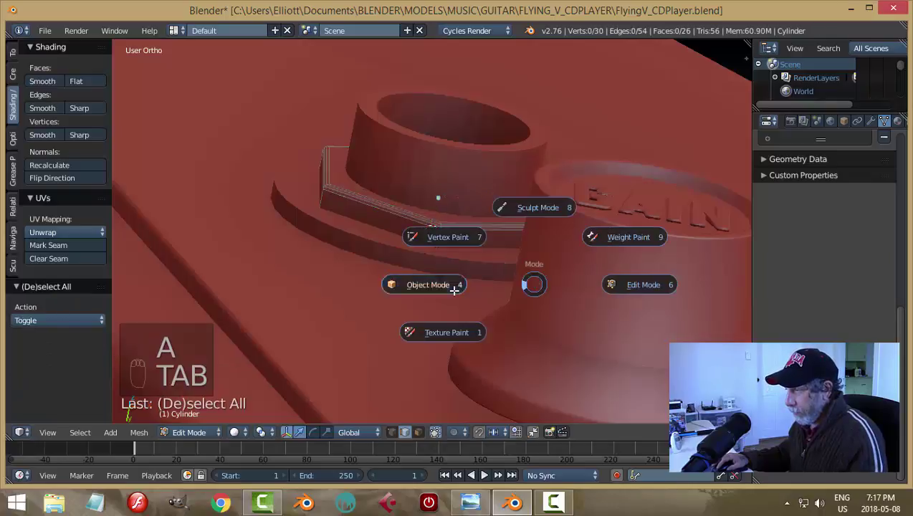
Shade the beveled hexagonal nut smooth and deselect it.
key(a)
key(a)
right_click(469, 233)
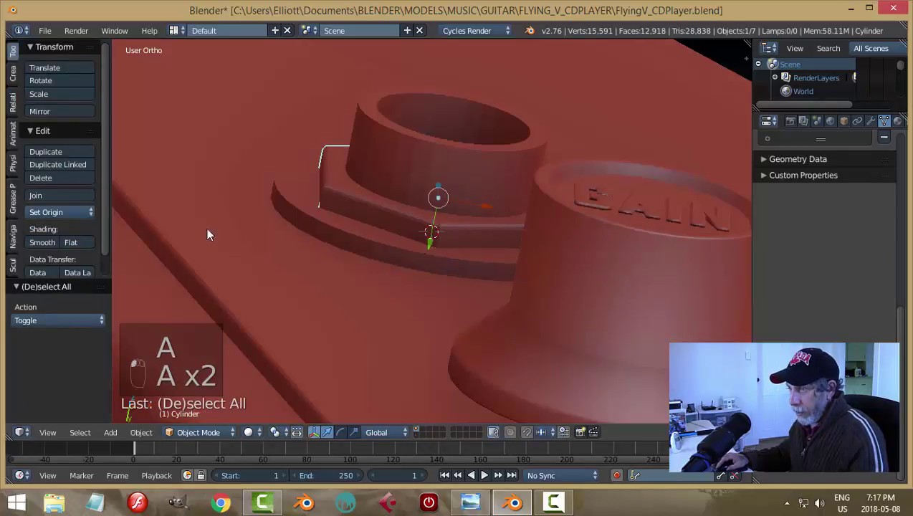
click(53, 242)
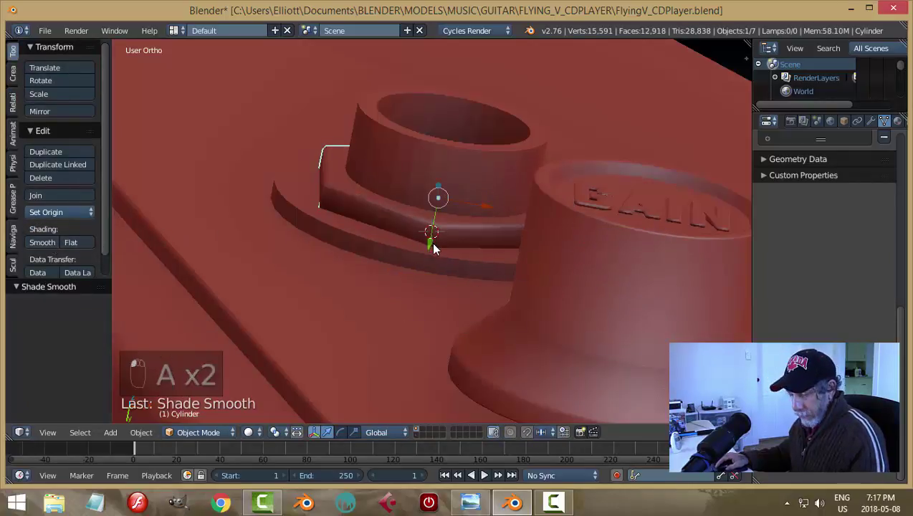
key(a)
Select the headphone input's flange and socket object and apply its rotation and scale.
middle_drag(405, 235, 490, 261)
right_click(463, 273)
scroll(484, 259, up, 3)
key(Tab)
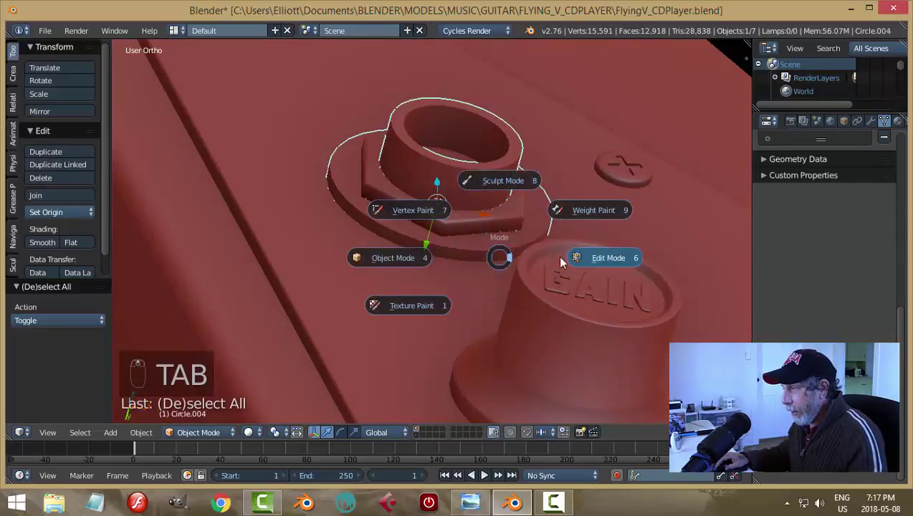
key(Escape)
key(ctrl+a)
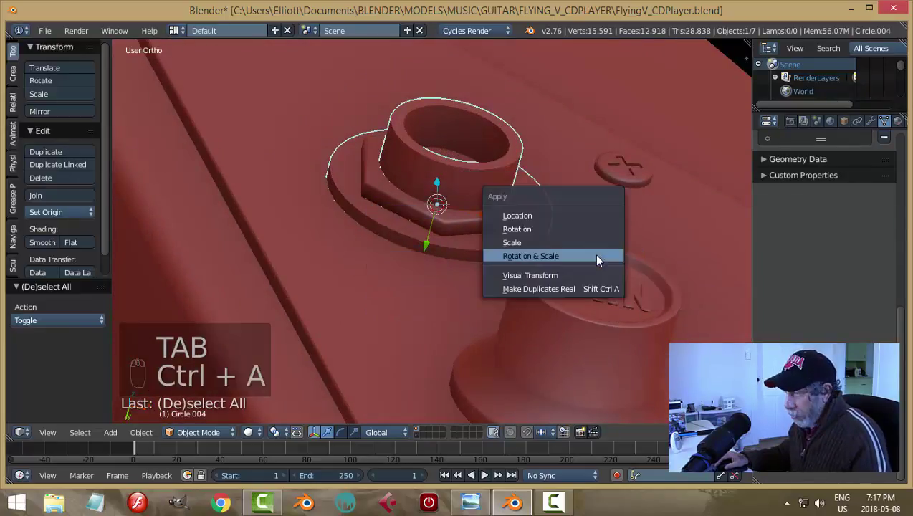
click(597, 258)
Bevel the flange's outer top edge loop with 3 segments and an offset of about 0.007, and leave Edit Mode.
key(Tab)
click(674, 257)
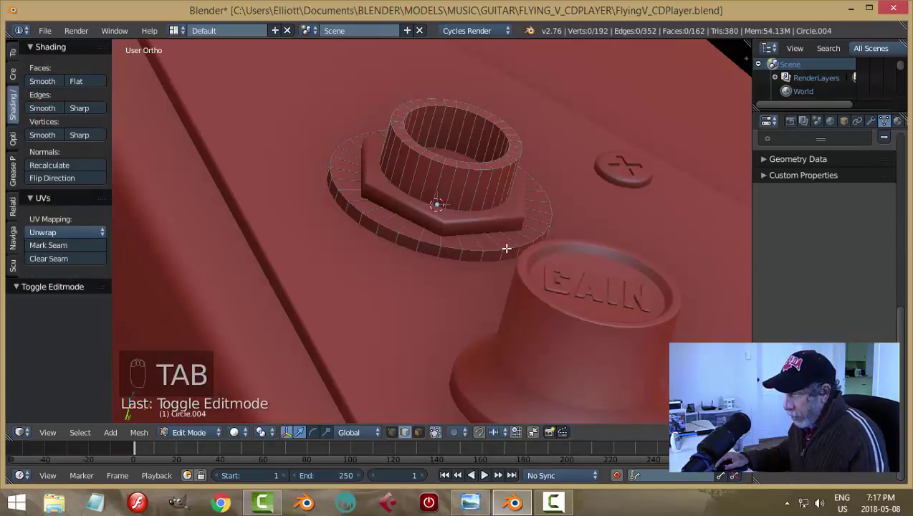
alt+click(506, 248)
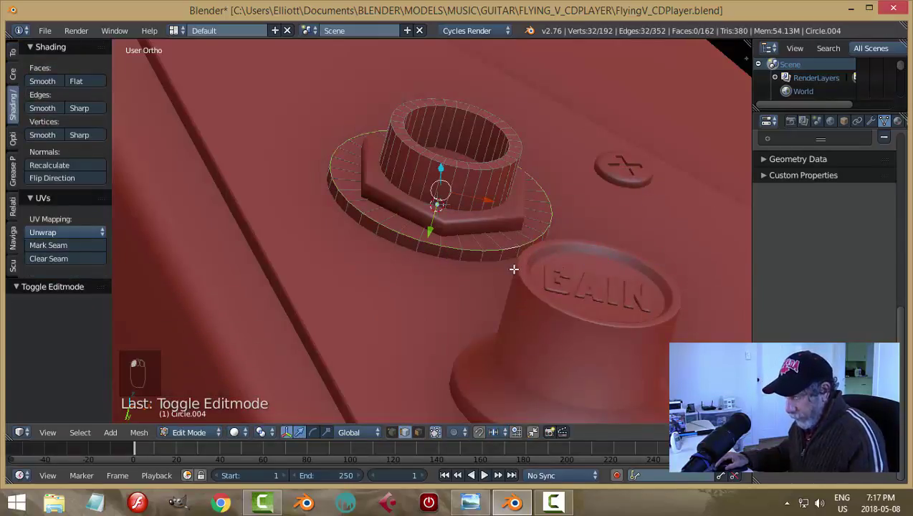
key(ctrl+b)
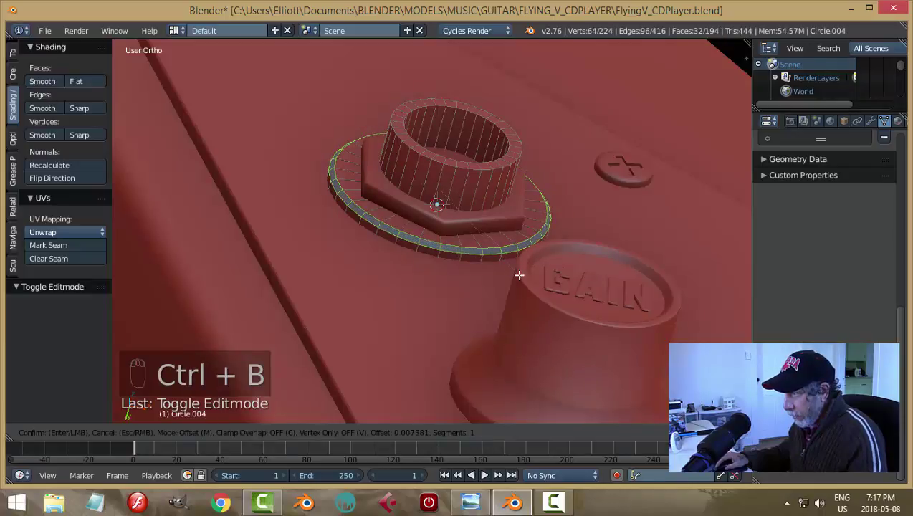
scroll(518, 275, up, 2)
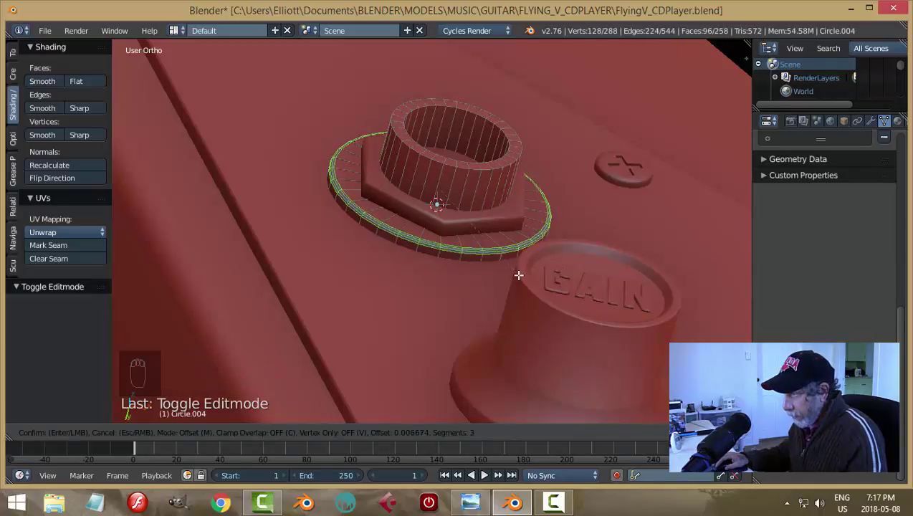
click(518, 275)
key(a)
key(Tab)
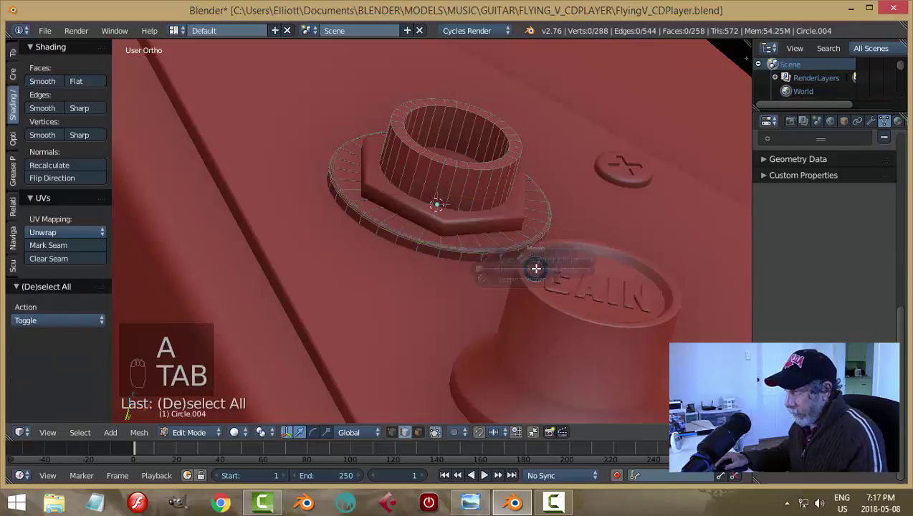
Shorten the headphone socket by moving its rim face loop about 0.032 along Y toward the flange, and return to Object Mode.
middle_drag(543, 207, 435, 164)
right_click(436, 165)
right_click(428, 162)
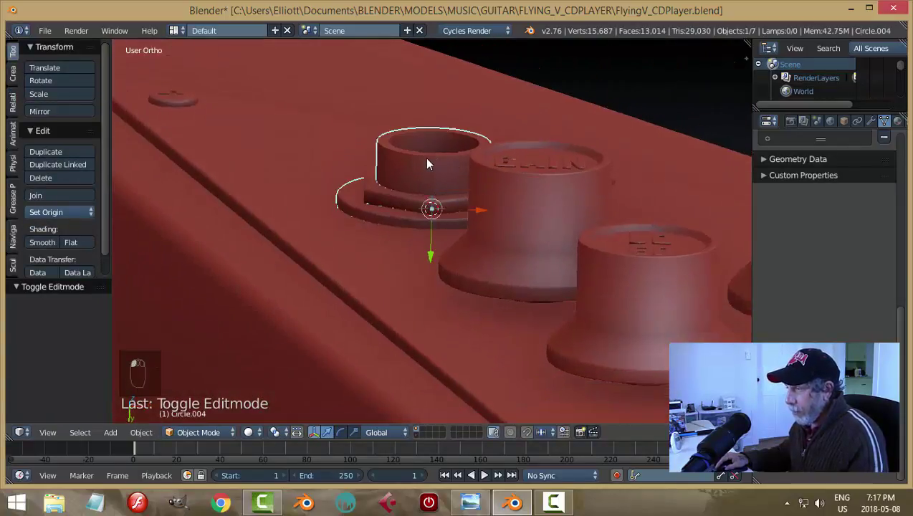
key(Tab)
click(510, 157)
middle_drag(511, 157, 492, 177)
key(ctrl+Tab)
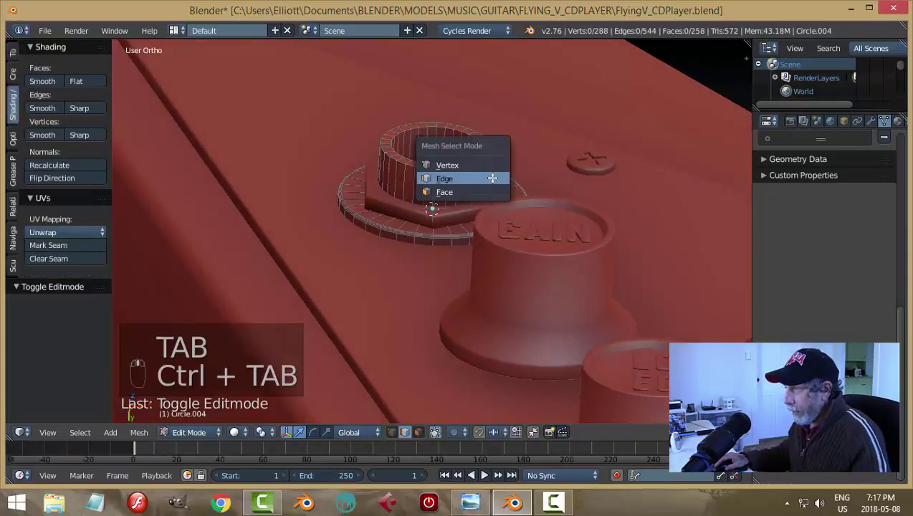
click(470, 191)
alt+right_click(474, 132)
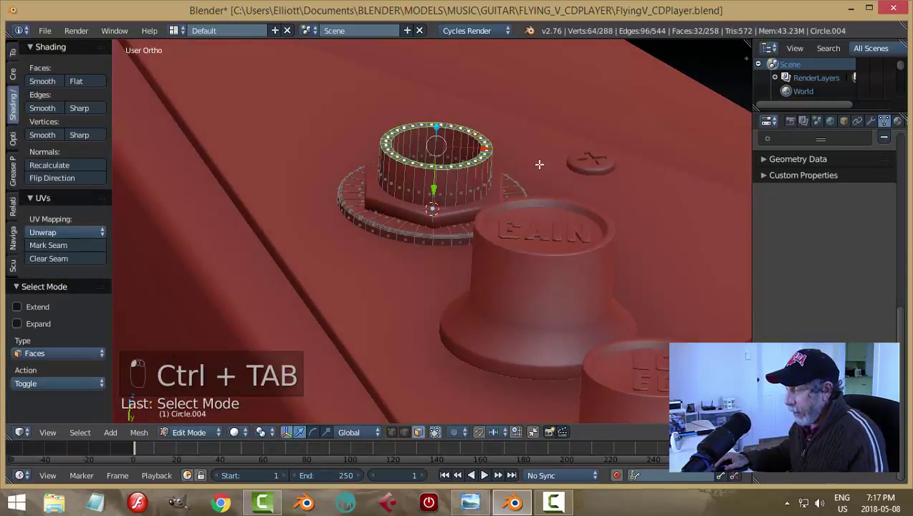
middle_drag(539, 159, 451, 175)
key(g)
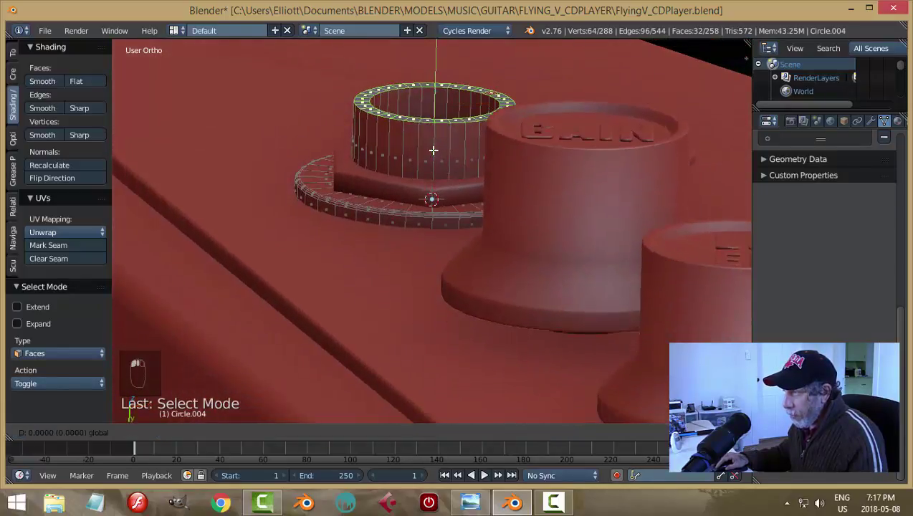
key(z)
click(433, 175)
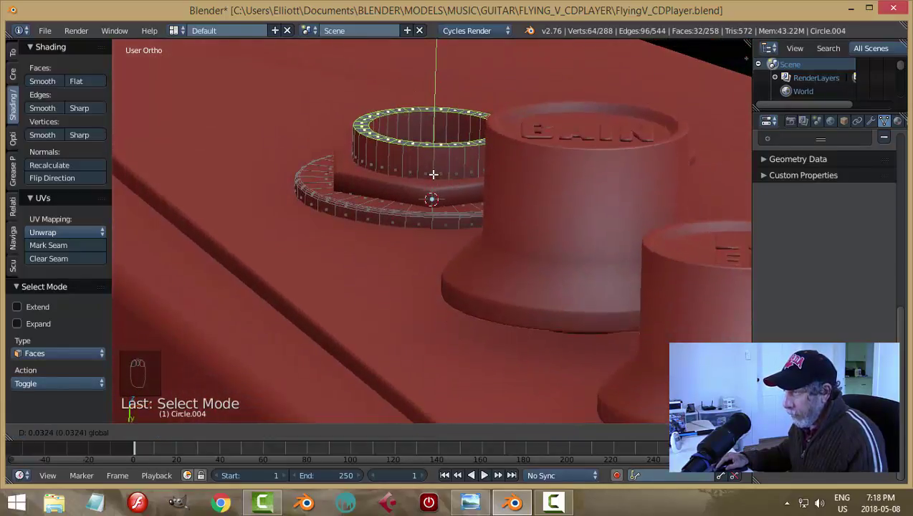
key(a)
key(Tab)
click(402, 192)
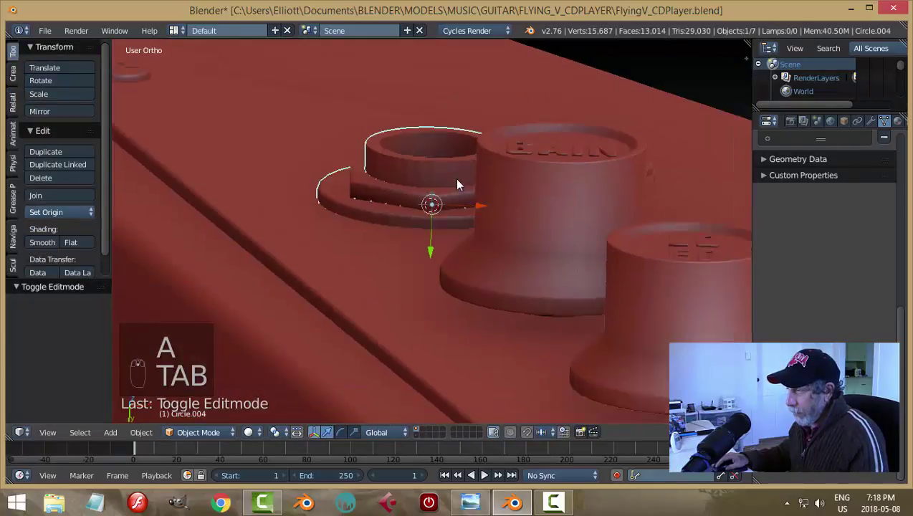
Deselect everything and examine the headphone input's proportions against the knobs and screws on the control plate.
scroll(507, 173, down, 3)
key(a)
key(a)
scroll(512, 126, down, 4)
scroll(514, 256, up, 6)
middle_drag(512, 127, 501, 251)
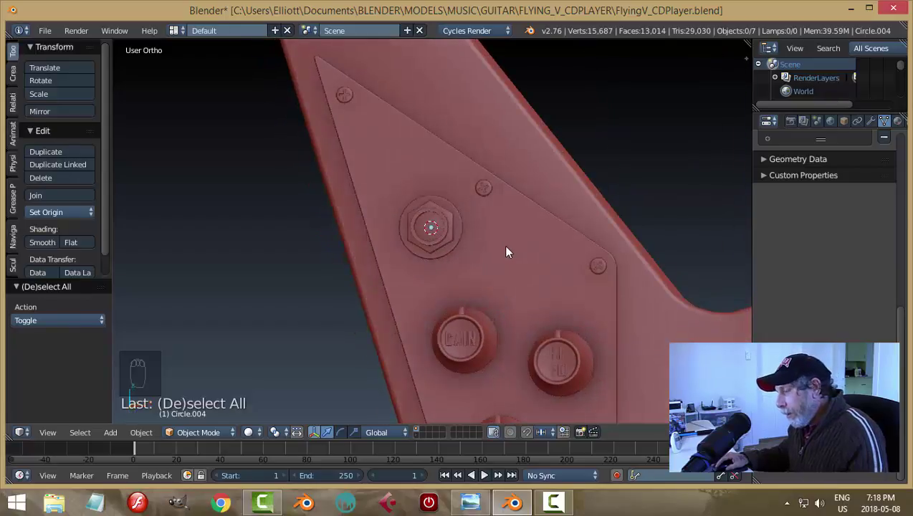
scroll(506, 253, up, 1)
scroll(506, 252, down, 2)
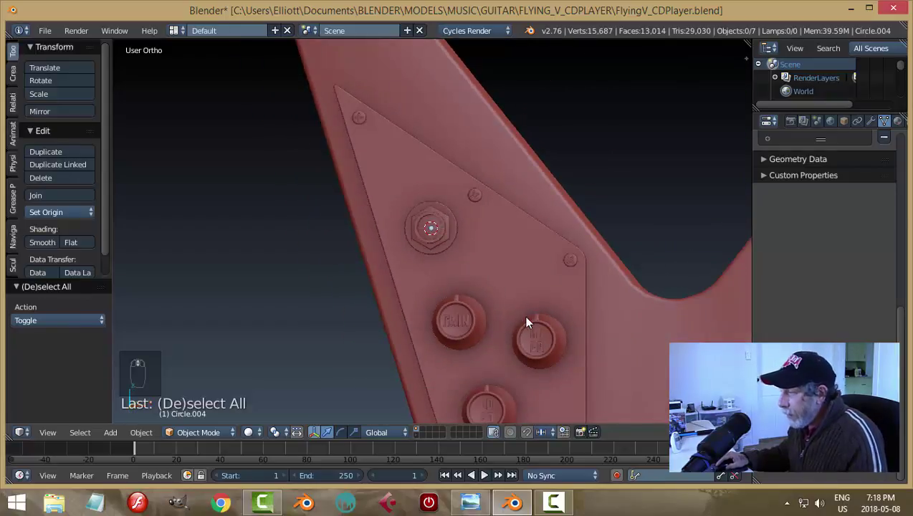
scroll(525, 323, down, 4)
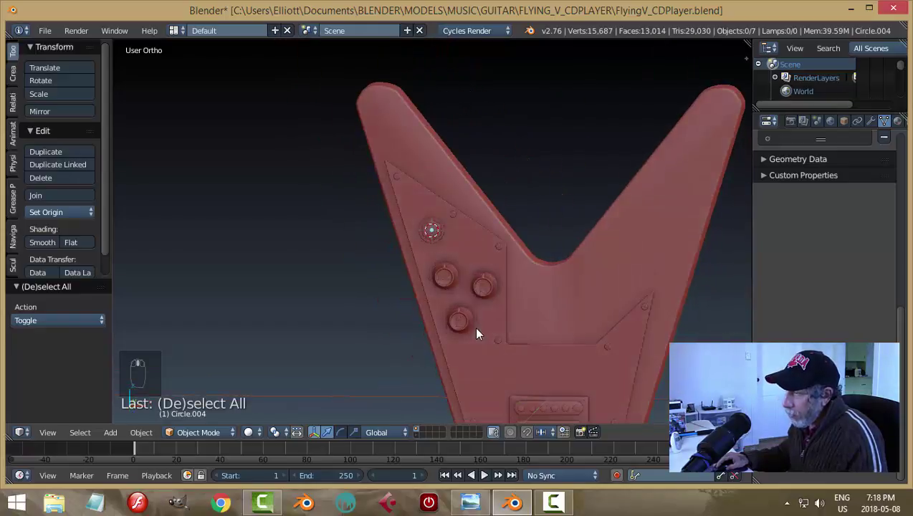
scroll(477, 330, up, 3)
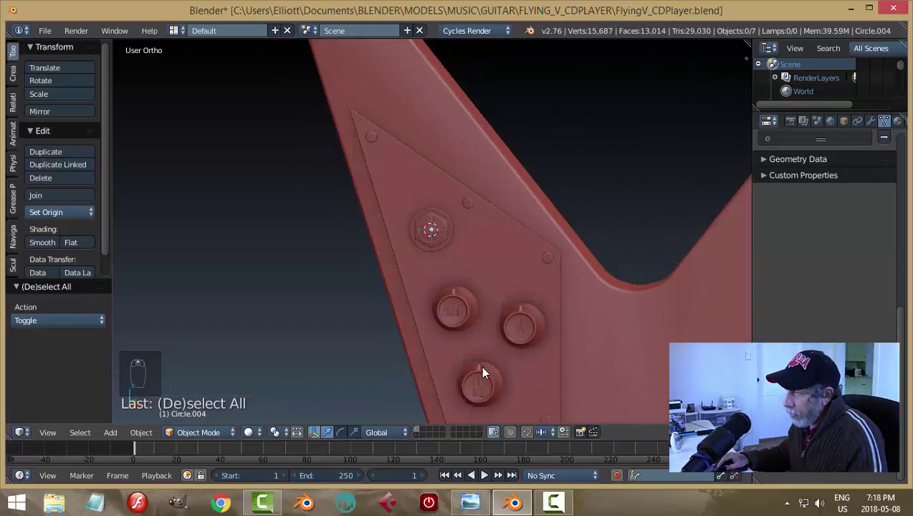
scroll(482, 373, up, 2)
Scale the socket and hexagonal nut together to 0.766 in X and Z over the reference drawing, using front wireframe view.
right_click(453, 215)
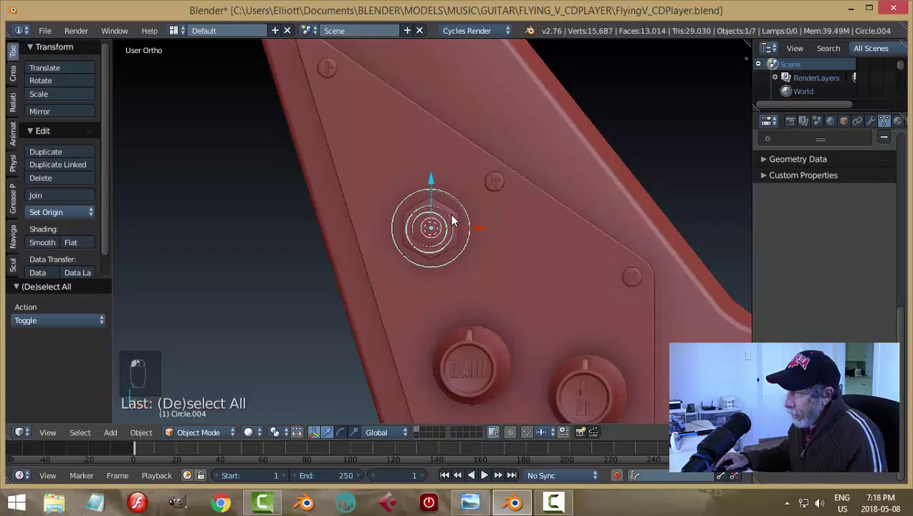
shift+right_click(453, 217)
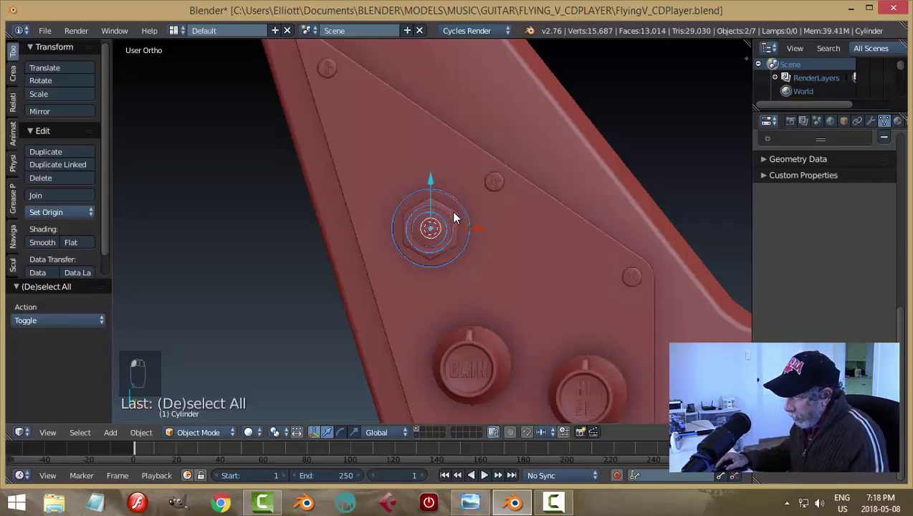
shift+right_click(456, 219)
key(KP_1)
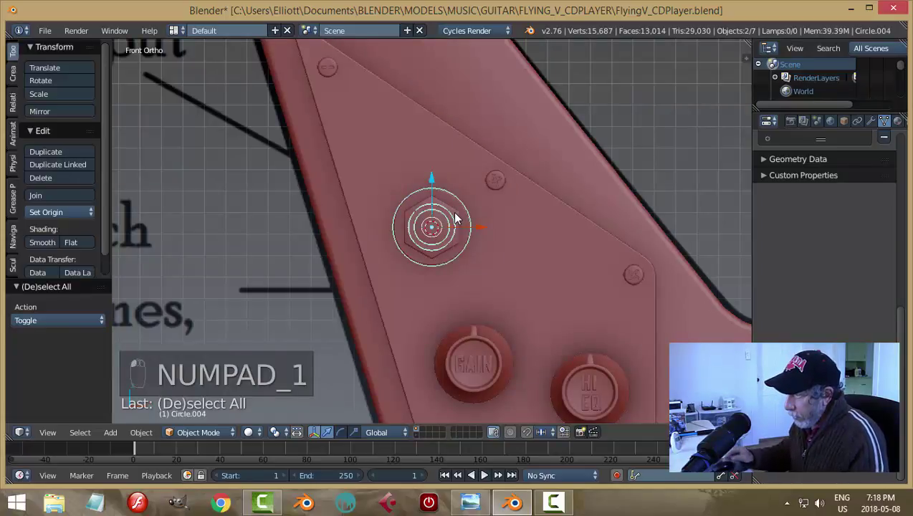
key(z)
click(540, 222)
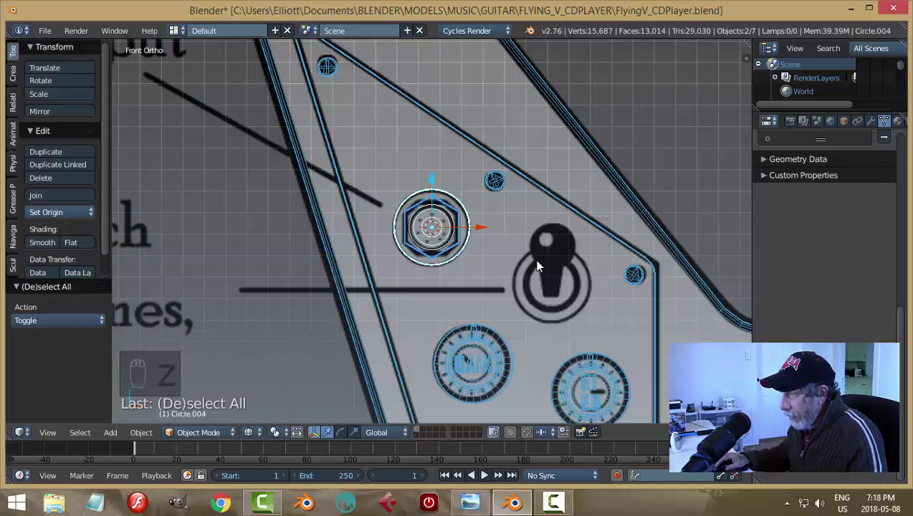
scroll(513, 276, up, 3)
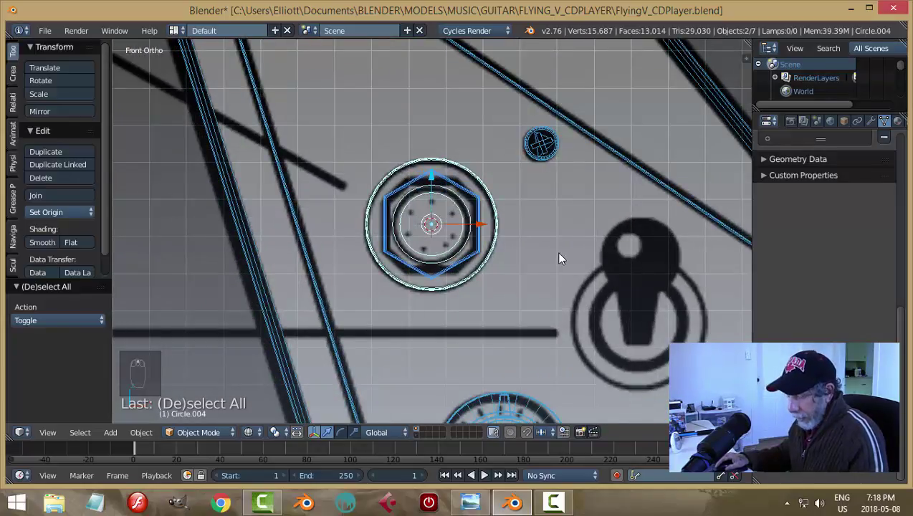
key(s)
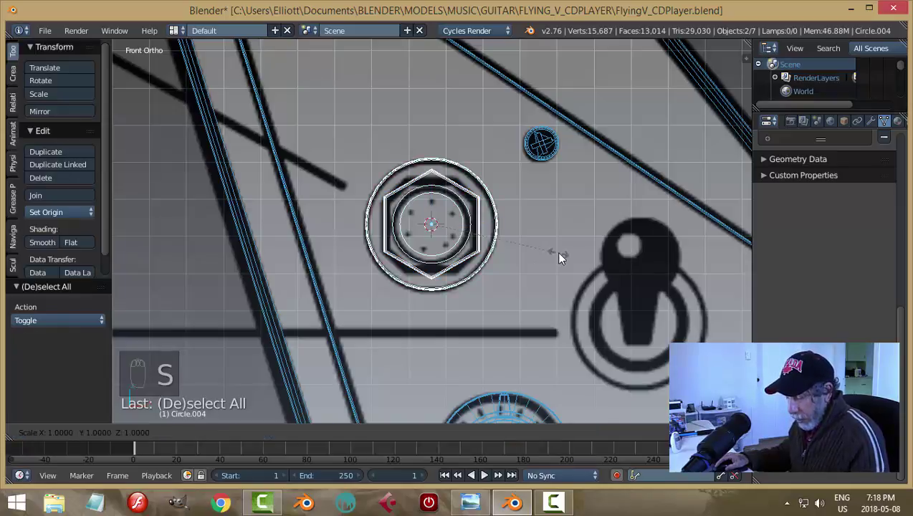
key(shift+y)
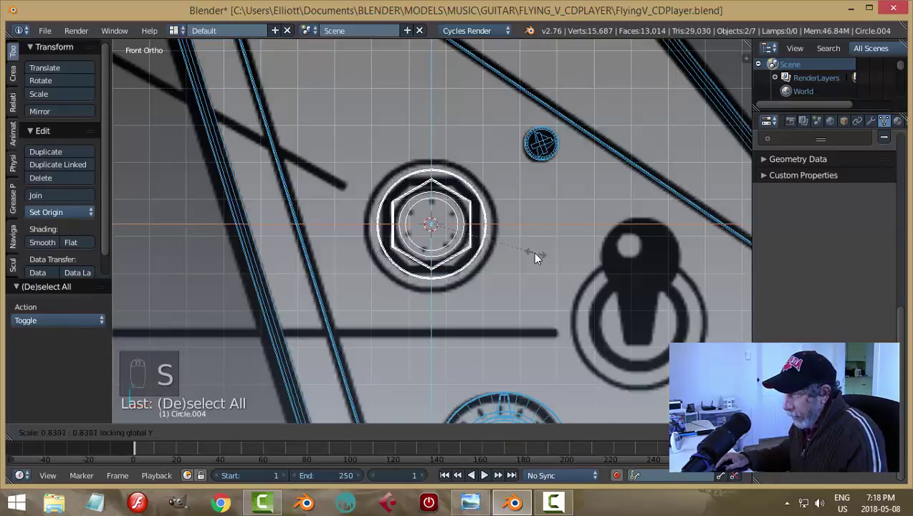
click(527, 257)
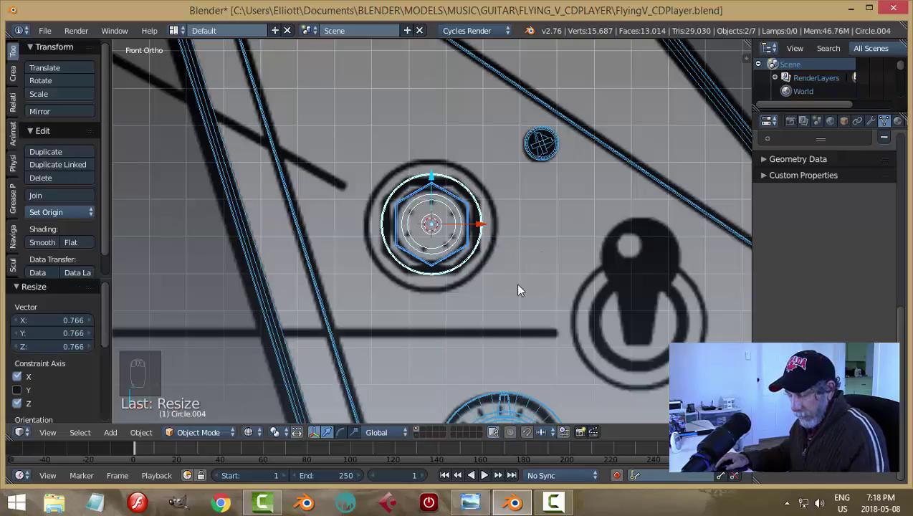
Return to solid shading and deselect the resized headphone input parts.
key(z)
click(520, 358)
mouse_move(523, 340)
middle_down()
mouse_move(542, 234)
mouse_move(512, 242)
mouse_move(506, 334)
mouse_move(594, 322)
mouse_move(663, 298)
mouse_move(483, 306)
mouse_move(421, 330)
mouse_move(510, 333)
middle_up()
key(a)
scroll(542, 247, down, 4)
scroll(505, 333, up, 2)
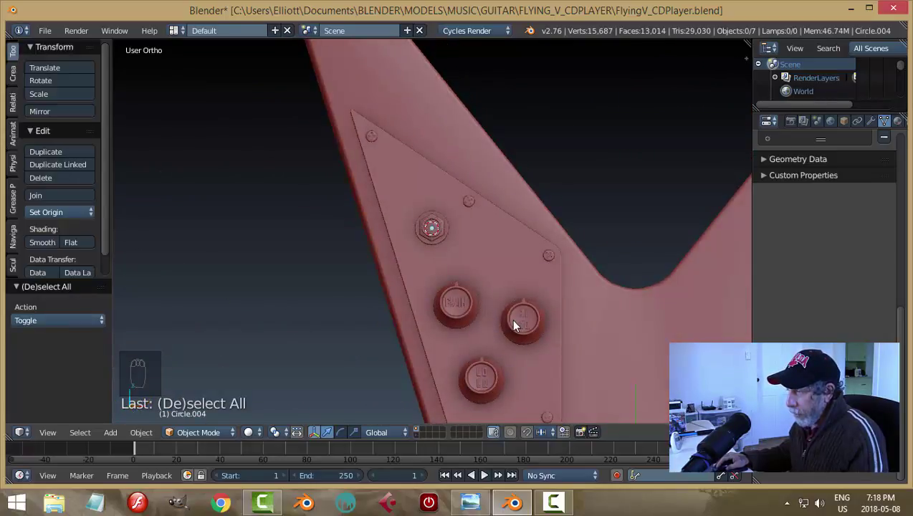
Apply rotation and scale to the headphone socket with its round flange in Object Mode.
scroll(502, 316, up, 8)
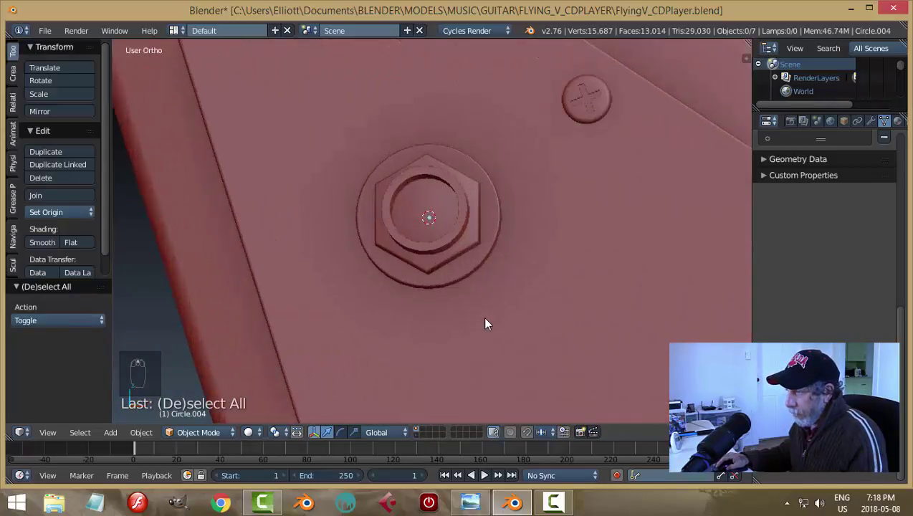
middle_drag(483, 316, 486, 224)
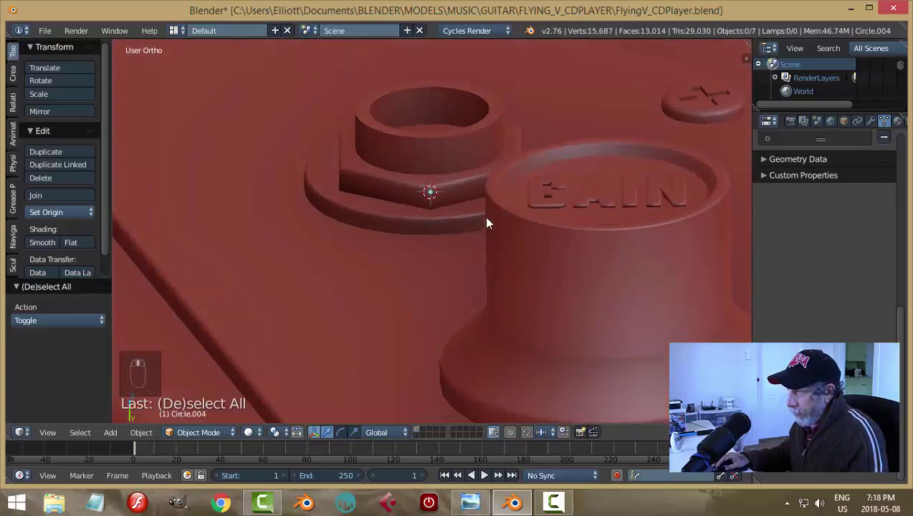
right_click(443, 159)
key(Tab)
click(523, 150)
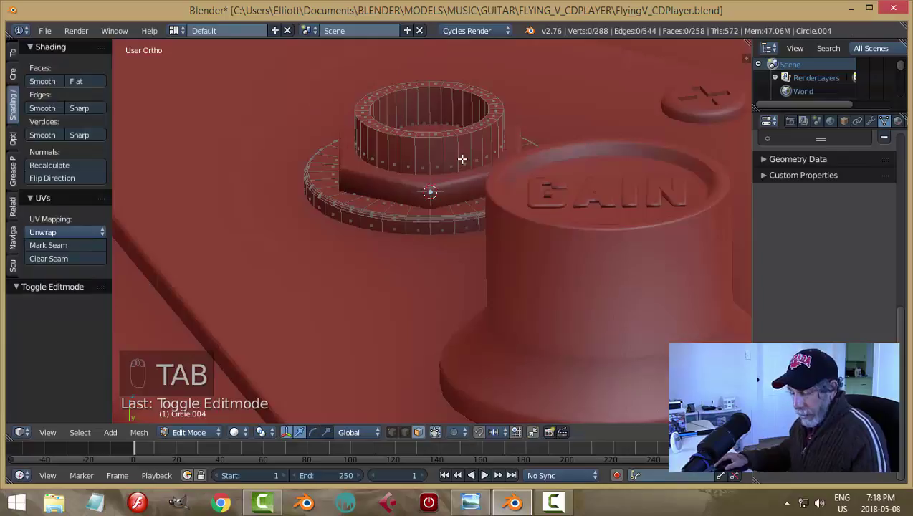
key(Tab)
click(500, 185)
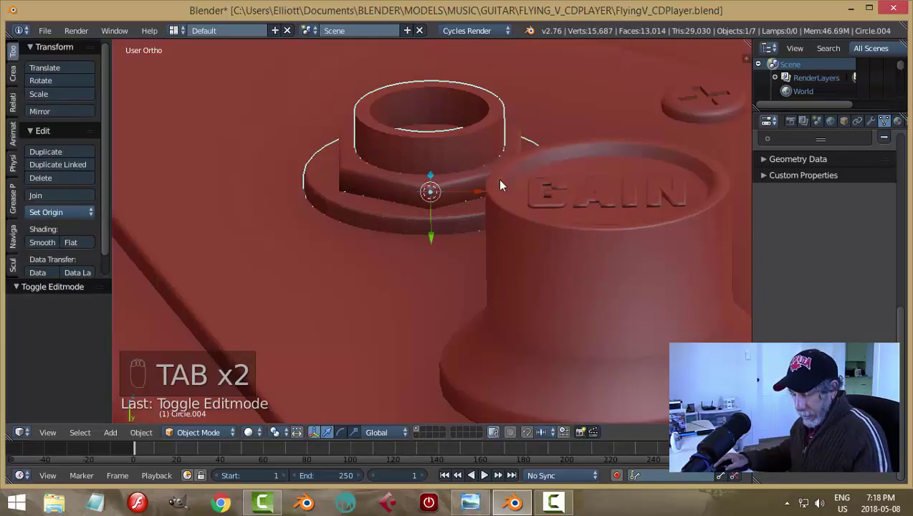
key(ctrl+a)
click(499, 180)
Bevel the socket rim's inner and outer edge loops with an offset of about 0.0028 and three segments.
key(Tab)
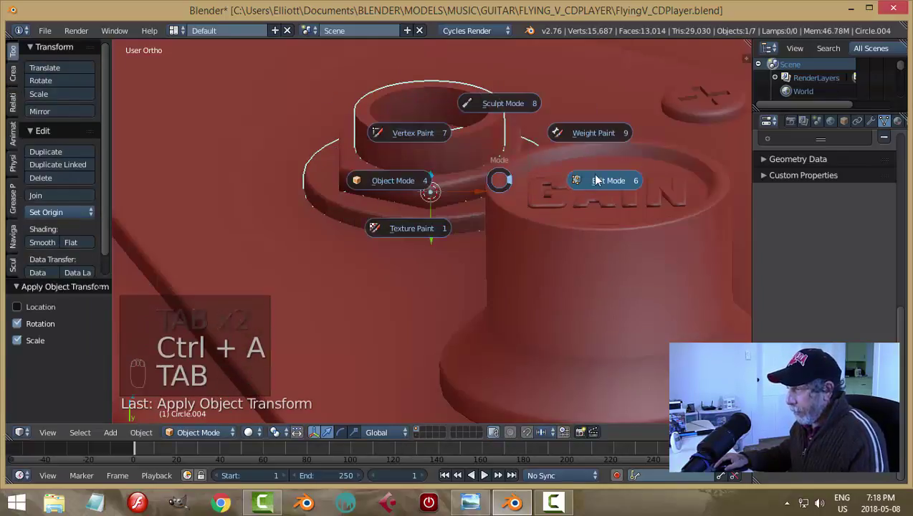
click(597, 180)
key(ctrl+Tab)
click(473, 159)
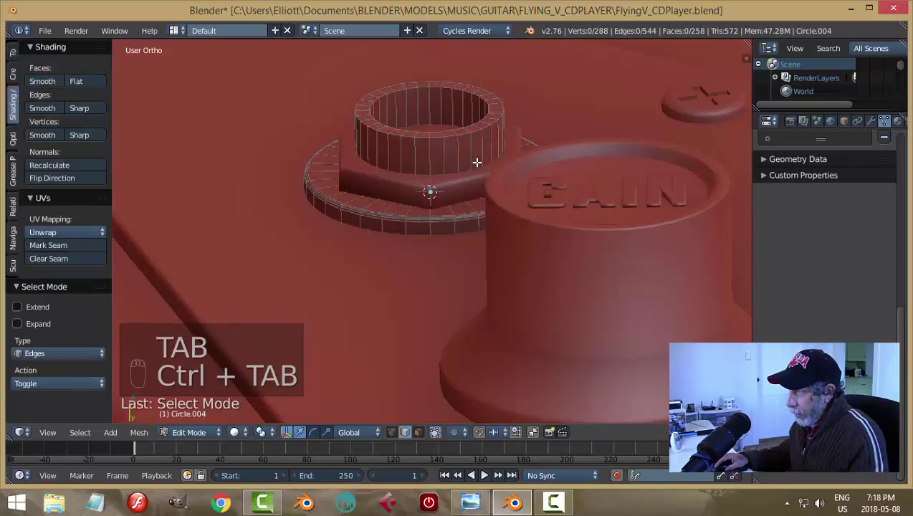
scroll(477, 163, up, 3)
alt+right_click(464, 61)
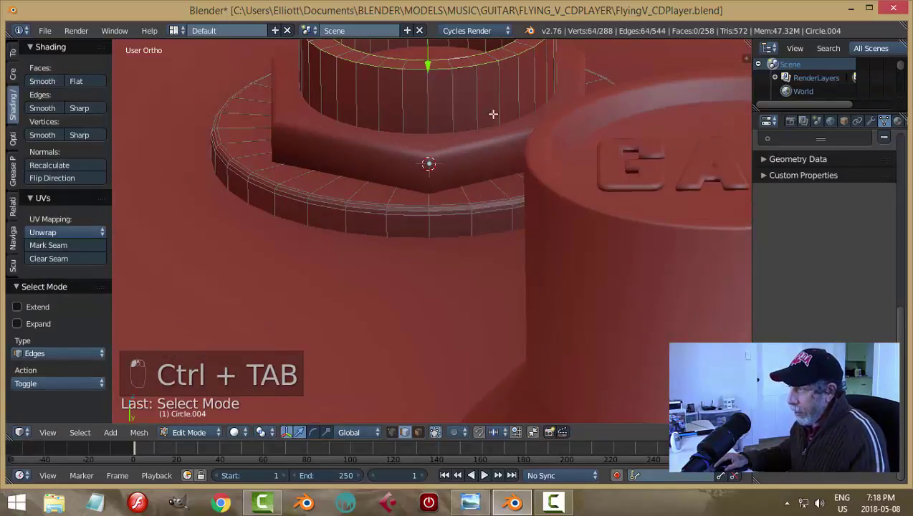
key(ctrl+b)
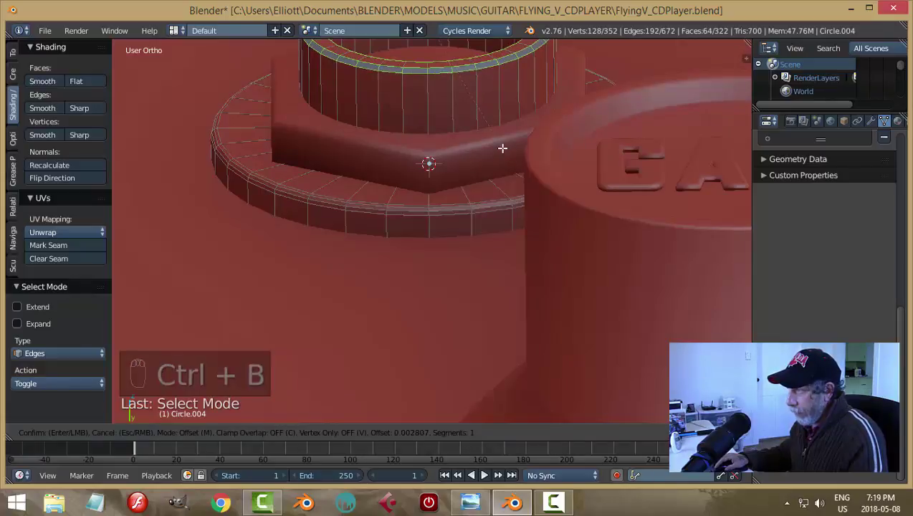
scroll(503, 148, up, 1)
scroll(502, 149, up, 1)
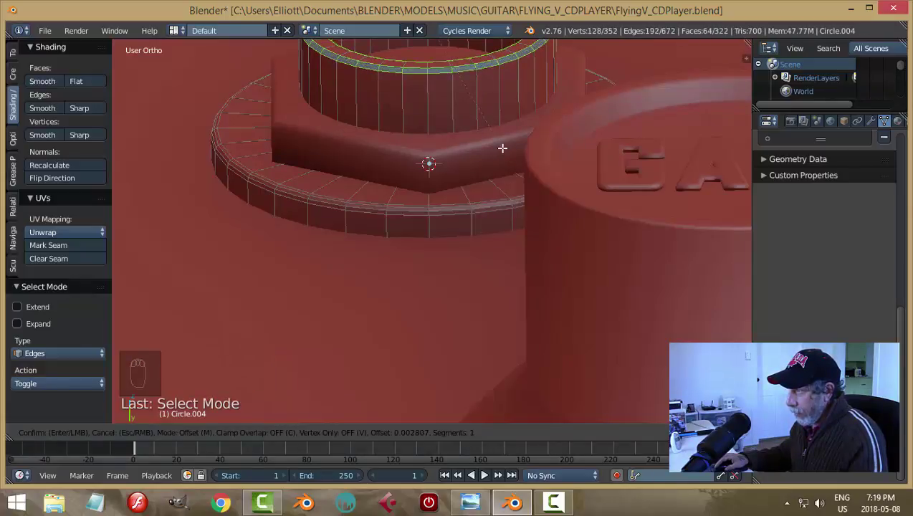
click(503, 148)
key(a)
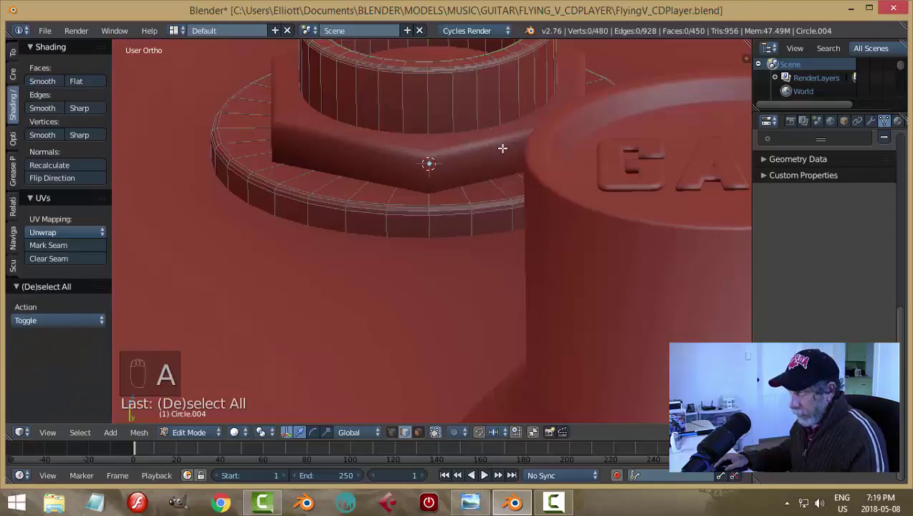
Return to Object Mode, apply smooth shading to the socket, and deselect it.
key(Tab)
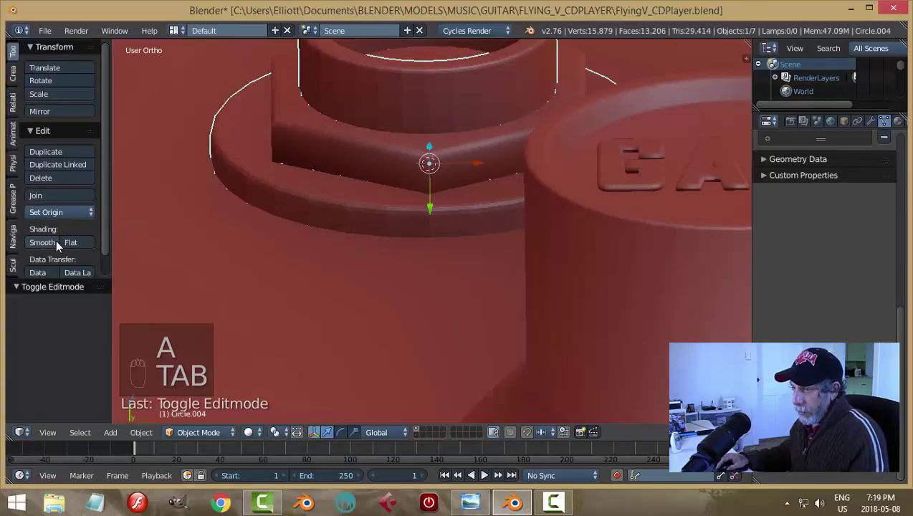
click(57, 244)
key(a)
Examine the bevelled headphone input's shading and proportions beside the knobs and screws on the control plate.
scroll(362, 229, down, 4)
middle_drag(362, 228, 439, 260)
scroll(406, 277, down, 5)
right_click(441, 199)
shift+right_click(390, 215)
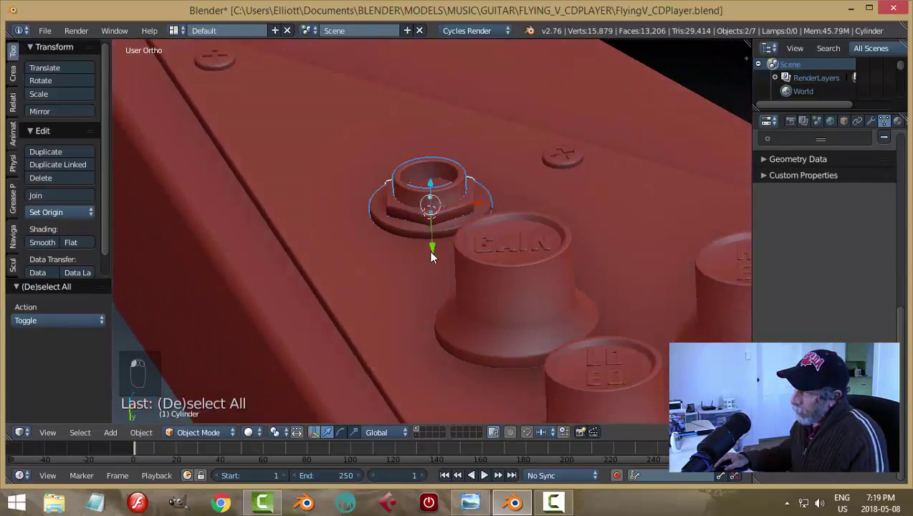
drag(433, 252, 467, 251)
key(a)
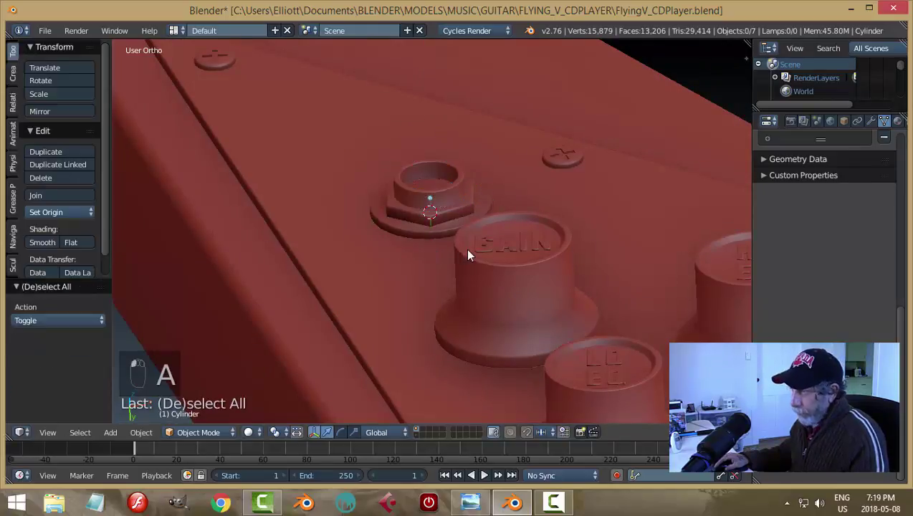
middle_drag(466, 248, 437, 193)
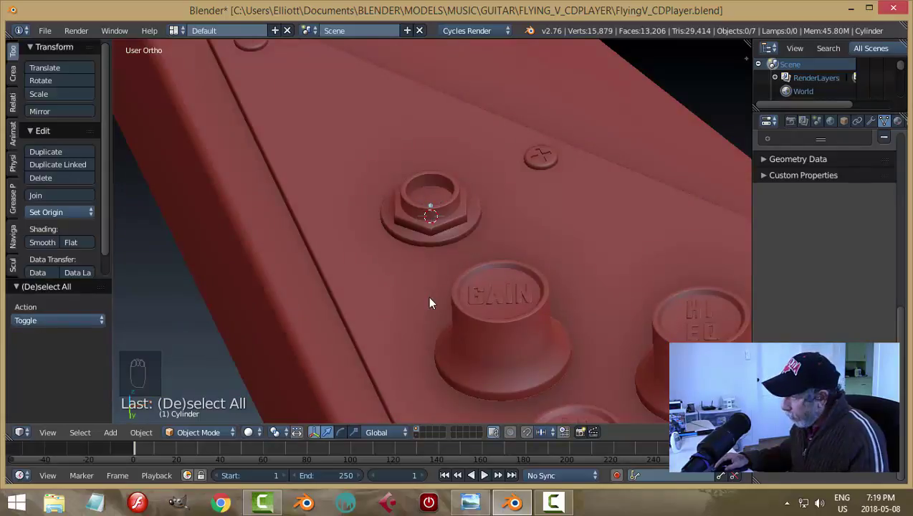
middle_drag(530, 251, 541, 306)
scroll(435, 208, down, 3)
middle_drag(437, 217, 528, 269)
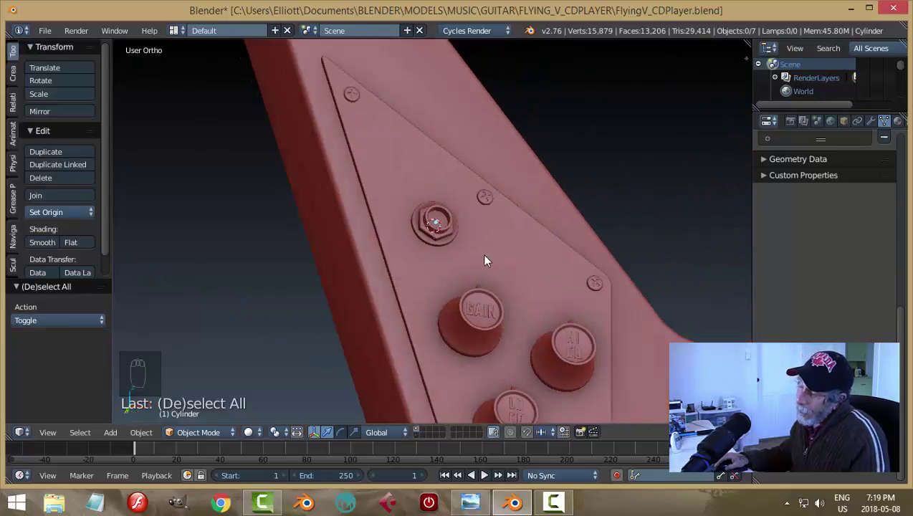
click(433, 223)
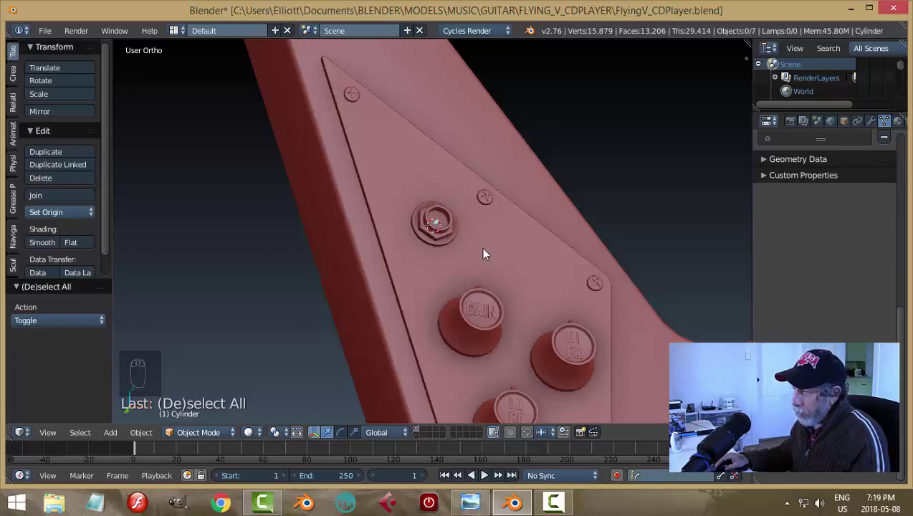
Join the headphone socket and hexagonal nut into one object, and save over the existing Blender file.
middle_drag(483, 253, 491, 281)
scroll(473, 256, up, 4)
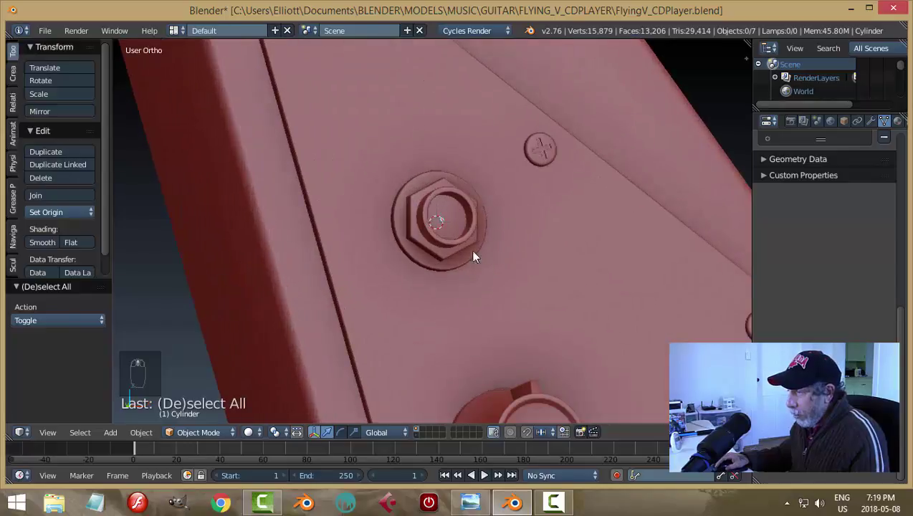
right_click(464, 242)
shift+right_click(410, 203)
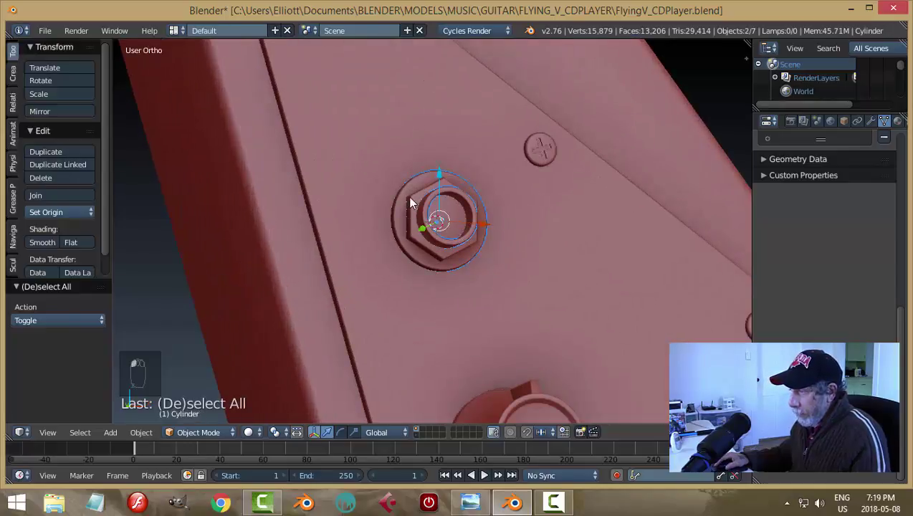
key(ctrl+j)
key(a)
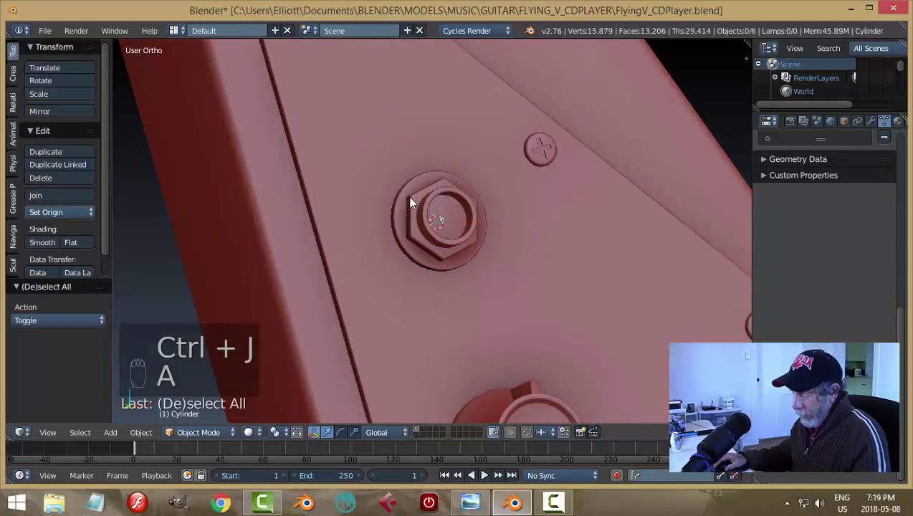
key(ctrl+s)
click(408, 196)
In front wireframe view, add a 32-vertex mesh circle with radius 1 and rotate it 90° about X.
scroll(490, 225, down, 5)
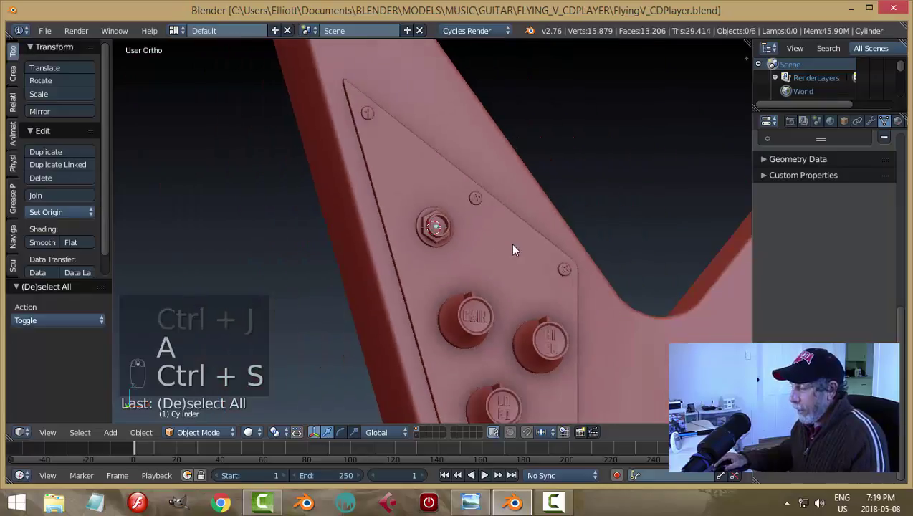
middle_drag(513, 249, 512, 273)
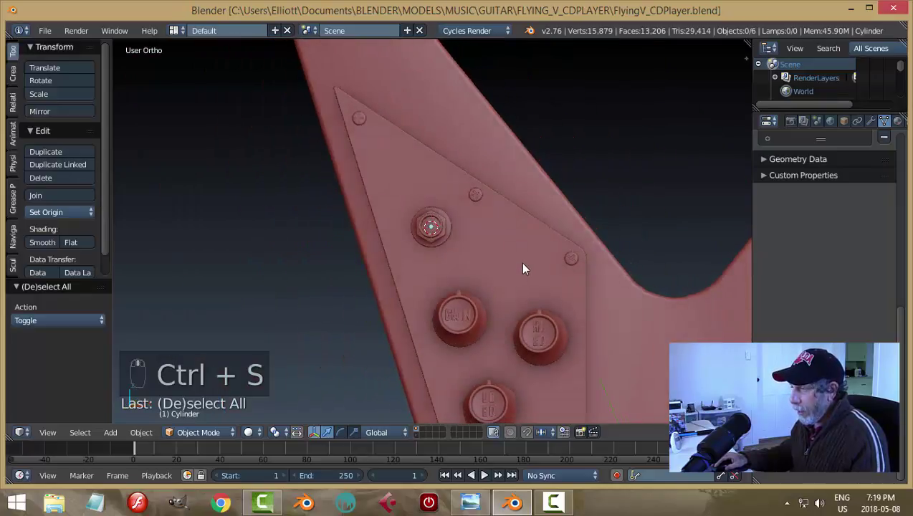
key(KP_1)
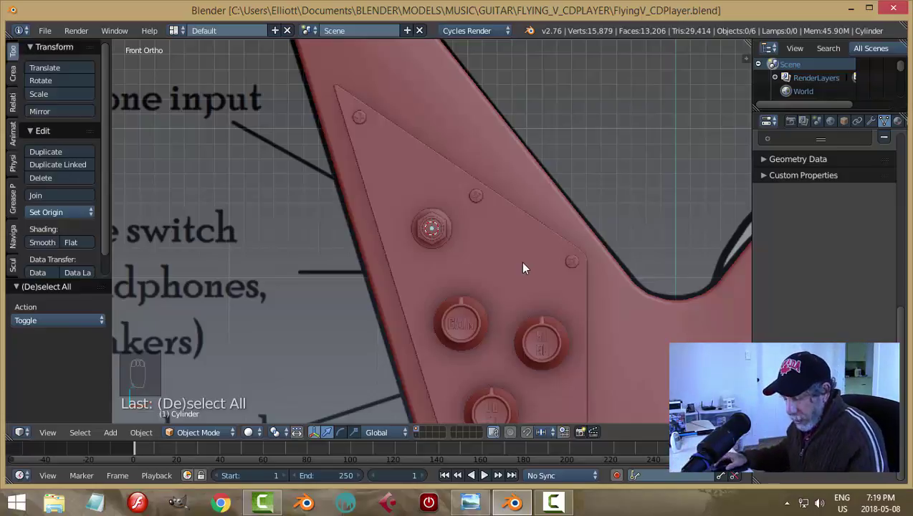
key(z)
click(602, 264)
shift+middle_drag(568, 288, 537, 265)
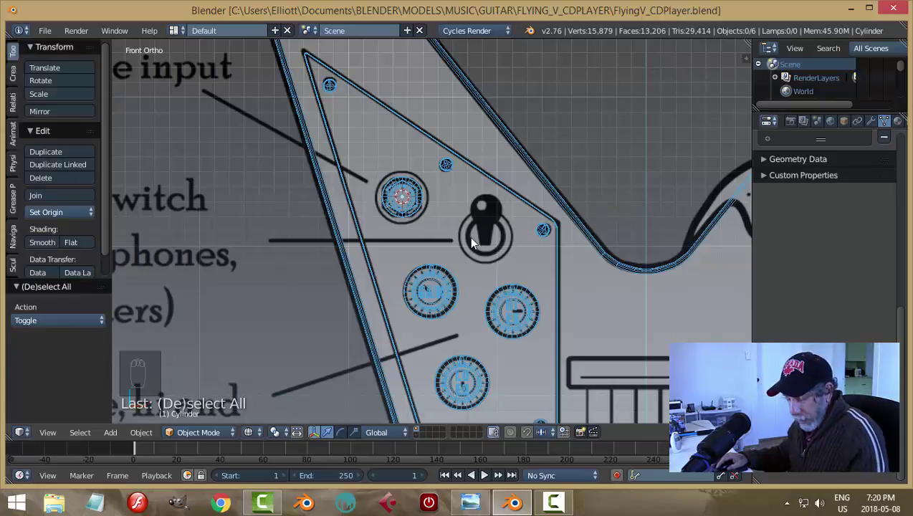
key(shift+a)
click(577, 264)
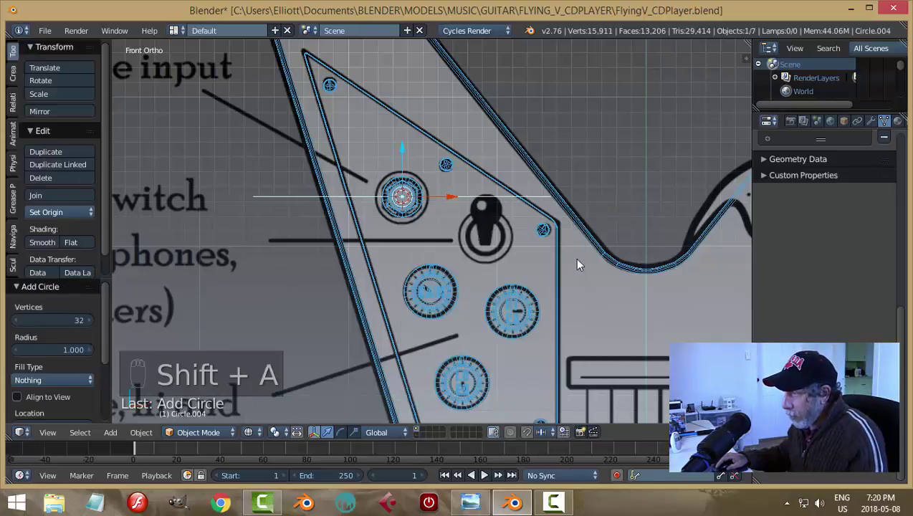
text(rx90)
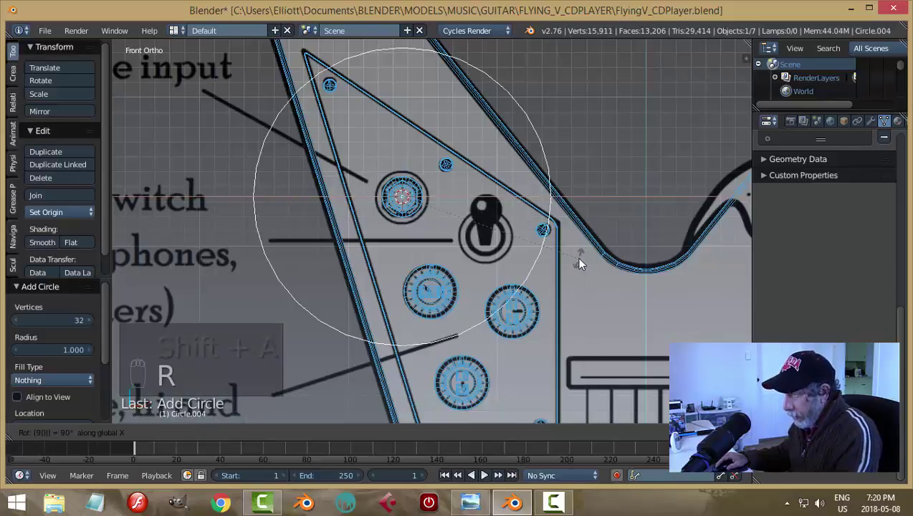
key(Return)
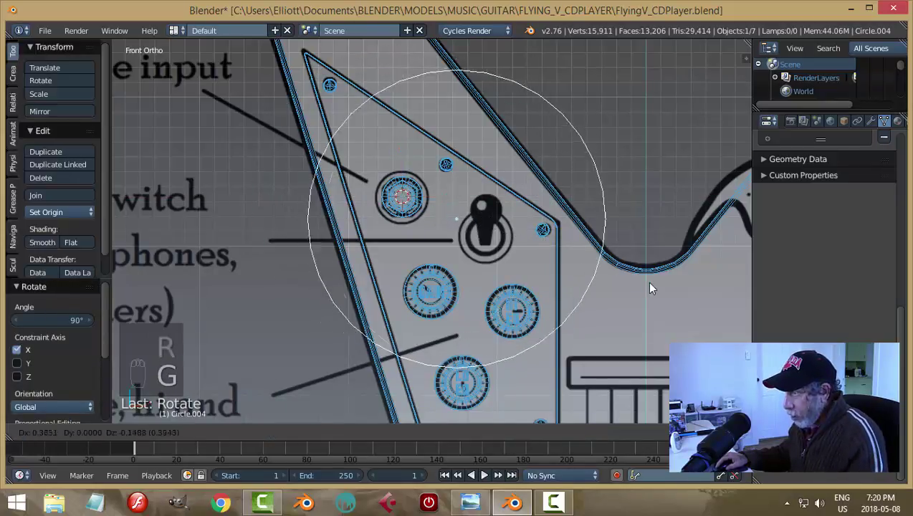
Move the circle 0.563 in X and -0.270 in Z onto the toggle switch drawing, and scale it by 0.203 and 0.940.
click(661, 297)
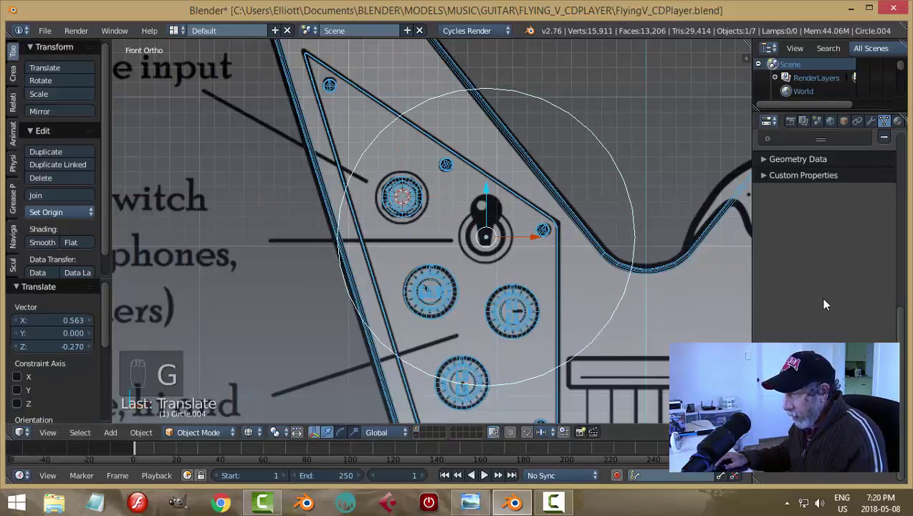
key(s)
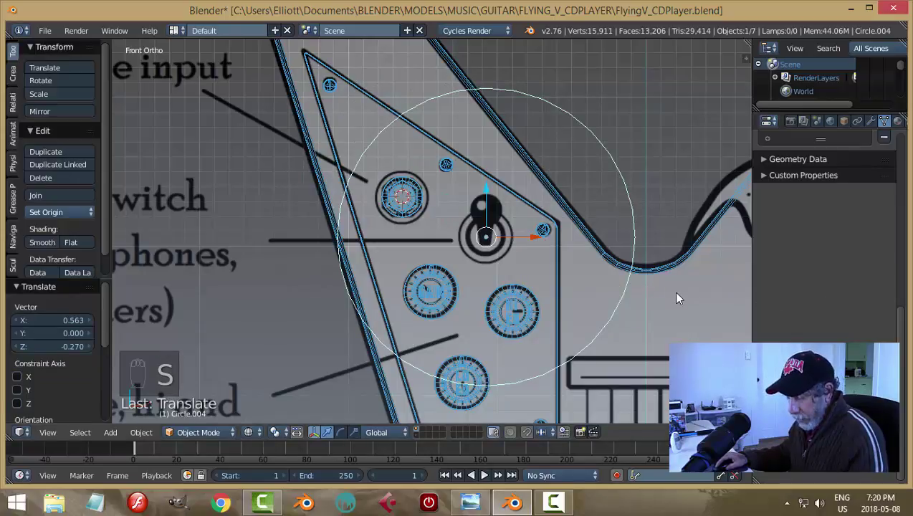
key(s)
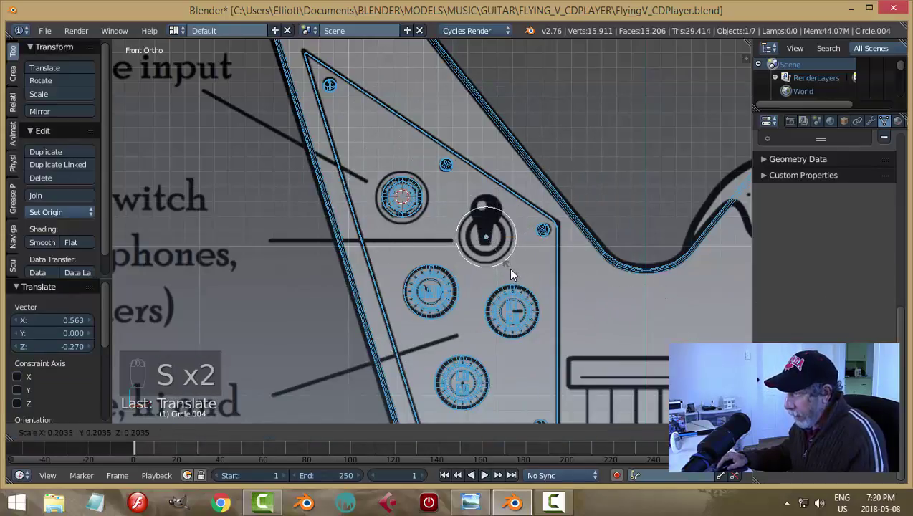
click(510, 272)
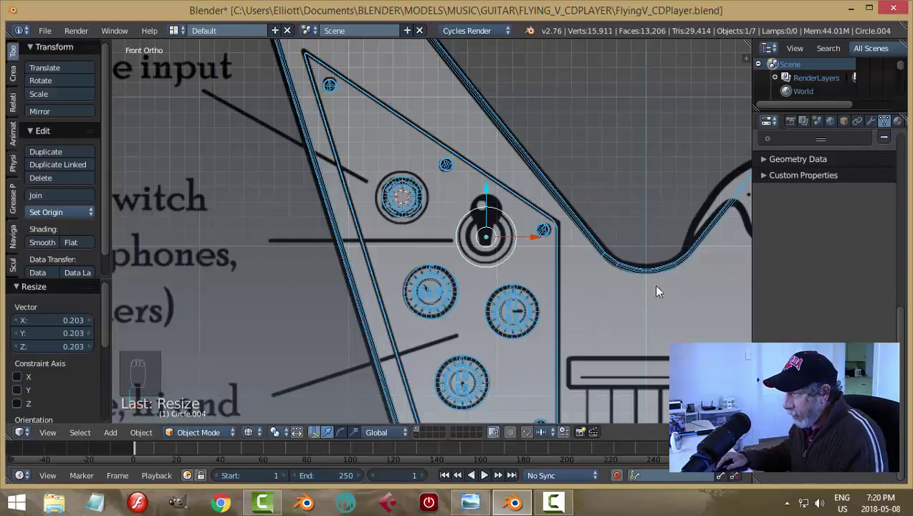
key(s)
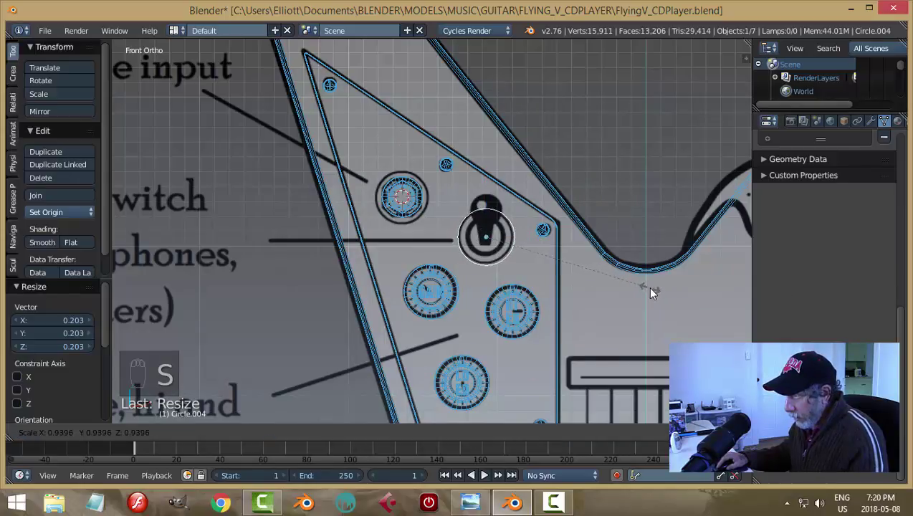
click(645, 286)
Fine-tune the circle on the switch's outer ring by moving it -0.009 in X and scaling it by 0.959.
scroll(649, 281, up, 3)
scroll(645, 276, up, 2)
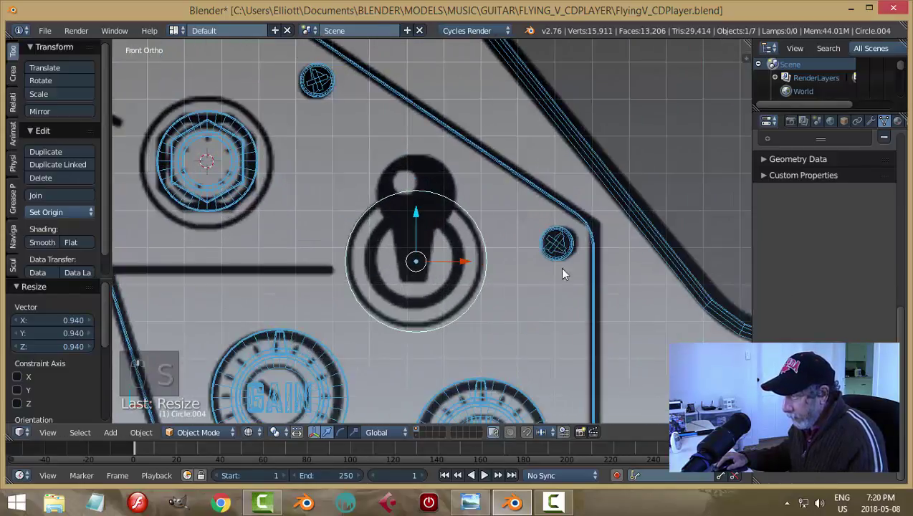
drag(462, 263, 463, 264)
key(s)
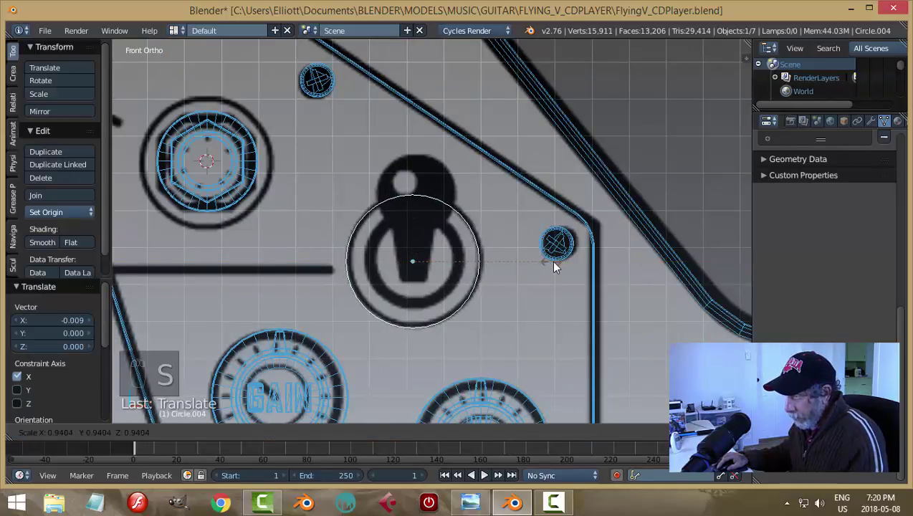
click(555, 267)
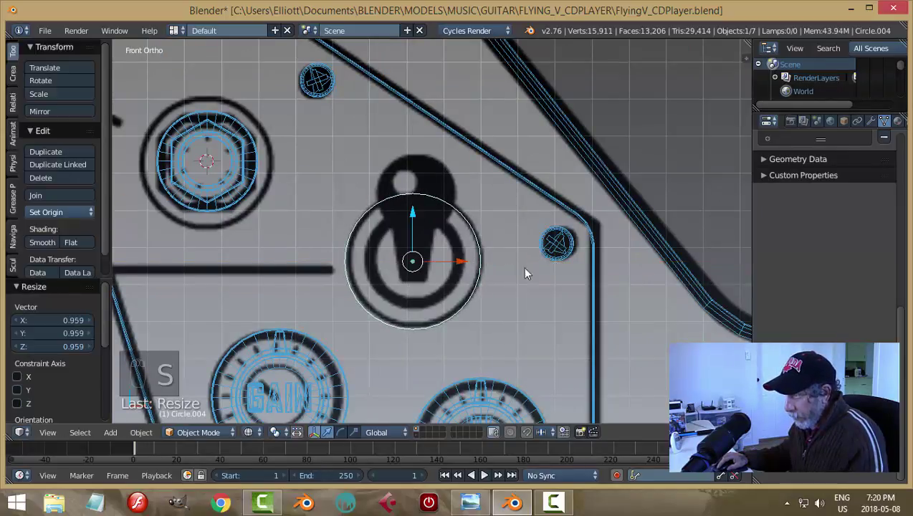
click(412, 214)
Fill the toggle switch circle with a face in Edit Mode and extrude it about 0.015 outward along negative Y.
middle_drag(486, 310, 480, 252)
key(Tab)
click(597, 260)
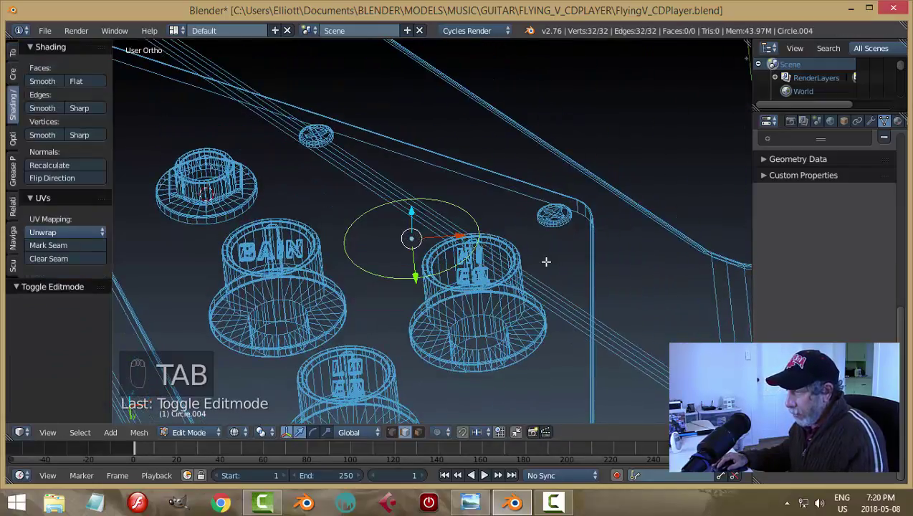
key(f)
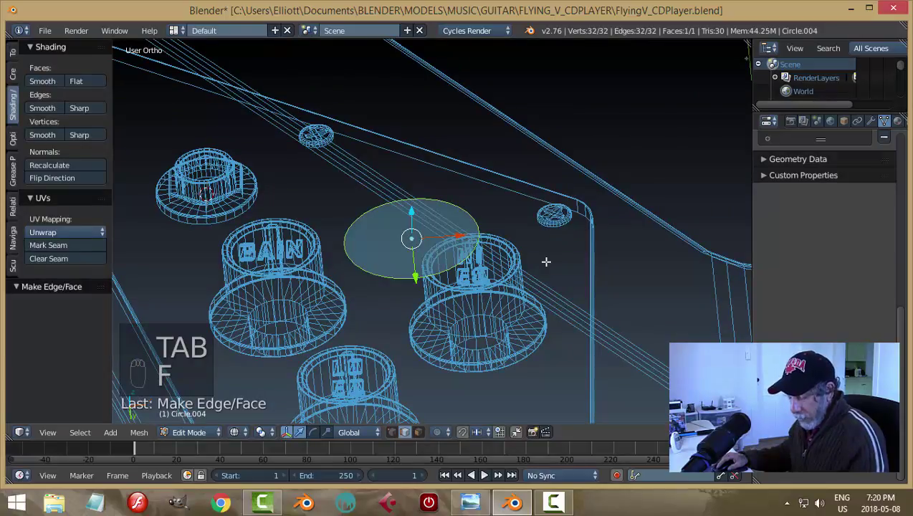
key(z)
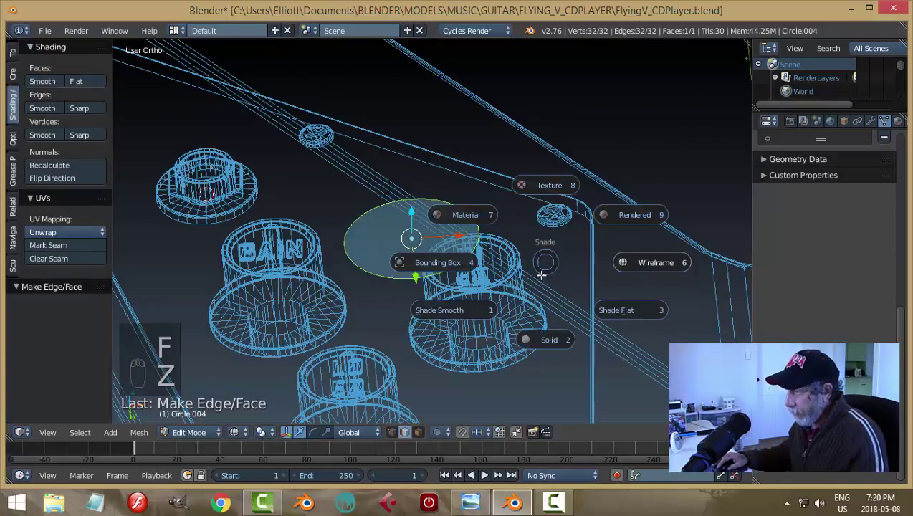
click(545, 342)
key(KP_1)
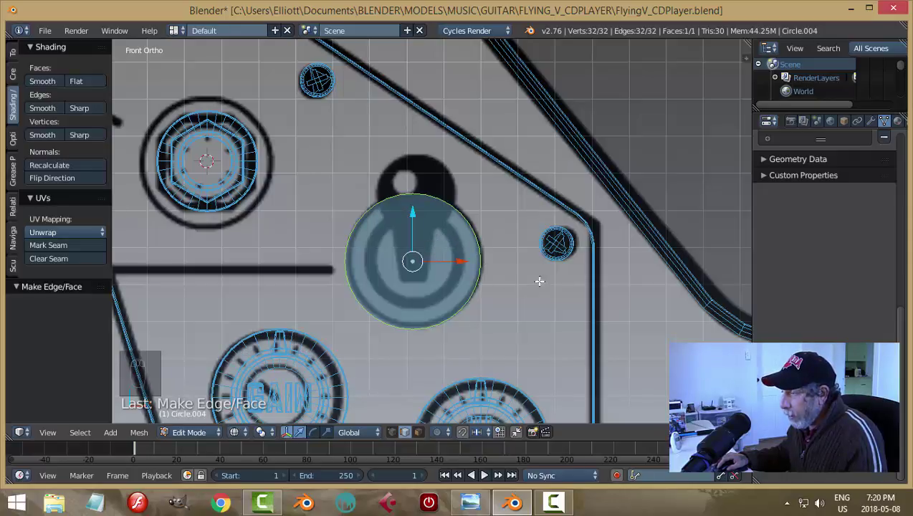
middle_drag(500, 332, 507, 209)
key(e)
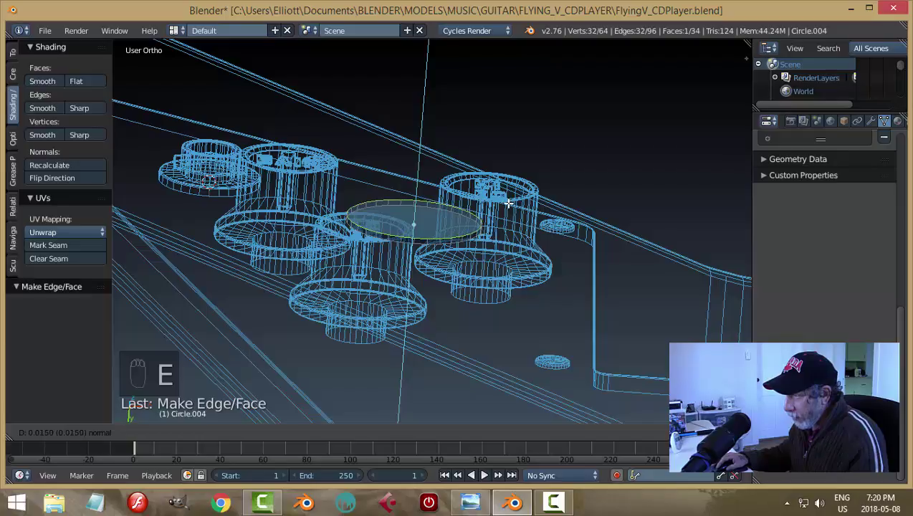
click(507, 201)
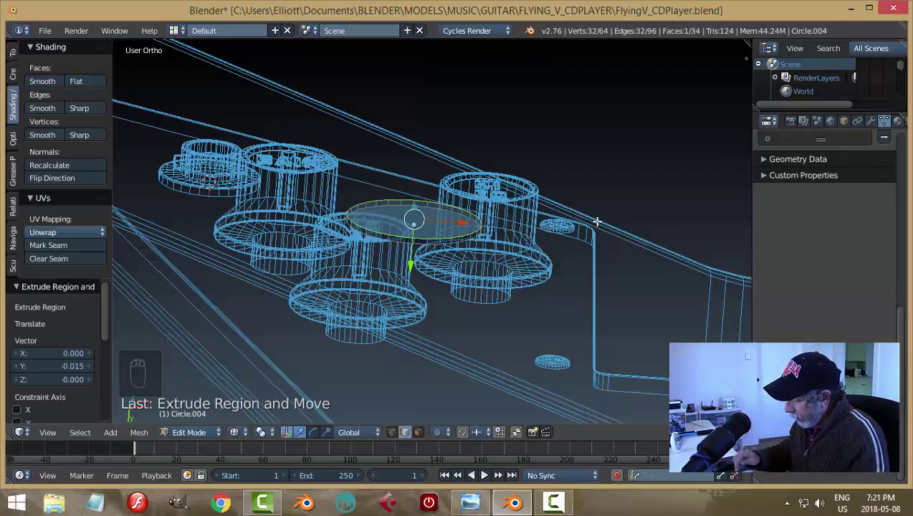
Inset the disc's front face by about 0.23 and extrude the inner face about 0.055 outward along negative Y.
key(KP_1)
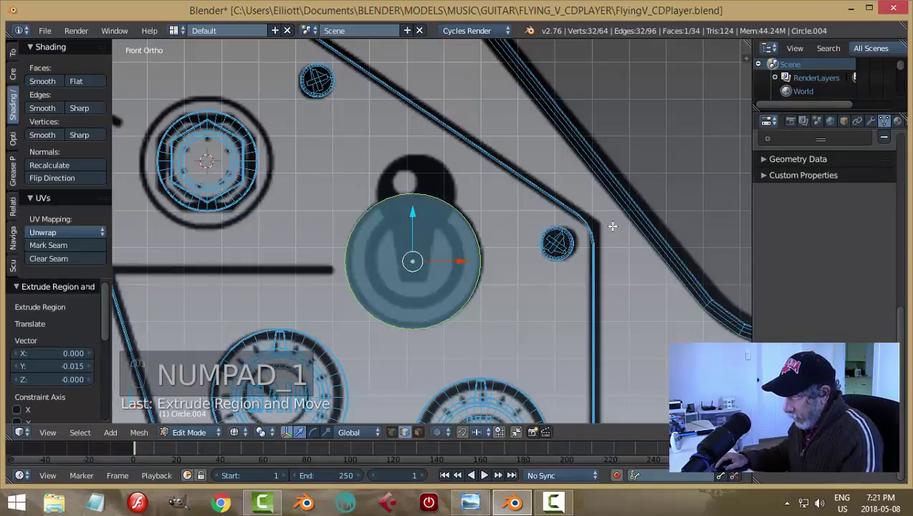
key(i)
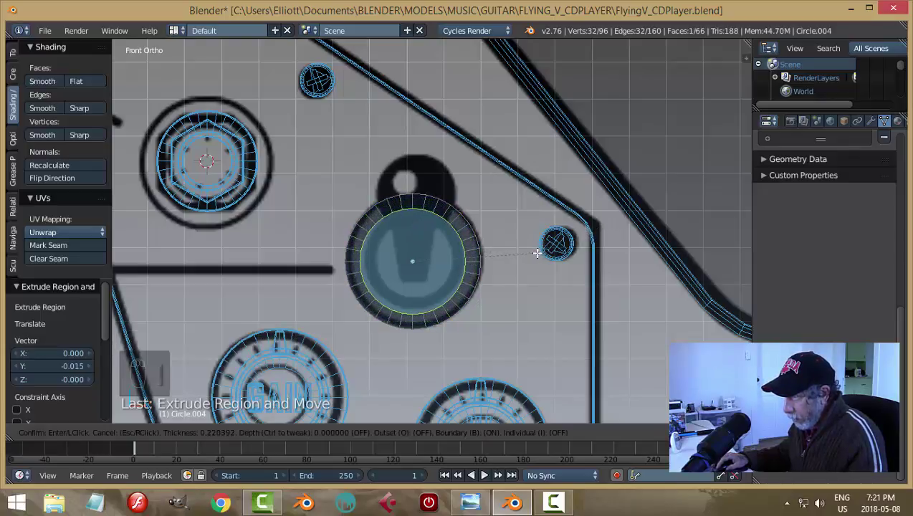
click(534, 255)
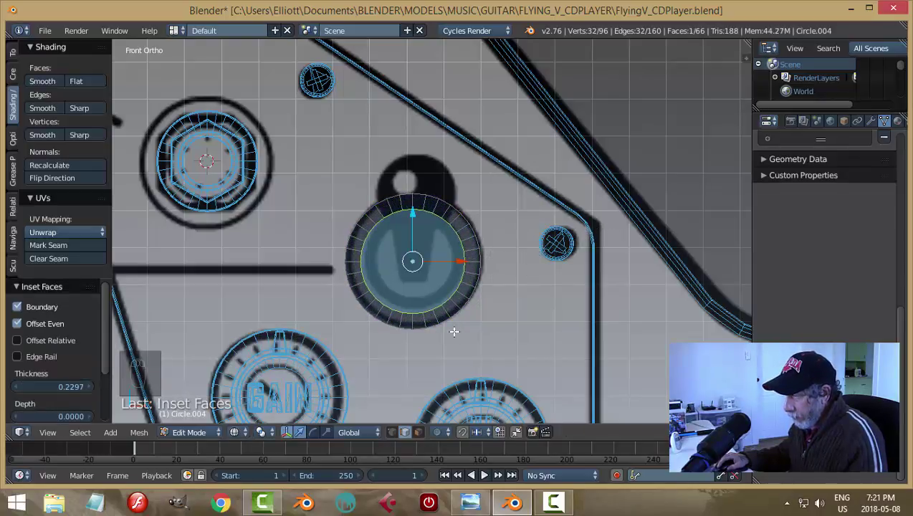
middle_drag(455, 331, 463, 226)
key(e)
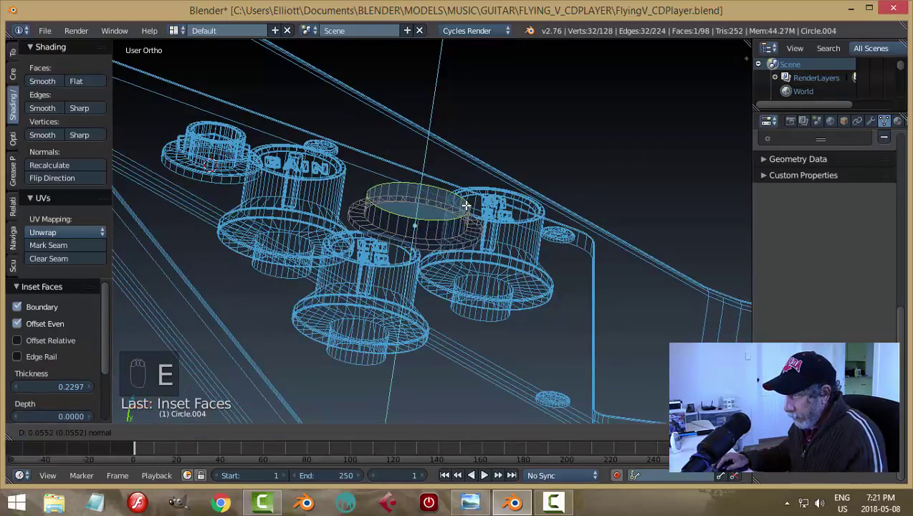
click(466, 206)
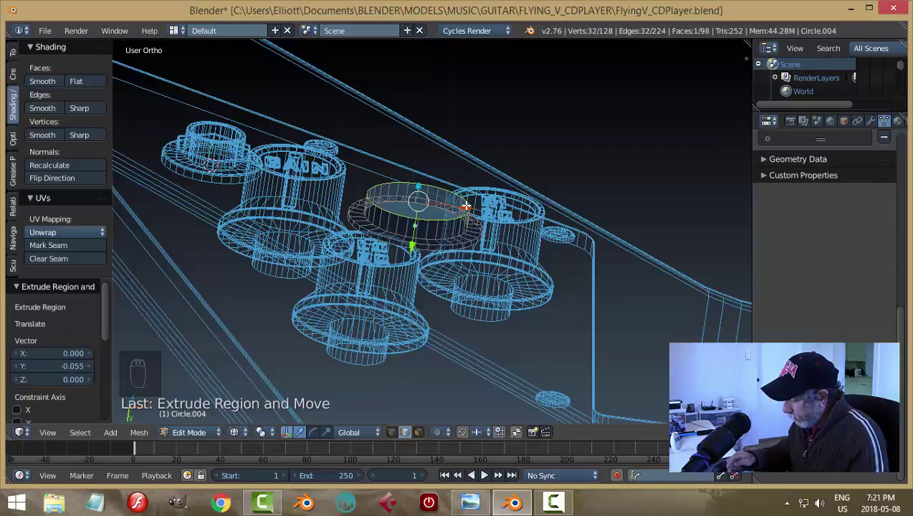
Inset the selected top face of the ring between the jack and the HI EQ knob by about 0.13.
key(KP_1)
key(i)
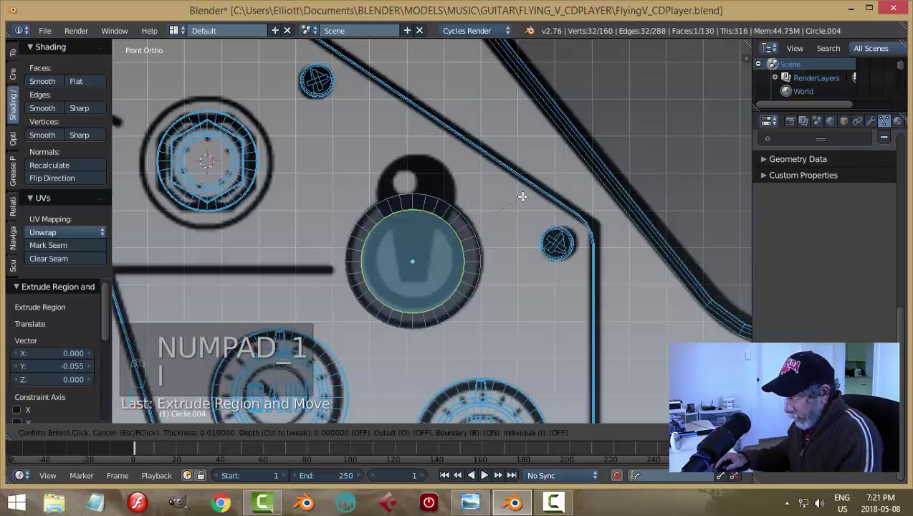
click(484, 218)
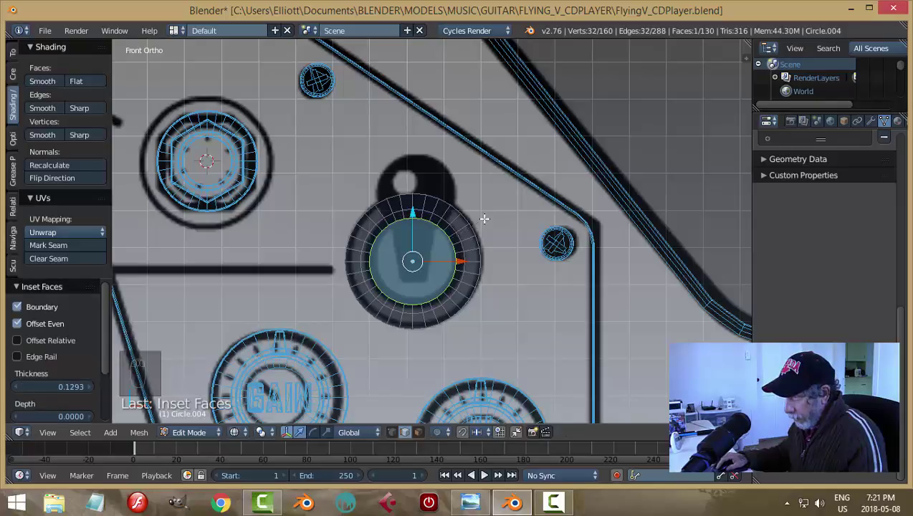
Extrude the inset face and sink it about 0.038 along Y into the ring.
middle_drag(514, 326, 452, 237)
key(e)
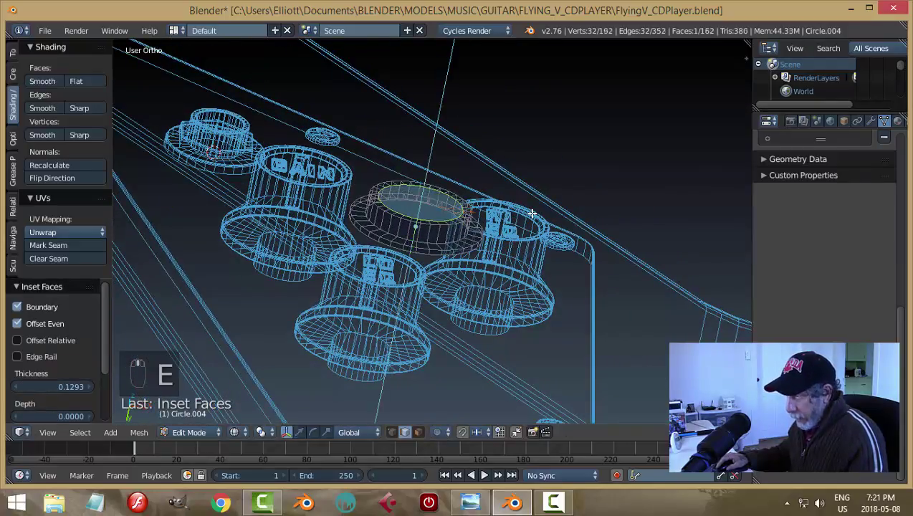
right_click(450, 235)
key(e)
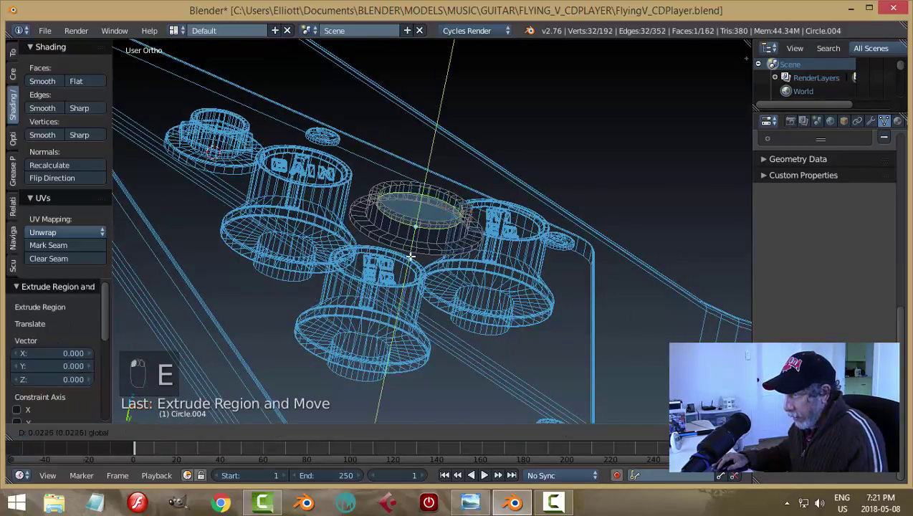
click(410, 261)
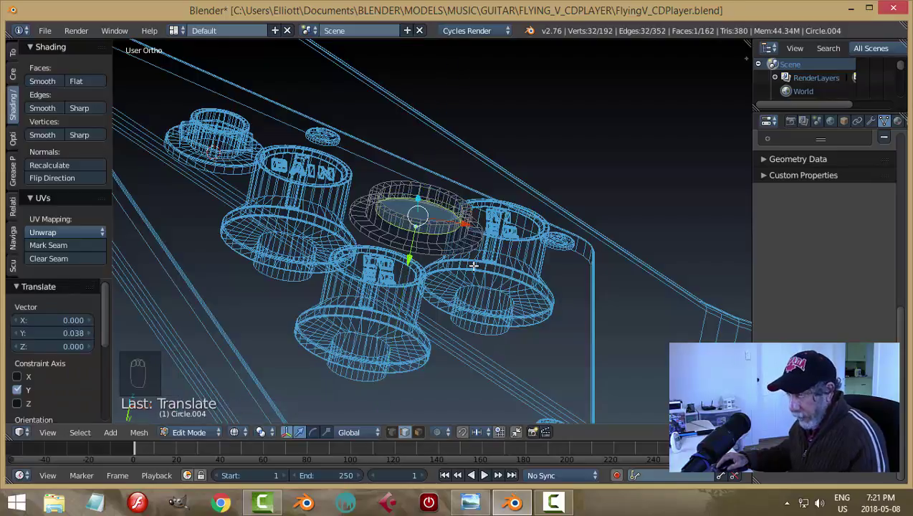
Return to Object Mode, display the model in solid shading and inspect the hollowed ring among the knobs.
key(a)
key(Tab)
click(383, 267)
key(z)
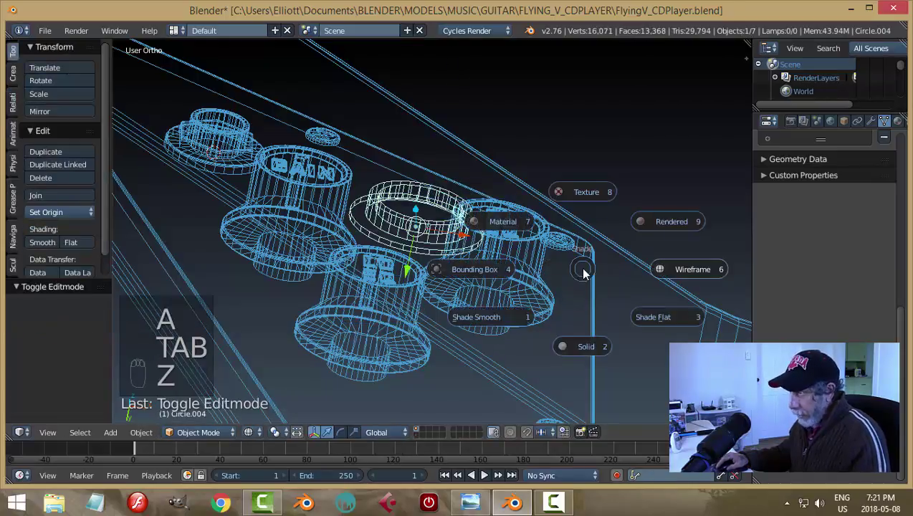
click(585, 337)
middle_drag(601, 244, 572, 280)
key(a)
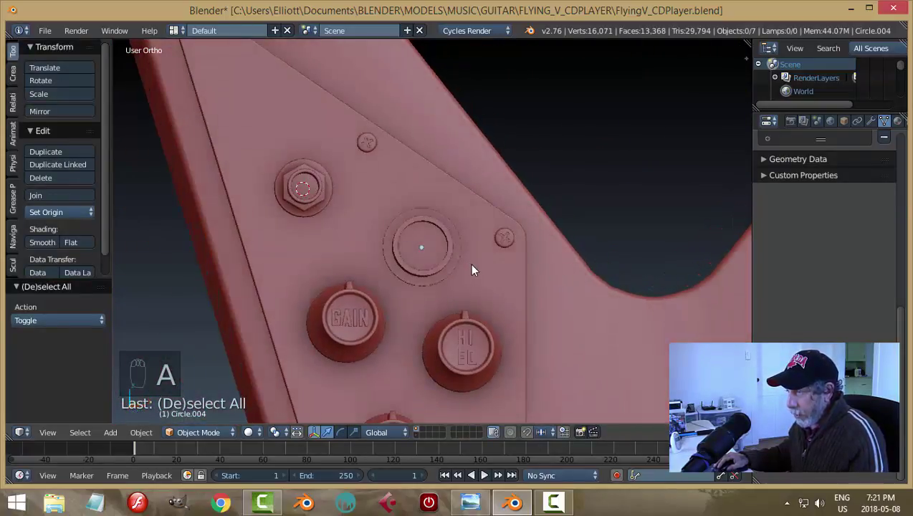
middle_drag(470, 263, 466, 188)
scroll(473, 251, up, 3)
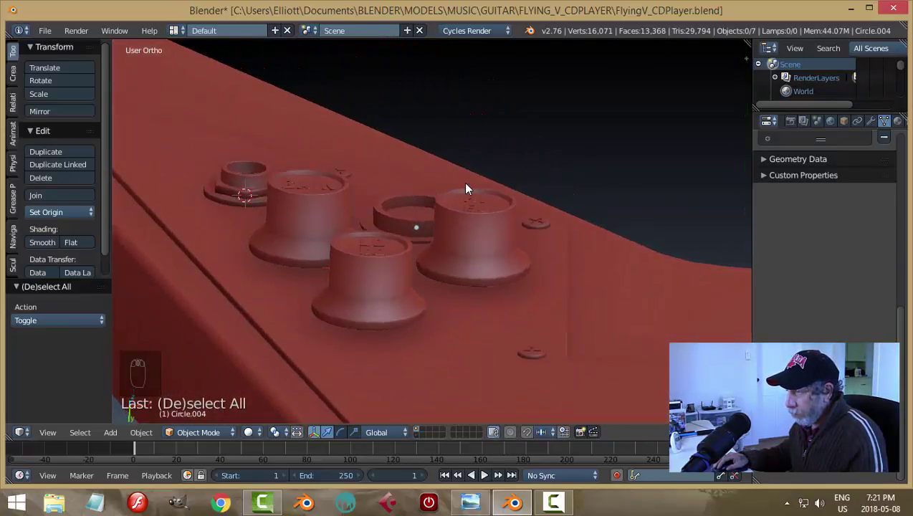
Apply rotation and scale to the hollowed ring.
right_click(403, 229)
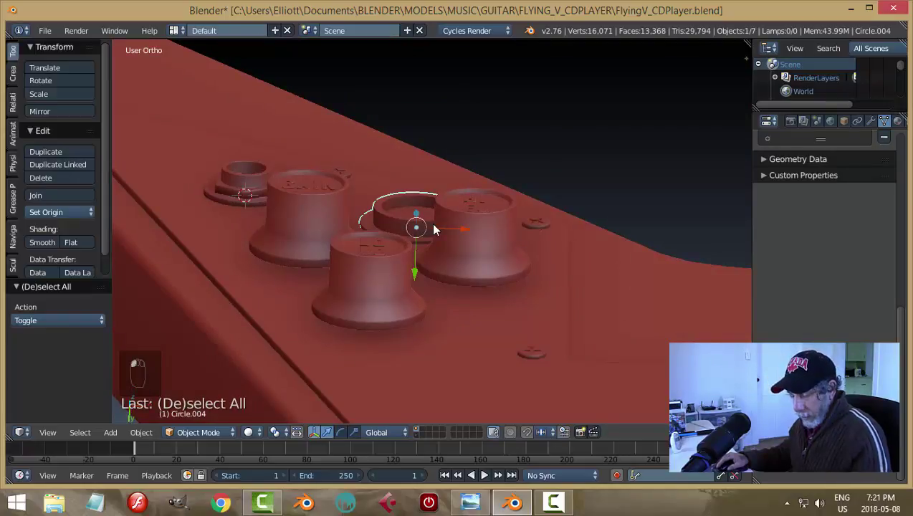
key(ctrl+a)
click(434, 227)
Bevel the ring's outer flange edge and both rim edge loops with a multi-segment bevel about 0.006 wide.
middle_drag(426, 247, 422, 275)
key(Tab)
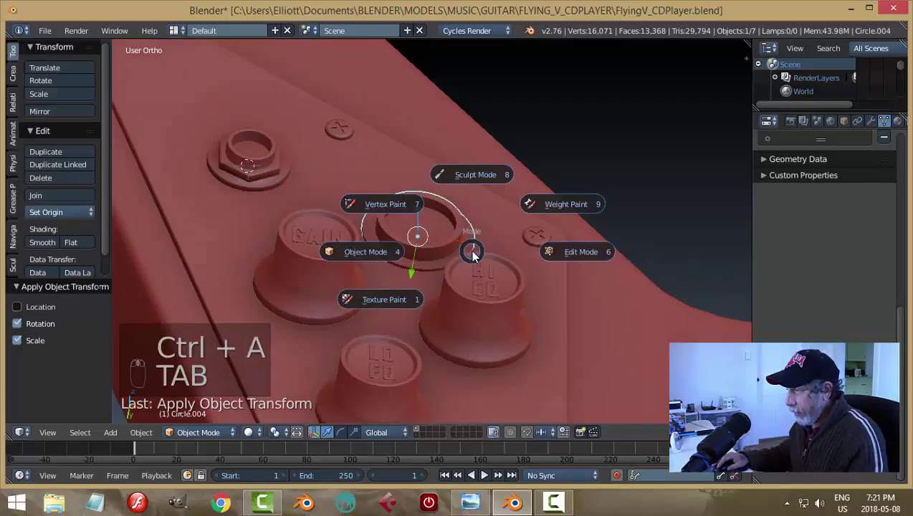
click(547, 252)
scroll(514, 251, up, 3)
key(ctrl+Tab)
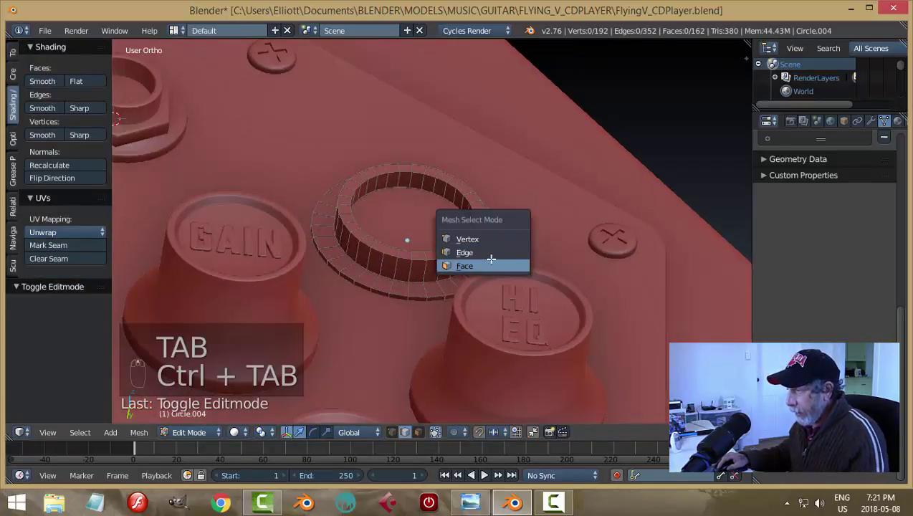
click(488, 264)
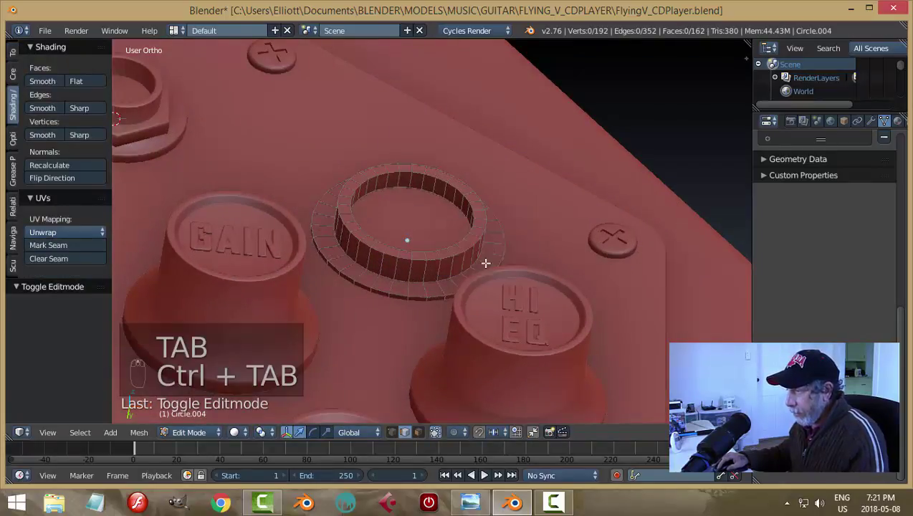
alt+click(435, 273)
alt+shift+click(437, 254)
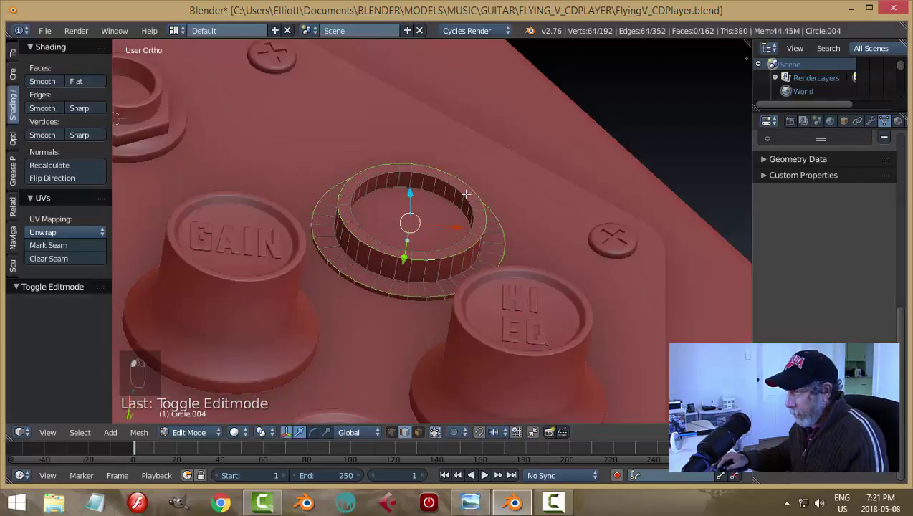
alt+shift+click(504, 252)
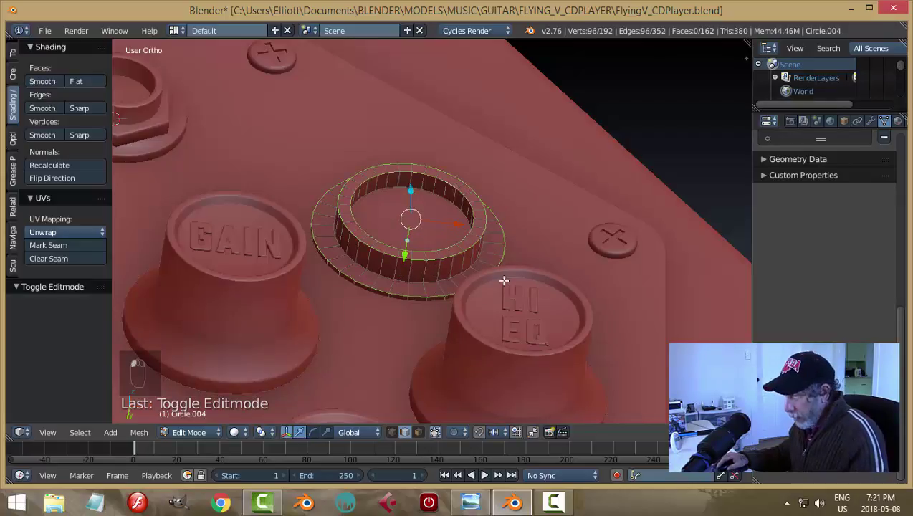
key(ctrl+b)
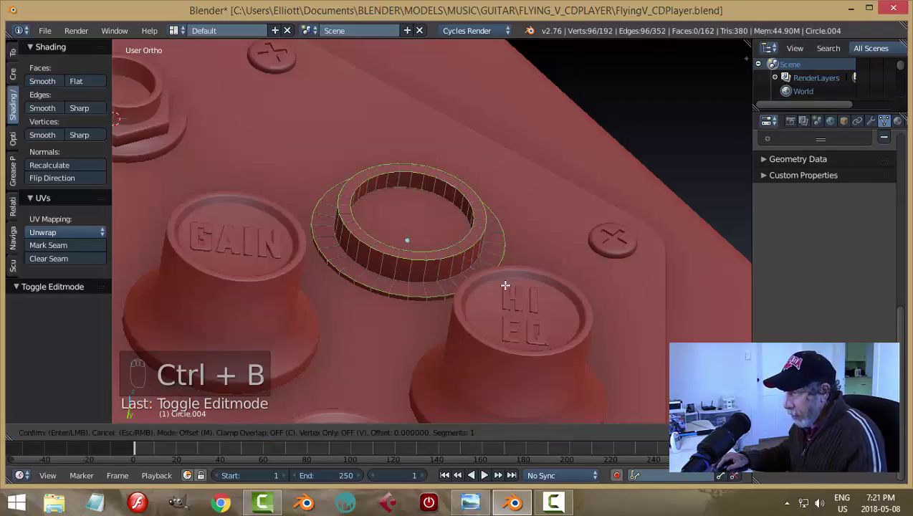
scroll(506, 286, up, 1)
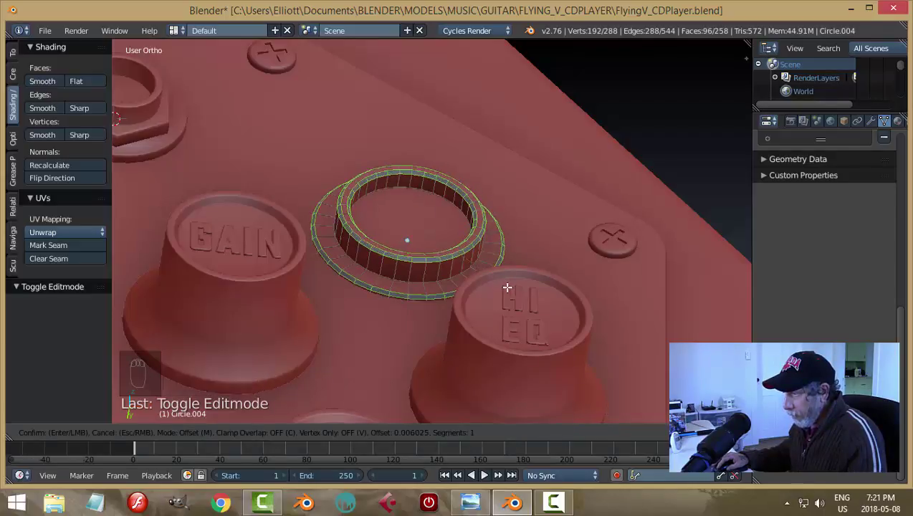
scroll(507, 287, up, 1)
click(507, 288)
key(a)
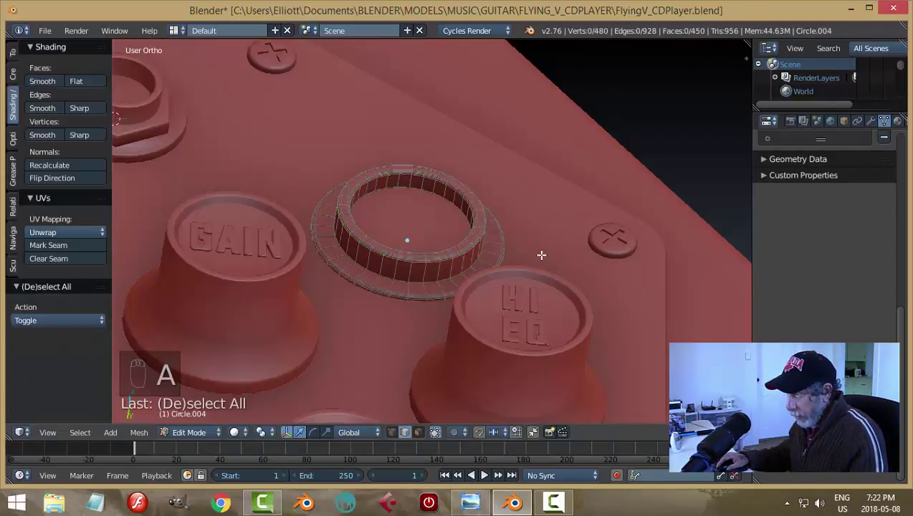
Return the ring to Object Mode, give it smooth shading and deselect it.
key(Tab)
click(433, 256)
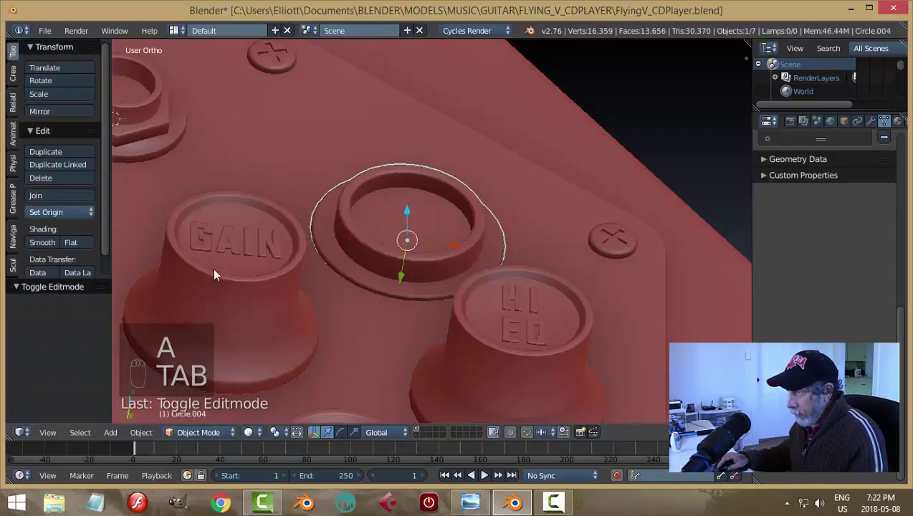
click(49, 245)
key(a)
key(a)
scroll(468, 245, down, 3)
scroll(485, 307, up, 2)
middle_drag(468, 246, 488, 214)
Snap the 3D cursor to the centre of the ring's recessed floor face, then return to Object Mode.
right_click(417, 219)
key(Tab)
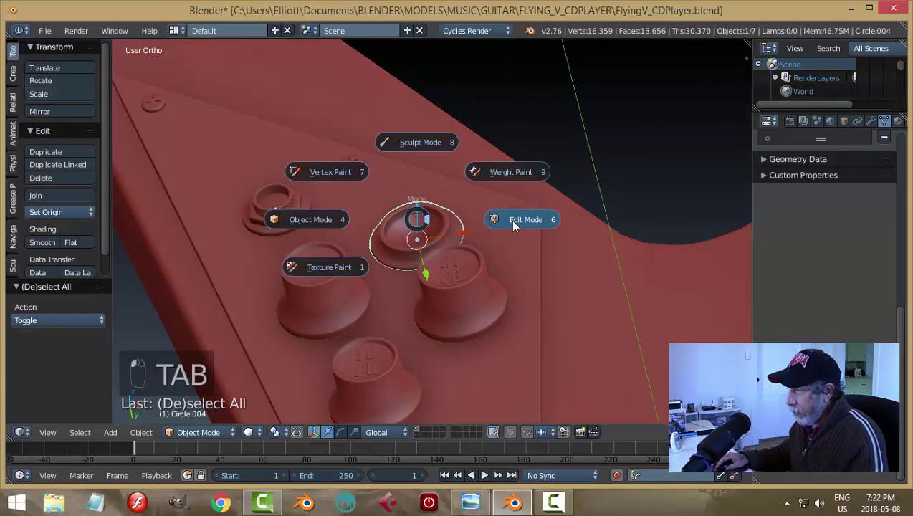
click(513, 221)
scroll(464, 234, up, 3)
key(ctrl+Tab)
click(391, 249)
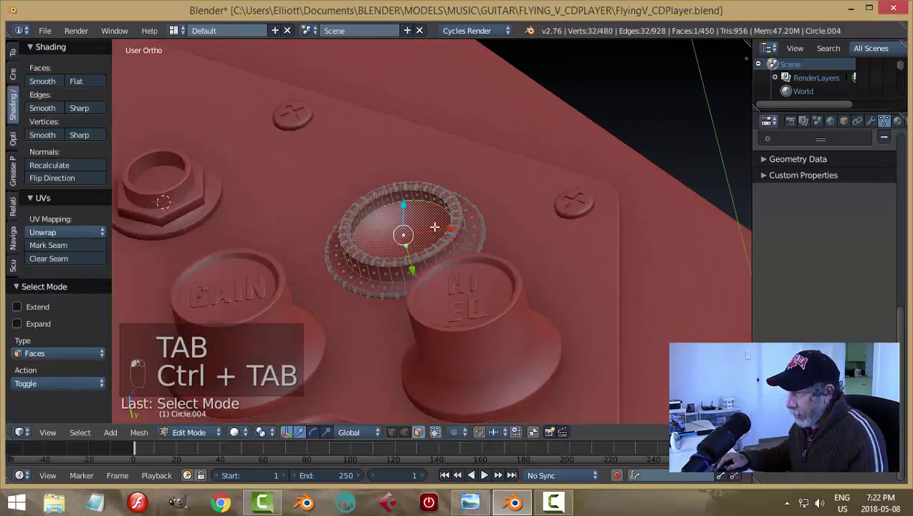
middle_drag(435, 227, 541, 210)
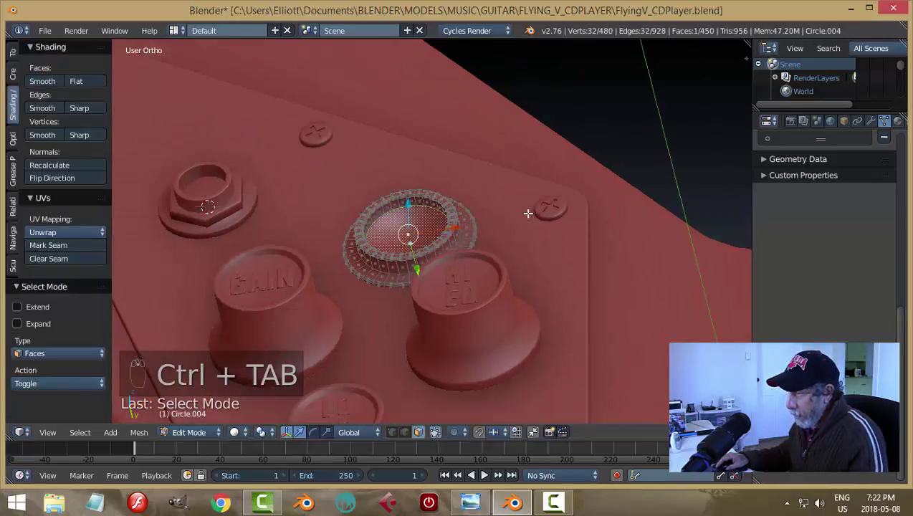
middle_drag(498, 247, 508, 233)
key(shift+s)
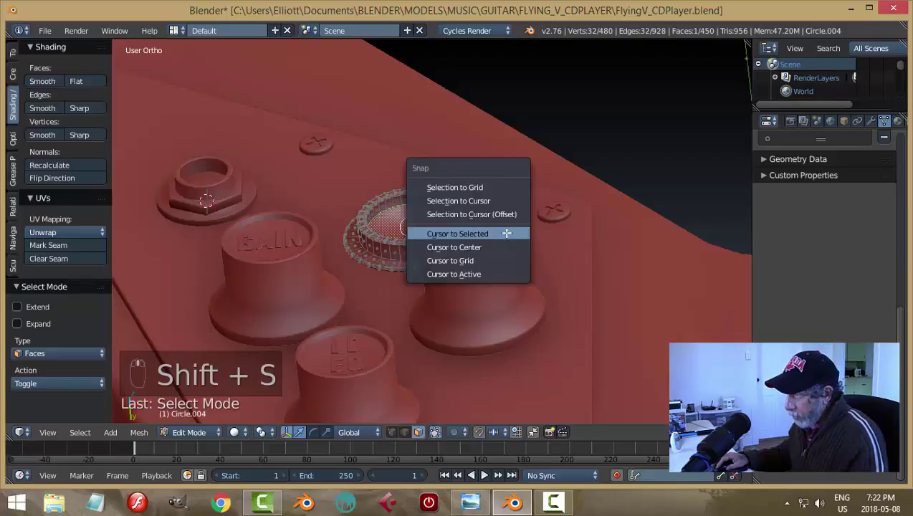
click(507, 233)
key(a)
key(Tab)
click(391, 225)
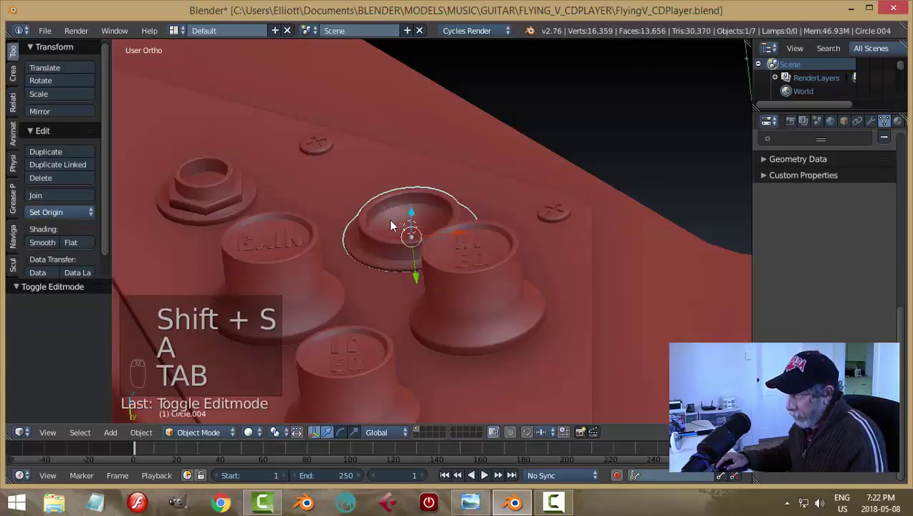
Add a UV sphere at the 3D cursor and rotate it 90° about the X axis.
middle_drag(467, 252, 502, 289)
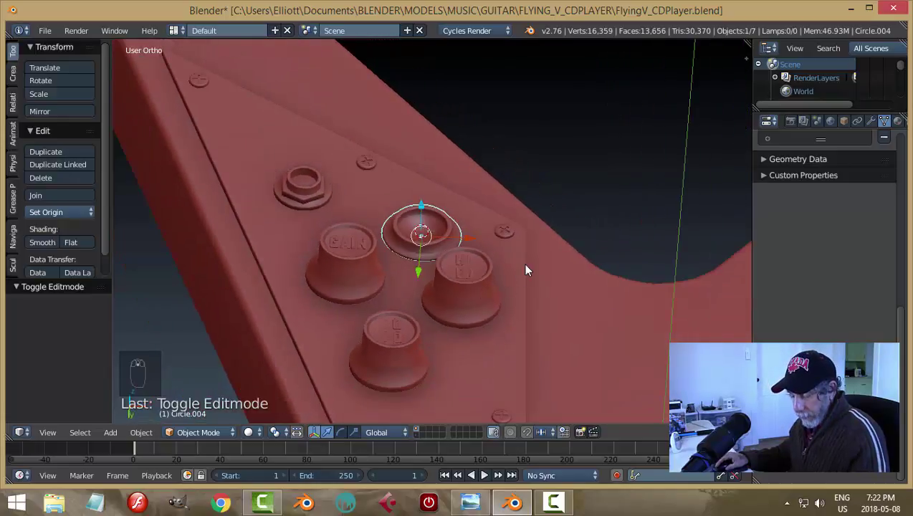
key(shift+a)
mouse_move(525, 268)
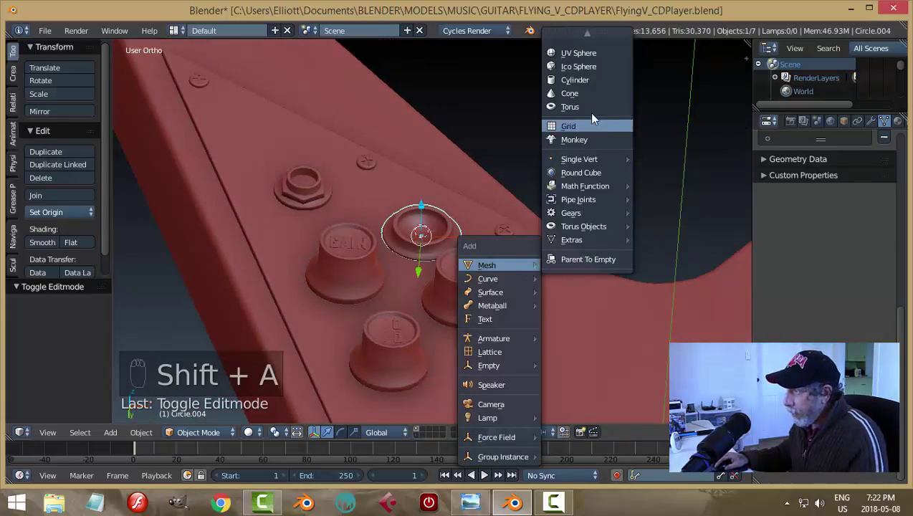
click(580, 53)
key(r)
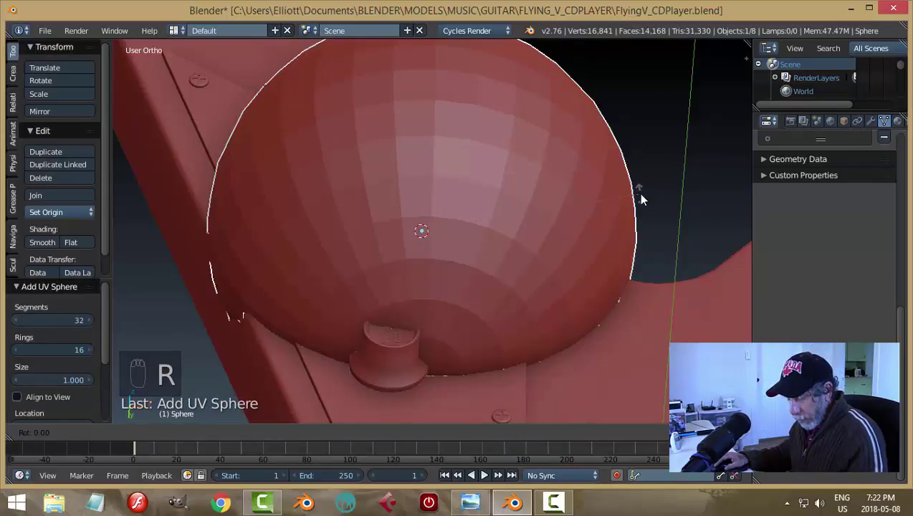
key(x)
key(9)
key(0)
key(Return)
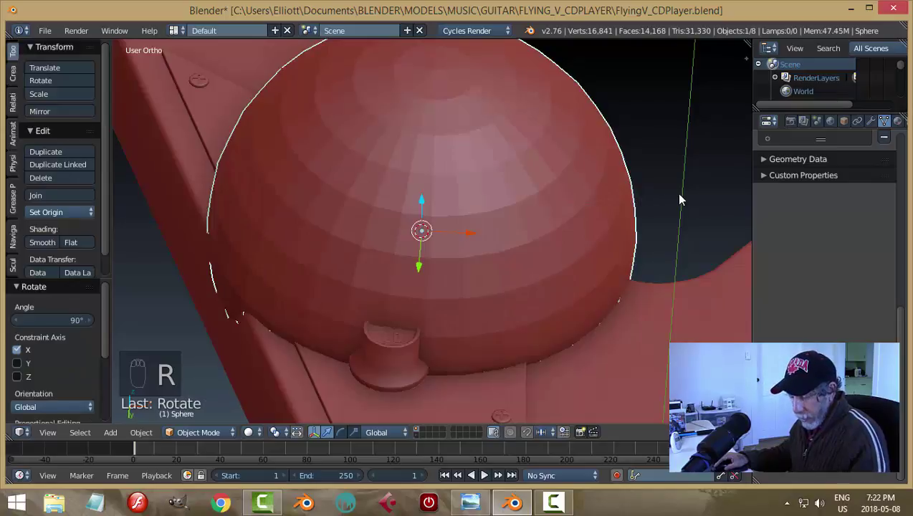
Scale the sphere to about 0.114 to fit inside the ring, and flatten it to about 0.68 along Y.
key(s)
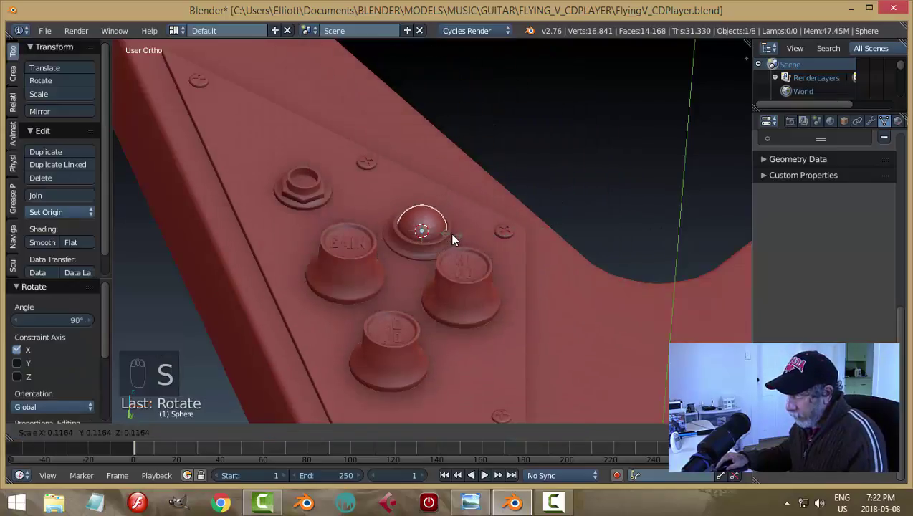
click(449, 234)
mouse_move(449, 233)
middle_down()
mouse_move(425, 270)
mouse_move(391, 269)
mouse_move(452, 238)
mouse_move(446, 318)
mouse_move(452, 239)
middle_up()
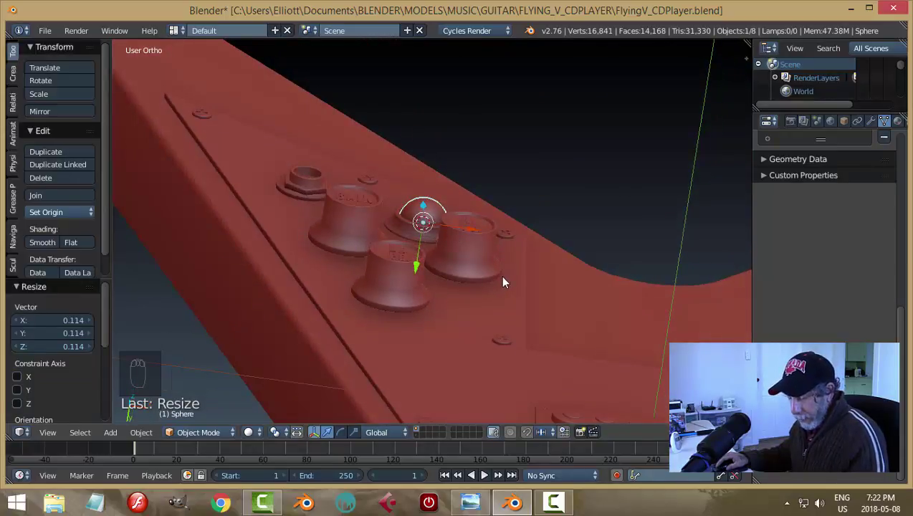
key(s)
key(y)
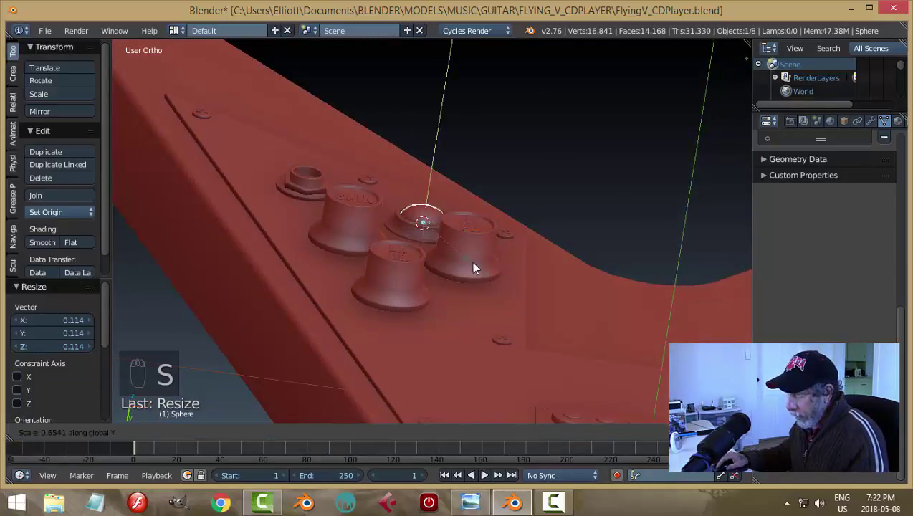
click(472, 261)
Move the flattened sphere about -0.004 along the Y axis.
middle_drag(471, 261, 446, 277)
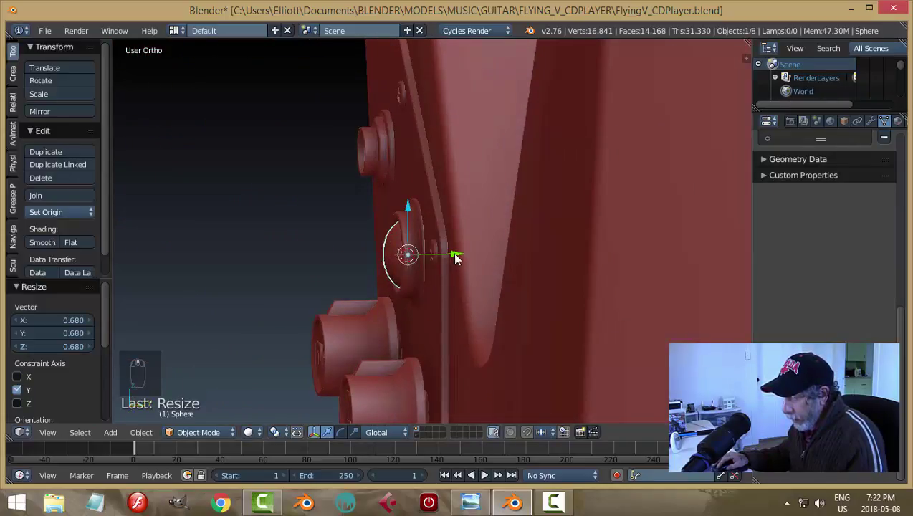
key(g)
key(y)
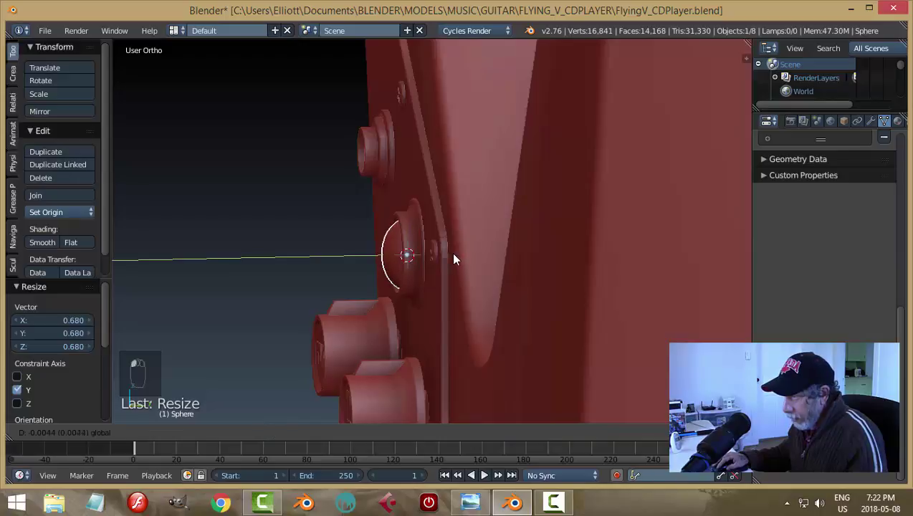
click(451, 252)
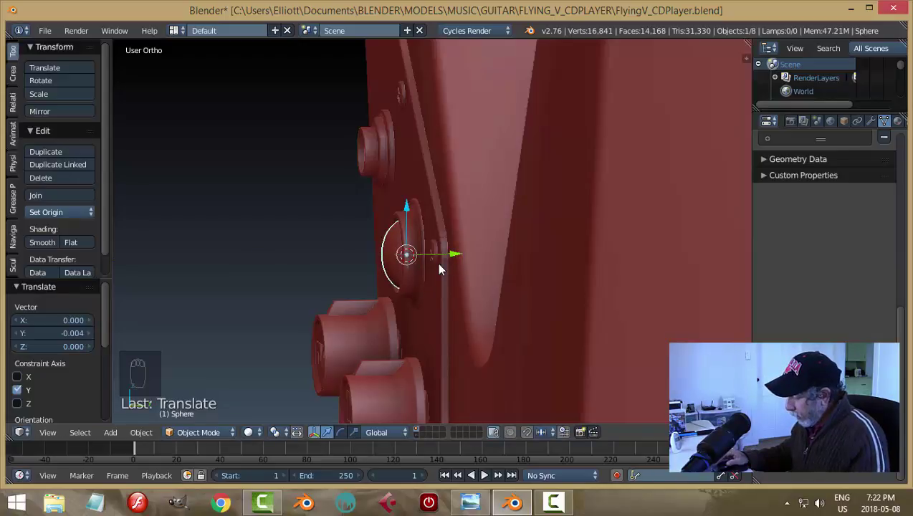
Show the flattened sphere in wireframe from the right side and open its mesh in vertex select mode with nothing selected.
key(z)
click(532, 270)
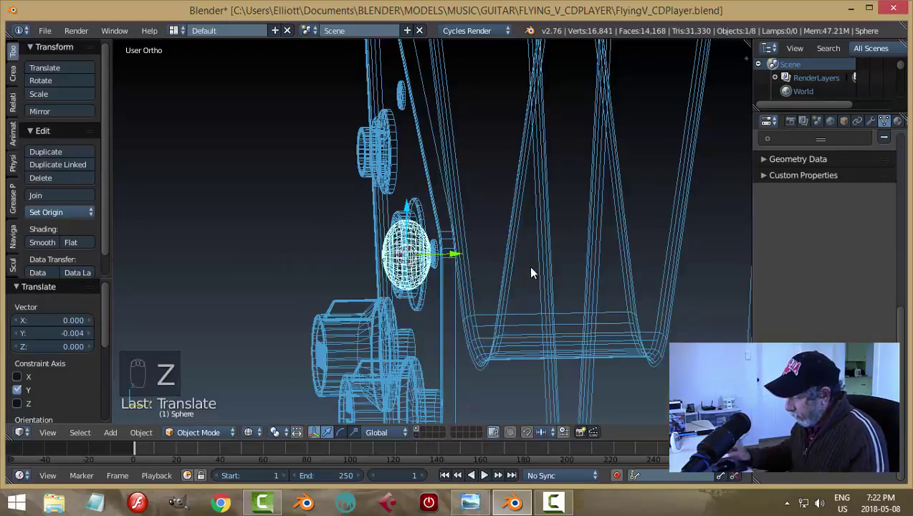
key(KP_1)
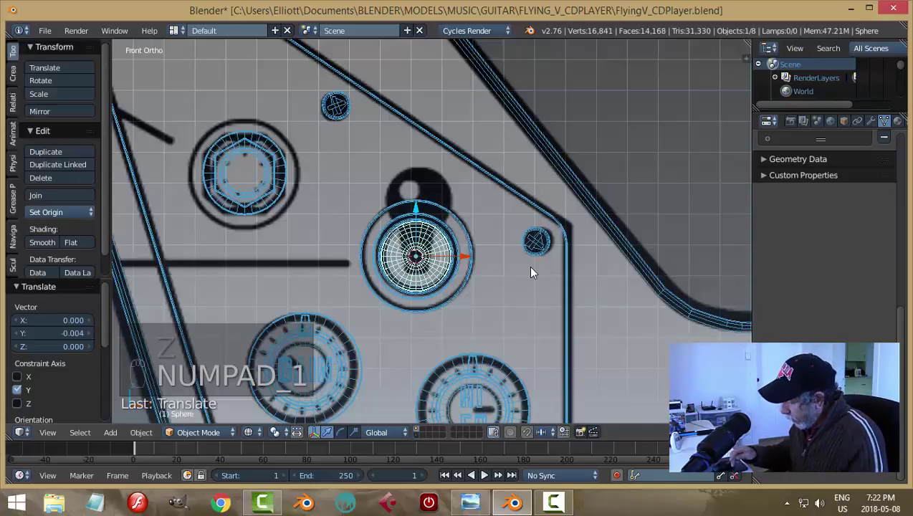
key(KP_3)
key(Tab)
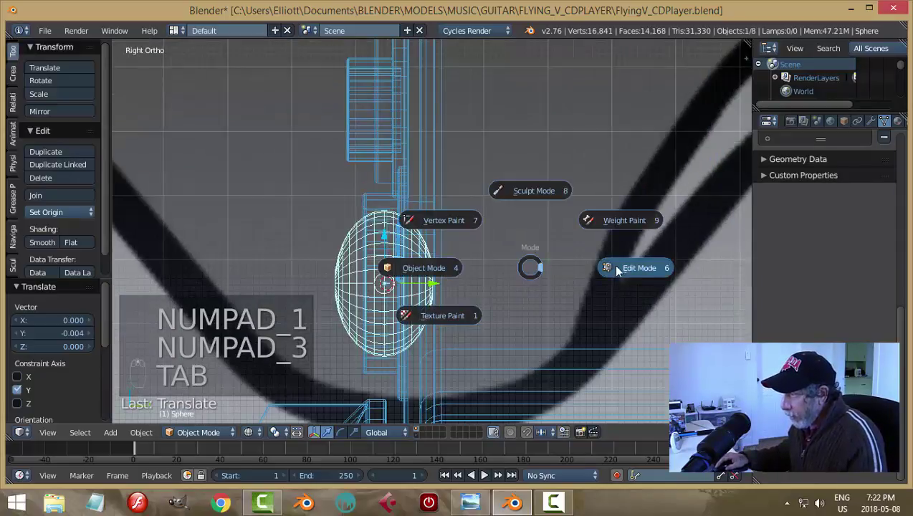
click(616, 269)
key(ctrl+Tab)
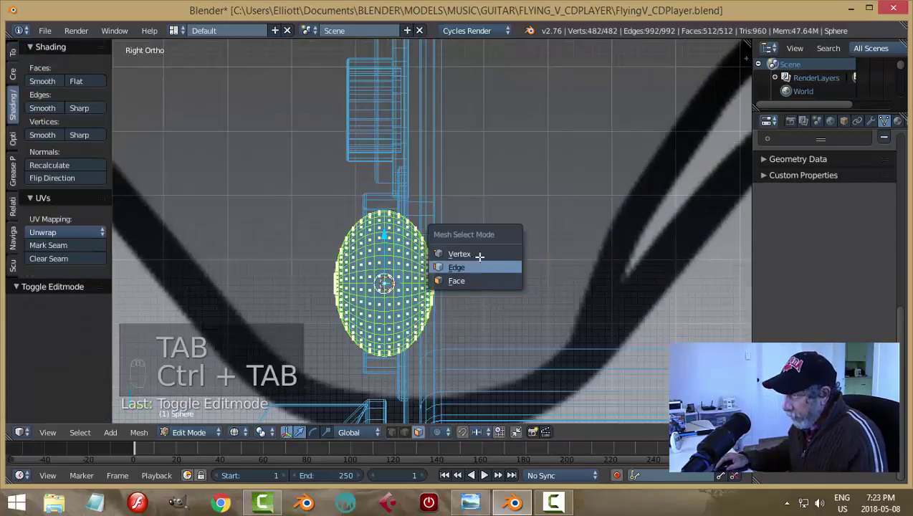
click(521, 256)
key(a)
scroll(503, 302, up, 2)
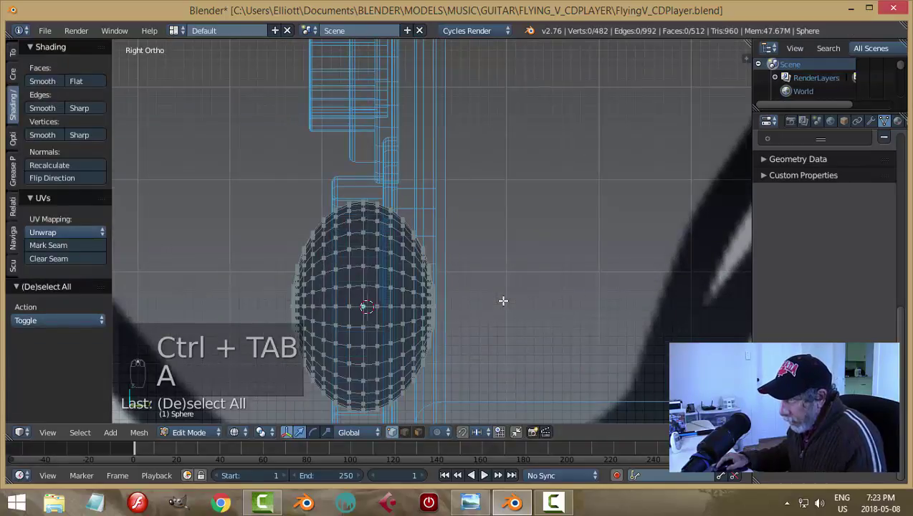
Delete the vertices of the sphere's rear half to leave a dome, then return to Object Mode with solid shading.
scroll(504, 302, down, 2)
key(b)
drag(486, 396, 388, 172)
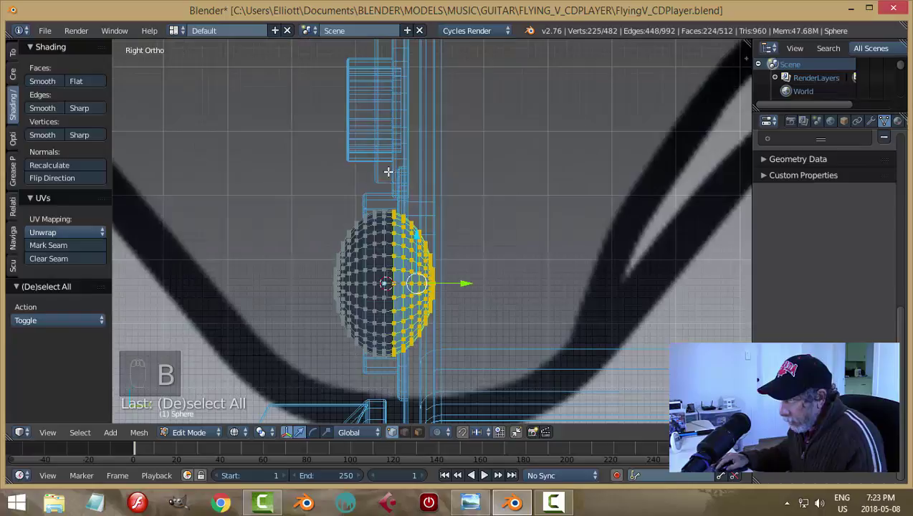
key(x)
click(517, 209)
key(Tab)
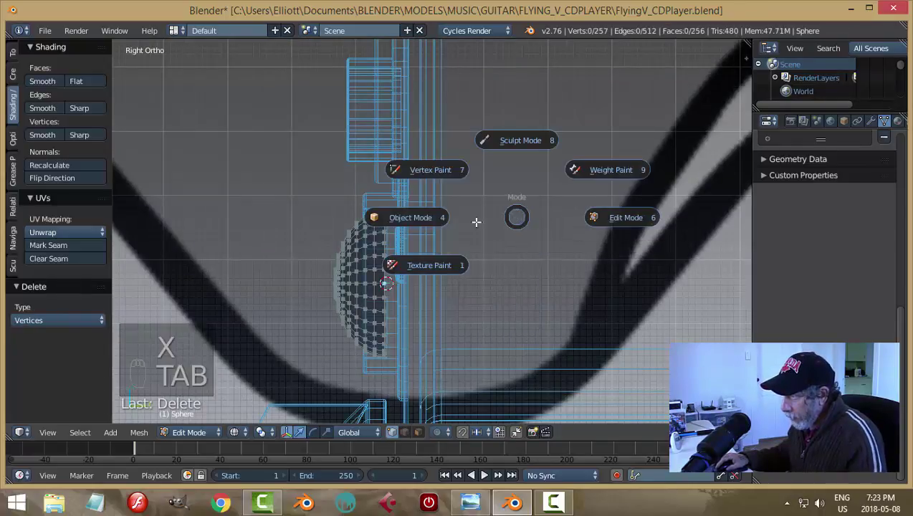
key(z)
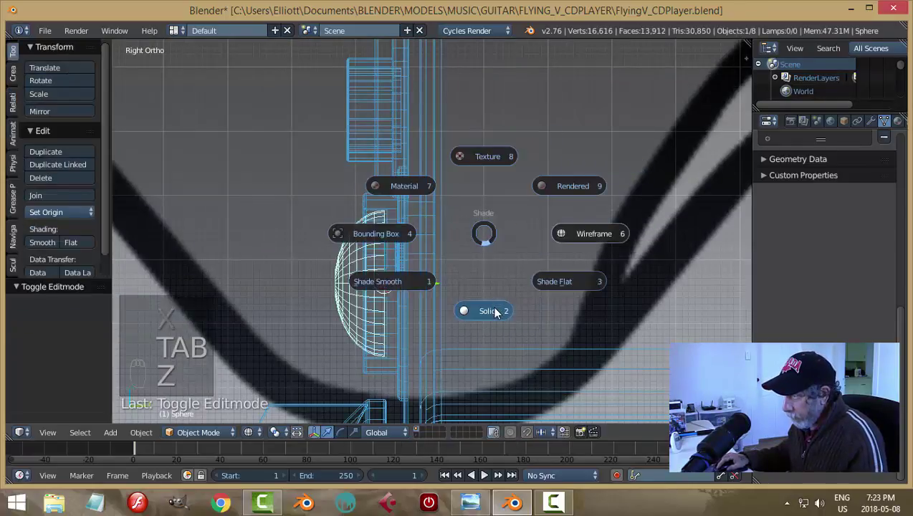
click(489, 310)
Apply smooth shading to the dome inside the ring, then deselect it.
mouse_move(434, 291)
middle_down()
mouse_move(526, 272)
mouse_move(603, 242)
middle_up()
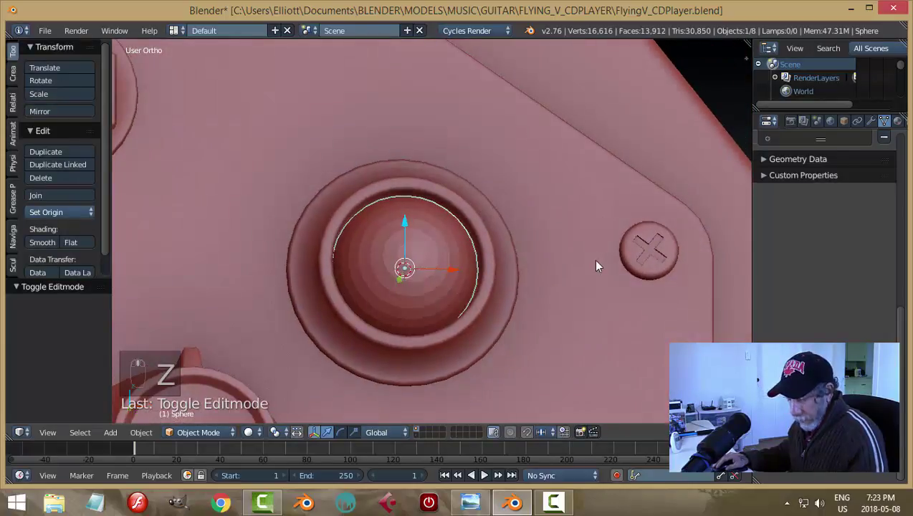
key(a)
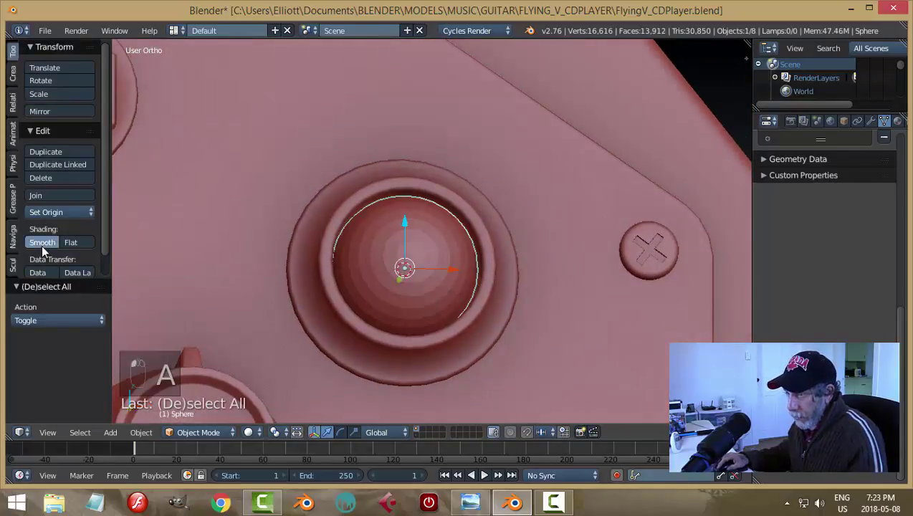
click(42, 243)
key(a)
mouse_move(543, 294)
middle_down()
mouse_move(468, 312)
mouse_move(419, 262)
mouse_move(549, 211)
mouse_move(588, 228)
mouse_move(387, 319)
mouse_move(481, 268)
mouse_move(510, 227)
mouse_move(500, 232)
middle_up()
Enlarge the dome slightly in X and Z only, keeping Y locked, to fill the ring, then save the file.
right_click(413, 219)
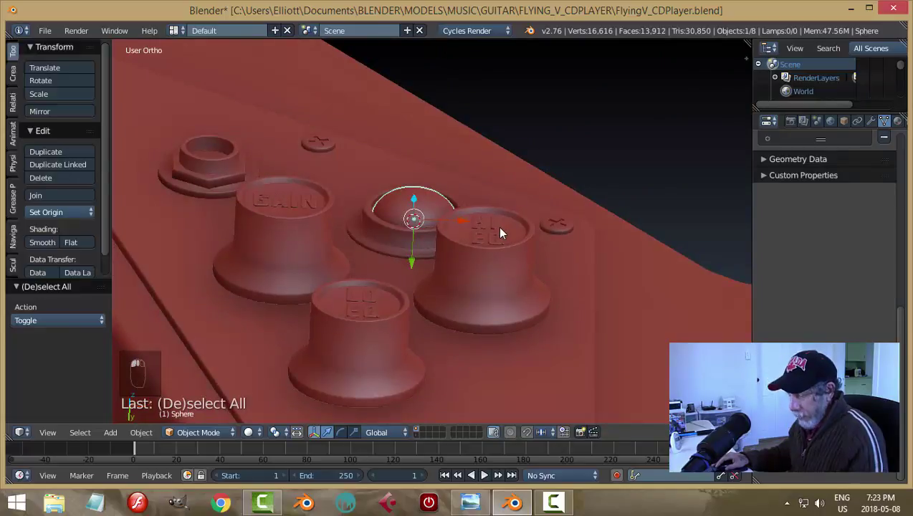
key(s)
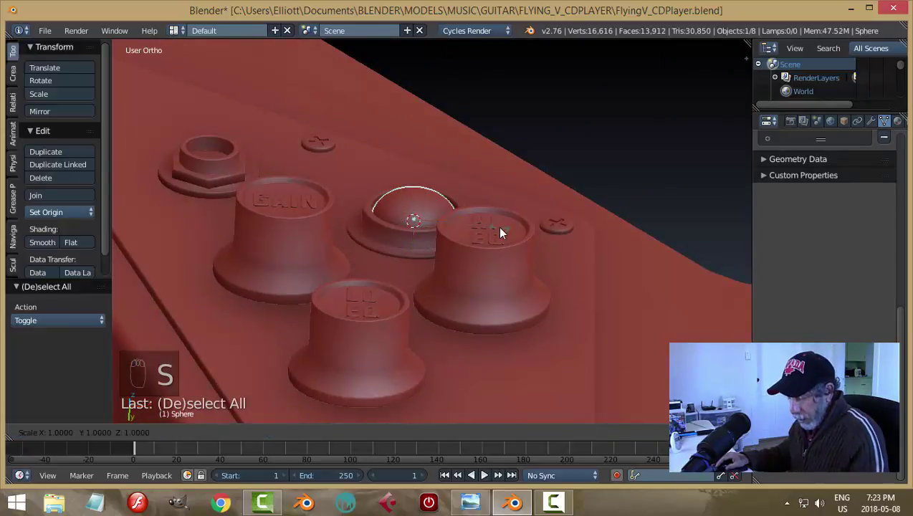
key(shift+y)
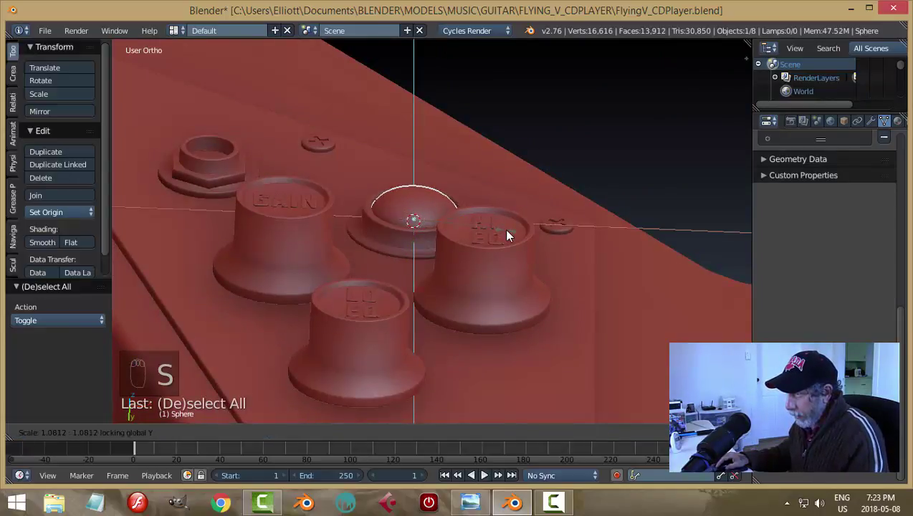
click(504, 228)
key(a)
middle_drag(548, 206, 498, 184)
key(ctrl+s)
Snap the 3D cursor to the dome.
right_click(421, 222)
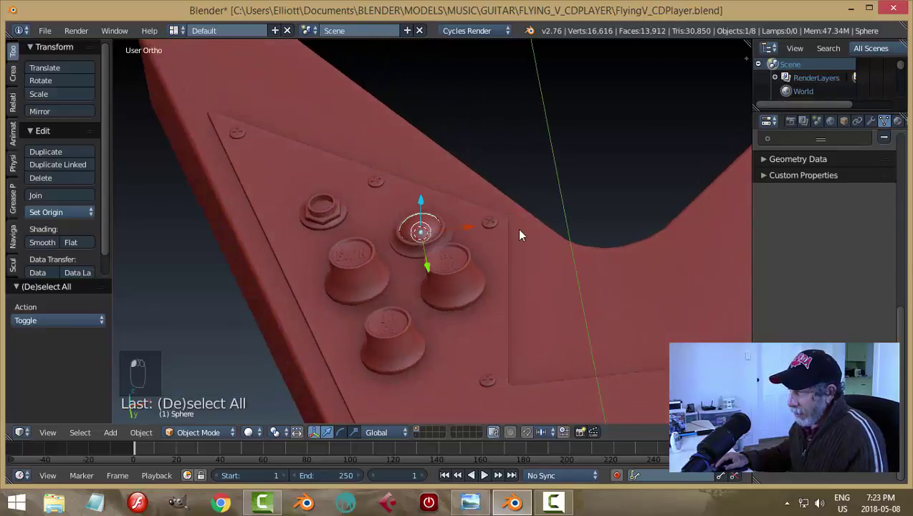
key(shift+s)
click(521, 232)
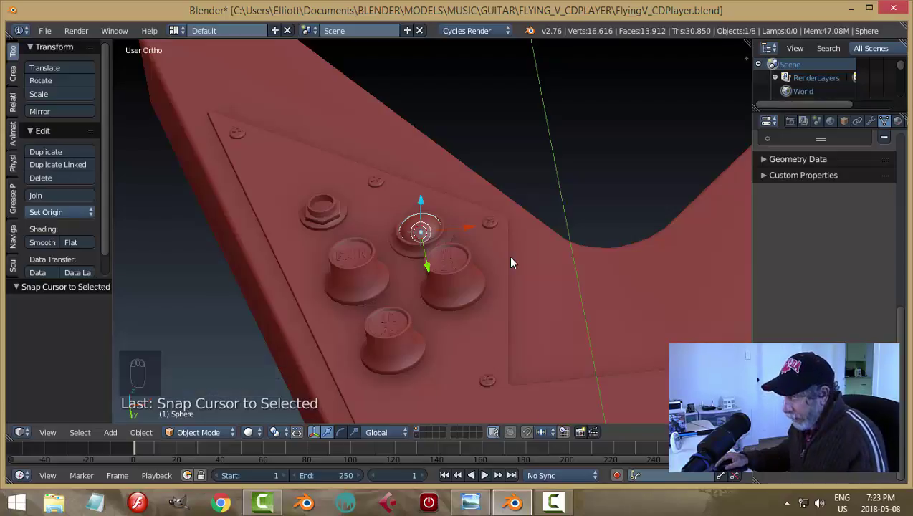
Add a cylinder with 32 vertices at the 3D cursor.
key(shift+a)
mouse_move(509, 257)
click(566, 72)
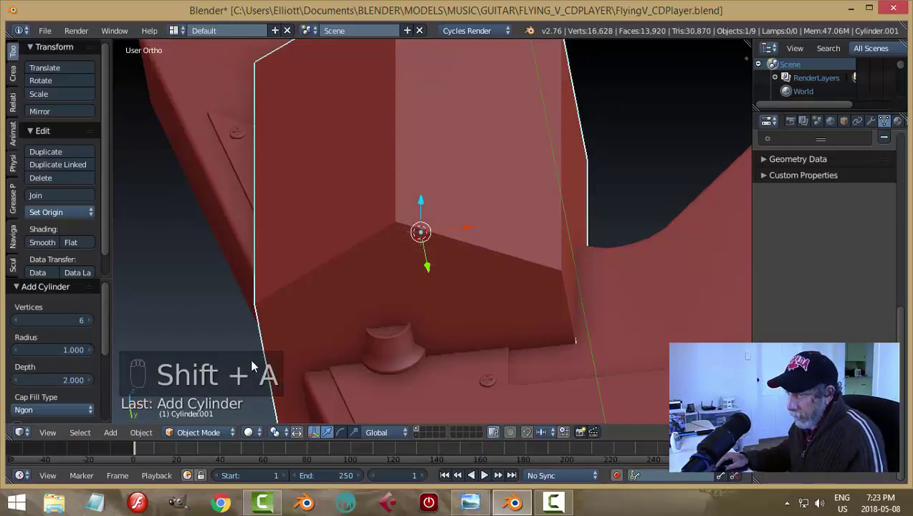
click(54, 320)
text(632)
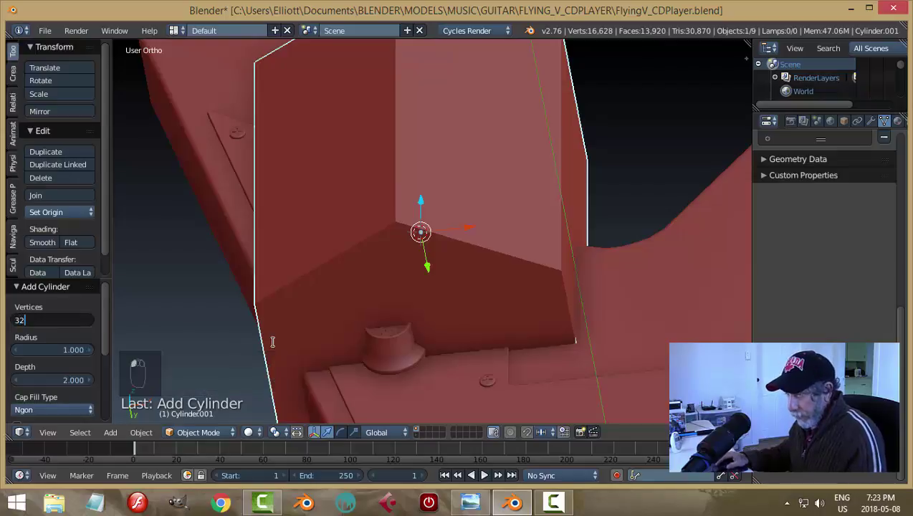
key(Return)
Rotate the cylinder 90° about the X axis and scale it to about 0.063.
key(r)
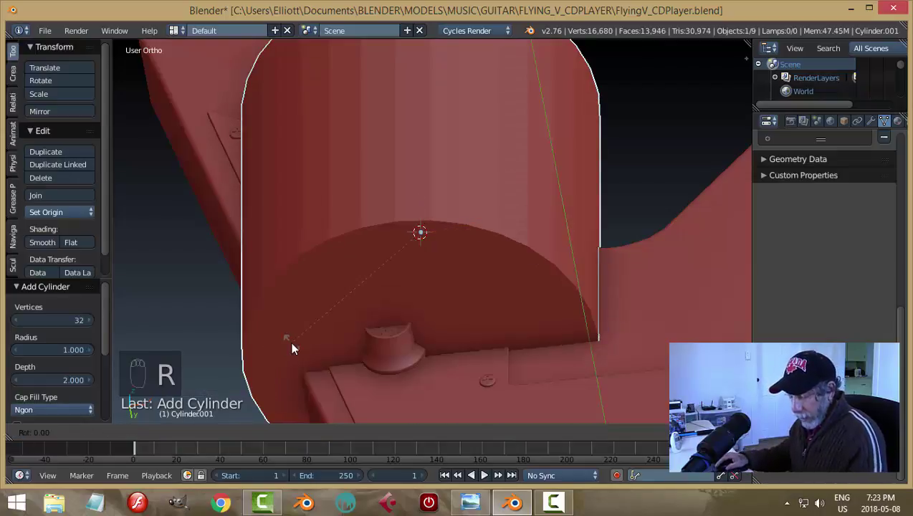
key(x)
key(9)
key(0)
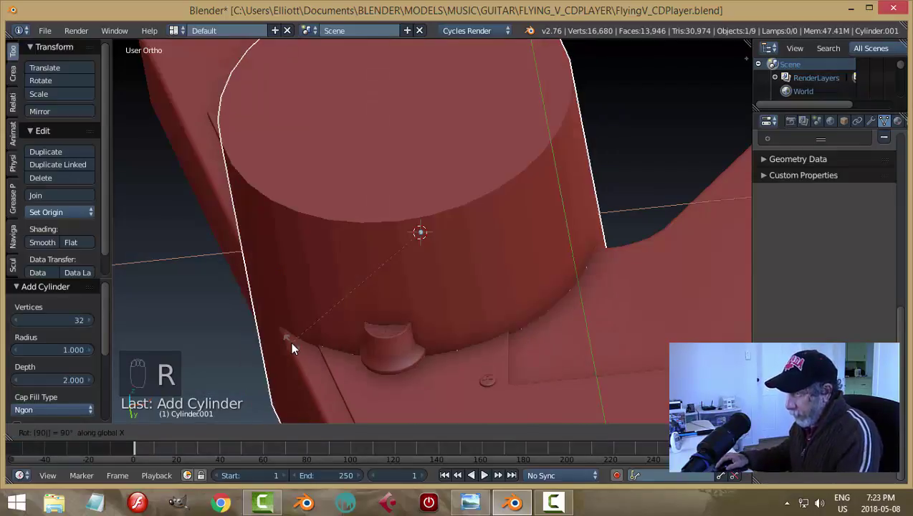
key(Return)
key(s)
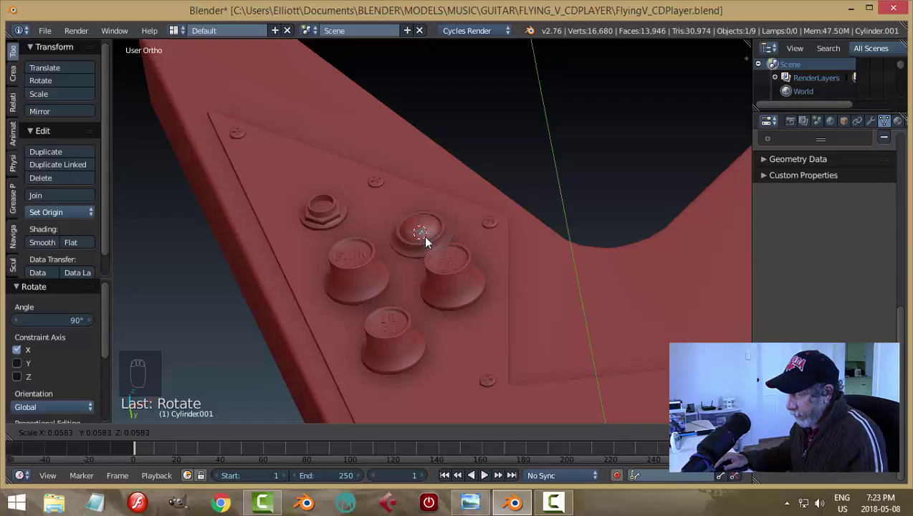
click(425, 240)
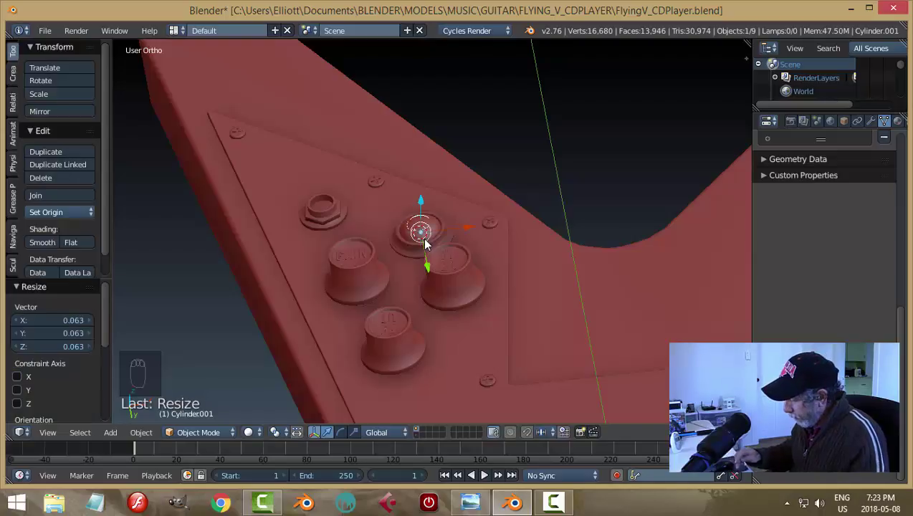
Move the cylinder about -0.050 along the Y axis so it protrudes from the dome.
key(KP_Decimal)
scroll(425, 244, down, 3)
middle_drag(473, 294, 453, 244)
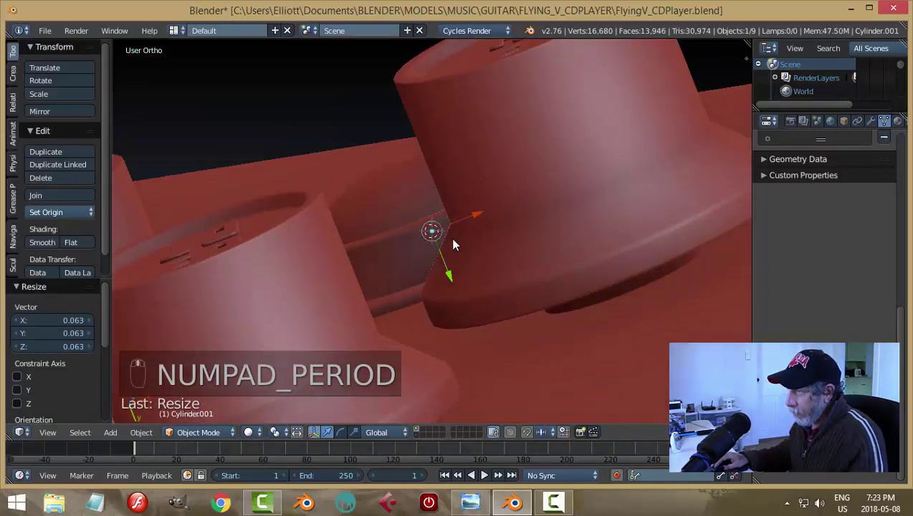
middle_drag(440, 278, 432, 235)
drag(433, 235, 452, 224)
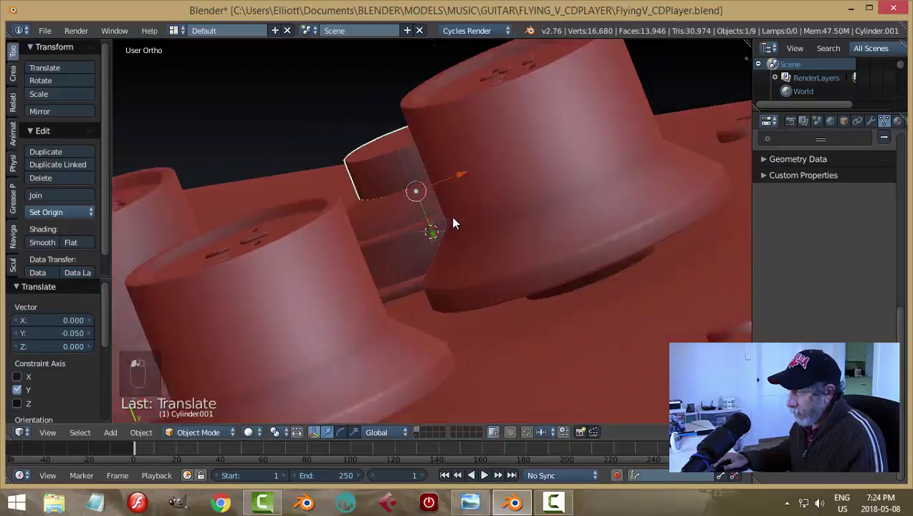
middle_drag(452, 225, 502, 266)
Shrink the cylinder to about half its size and move it about -0.077 along the Y axis.
key(s)
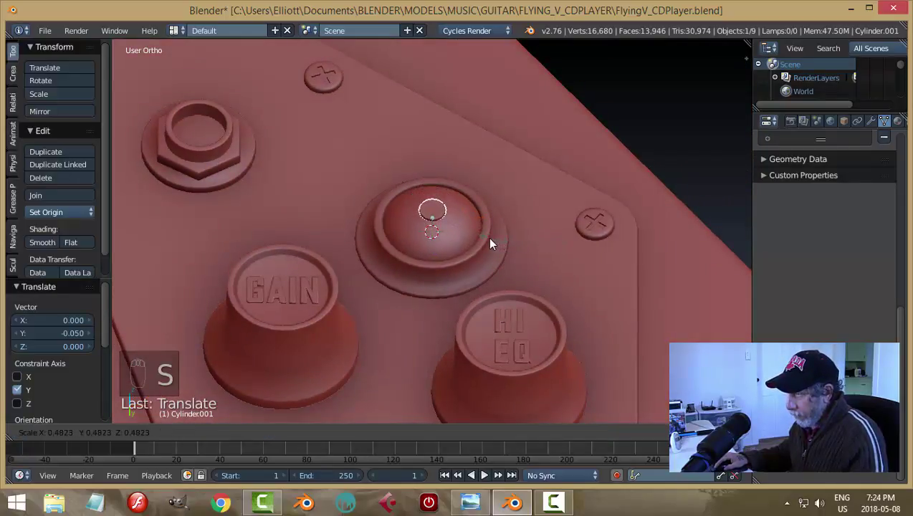
click(447, 266)
middle_drag(454, 274, 502, 224)
key(g)
key(y)
click(431, 242)
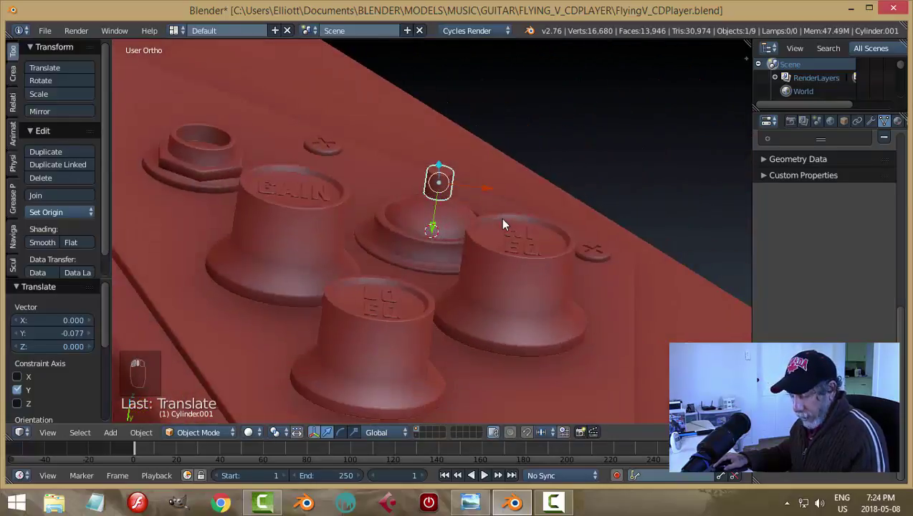
Stretch the cylinder along the Y axis by about 1.994 to form the switch lever, then deselect it.
key(s)
click(542, 288)
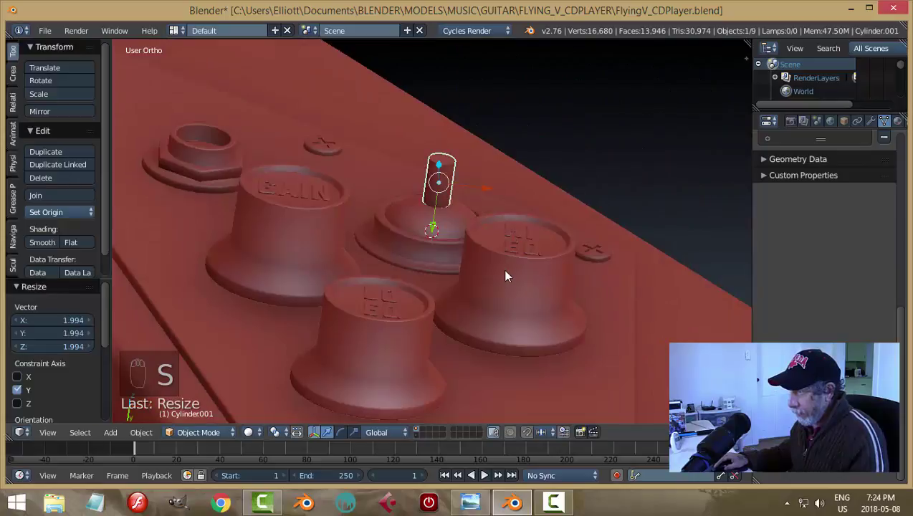
middle_drag(506, 276, 480, 236)
key(a)
scroll(476, 280, up, 3)
Select the lever cylinder and apply its rotation and scale.
right_click(449, 152)
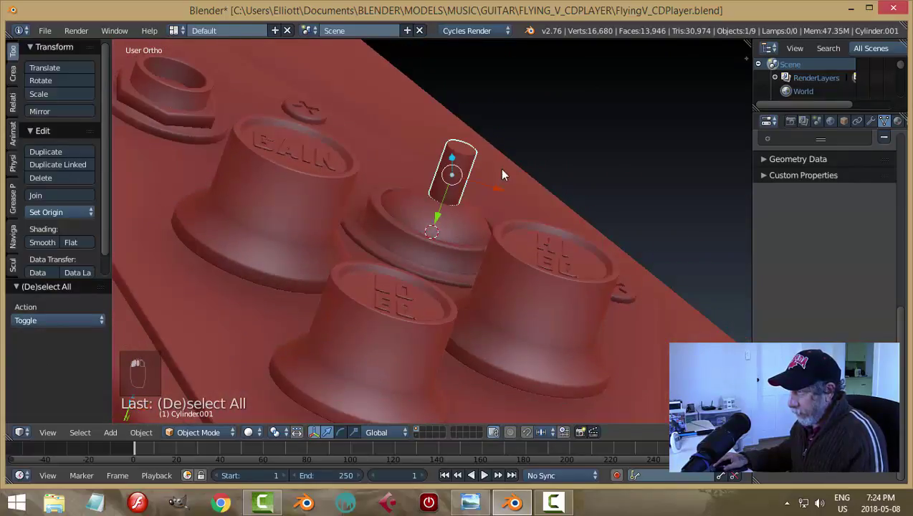
middle_drag(505, 180, 513, 218)
key(ctrl+a)
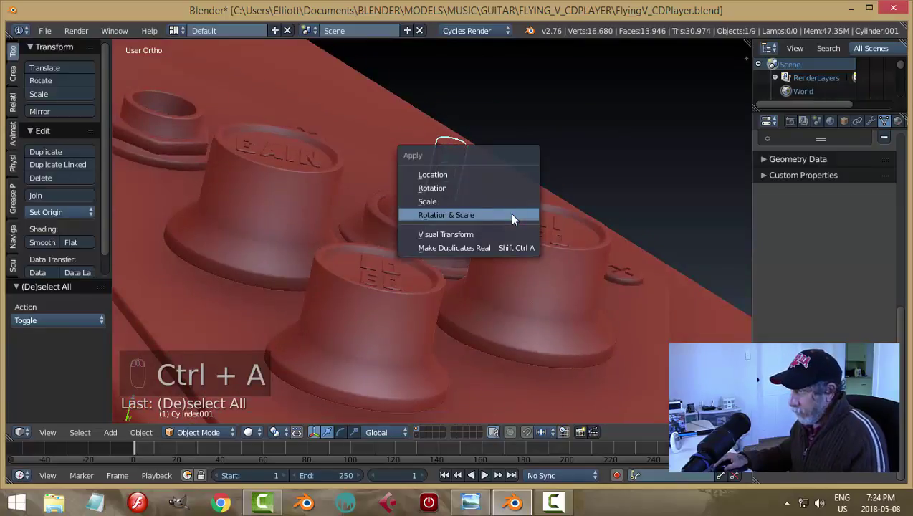
click(514, 215)
middle_drag(543, 186, 502, 259)
Enter Edit Mode on the lever in face select mode and select only its outer end face.
key(Tab)
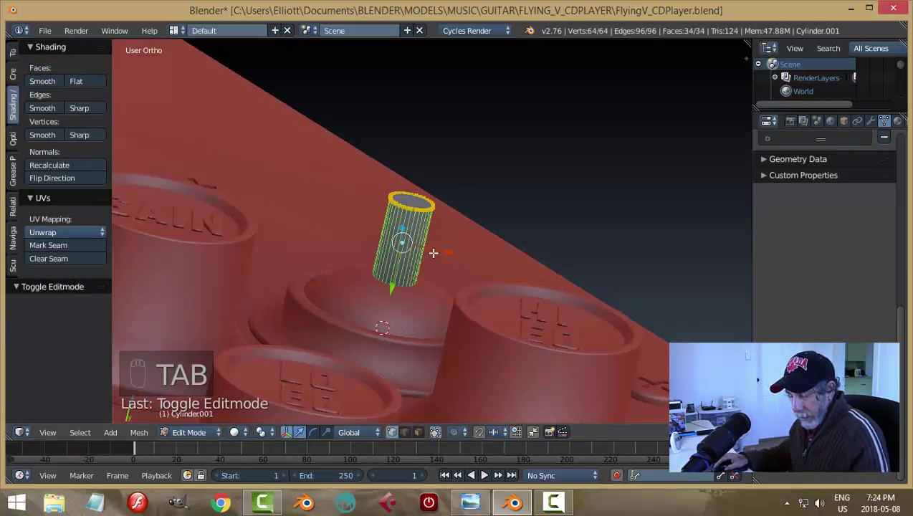
key(ctrl+Tab)
click(401, 283)
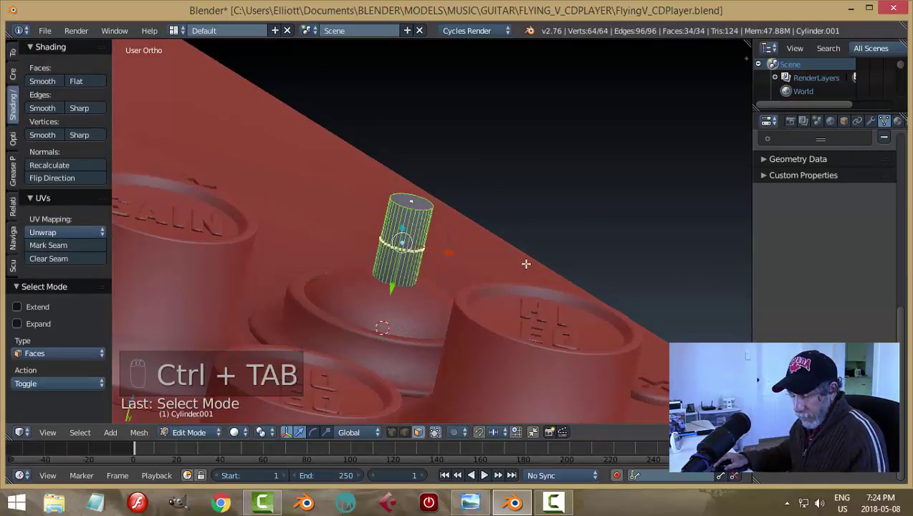
key(a)
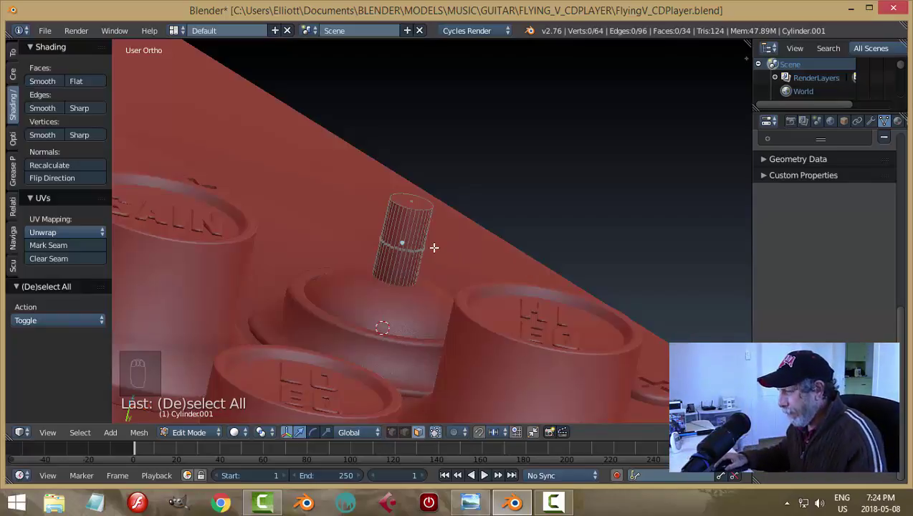
key(Tab)
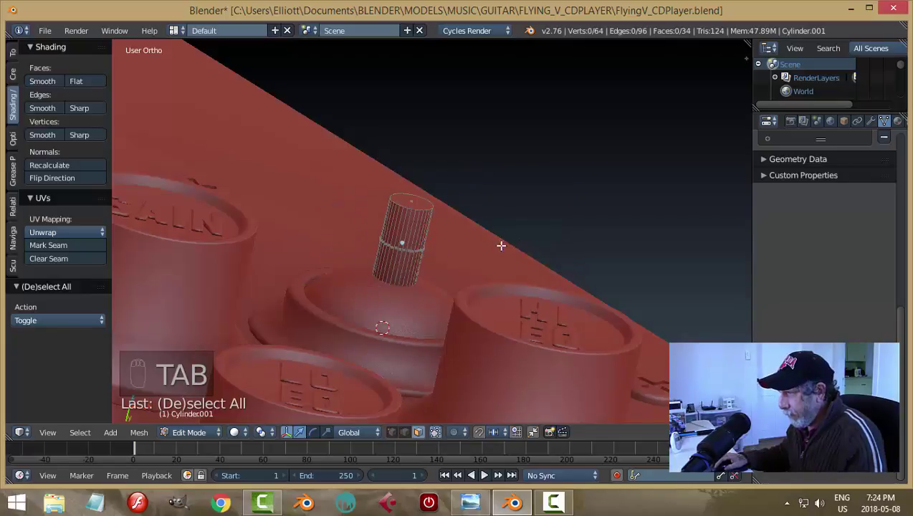
right_click(423, 206)
Extrude the lever's end face in place and scale it to about 2.274 to form a wide rim.
middle_drag(483, 258, 452, 267)
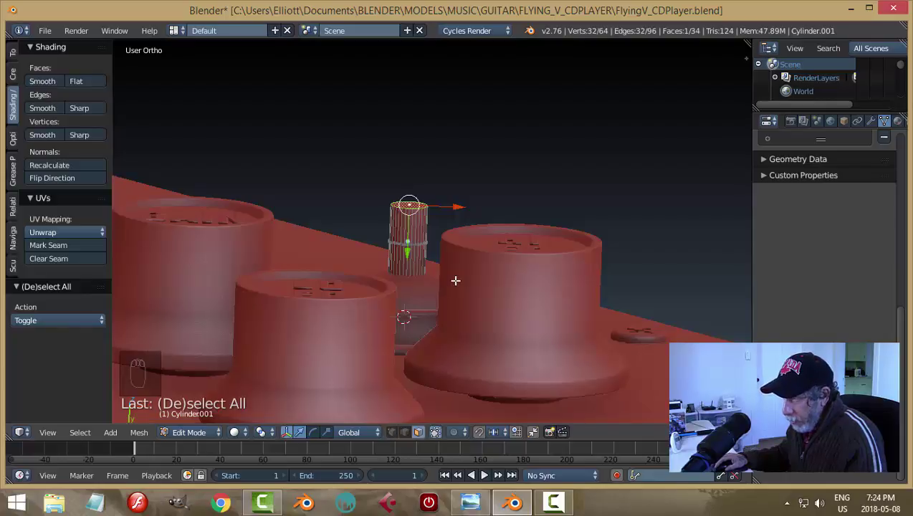
key(e)
key(s)
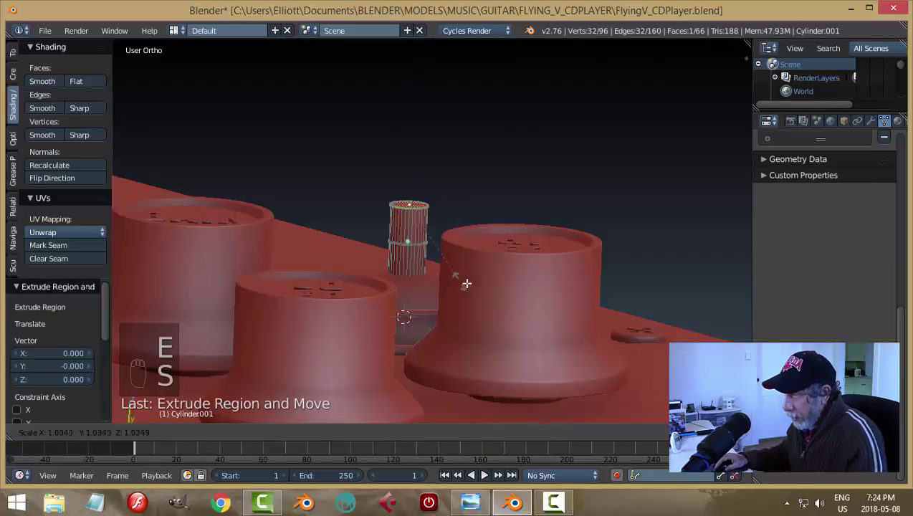
click(589, 296)
Raise the lever's wide rim 0.012 along Y, extrude it 0.128 outward, and lengthen the resulting tip by another 0.026.
key(e)
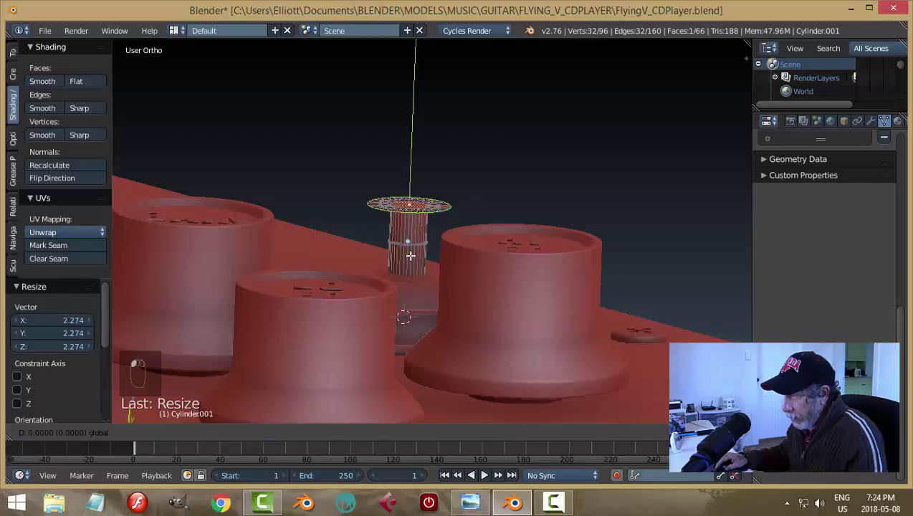
click(410, 249)
key(e)
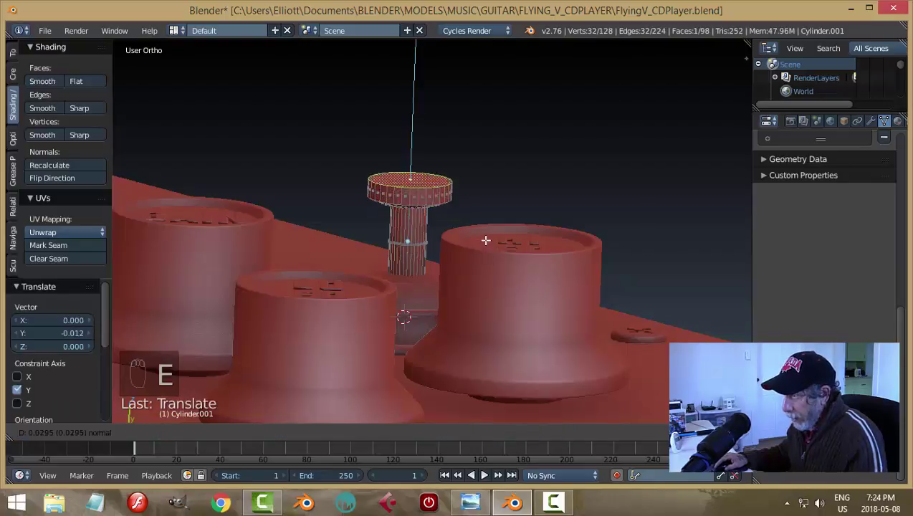
click(467, 185)
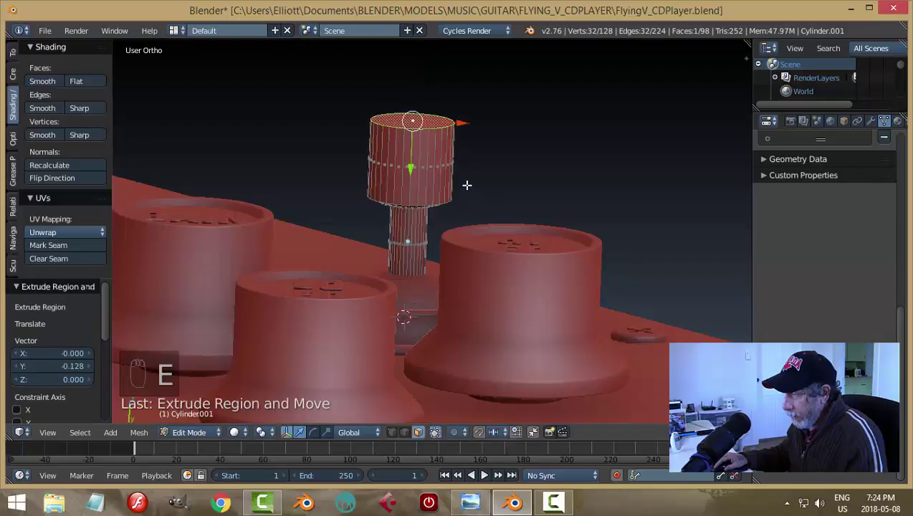
middle_drag(529, 203, 416, 286)
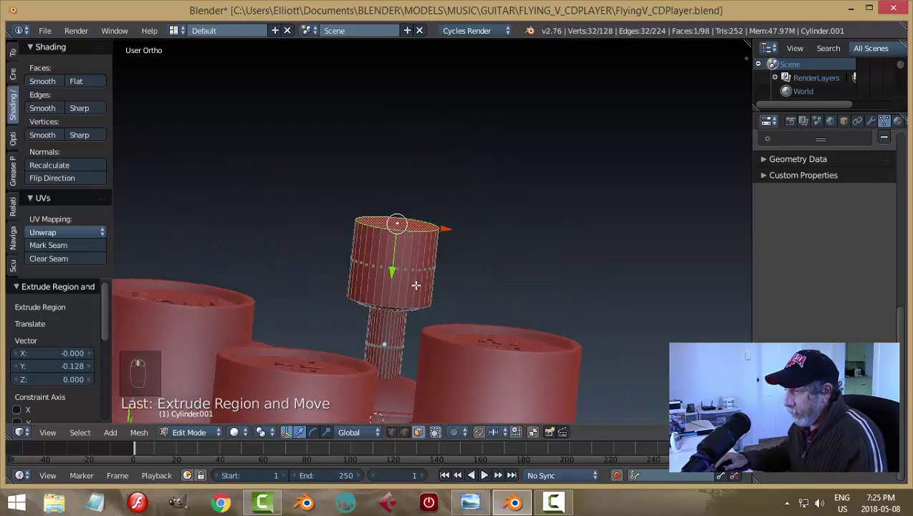
drag(393, 274, 394, 259)
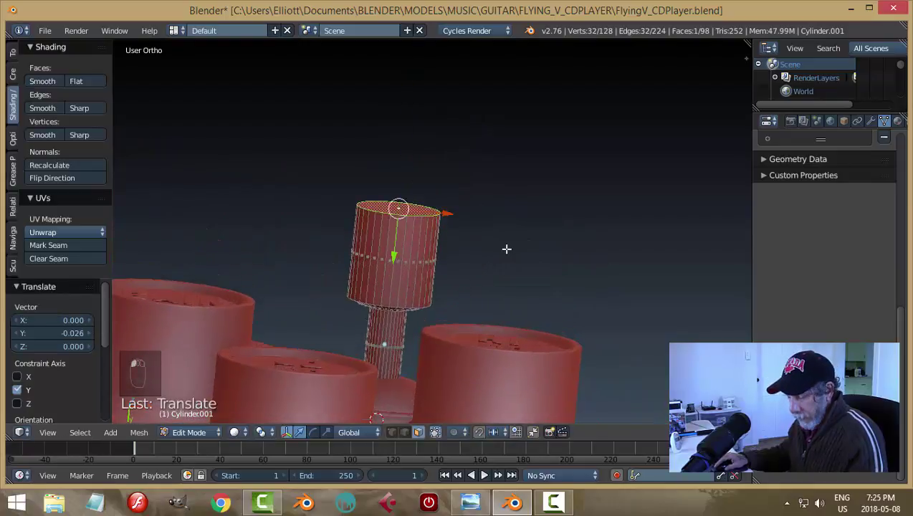
Extrude the tip's end face in place, scale it to 0.841 and move it 0.015 outward along Y to bevel the edge.
key(e)
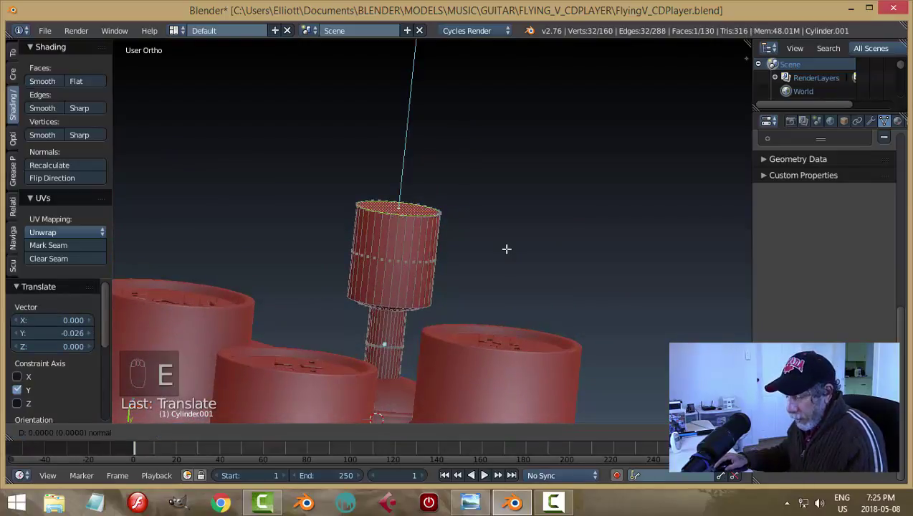
key(s)
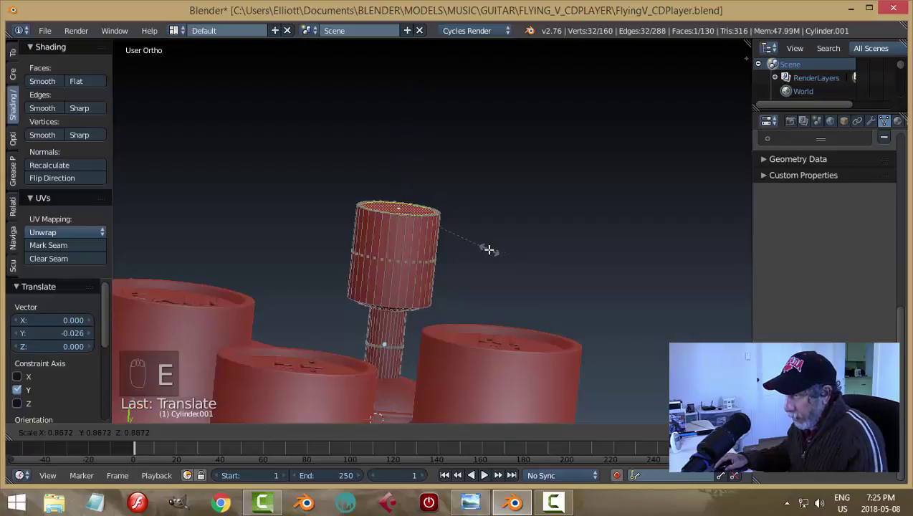
click(486, 249)
key(g)
key(z)
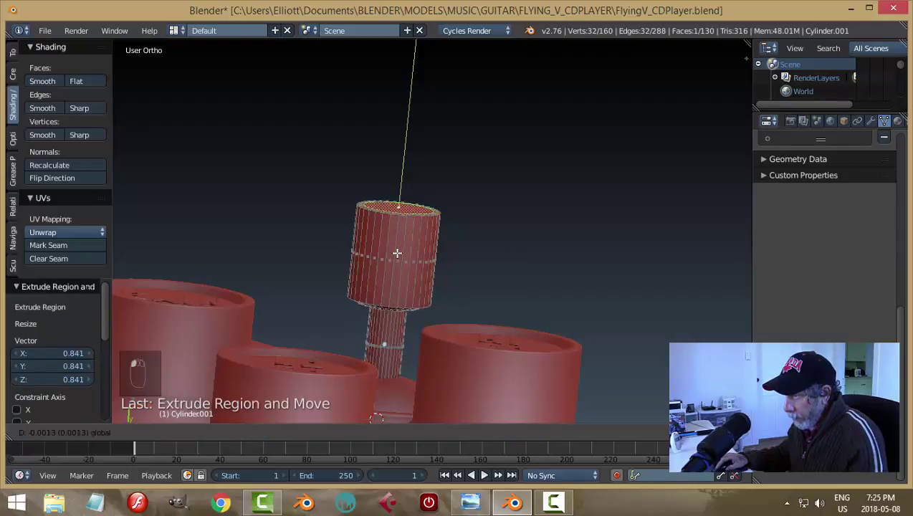
click(398, 251)
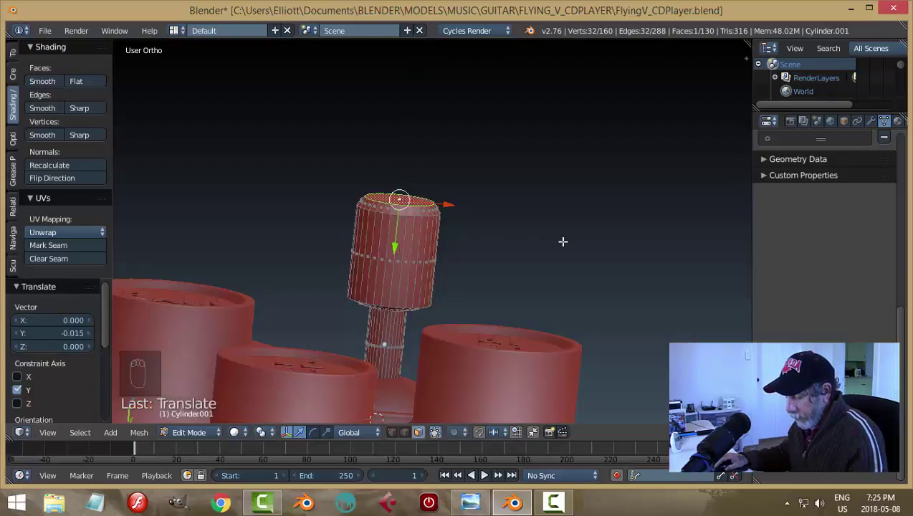
Inset the tip's end face by about 0.022, extrude it 0.003 outward, and return to Object Mode with nothing selected in the mesh.
key(i)
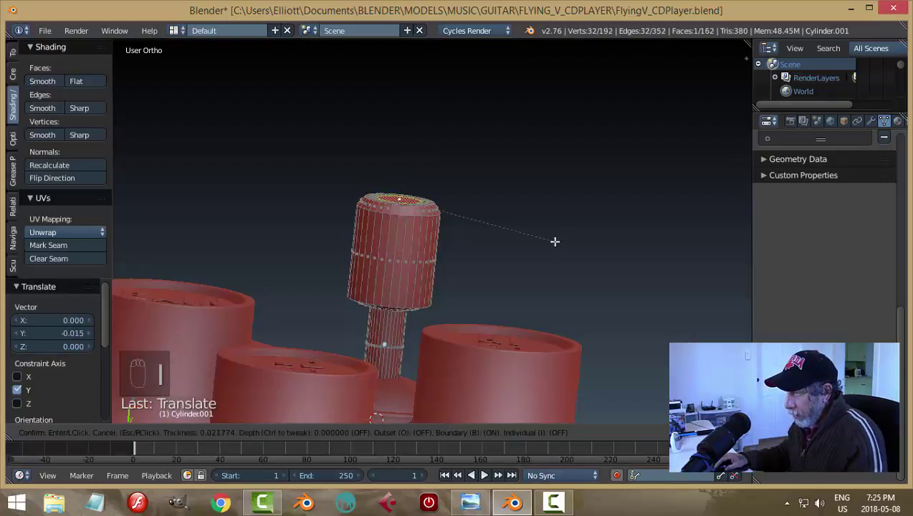
click(555, 241)
key(e)
click(557, 239)
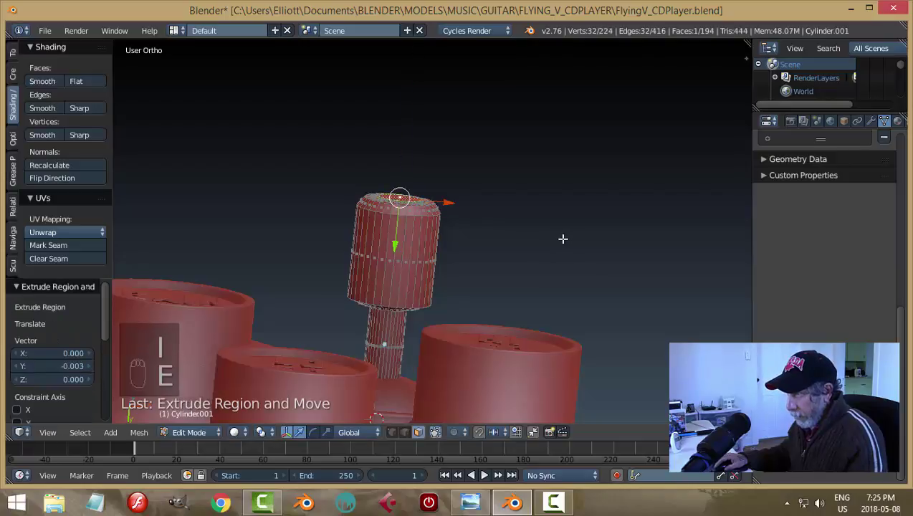
key(a)
key(Tab)
middle_drag(567, 242, 612, 243)
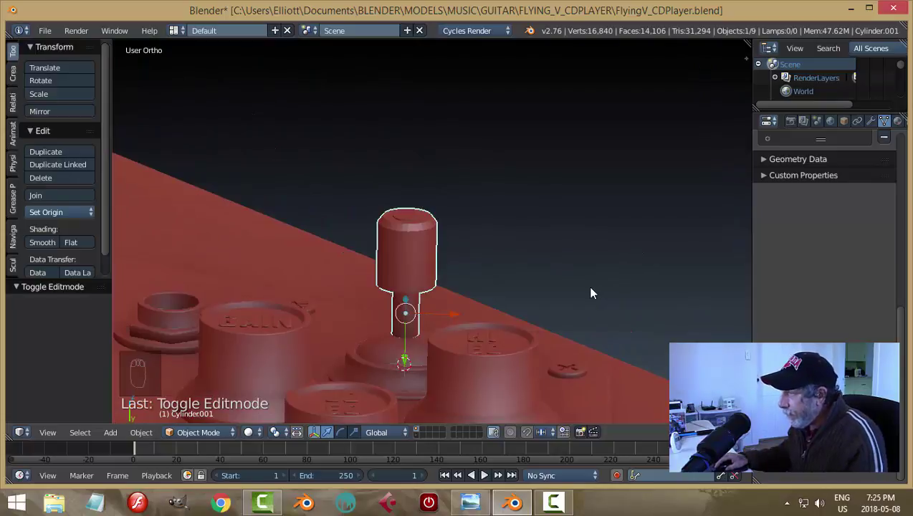
Try smooth shading on the lever and set it back to flat shading.
click(43, 242)
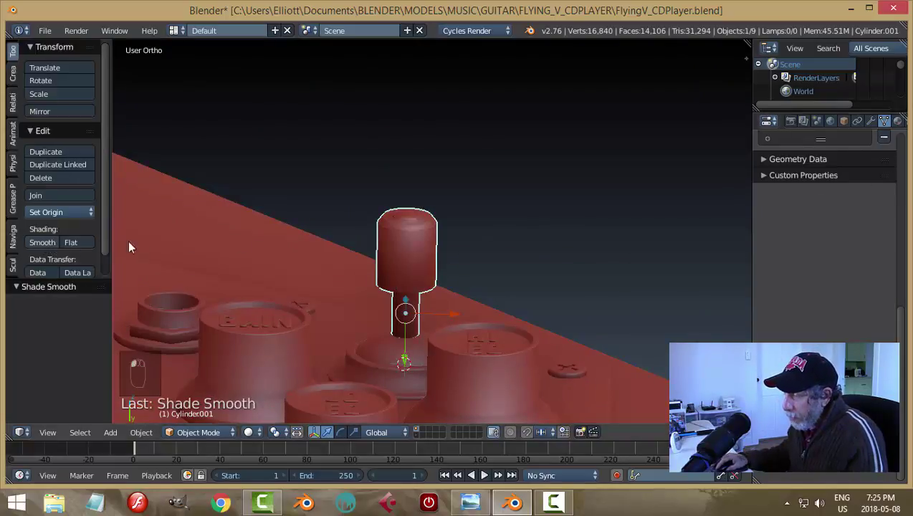
click(71, 242)
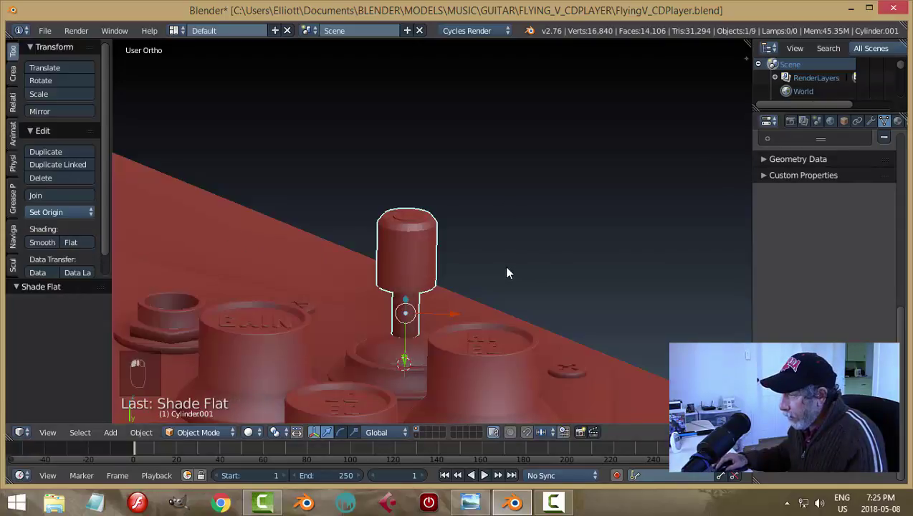
middle_drag(507, 271, 508, 248)
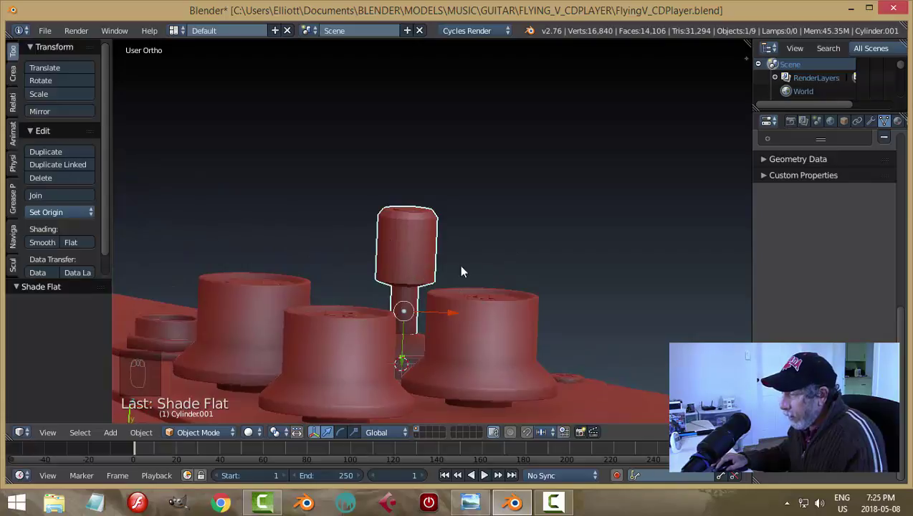
Enter Edit Mode on the lever and select the ring of faces on the underside of its tip.
key(Tab)
click(504, 270)
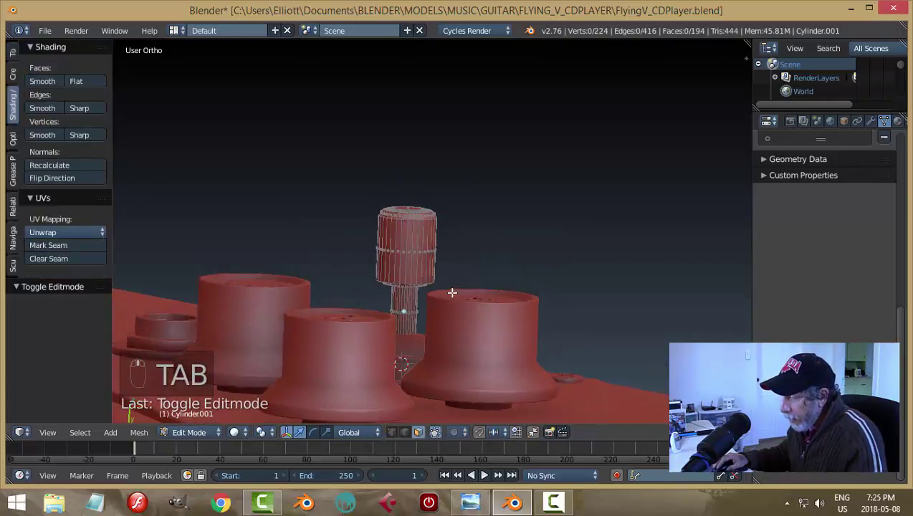
middle_drag(420, 272, 421, 256)
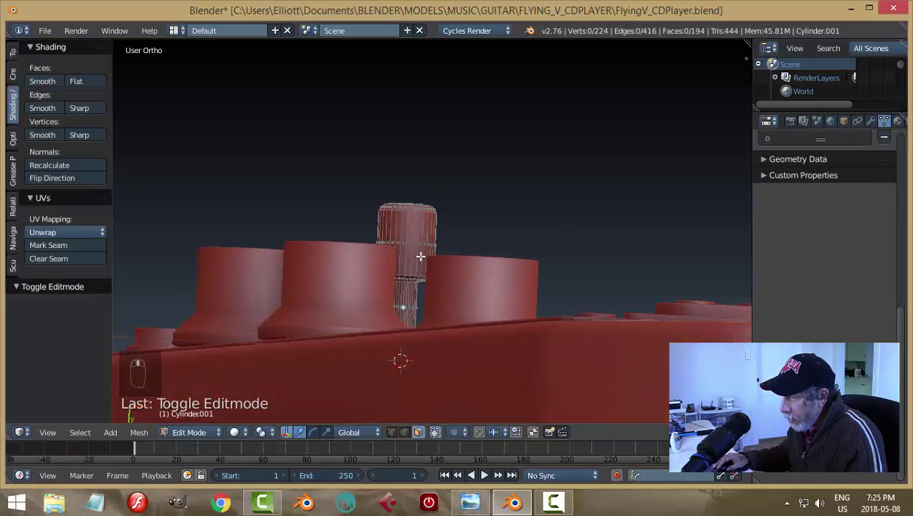
scroll(402, 290, up, 2)
alt+right_click(395, 296)
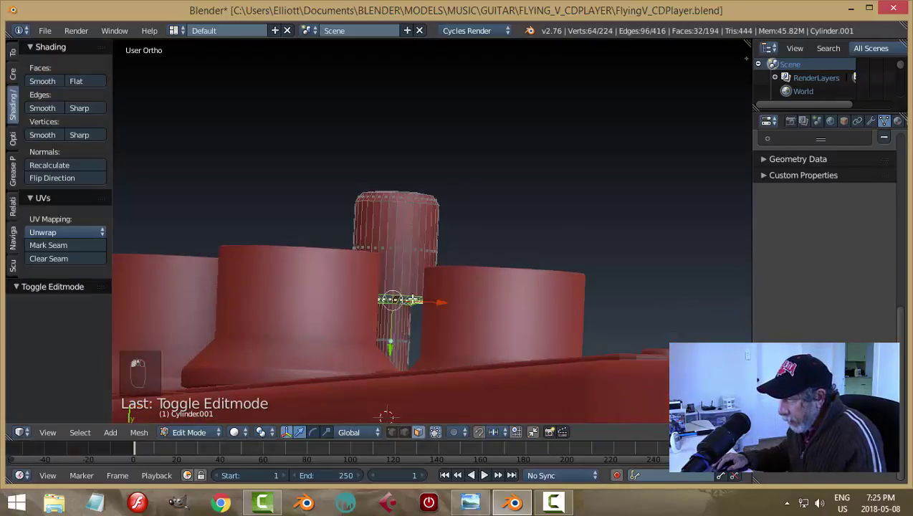
middle_drag(518, 244, 516, 265)
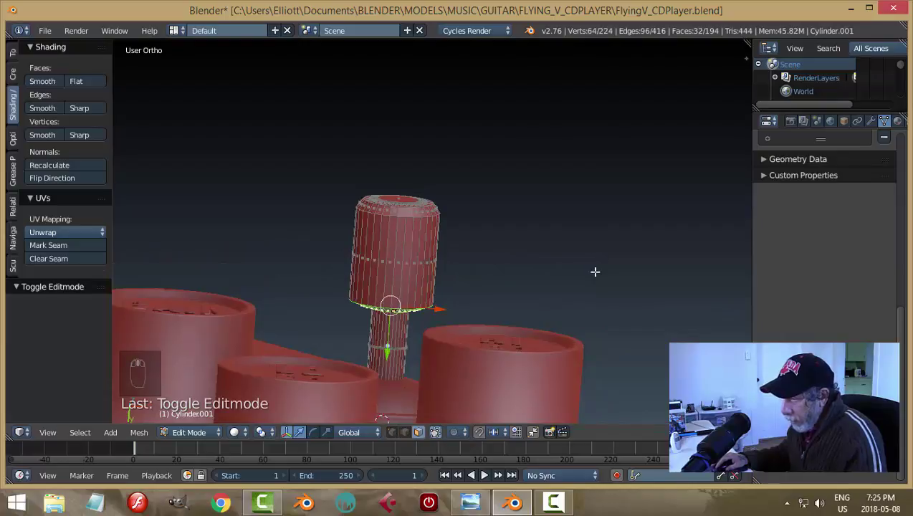
key(s)
key(shift+y)
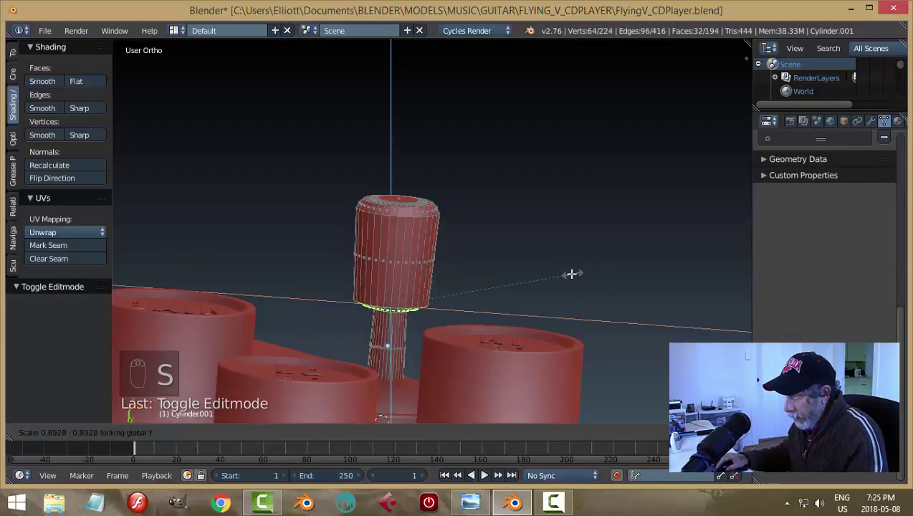
click(560, 276)
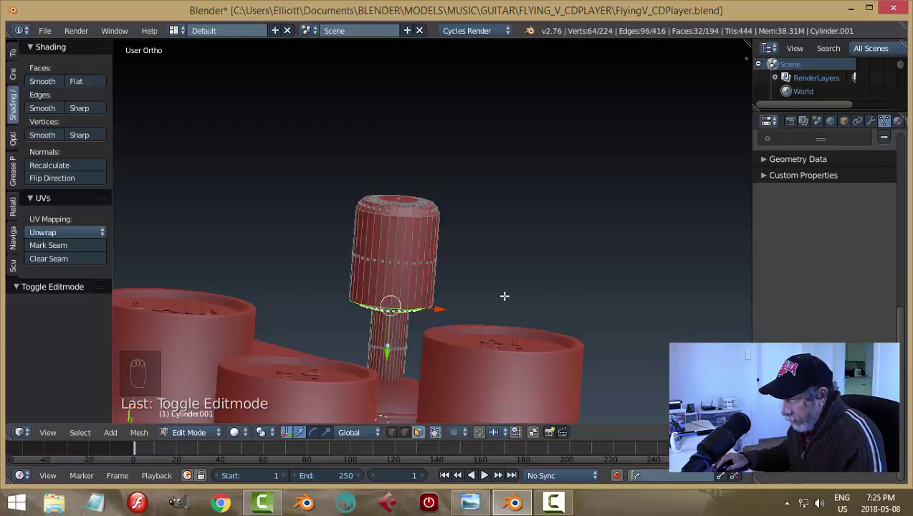
Add one loop cut around the lever's stem and slide it fully up against the underside of the tip.
shift+middle_drag(497, 292, 497, 224)
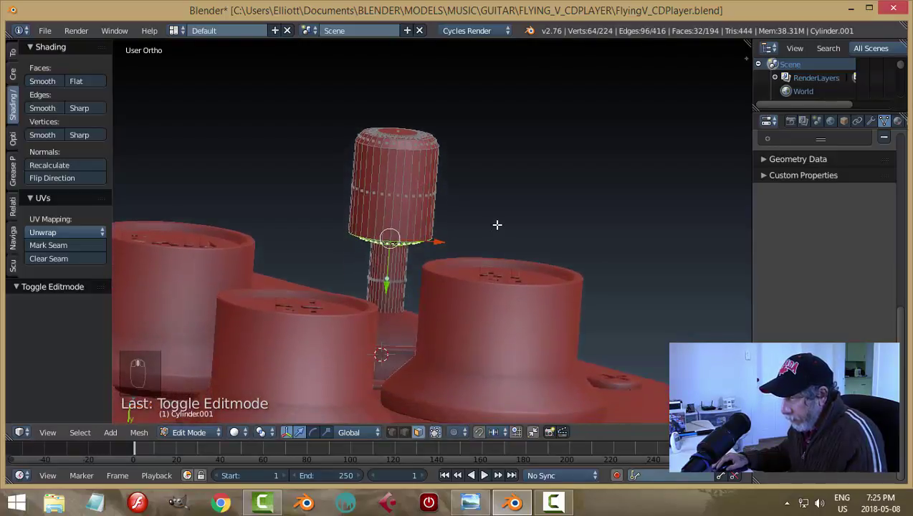
key(ctrl+r)
click(400, 269)
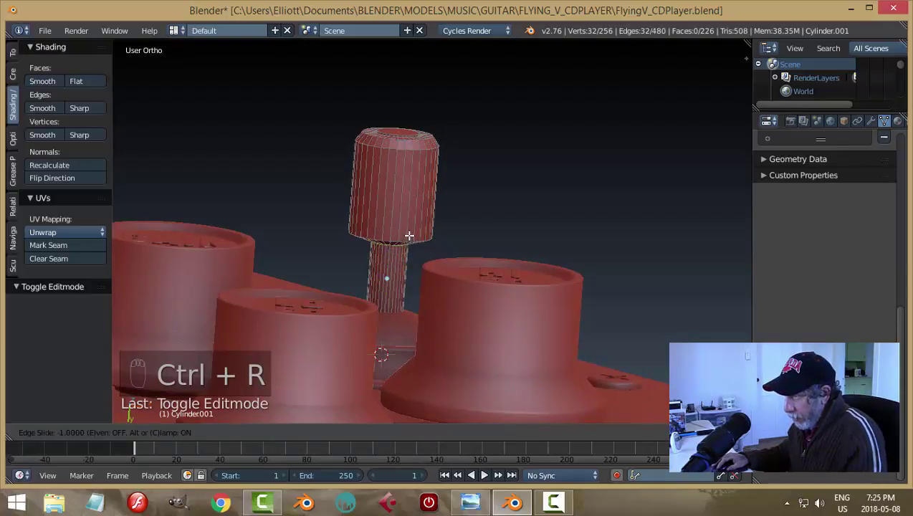
click(409, 235)
middle_drag(437, 273, 438, 261)
scroll(438, 261, up, 2)
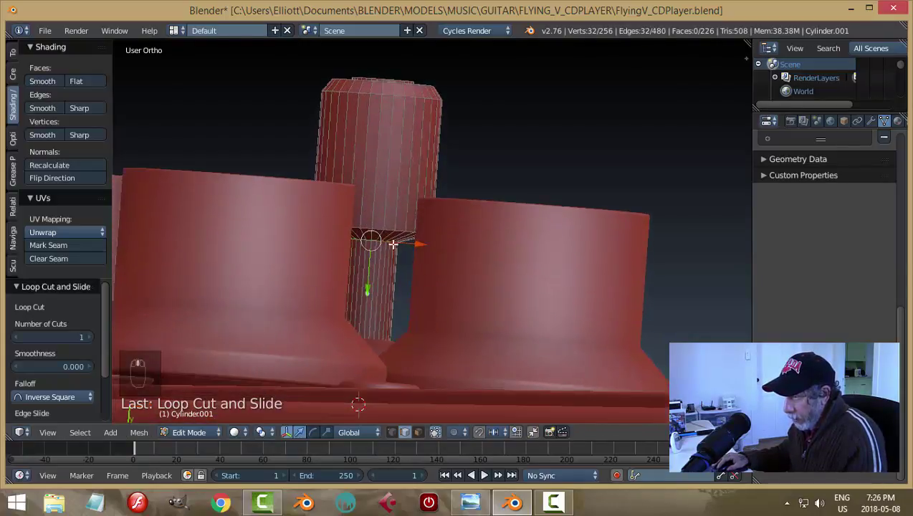
Select the tip's underside face ring in face mode, scale it to 0.774 on X and Z only, and leave Edit Mode.
key(a)
key(ctrl+Tab)
click(370, 236)
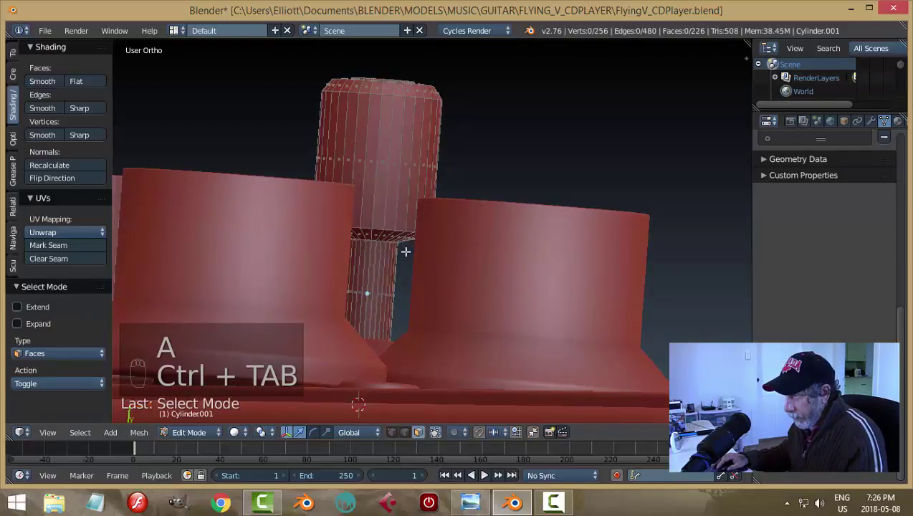
alt+right_click(382, 236)
scroll(486, 187, down, 2)
middle_drag(485, 188, 551, 201)
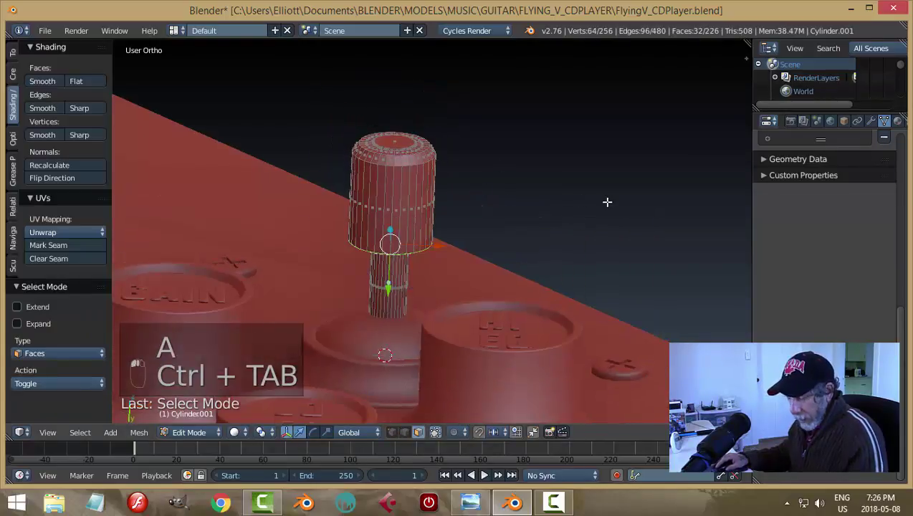
key(s)
key(shift+y)
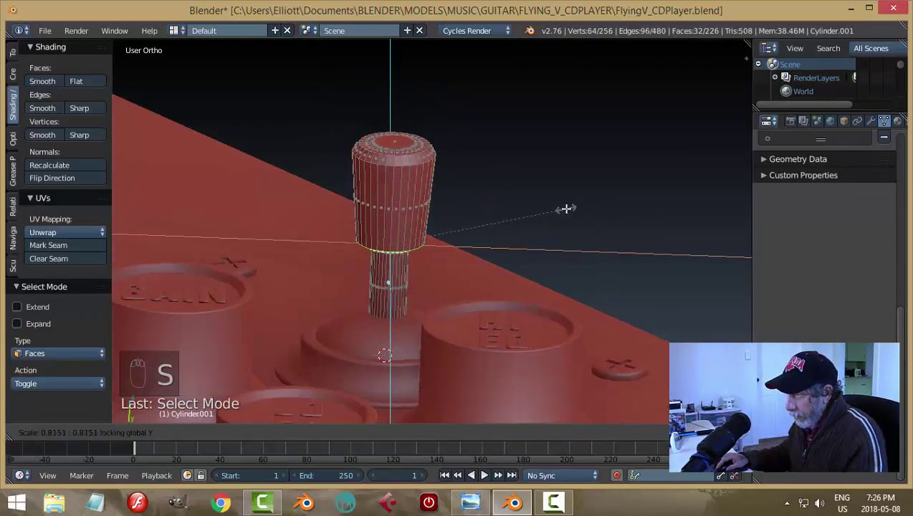
click(556, 214)
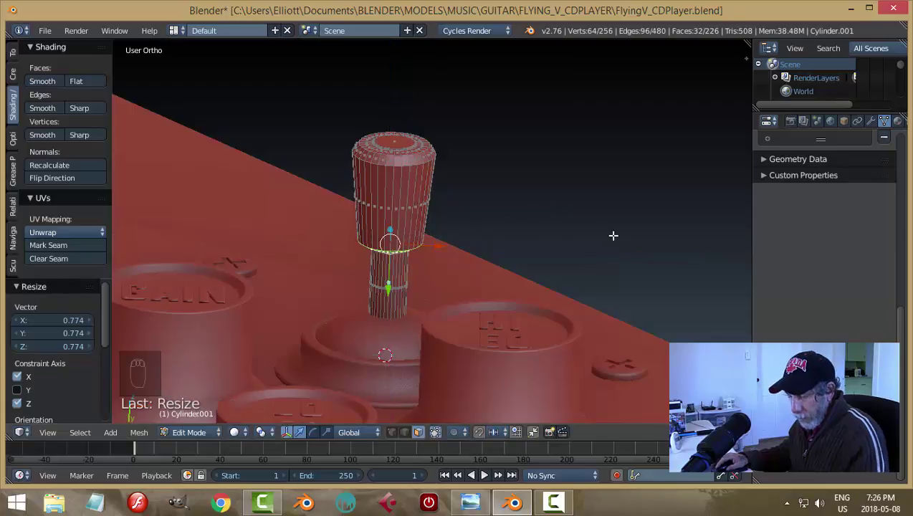
key(a)
key(Tab)
Back in Edit Mode, select the stem's edge loop just below the tip in edge mode and move it 0.011 down along Y.
middle_drag(611, 235, 549, 237)
scroll(550, 242, up, 6)
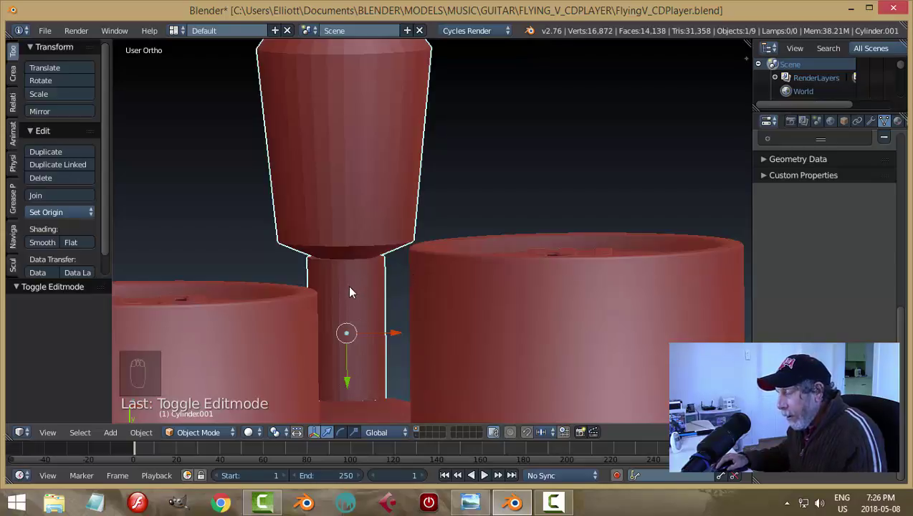
key(Tab)
click(435, 290)
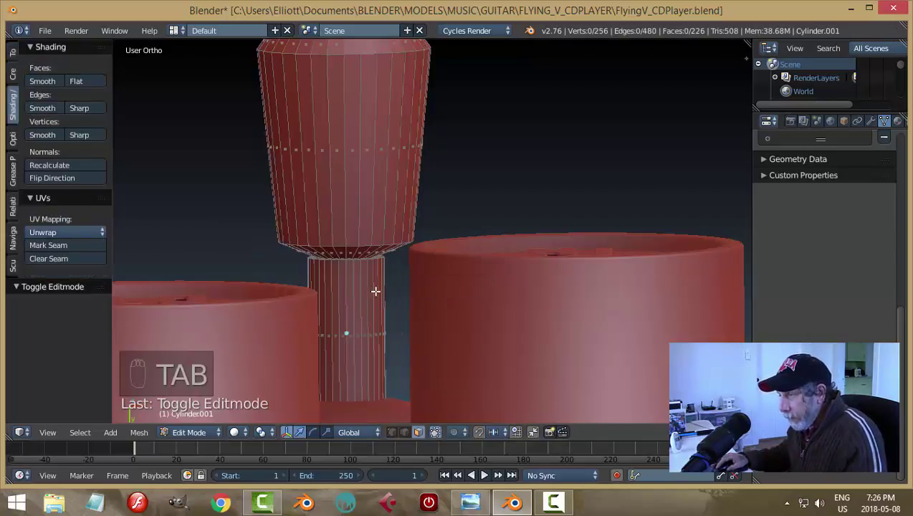
scroll(359, 292, up, 2)
key(ctrl+Tab)
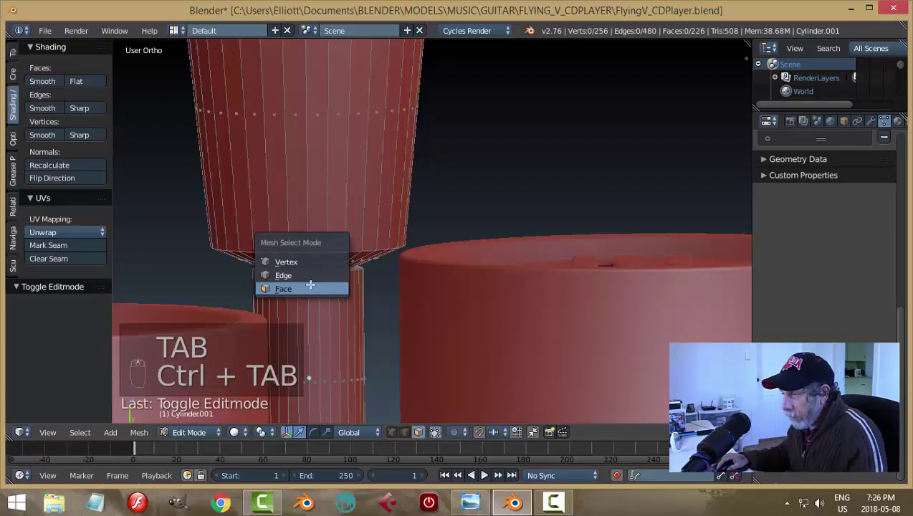
click(308, 273)
alt+click(309, 271)
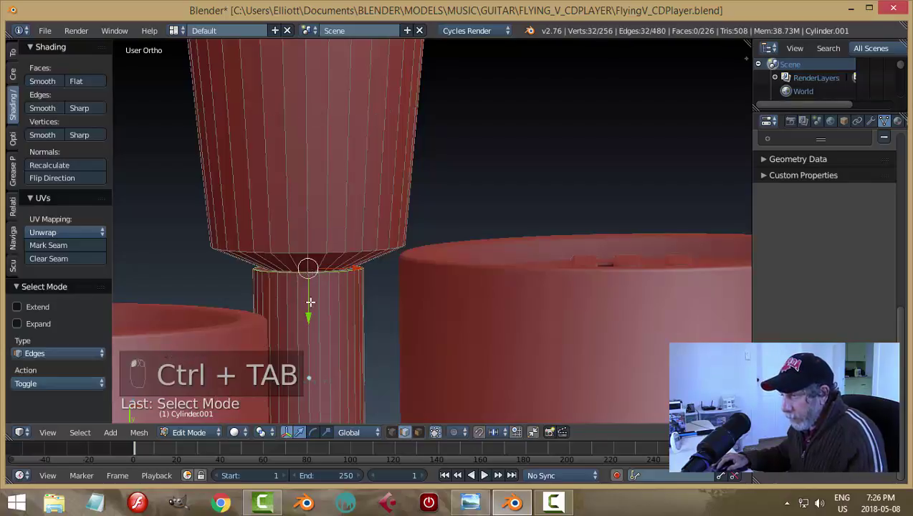
drag(310, 301, 310, 332)
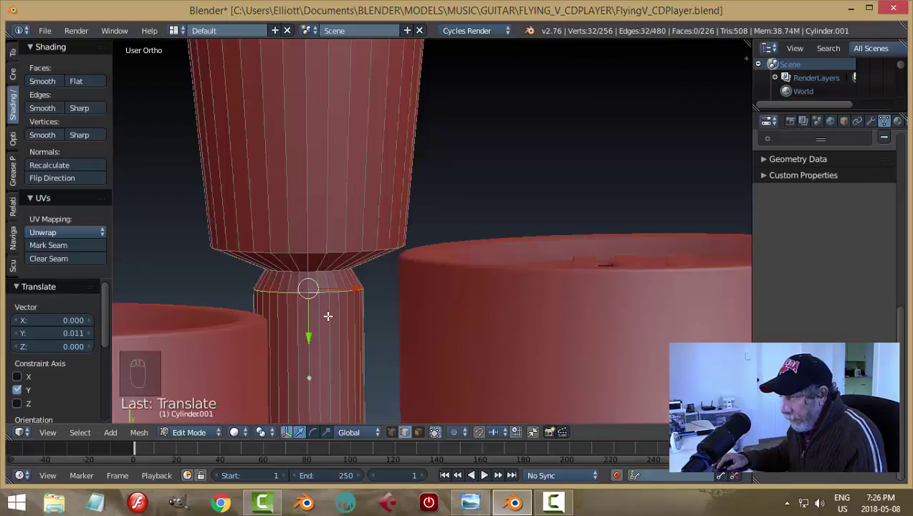
Move the stem's selected edge loop 0.1118 down along Y to the base of the stem and leave Edit Mode.
middle_drag(327, 316, 328, 316)
scroll(328, 316, down, 2)
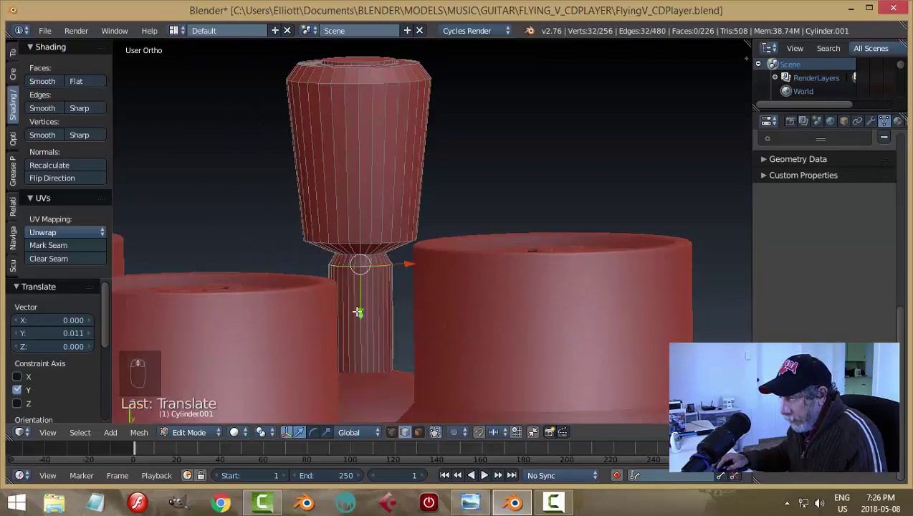
key(g)
key(z)
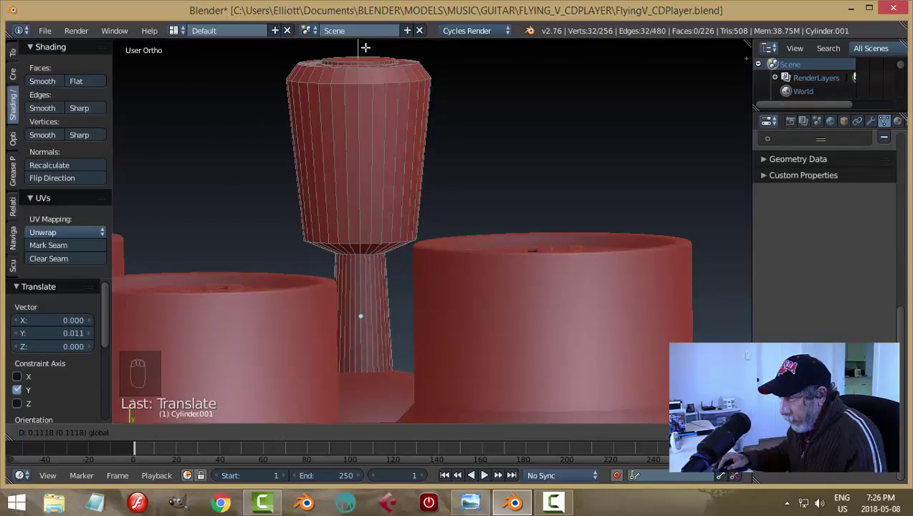
click(365, 47)
key(a)
key(Tab)
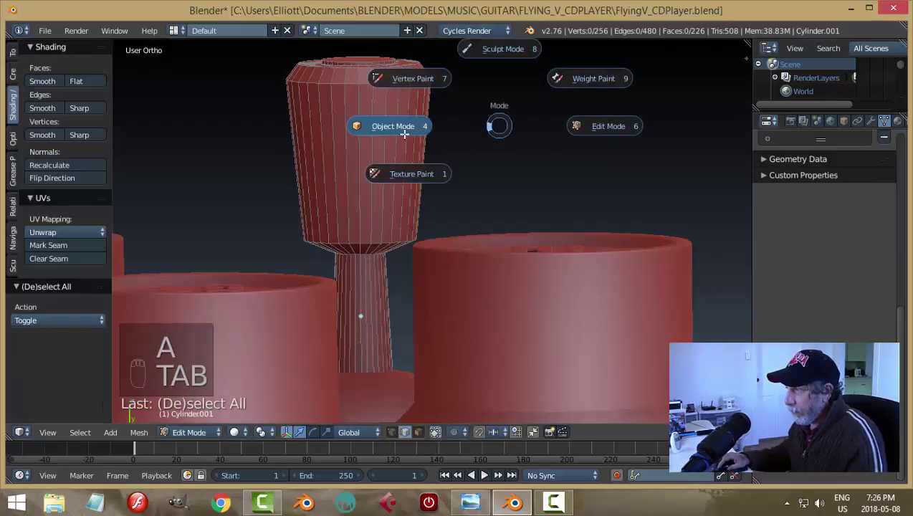
click(405, 134)
Select the whole lever and apply its object transform in Object Mode.
scroll(510, 124, down, 2)
key(a)
middle_drag(512, 136, 452, 190)
right_click(408, 187)
key(Tab)
click(559, 185)
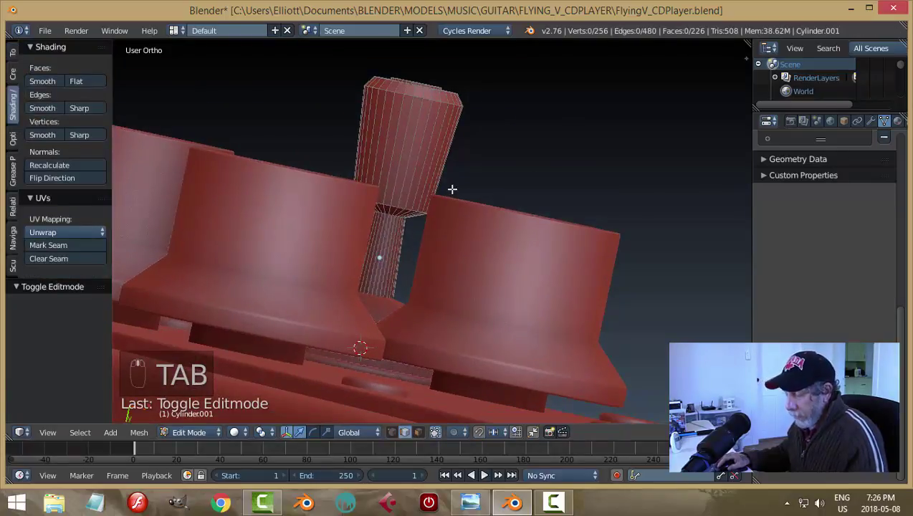
key(Tab)
click(346, 189)
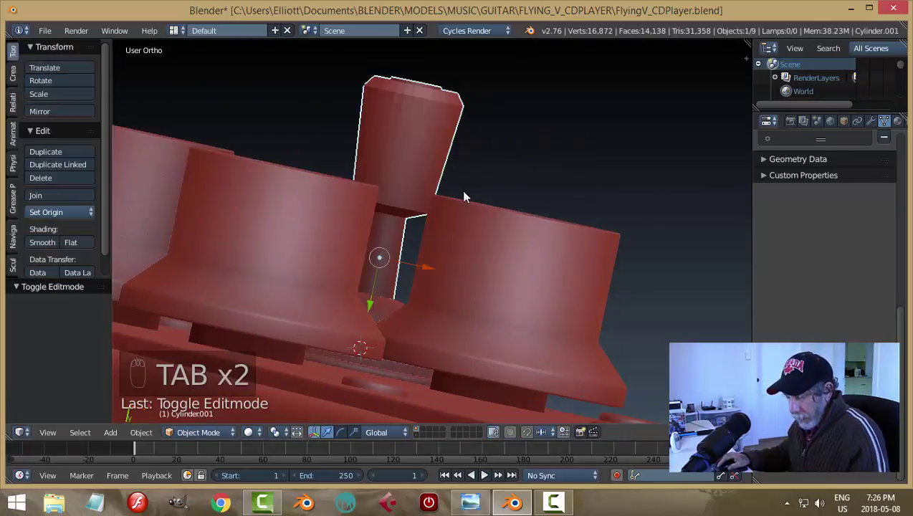
key(ctrl+a)
click(462, 190)
Return the lever to Edit Mode and bevel the edge loop around the tip's lower rim by 0.006 with 3 segments.
key(ctrl+Tab)
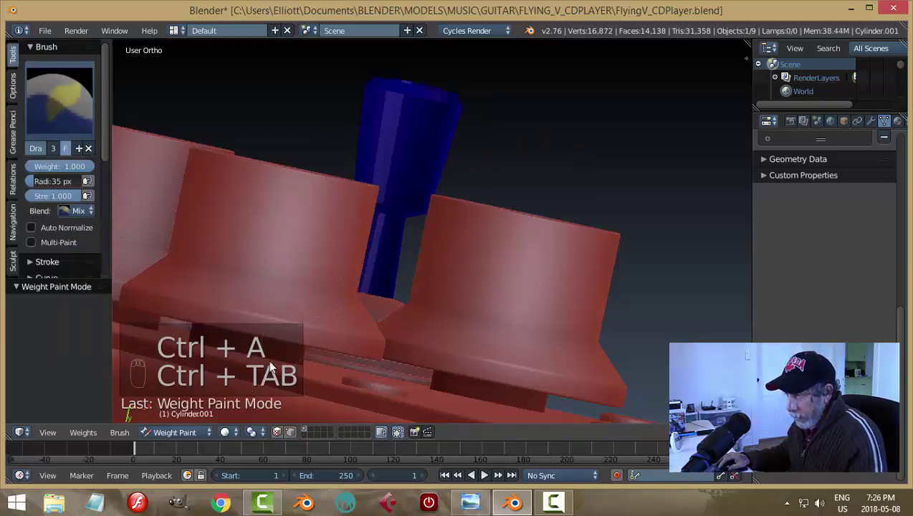
click(187, 429)
click(178, 401)
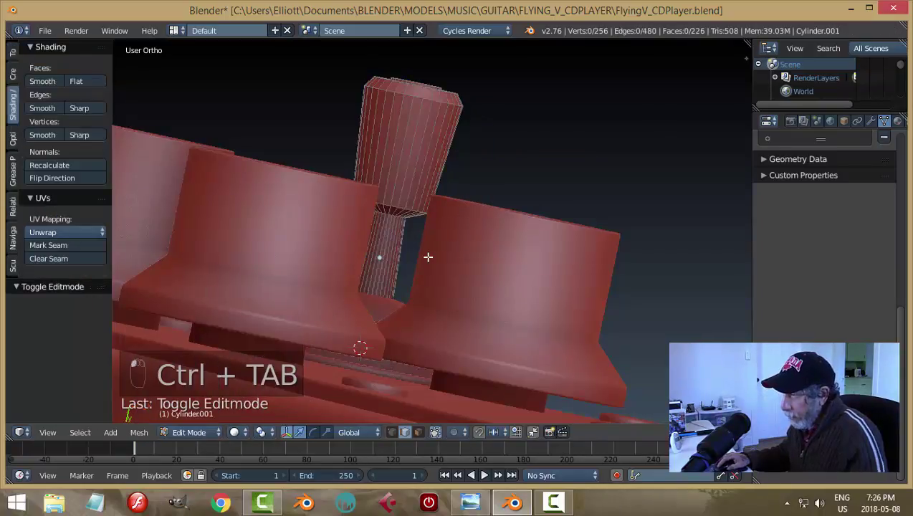
key(ctrl+Tab)
click(395, 257)
alt+right_click(395, 203)
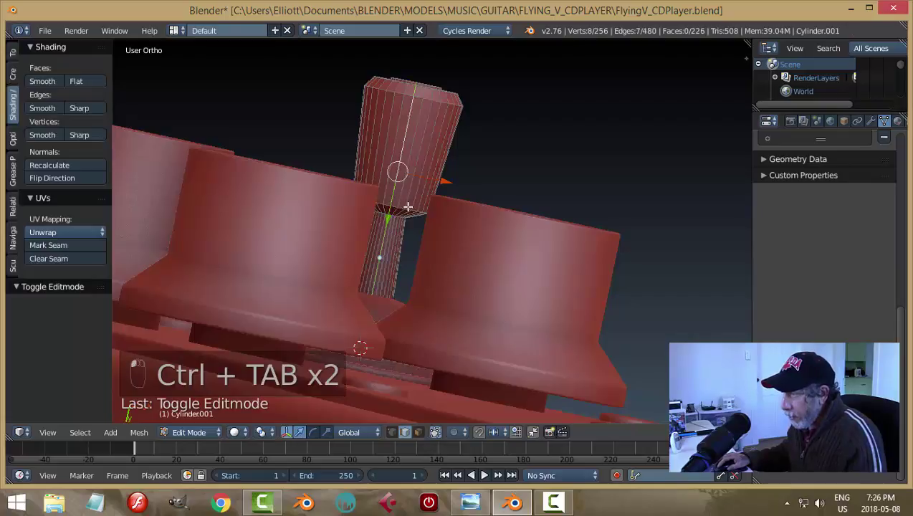
key(a)
scroll(408, 209, up, 2)
alt+right_click(391, 198)
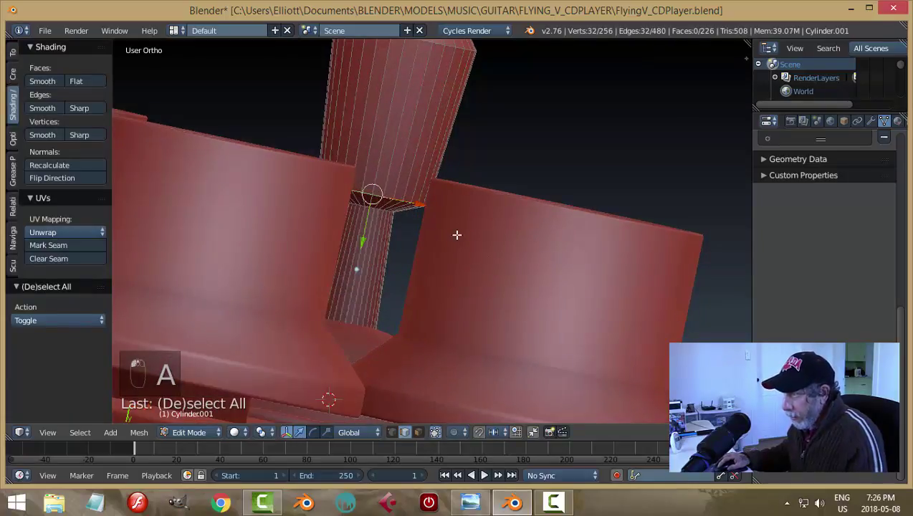
key(ctrl+b)
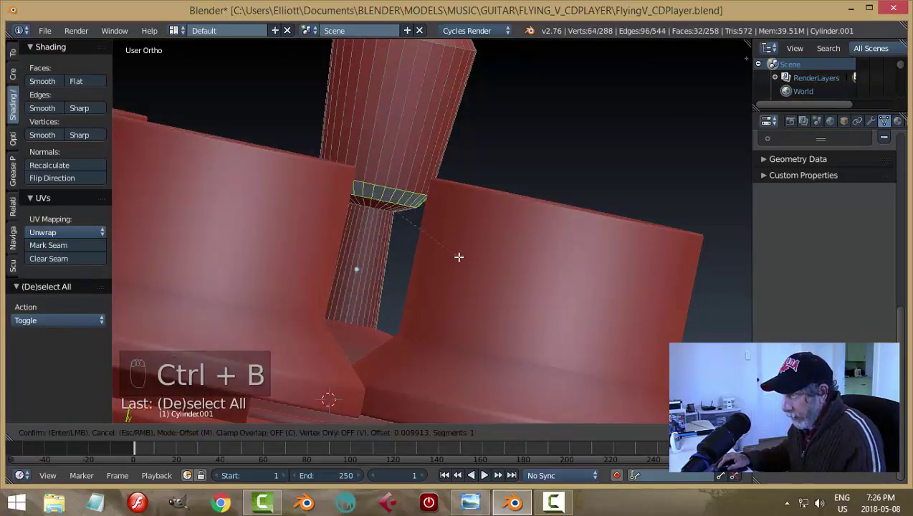
scroll(457, 254, up, 2)
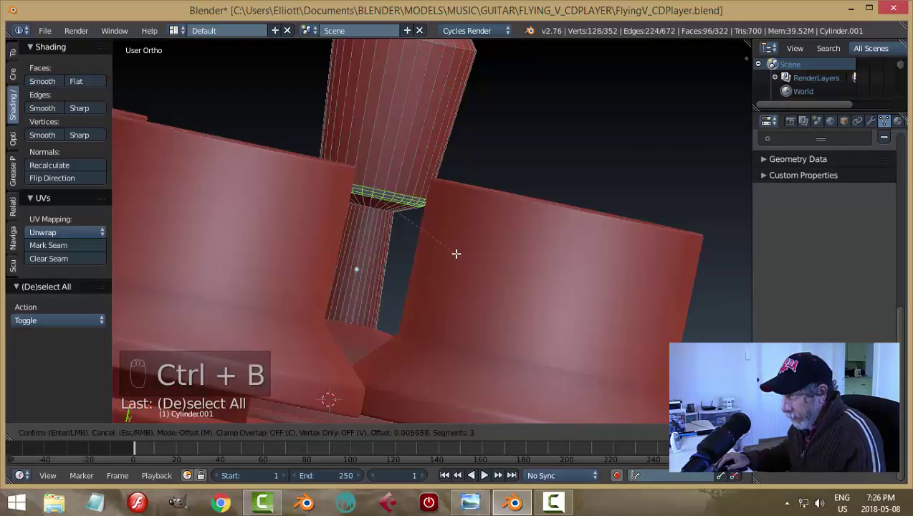
click(456, 254)
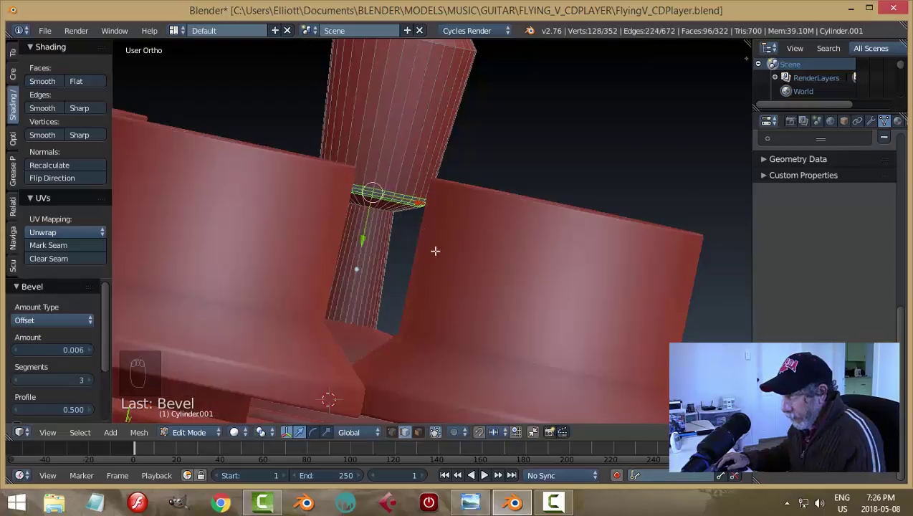
Bevel the edge loop where the stem meets the tip's underside by 0.004 with 3 segments.
alt+right_click(372, 208)
key(ctrl+b)
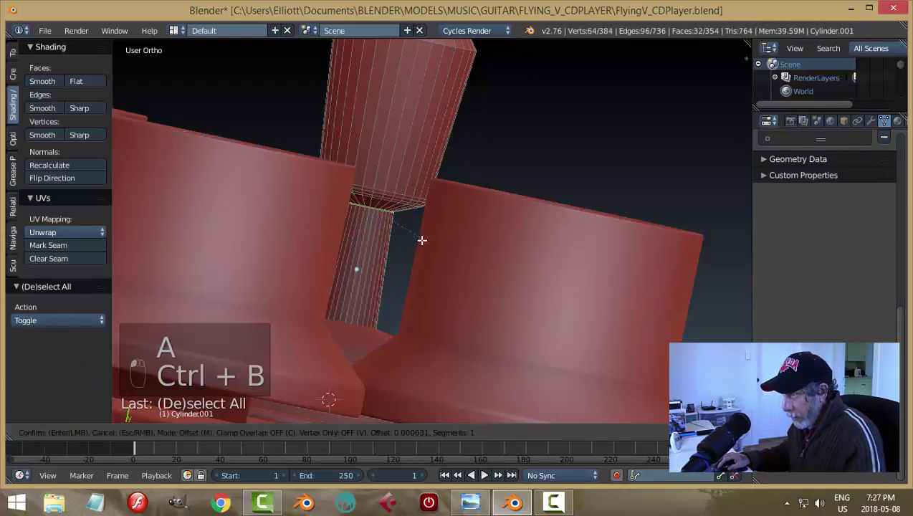
click(423, 244)
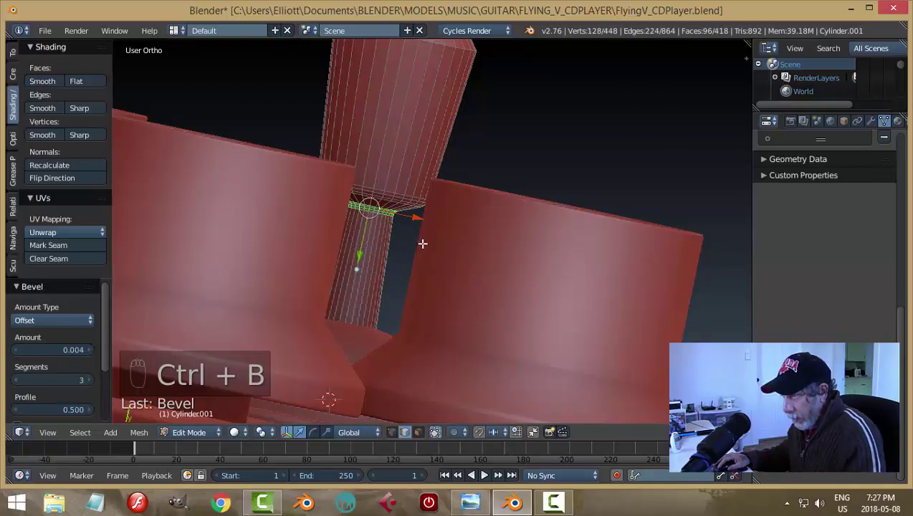
key(a)
Bevel the edge loop around the widest part of the tip, below its sloped shoulder, by 0.003 with 3 segments.
middle_drag(458, 142, 414, 167)
alt+right_click(415, 170)
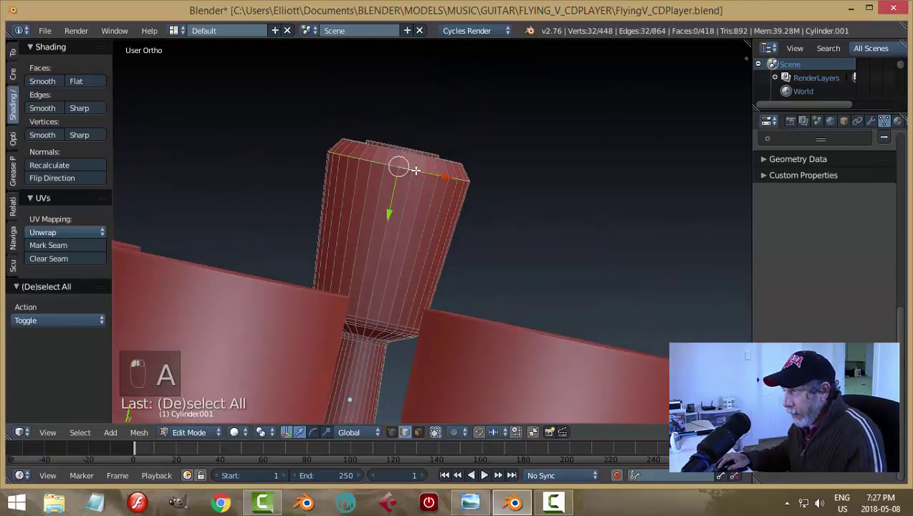
key(ctrl+b)
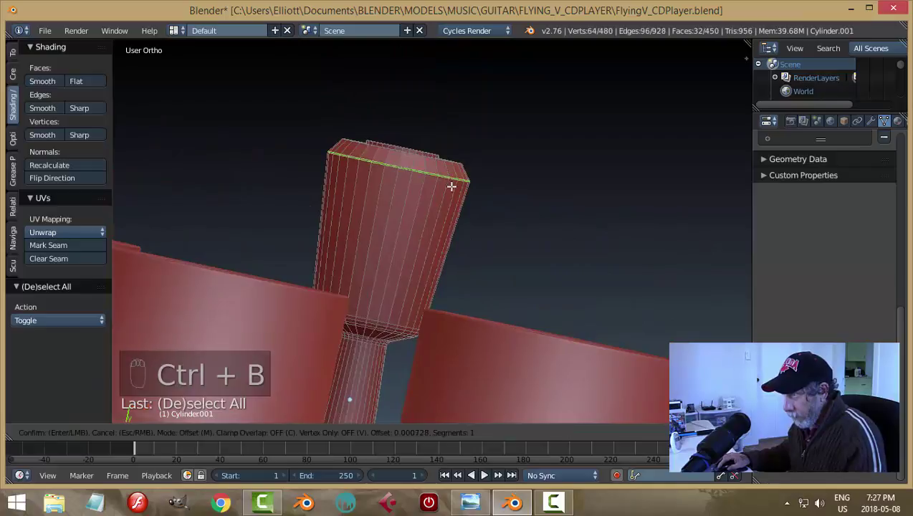
click(452, 189)
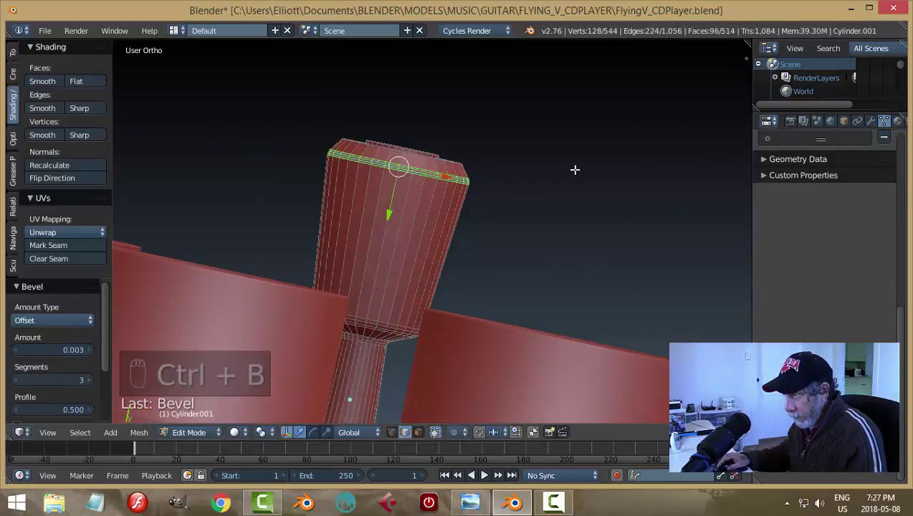
key(a)
Bevel the outer edge loop of the tip's end face by about 0.0025 with 3 segments.
middle_drag(581, 147, 523, 206)
alt+right_click(445, 203)
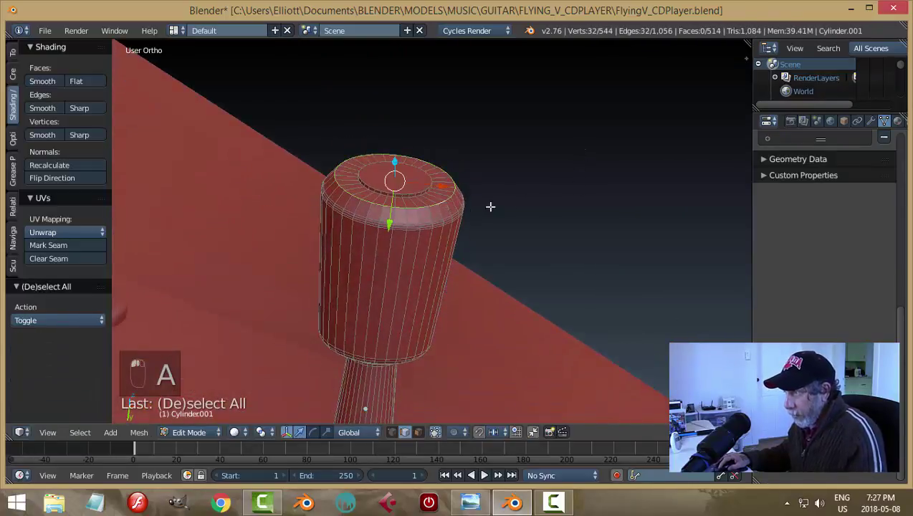
key(ctrl+b)
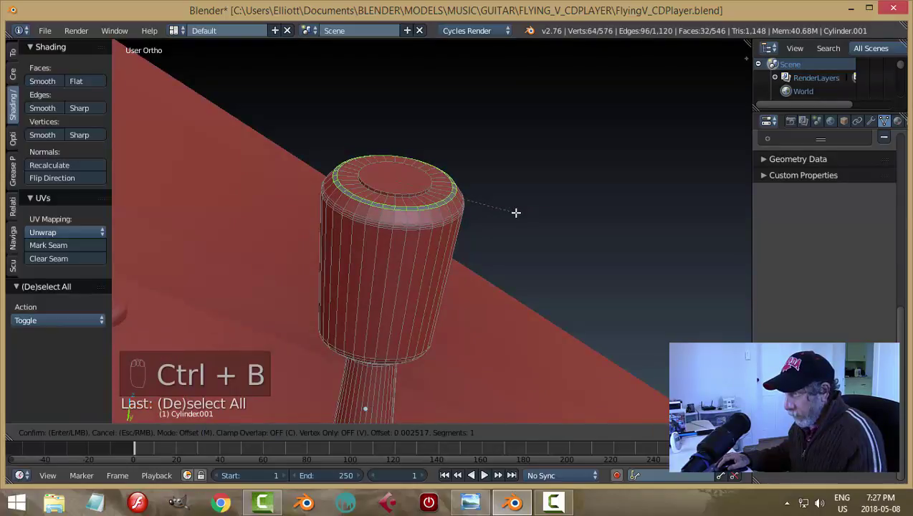
click(516, 212)
key(a)
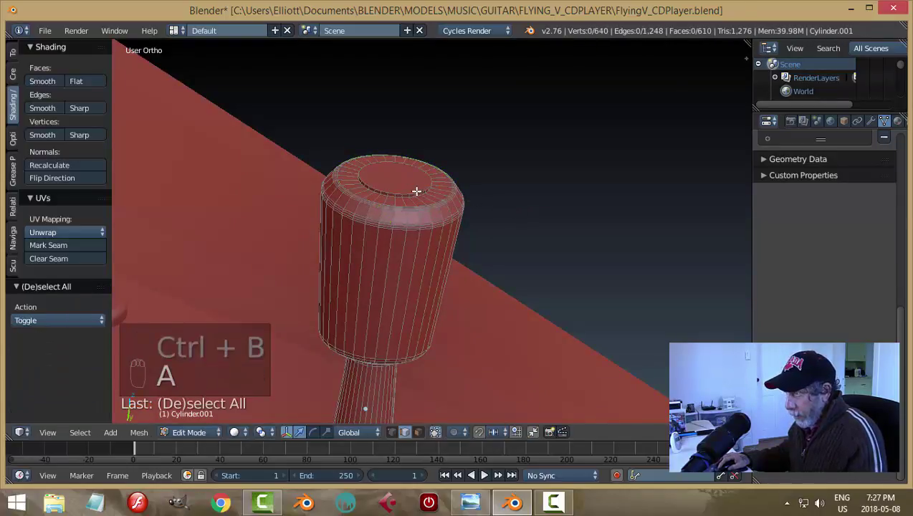
Bevel the inner circular edge loop on the tip's end face by about 0.002 with 2 segments and leave Edit Mode.
alt+right_click(416, 191)
key(ctrl+b)
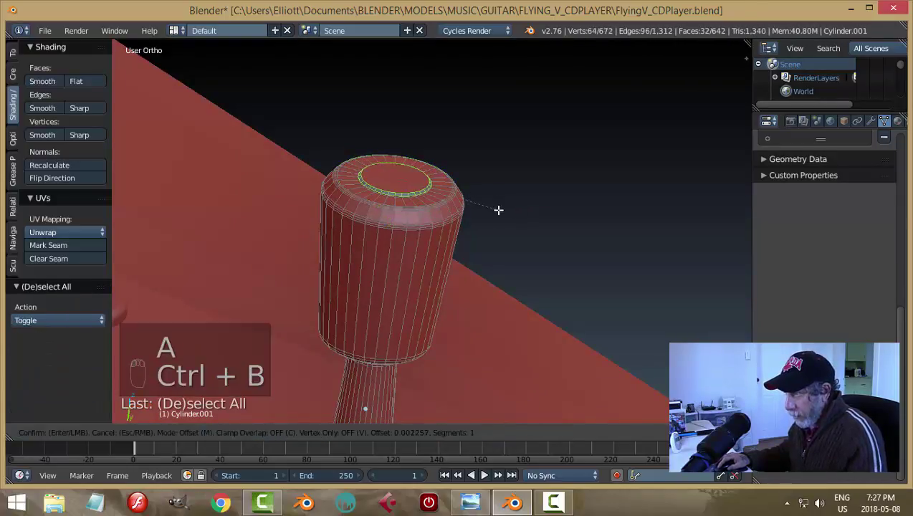
click(497, 208)
key(a)
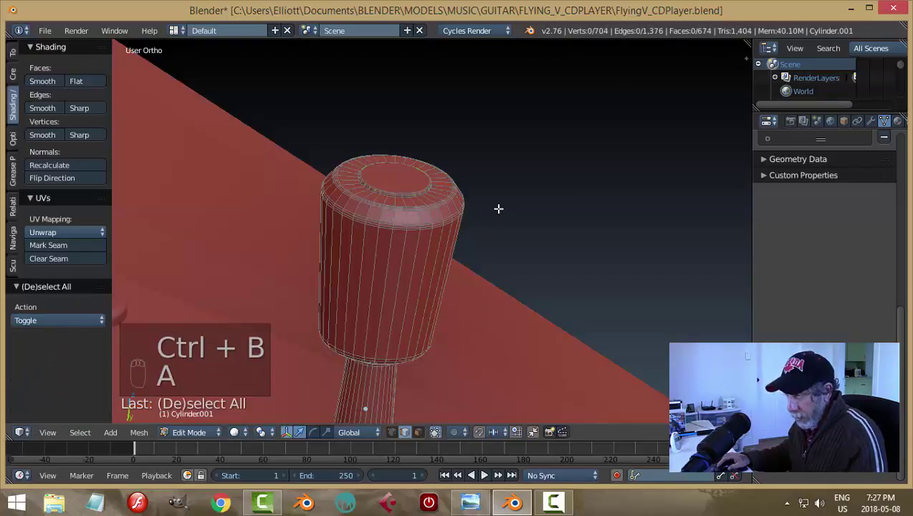
key(Tab)
click(413, 209)
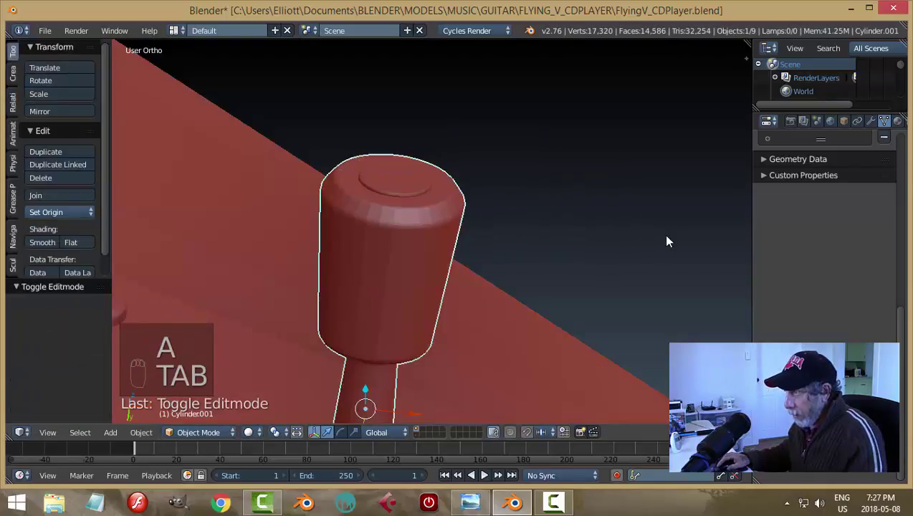
Add a Subdivision Surface modifier with 2 view subdivisions to the lever and shade it smooth.
click(870, 119)
click(781, 165)
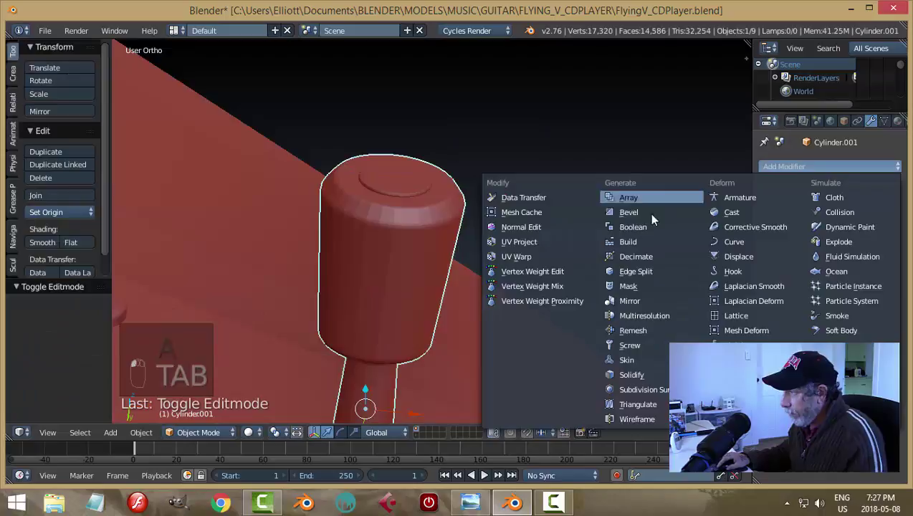
click(636, 388)
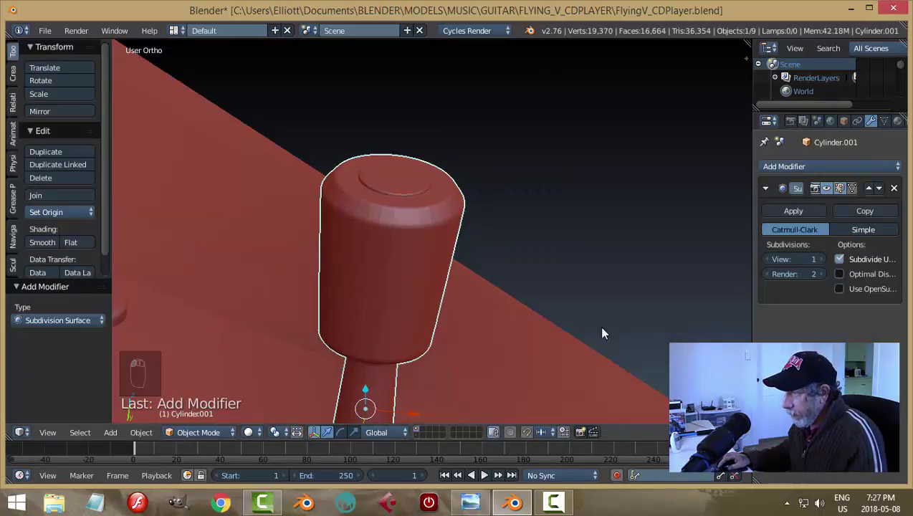
click(821, 260)
key(a)
scroll(629, 304, down, 3)
middle_drag(593, 298, 441, 248)
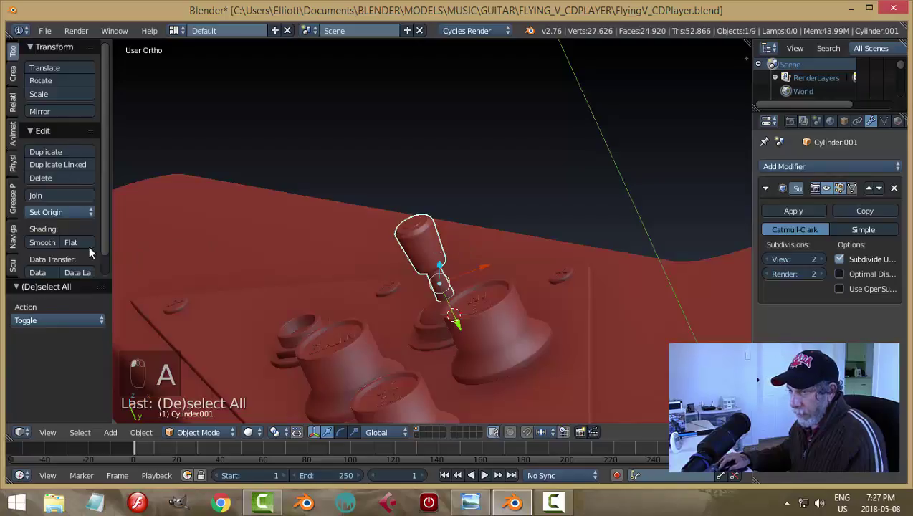
click(42, 242)
key(a)
Scale the whole lever uniformly to 1.048 and deselect it.
middle_drag(571, 220, 502, 228)
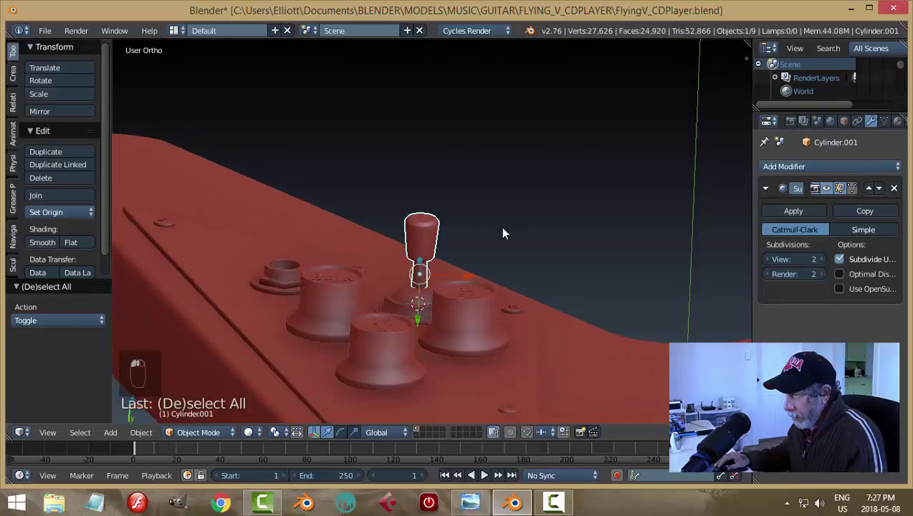
key(s)
click(527, 238)
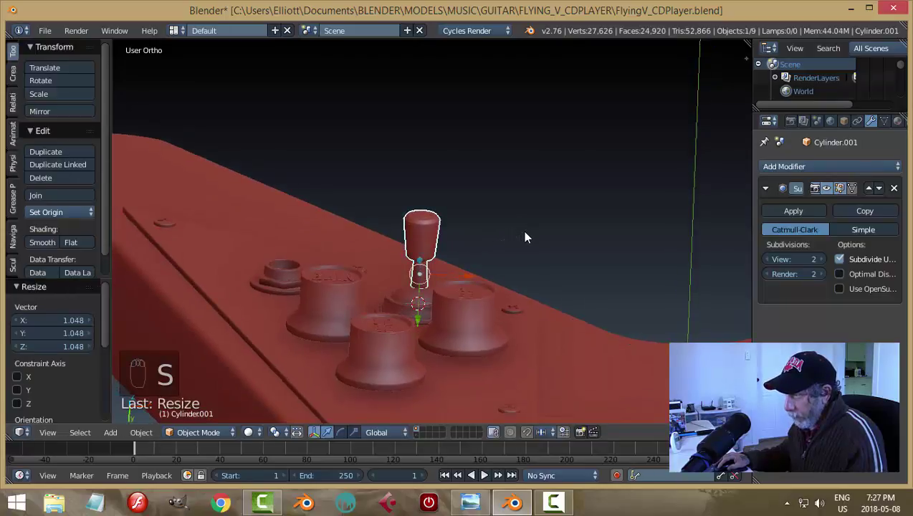
key(a)
Select the lever and move it 0.021 along Y, deeper into the dome.
scroll(534, 222, down, 3)
middle_drag(536, 224, 452, 250)
scroll(540, 280, up, 3)
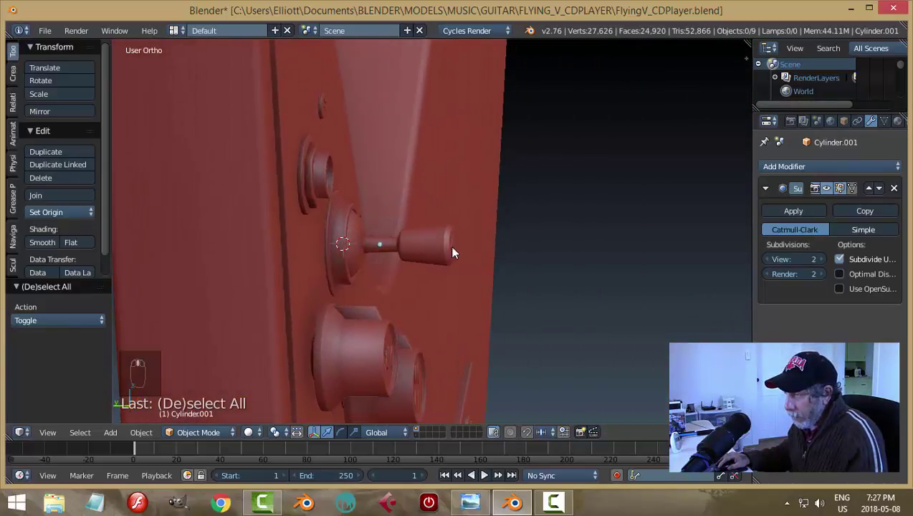
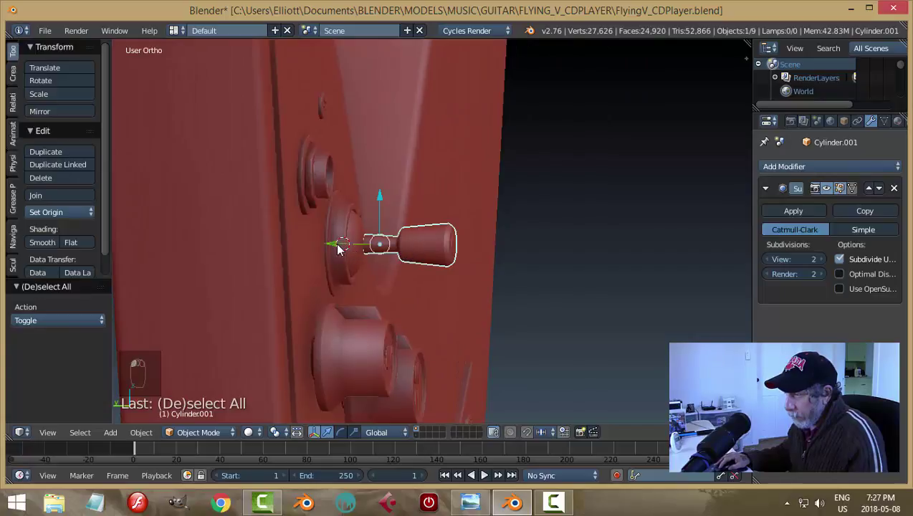
drag(340, 248, 327, 240)
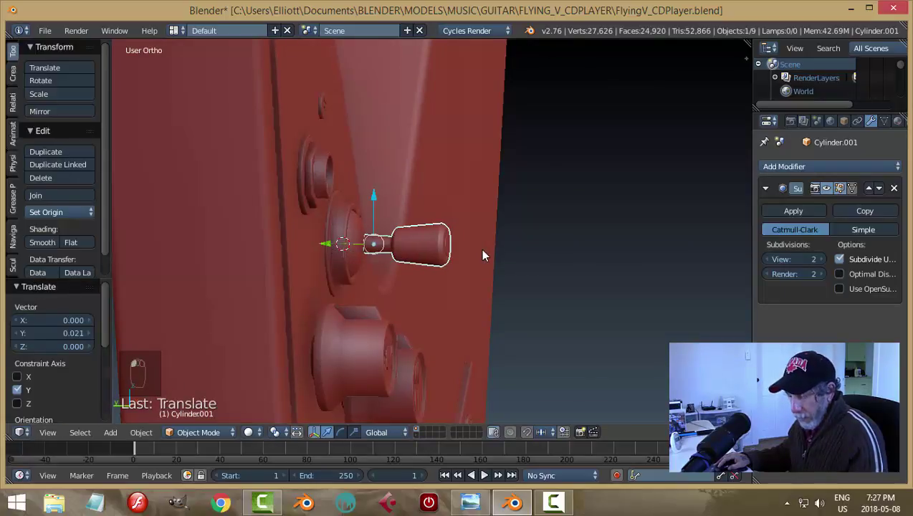
key(a)
Save the scene over the existing FlyingV_CDPlayer.blend file.
middle_drag(483, 256, 514, 233)
key(ctrl+s)
key(ctrl+s)
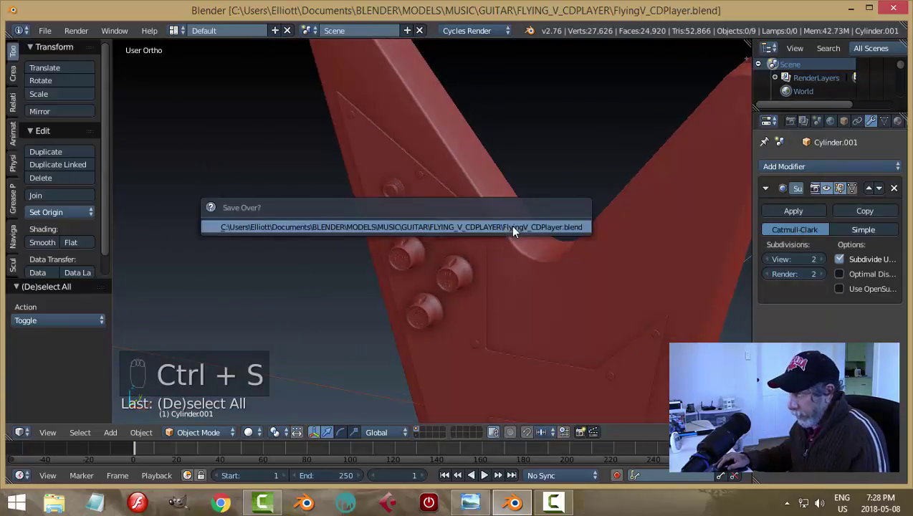
click(513, 231)
Select the dome under the lever, scale it down slightly and uniformly, and save the file again.
scroll(561, 247, up, 4)
middle_drag(544, 245, 542, 199)
right_click(452, 230)
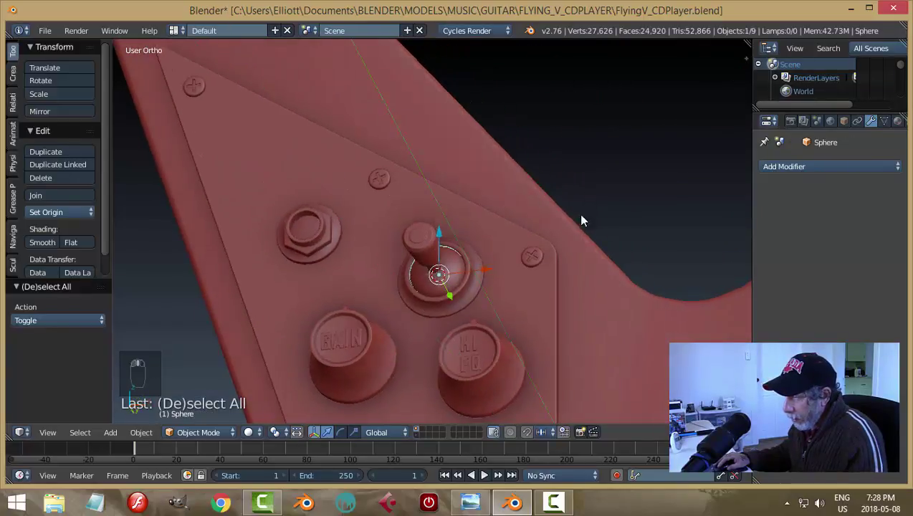
middle_drag(582, 221, 556, 215)
key(s)
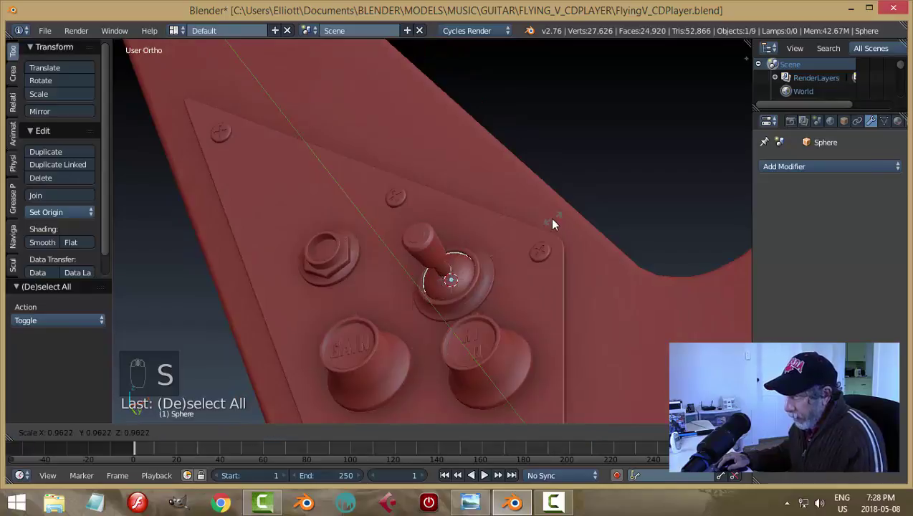
click(544, 221)
key(a)
mouse_move(544, 220)
middle_down()
mouse_move(513, 227)
mouse_move(573, 237)
mouse_move(587, 302)
mouse_move(555, 302)
mouse_move(598, 213)
mouse_move(547, 233)
middle_up()
key(ctrl+s)
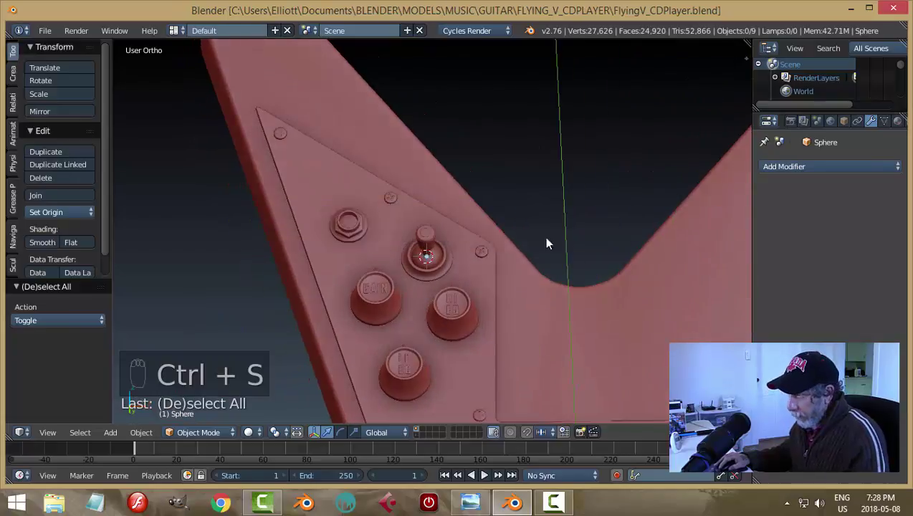
Try adding a single edge loop around the sloped outer flange of the toggle switch's base ring.
scroll(547, 244, up, 4)
scroll(534, 255, down, 2)
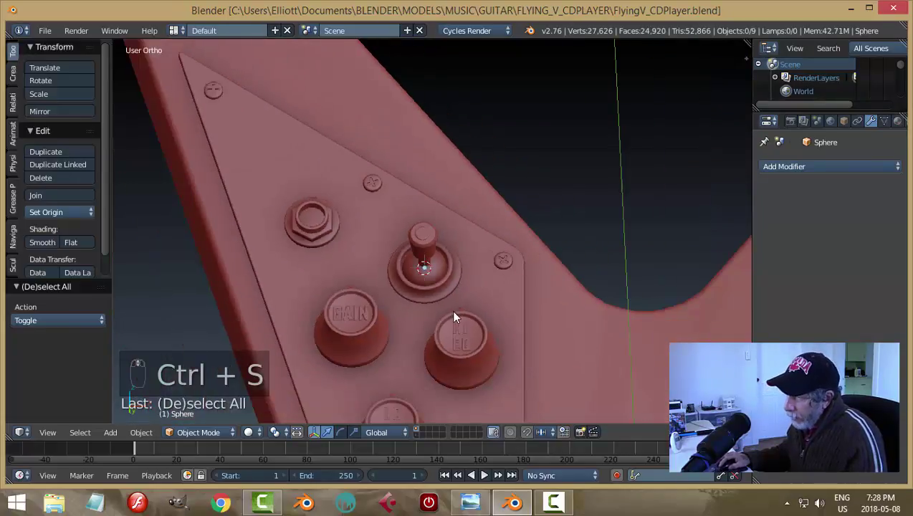
middle_drag(446, 312, 449, 294)
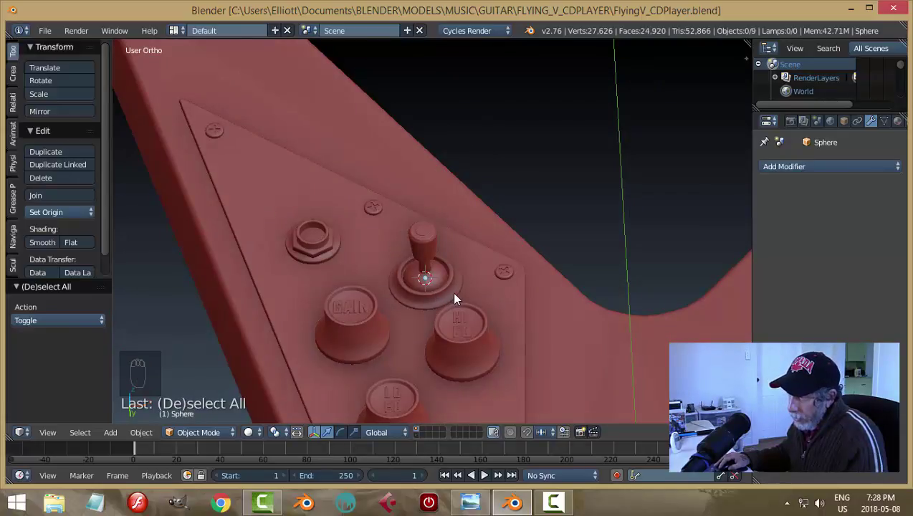
middle_drag(471, 294, 441, 307)
right_click(472, 282)
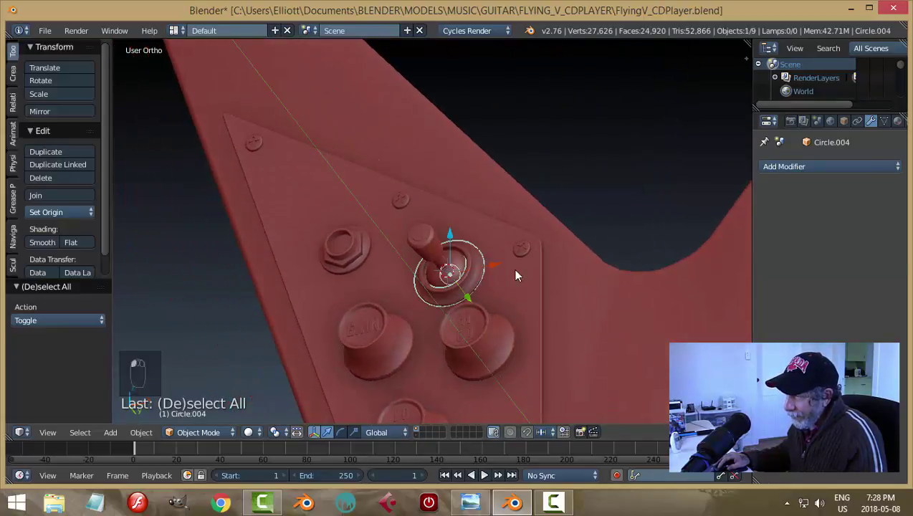
key(Tab)
click(604, 268)
scroll(510, 283, up, 2)
scroll(511, 283, up, 4)
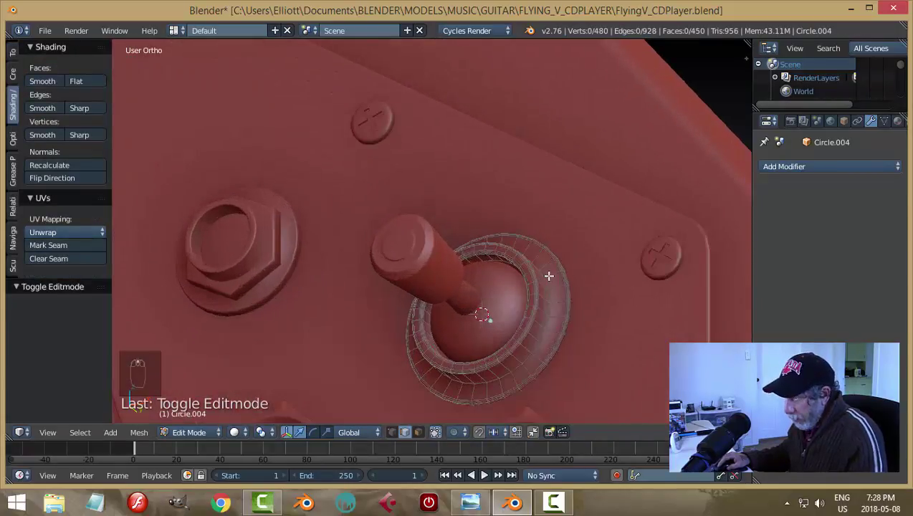
key(ctrl+r)
click(548, 279)
click(547, 283)
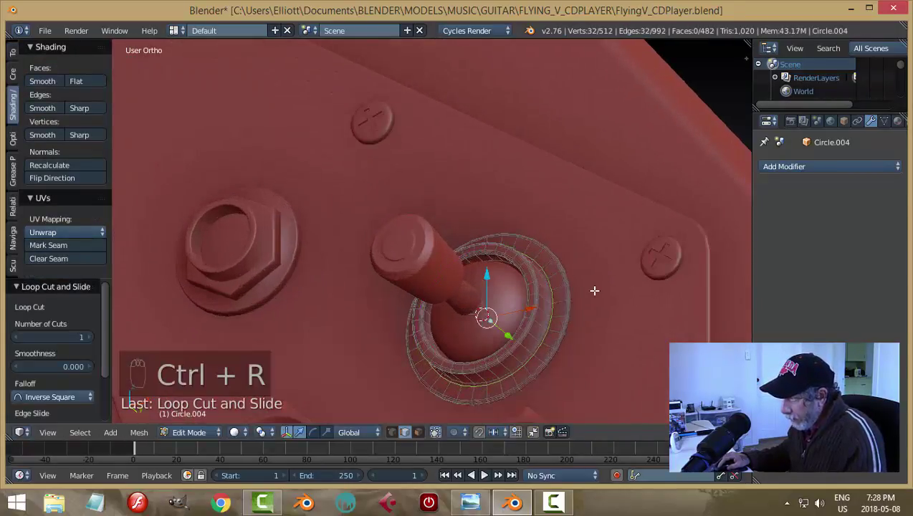
Return the base ring to Object Mode and undo the loop cut on its flange.
key(a)
key(Tab)
click(488, 293)
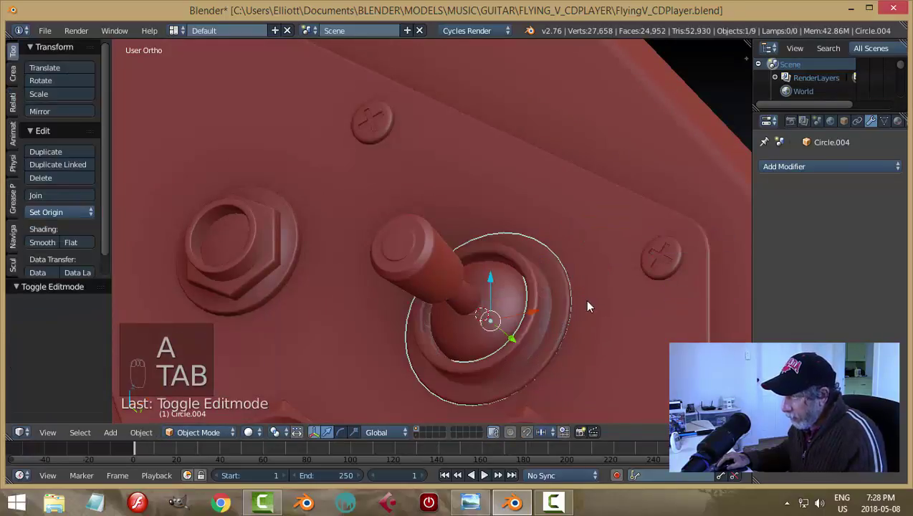
key(ctrl+z)
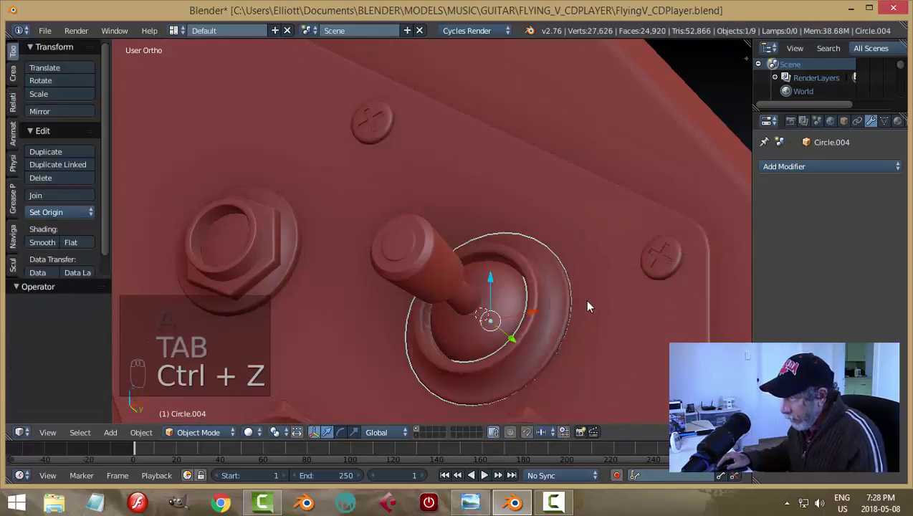
Deselect the base ring and save the scene over the existing FlyingV_CDPlayer.blend file.
key(a)
scroll(585, 299, down, 4)
middle_drag(585, 299, 509, 306)
key(ctrl+s)
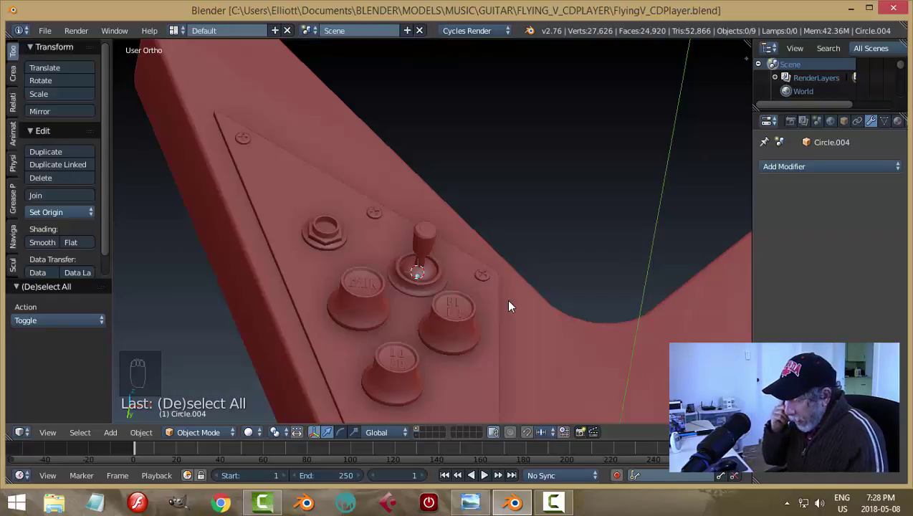
middle_drag(503, 286, 503, 332)
scroll(430, 328, up, 3)
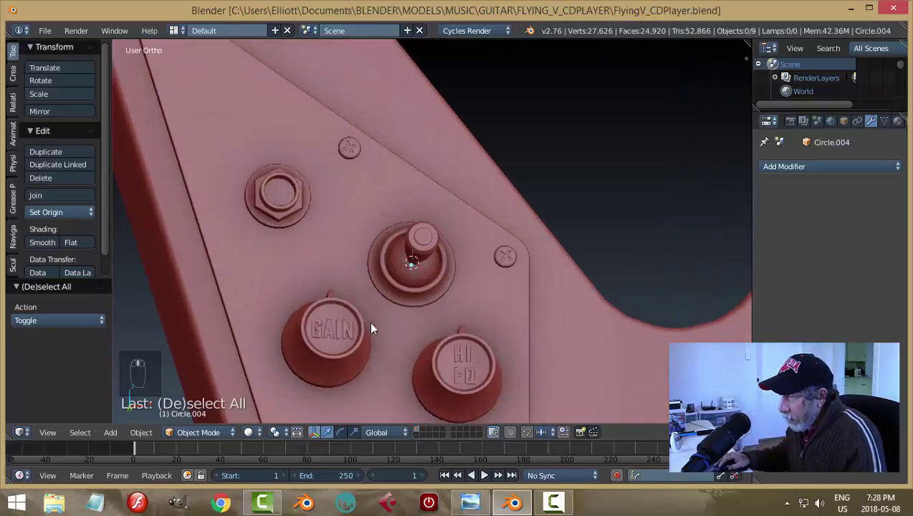
right_click(341, 331)
key(Tab)
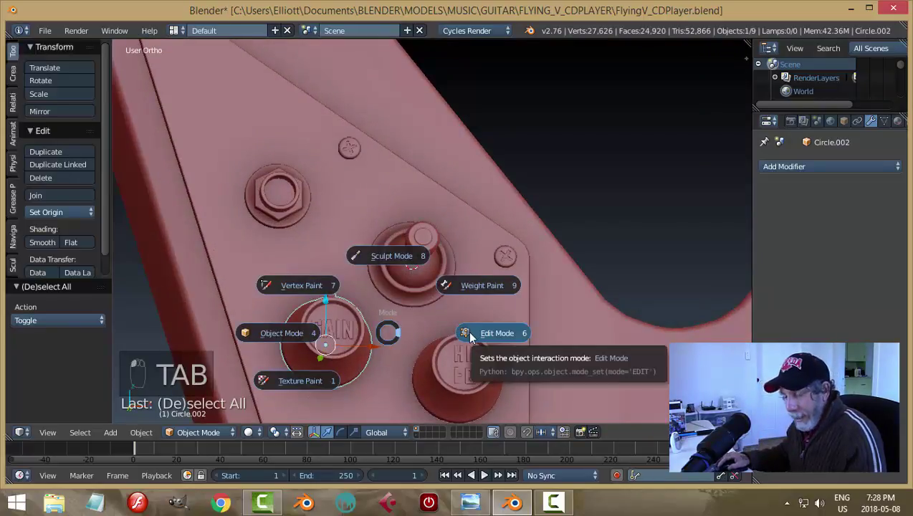
key(Escape)
scroll(377, 343, down, 2)
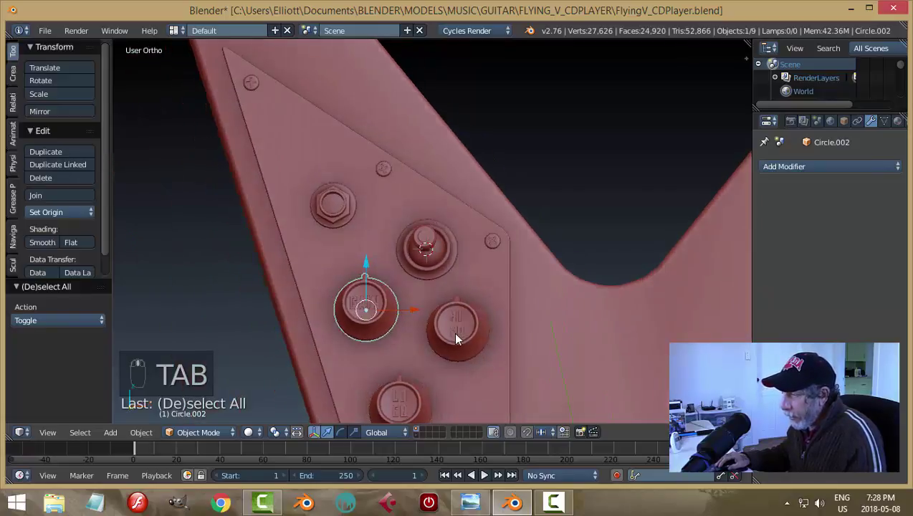
In front view, snap the 3D cursor to the toggle lever and set the lever's origin to its geometry.
key(KP_1)
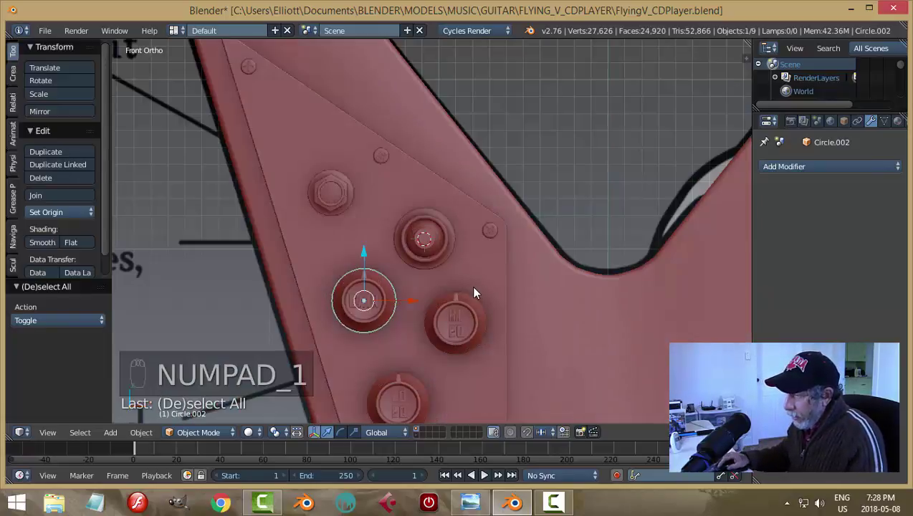
right_click(431, 243)
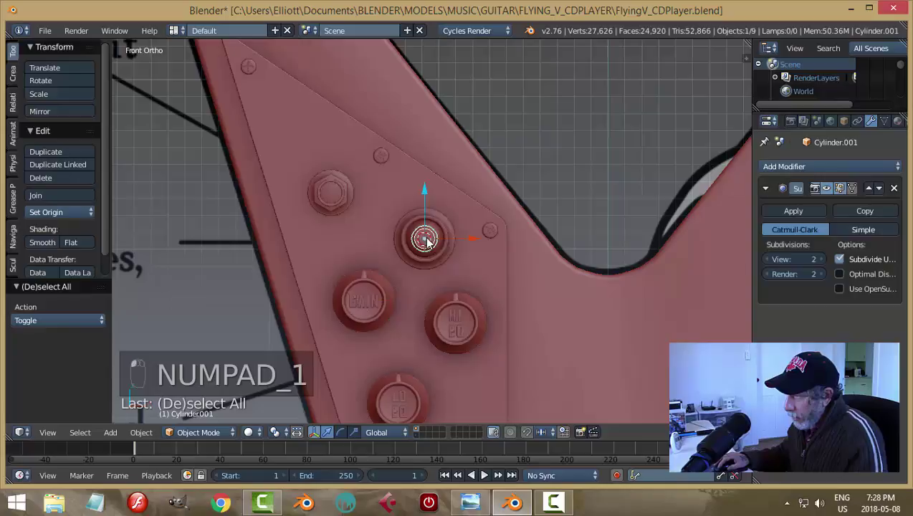
key(shift+s)
click(527, 266)
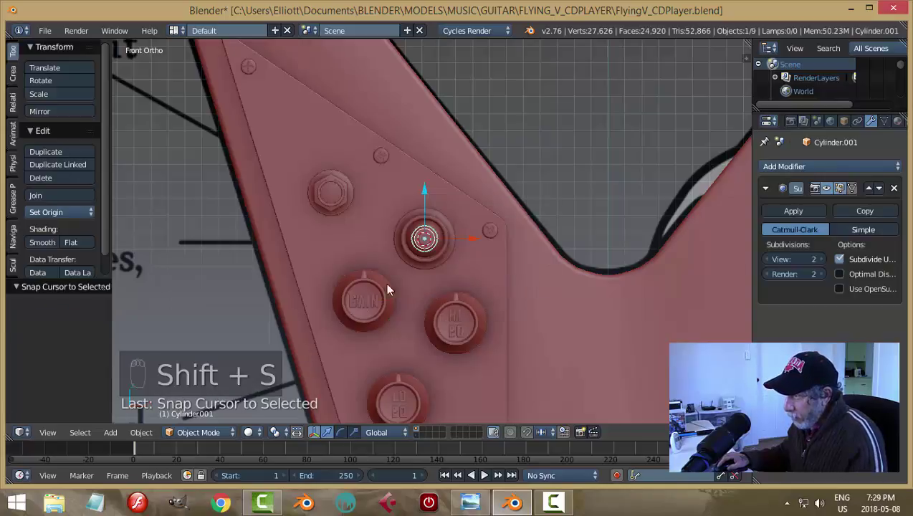
click(50, 212)
click(67, 241)
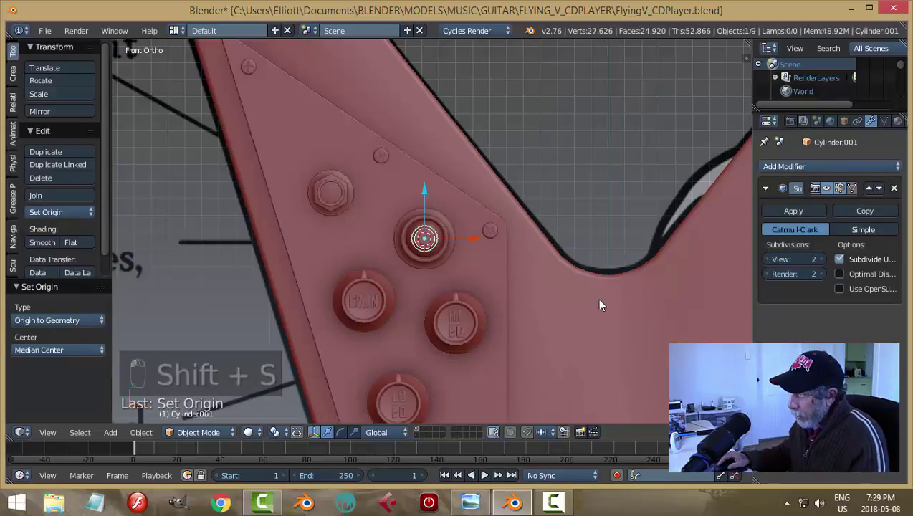
Add a text object at the 3D cursor and rotate it 90° about X so it faces the front.
scroll(601, 305, up, 2)
scroll(616, 295, down, 3)
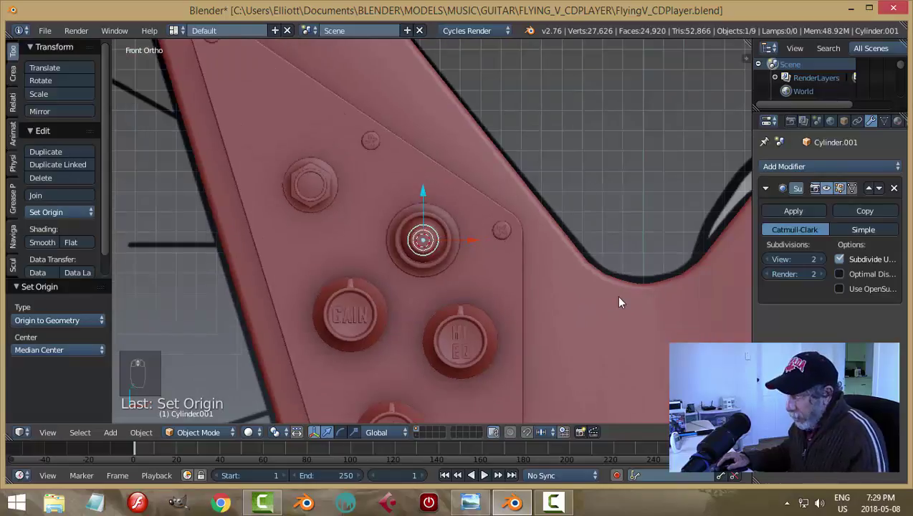
key(shift+a)
click(611, 328)
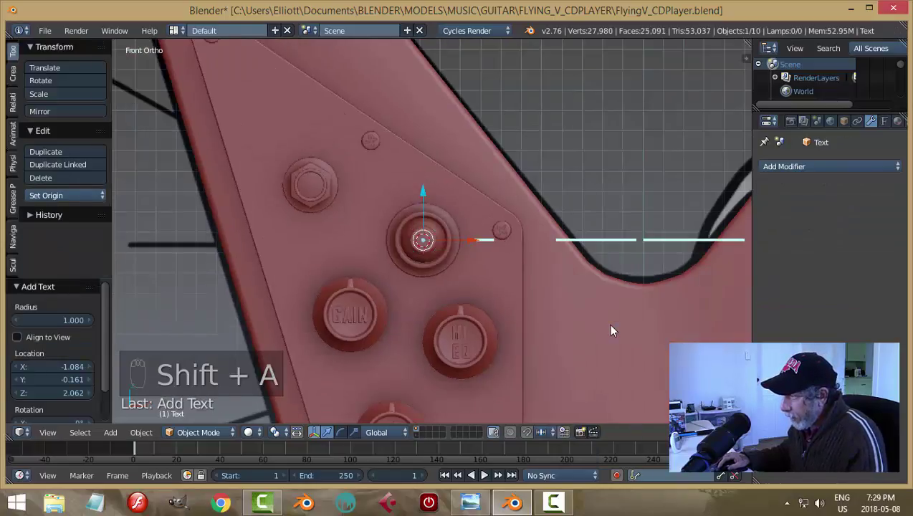
key(r)
key(x)
key(9)
key(0)
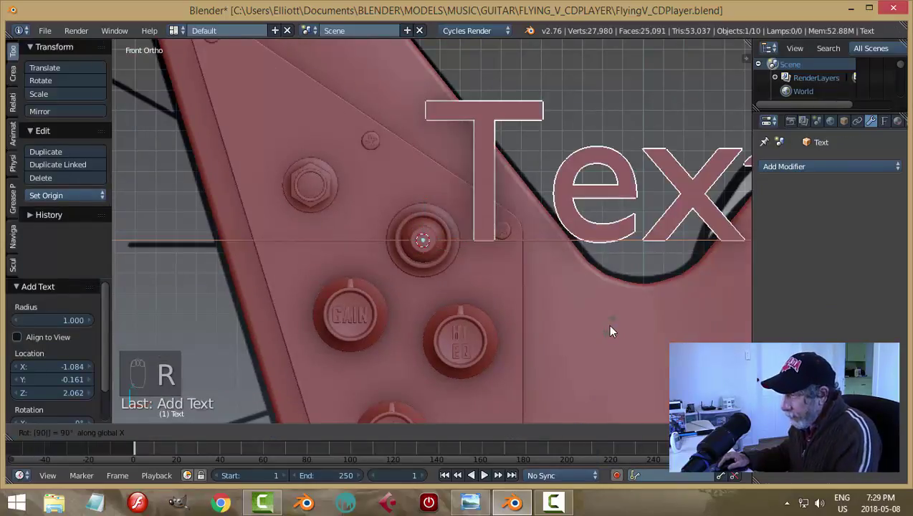
key(Return)
Scale the text uniformly to 0.125 and set its origin to its geometry.
key(s)
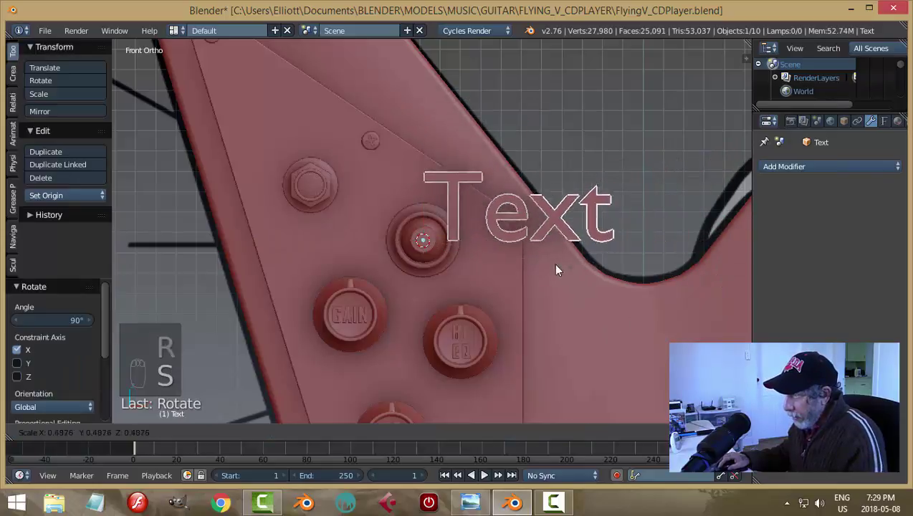
text(.125)
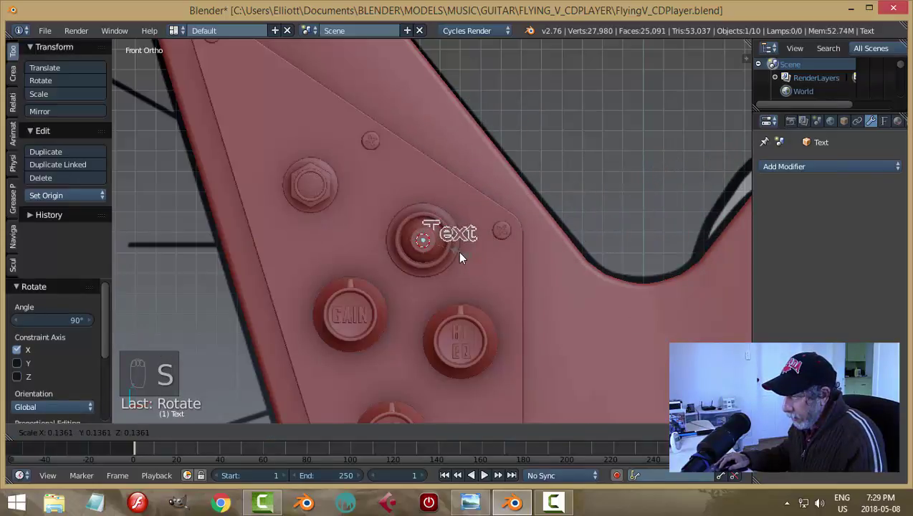
key(Return)
click(36, 196)
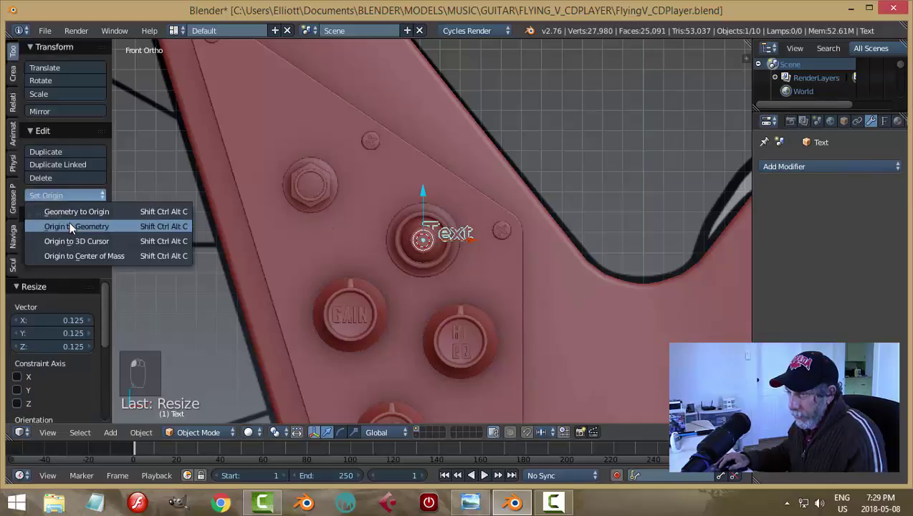
click(57, 226)
Move the text -0.122 along X to center it on the toggle switch and 0.202 along Z above it.
key(g)
key(x)
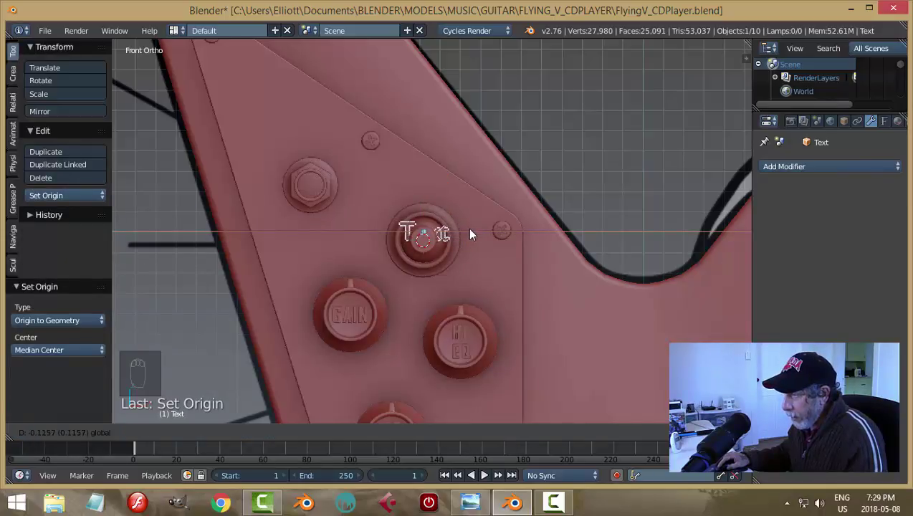
click(469, 230)
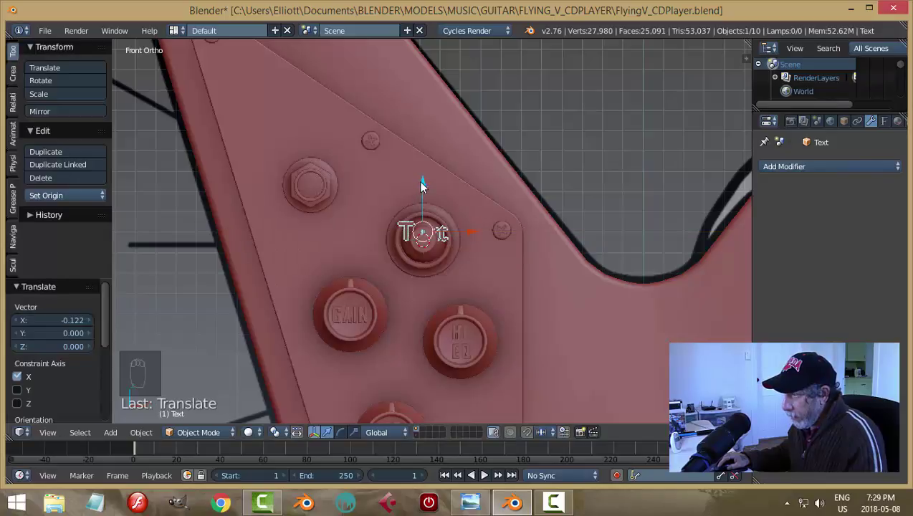
key(g)
key(z)
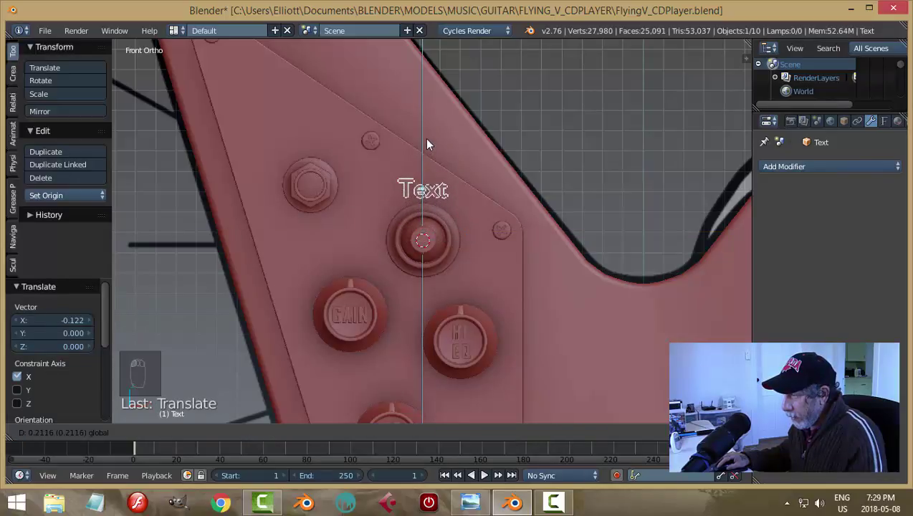
click(426, 142)
Move the text 0.129 along Y, back toward the surface of the control plate.
middle_drag(461, 264, 500, 233)
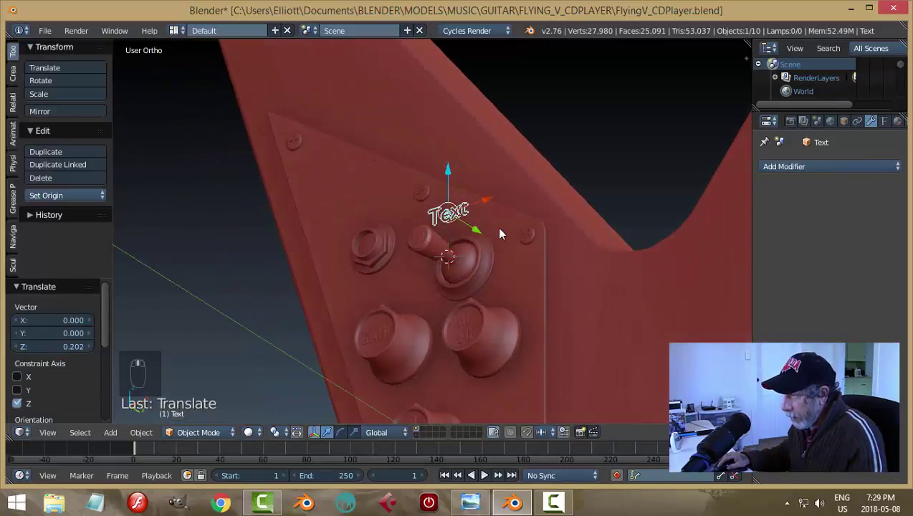
key(g)
key(y)
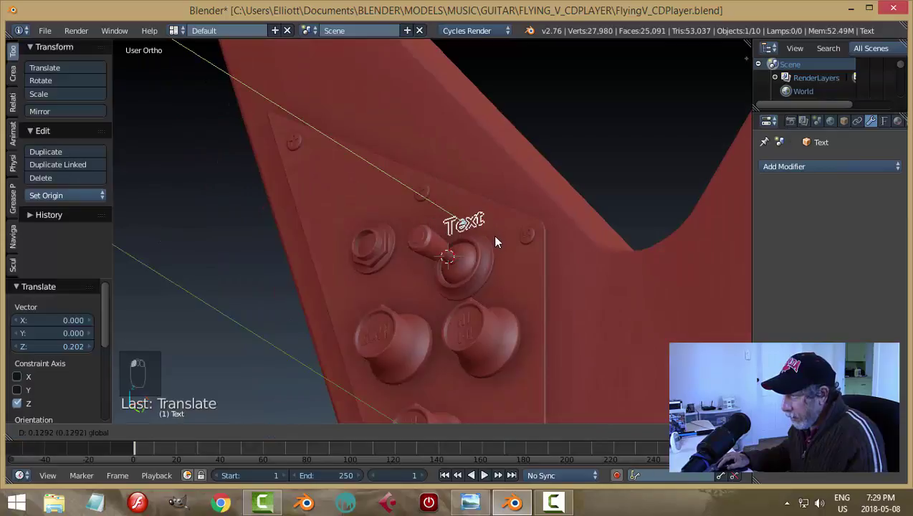
click(494, 241)
Set the text's regular font to AgencyFB-Bold.
key(KP_1)
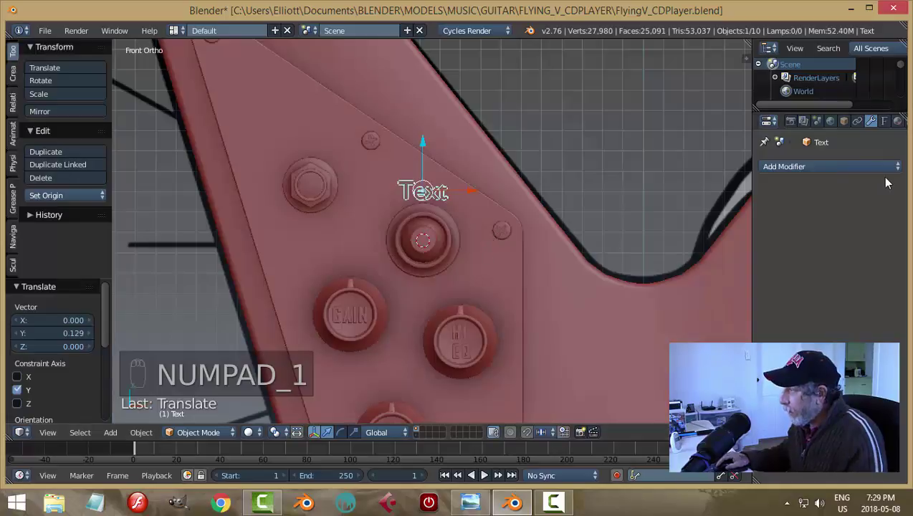
click(884, 121)
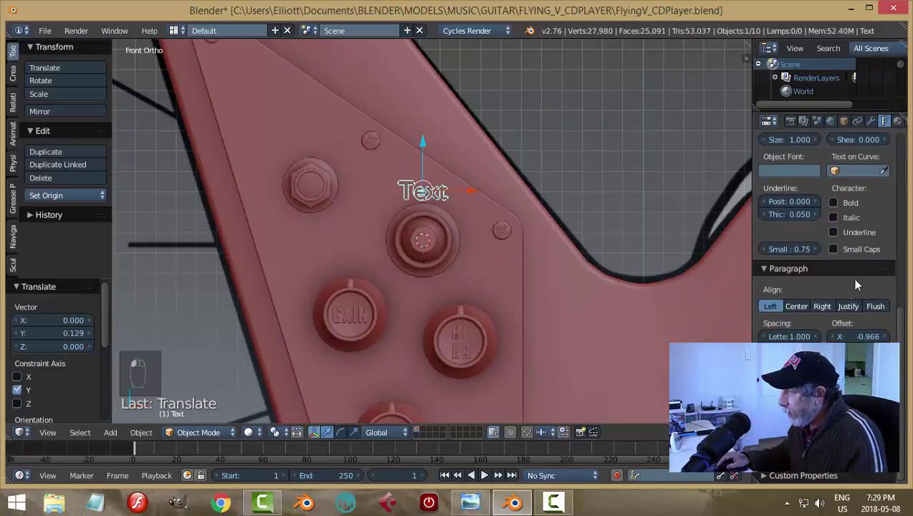
scroll(854, 278, up, 7)
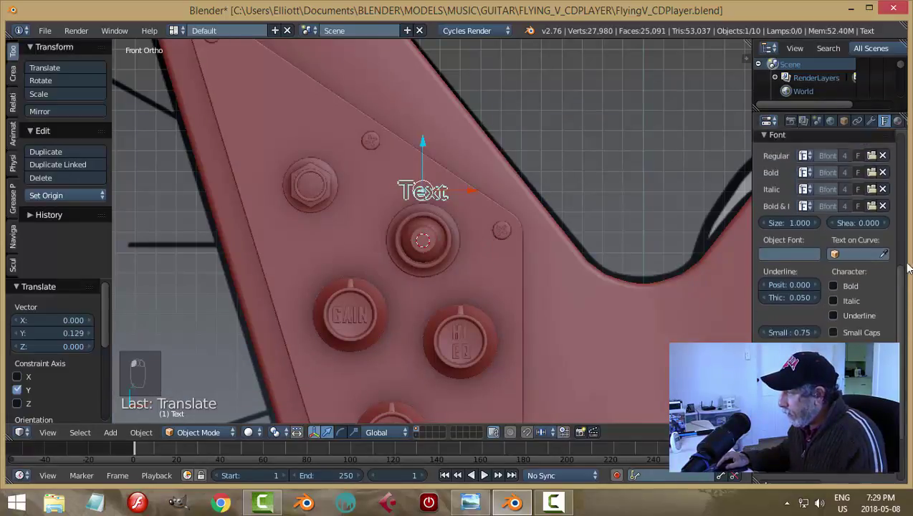
click(805, 275)
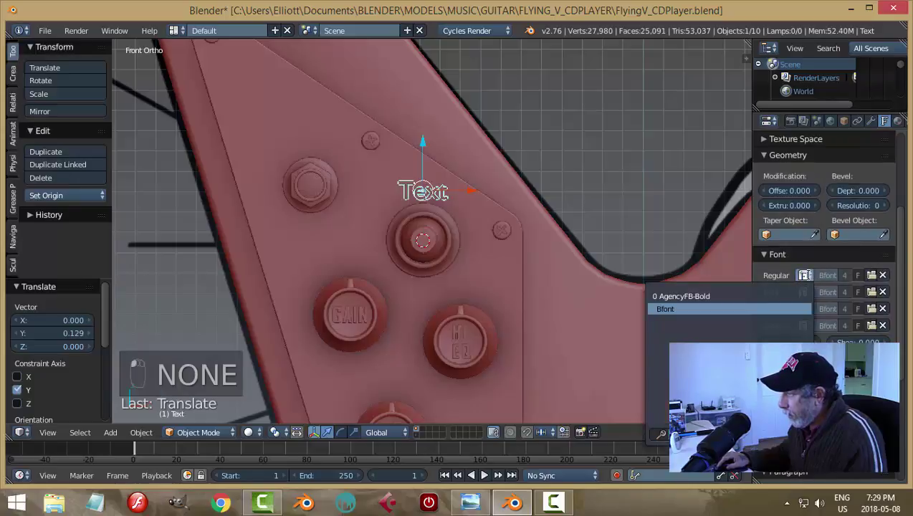
click(722, 292)
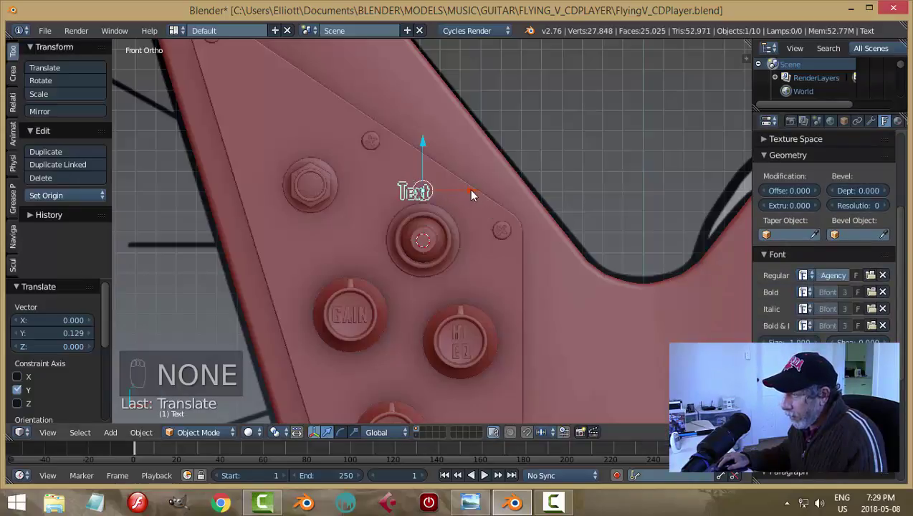
Shift the text about 0.05 along X, scale it uniformly to 1.1, and nudge it another 0.003 along X above the toggle switch.
drag(471, 190, 480, 191)
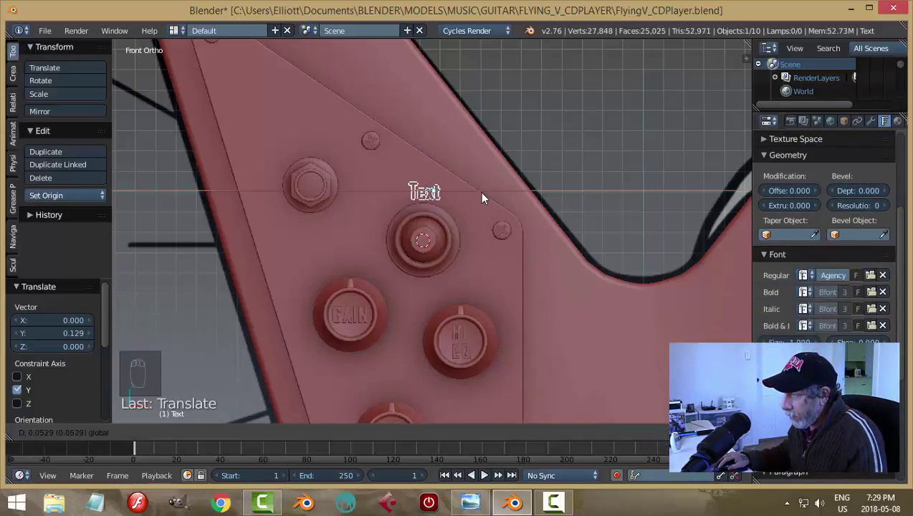
key(s)
click(535, 238)
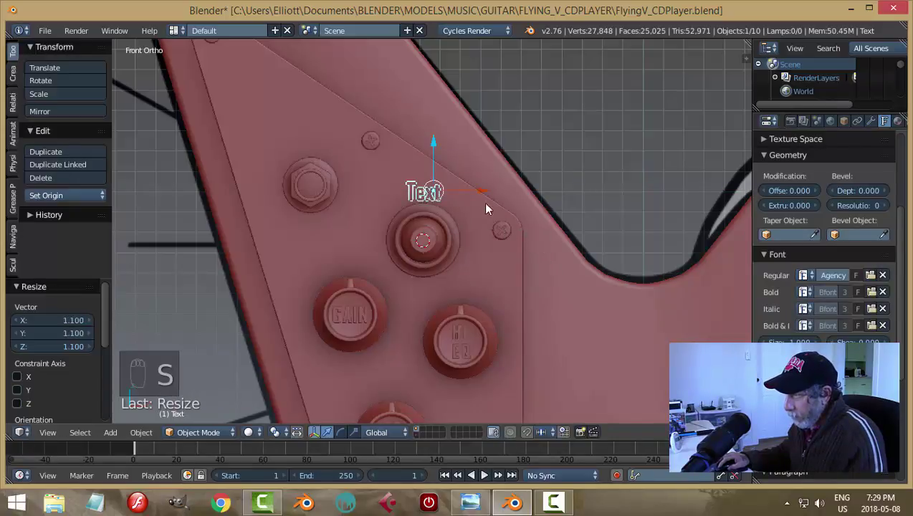
drag(482, 190, 482, 192)
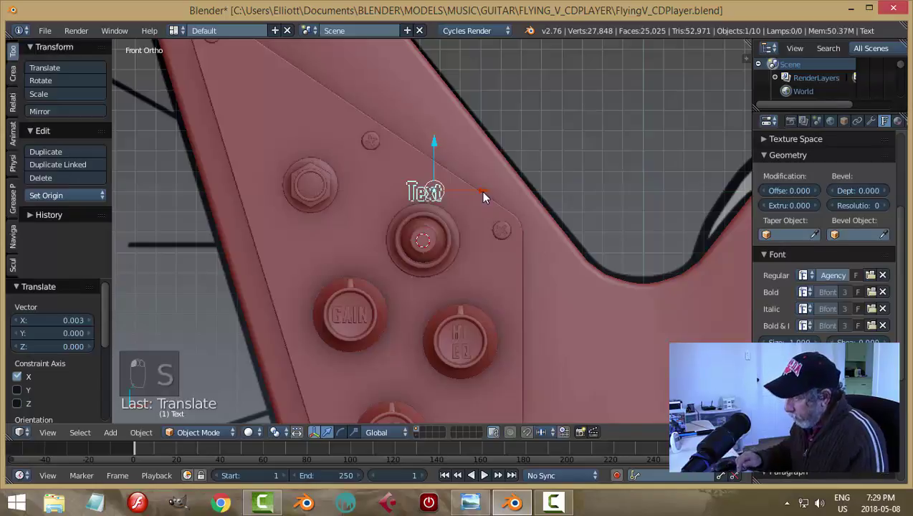
key(KP_1)
scroll(483, 195, up, 3)
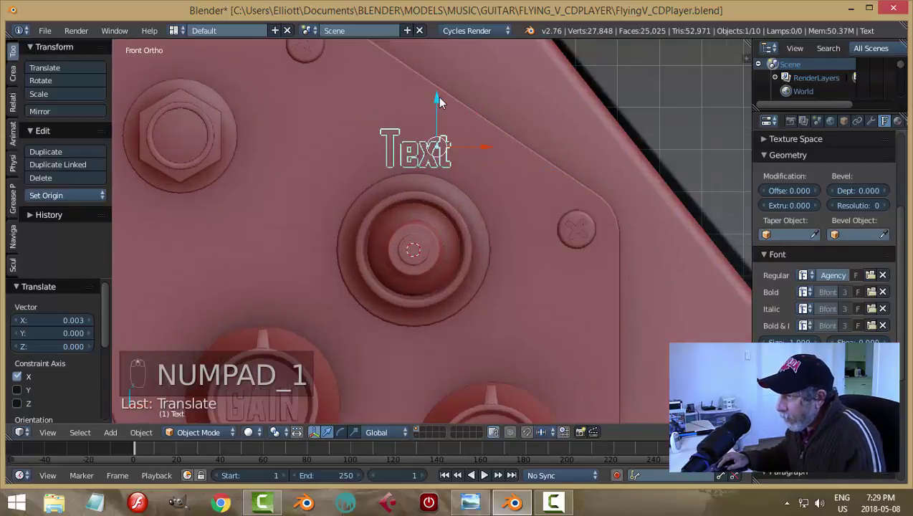
Set the text's origin to its geometry, align it horizontally with the toggle switch's centre, and return it 0.241 along Z above the switch.
click(61, 195)
click(60, 222)
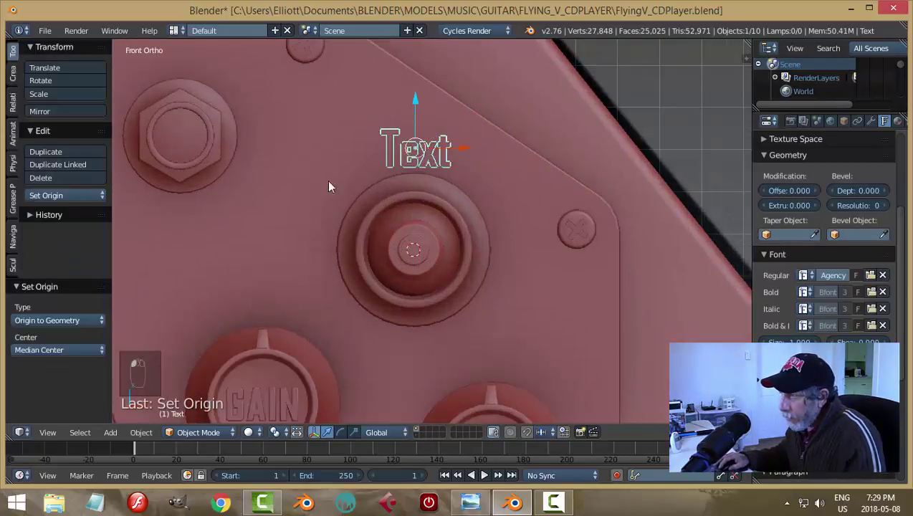
drag(418, 104, 413, 202)
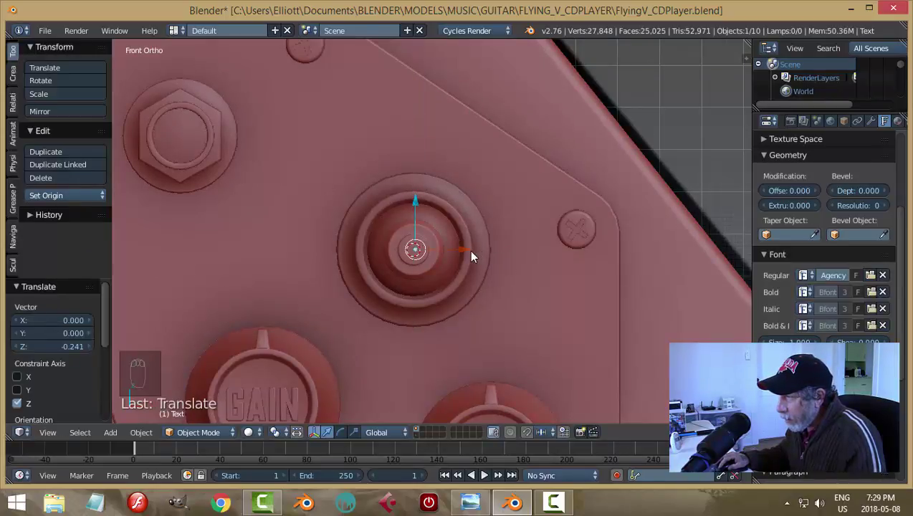
drag(471, 252, 463, 251)
drag(414, 204, 423, 101)
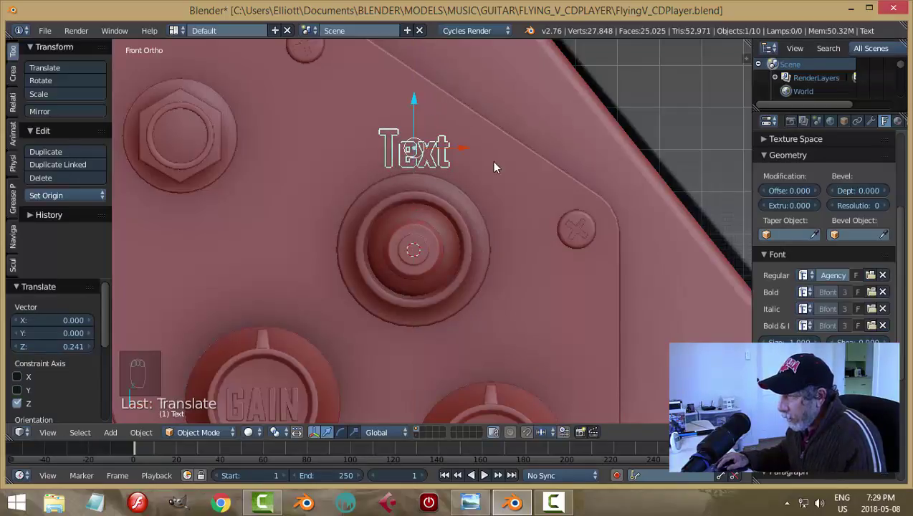
Replace the wording of the text above the toggle switch with SPKRS.
key(Tab)
key(BackSpace)
key(BackSpace)
key(BackSpace)
key(BackSpace)
key(BackSpace)
key(BackSpace)
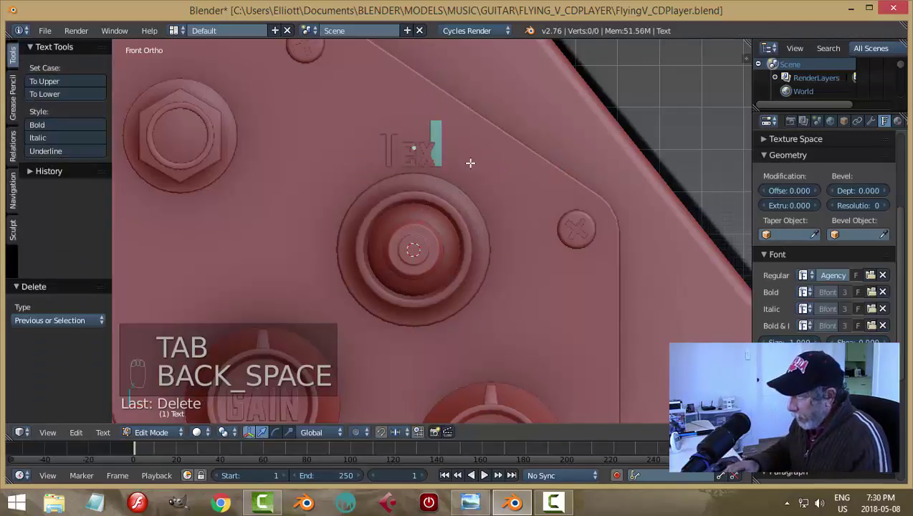
text(SP)
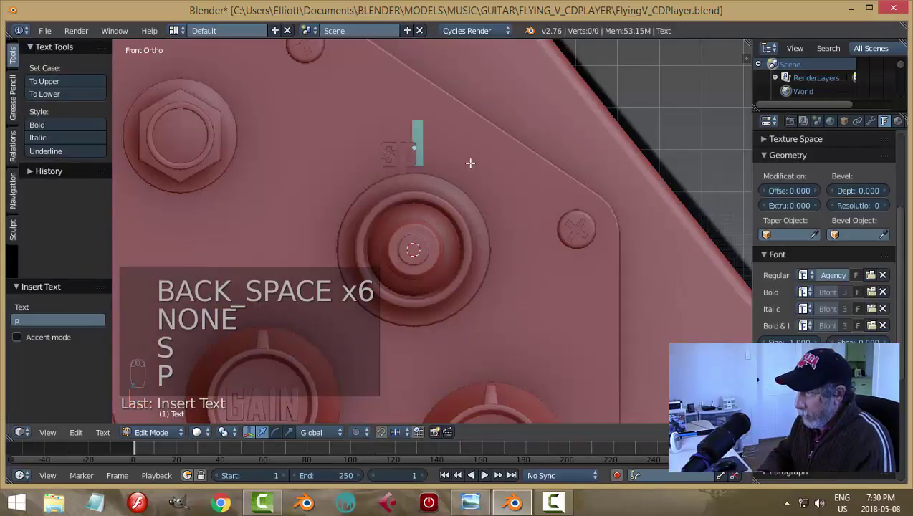
key(BackSpace)
key(BackSpace)
key(BackSpace)
text(SPKRS)
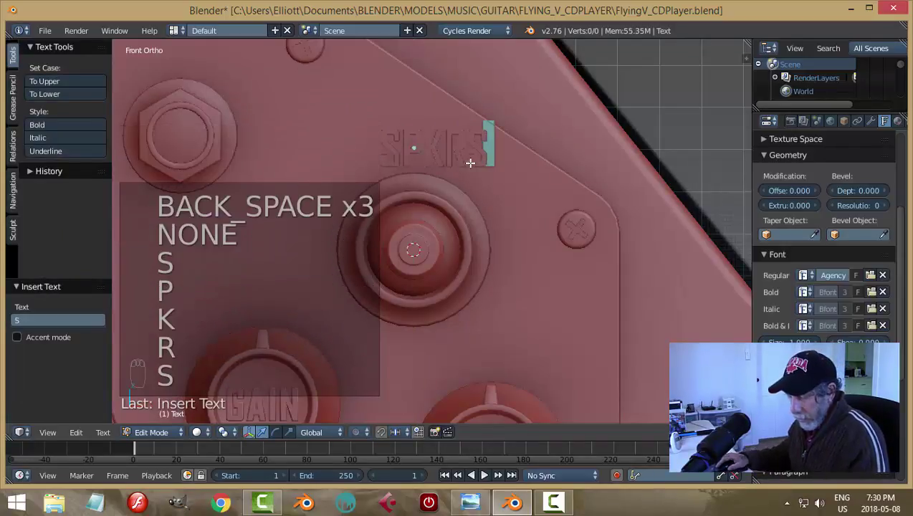
key(Tab)
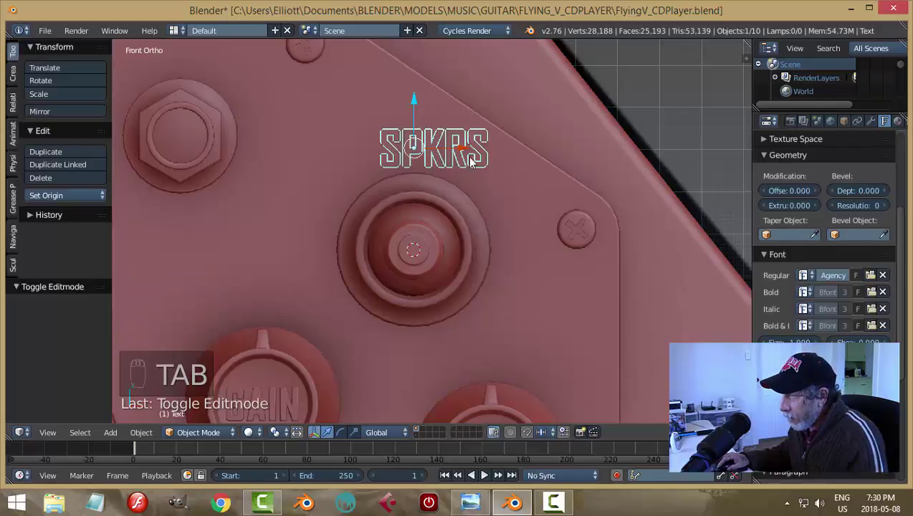
Set the SPKRS text's origin to its geometry and shift it -0.051 along X to centre it above the toggle switch.
click(75, 196)
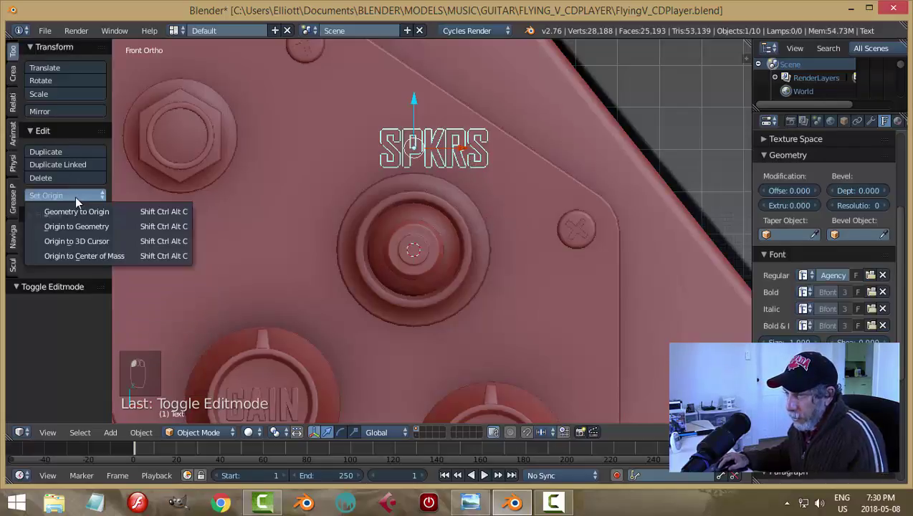
click(75, 224)
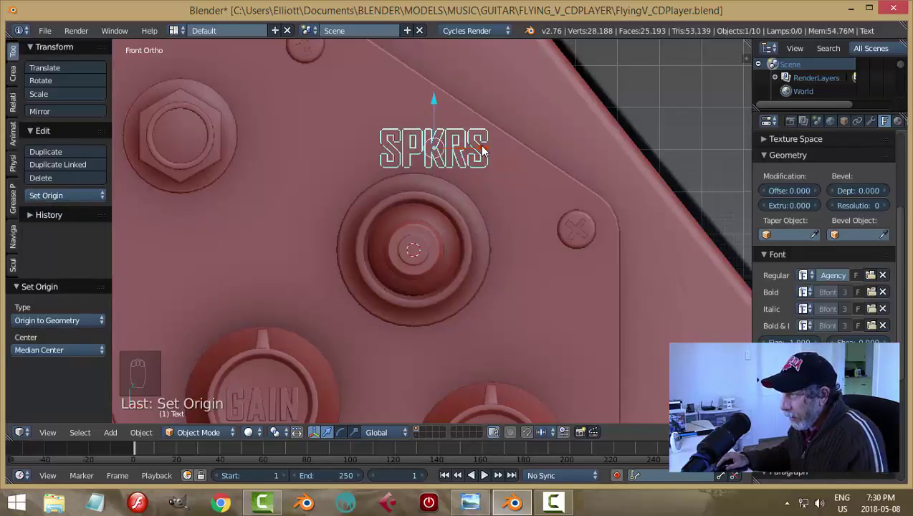
drag(483, 150, 462, 153)
drag(409, 101, 404, 207)
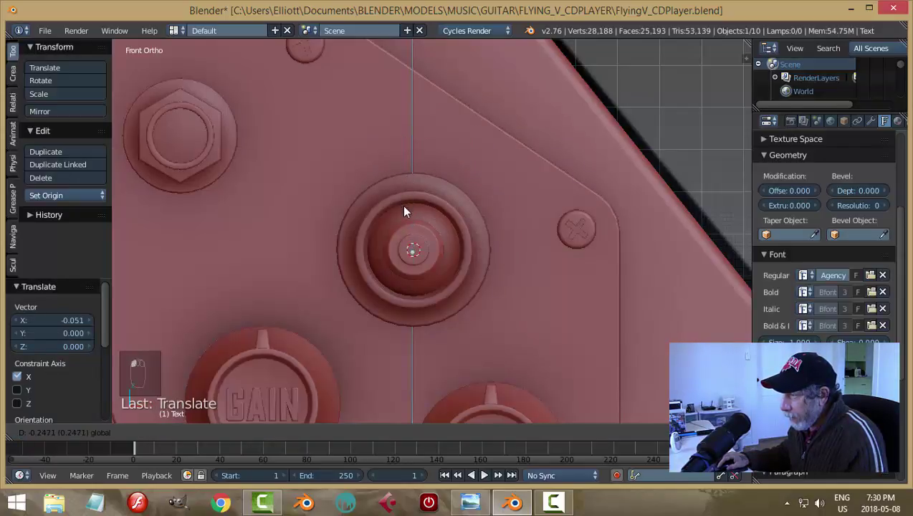
click(412, 102)
Give the SPKRS text a bevel depth of 0.017 and resolution 2, and move it 0.005 along Y toward the plate.
middle_drag(620, 301, 512, 287)
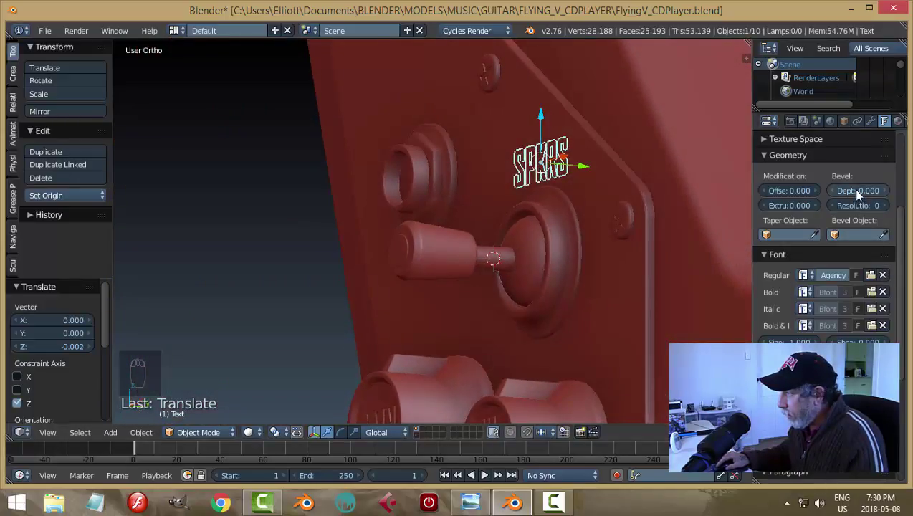
drag(858, 191, 875, 190)
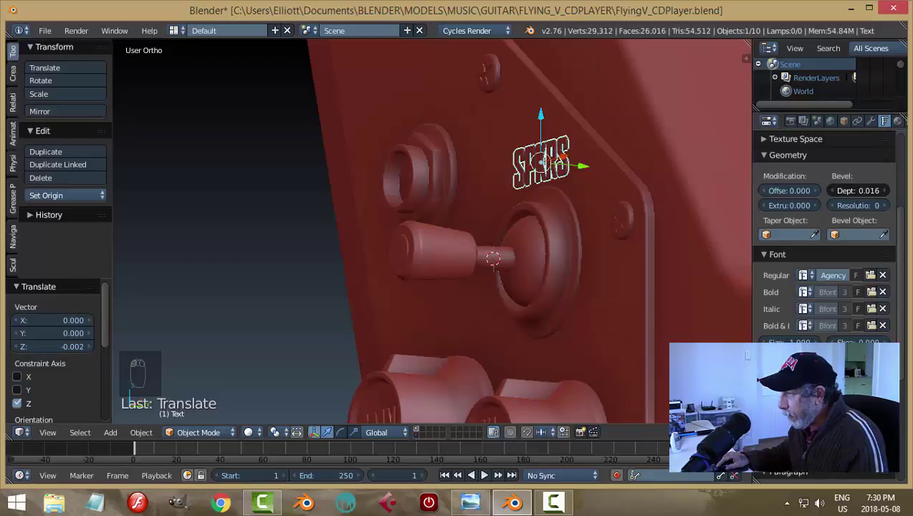
click(884, 205)
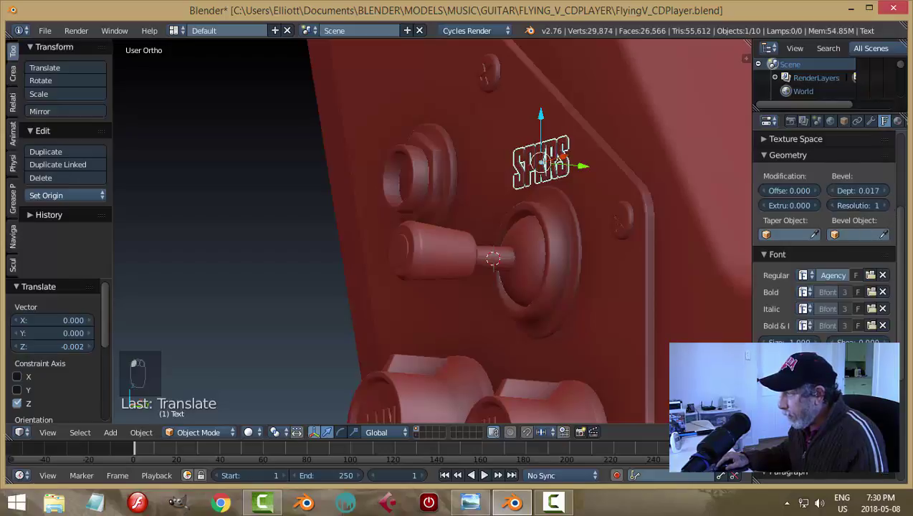
click(884, 205)
drag(585, 167, 589, 189)
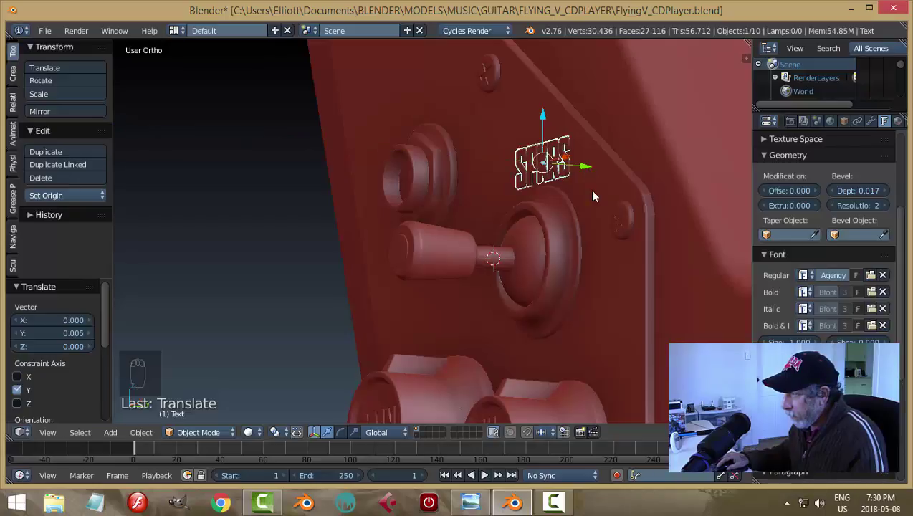
key(a)
middle_drag(589, 189, 542, 249)
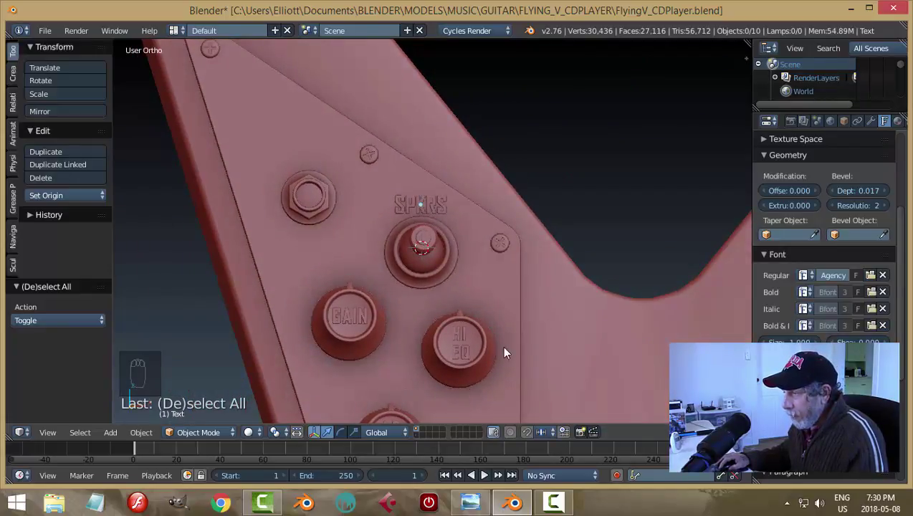
Nudge the SPKRS text very slightly along Y and set its bevel depth to 0.023.
right_click(438, 207)
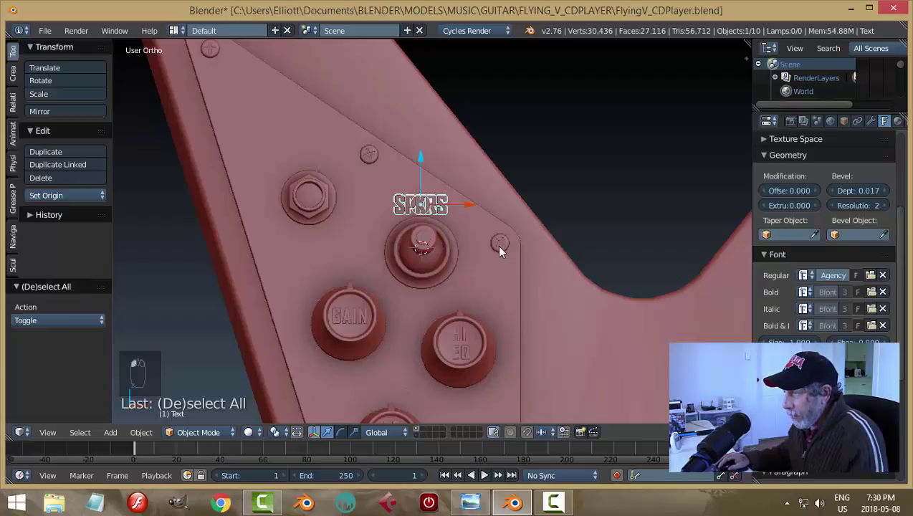
key(KP_Decimal)
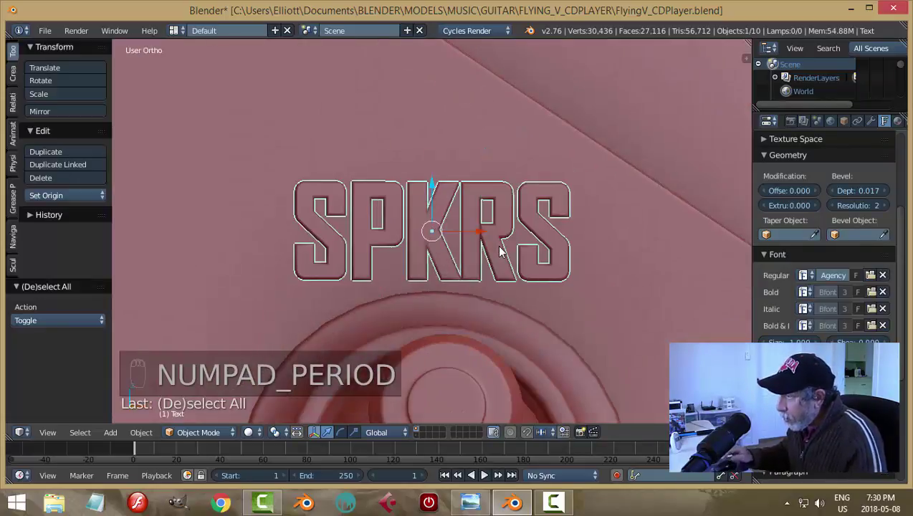
scroll(500, 256, down, 2)
middle_drag(549, 271, 462, 240)
key(g)
key(x)
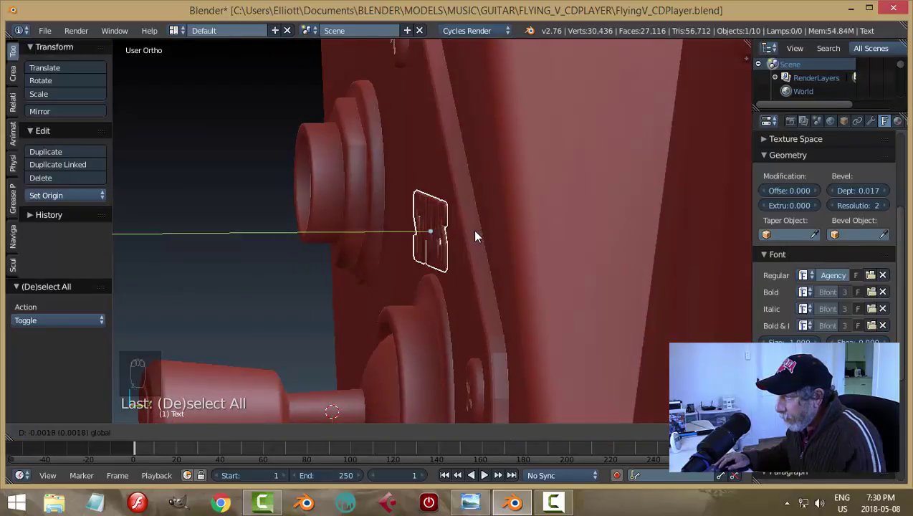
click(474, 229)
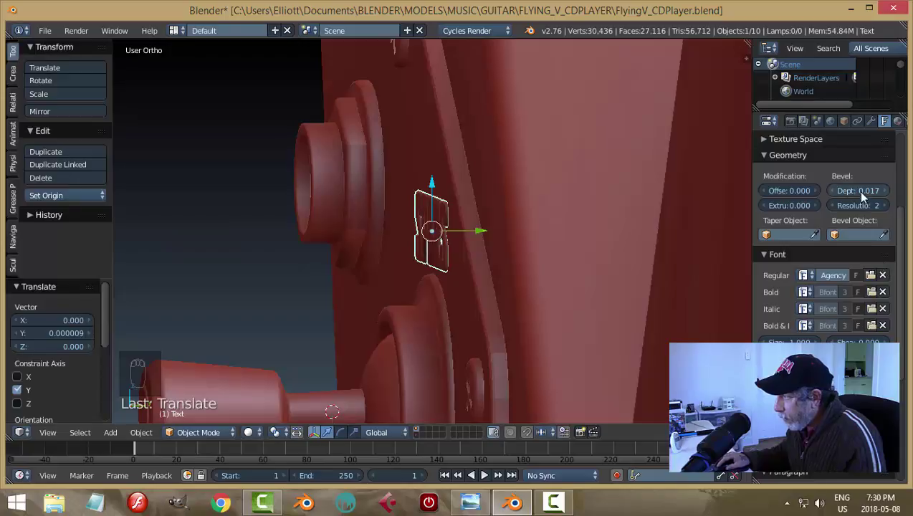
drag(864, 196, 878, 195)
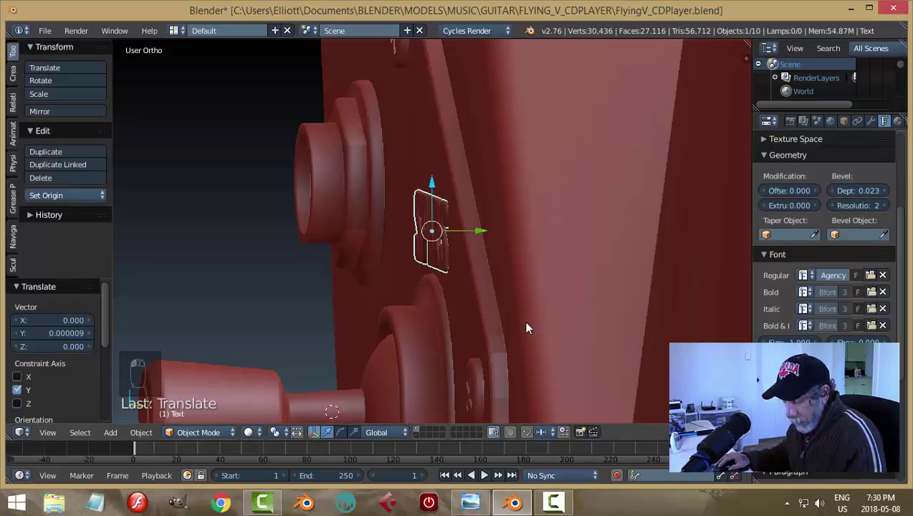
key(a)
middle_drag(527, 328, 571, 331)
Duplicate the SPKRS text and move the copy -0.482 along Z, below the toggle switch.
right_click(454, 239)
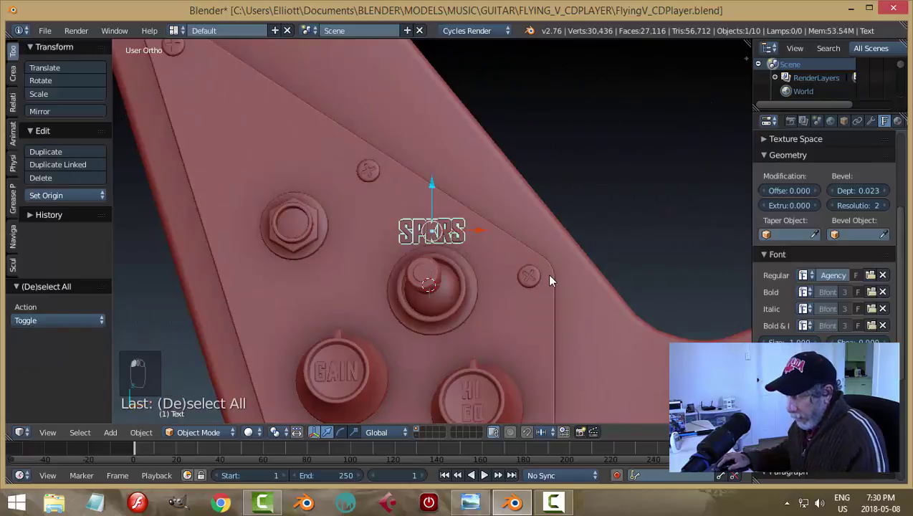
key(shift+d)
middle_drag(438, 193, 442, 307)
click(441, 307)
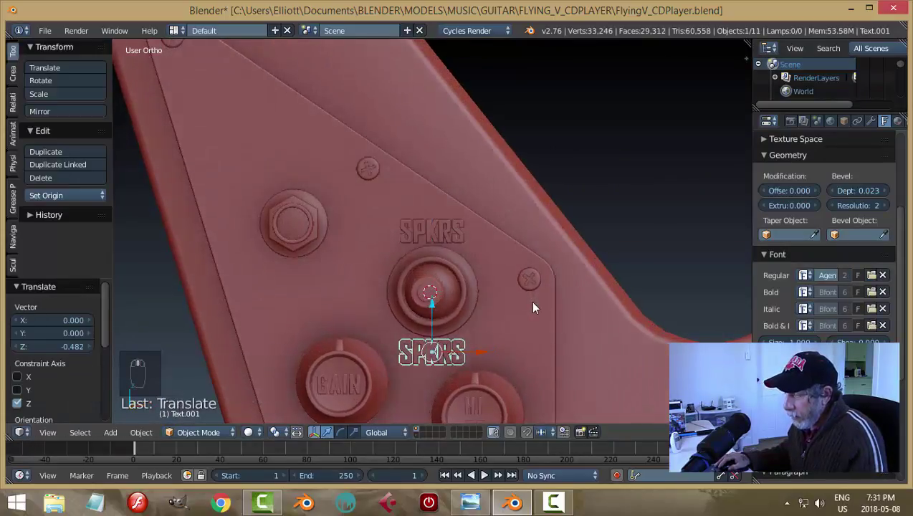
Replace the wording of the duplicated text below the toggle switch with HP.
key(Tab)
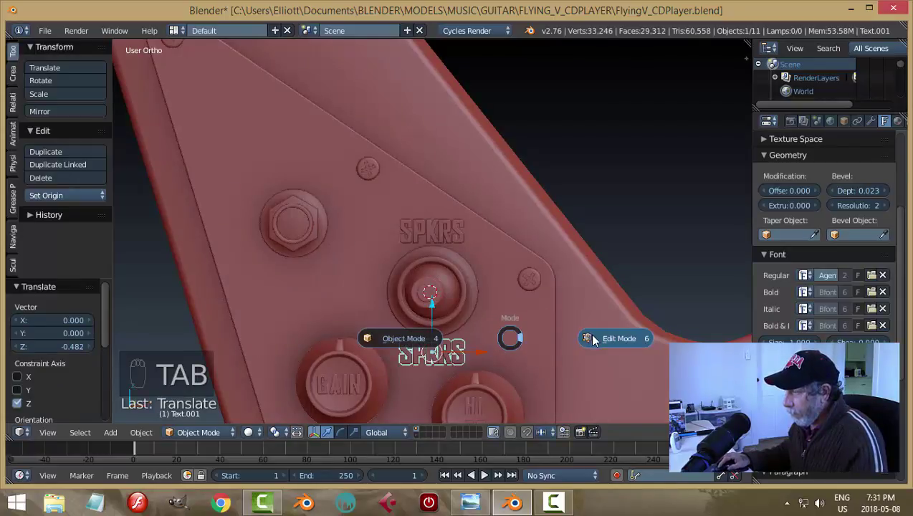
click(591, 338)
key(BackSpace)
key(BackSpace)
key(BackSpace)
key(BackSpace)
key(BackSpace)
key(BackSpace)
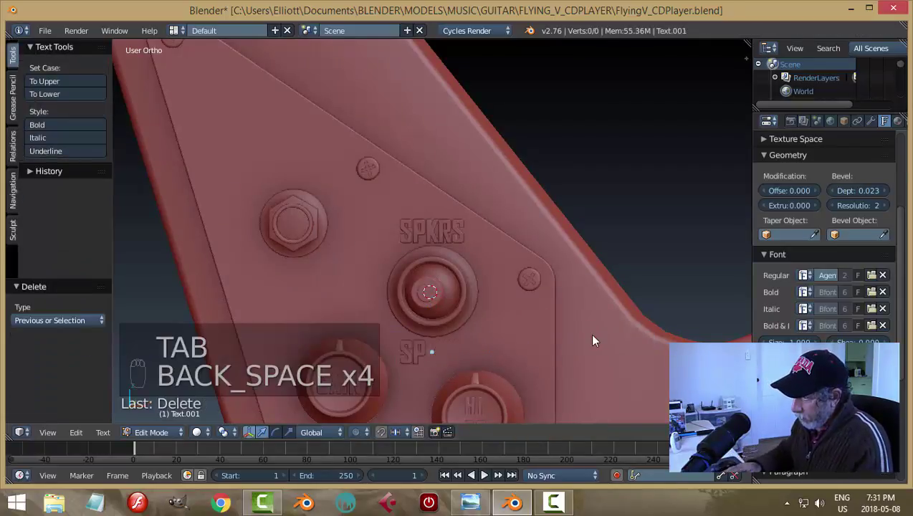
key(BackSpace)
text(HP)
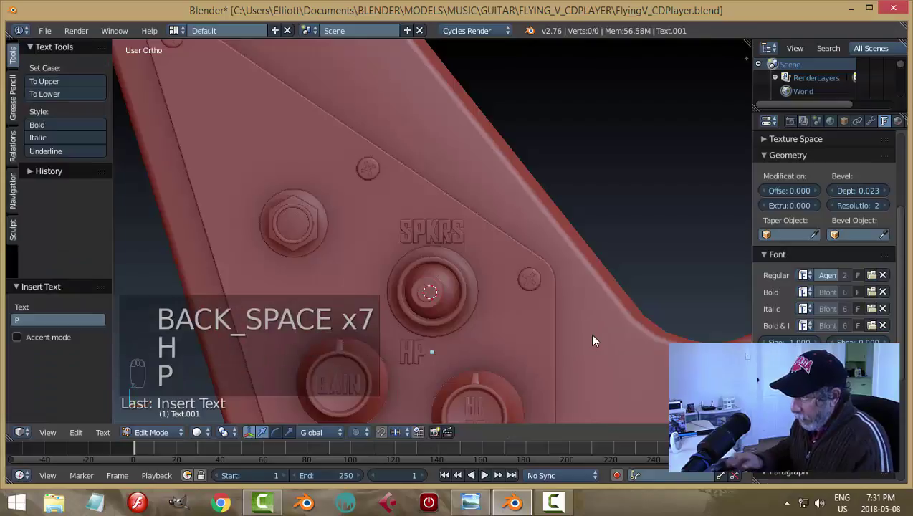
key(Tab)
click(502, 339)
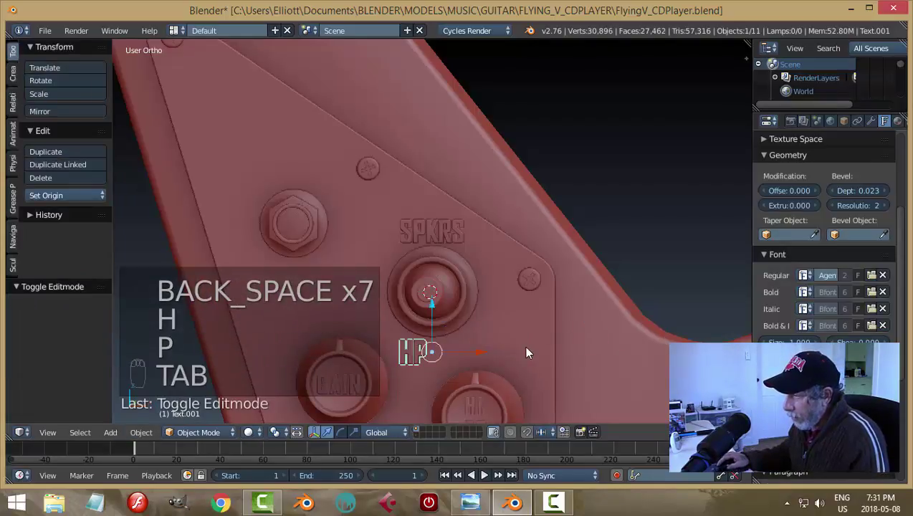
Set the HP text's origin to its geometry, then move it 0.091 and -0.003 along X and -0.013 along Z under the switch.
click(61, 196)
click(70, 226)
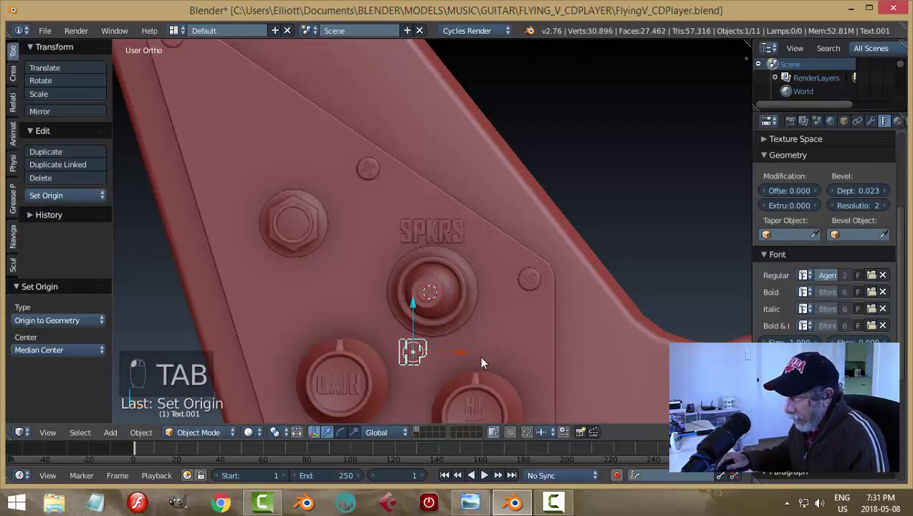
key(KP_1)
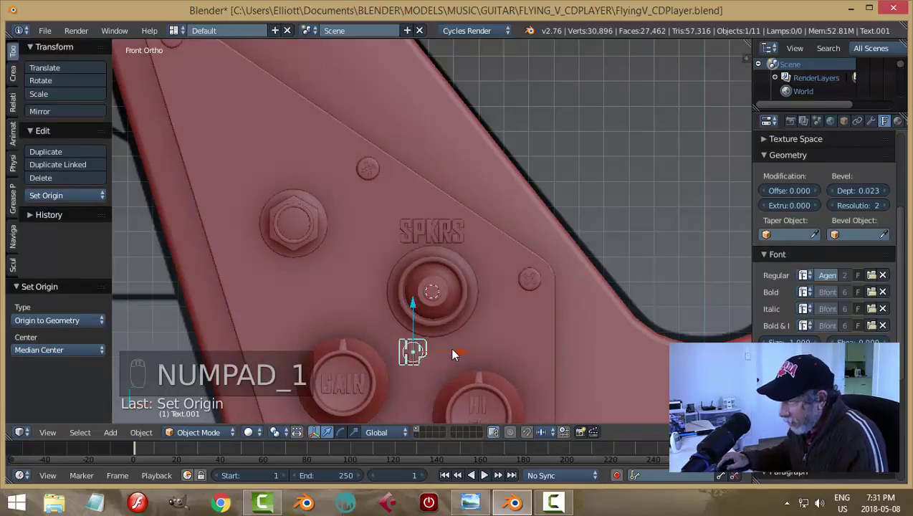
drag(459, 356, 480, 364)
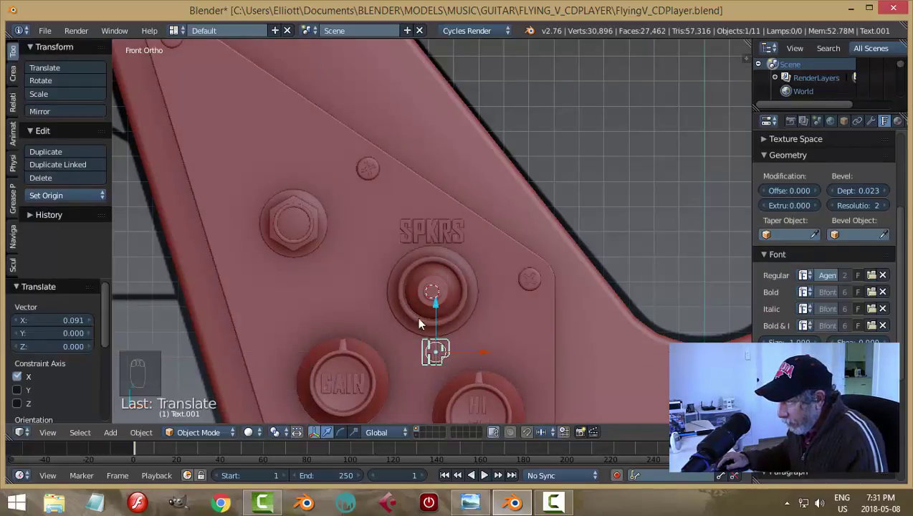
drag(432, 300, 434, 304)
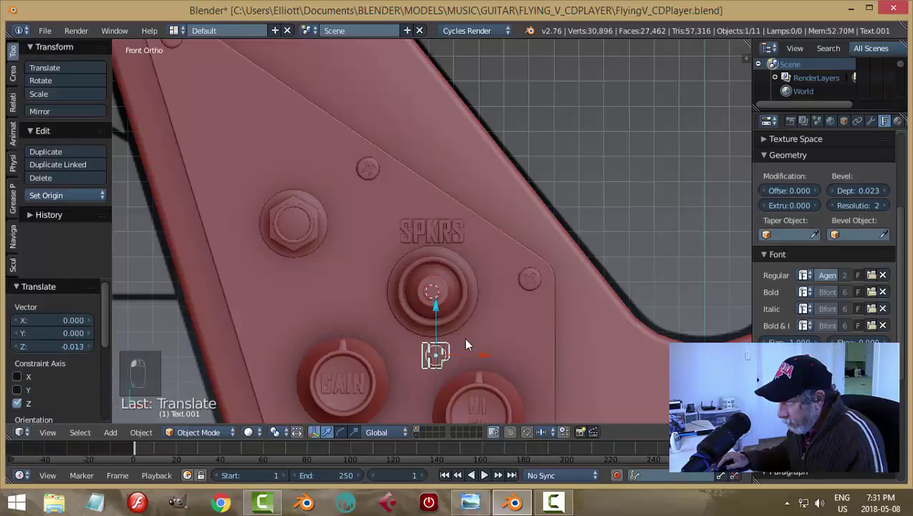
drag(486, 355, 485, 354)
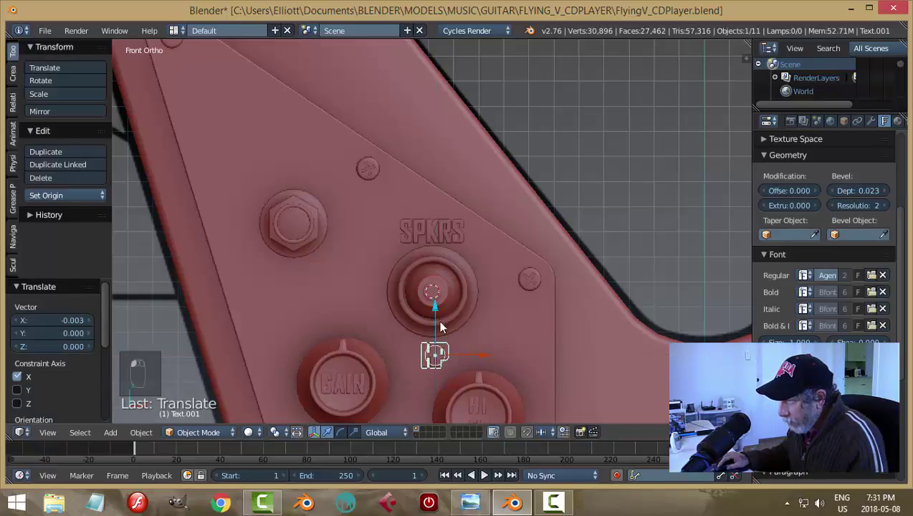
Raise the HP text 0.260 along Z to align it horizontally with the toggle switch's centre, then lower it -0.257 along Z.
drag(435, 296, 439, 251)
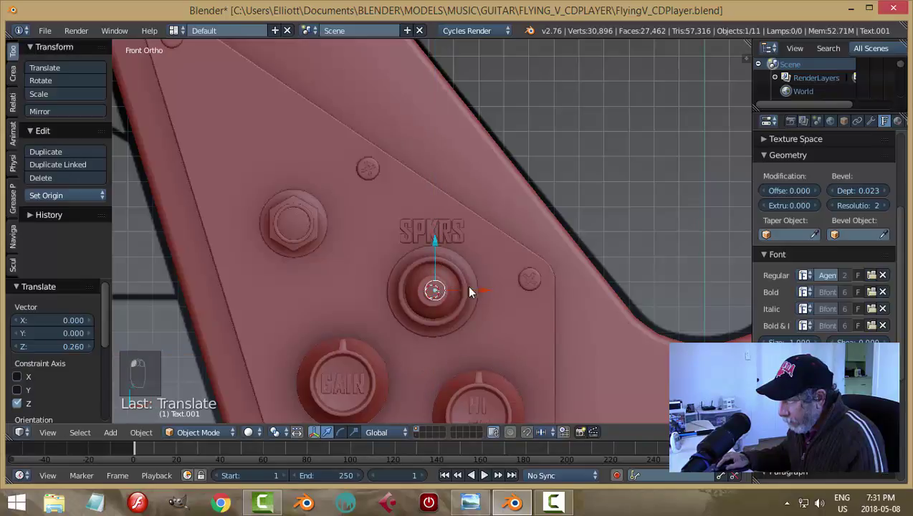
drag(467, 292, 480, 293)
drag(433, 246, 441, 313)
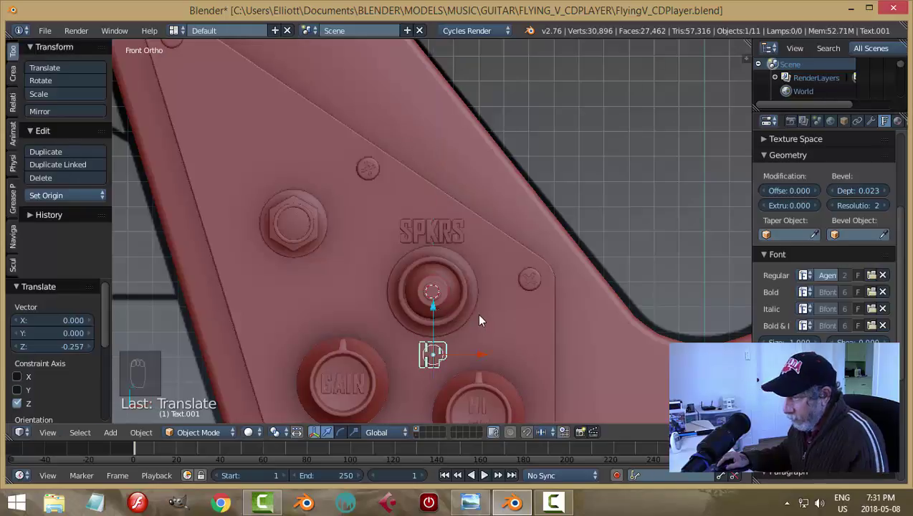
Deselect everything, bring the whole control plate into view, and save the file.
key(a)
scroll(566, 313, down, 4)
mouse_move(567, 313)
middle_down()
mouse_move(536, 306)
mouse_move(591, 291)
mouse_move(585, 271)
mouse_move(563, 323)
mouse_move(562, 306)
mouse_move(564, 314)
mouse_move(498, 322)
mouse_move(556, 295)
mouse_move(567, 299)
mouse_move(556, 295)
mouse_move(479, 341)
mouse_move(572, 301)
middle_up()
key(ctrl+s)
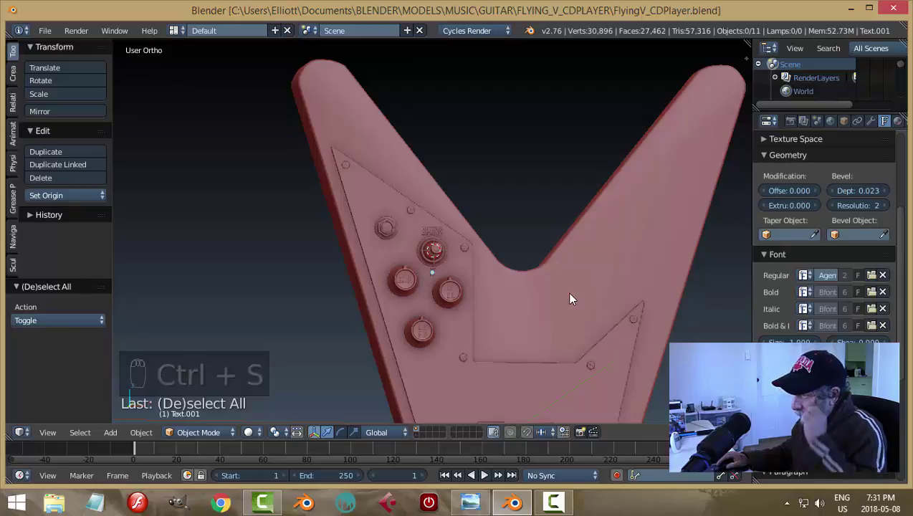
click(556, 502)
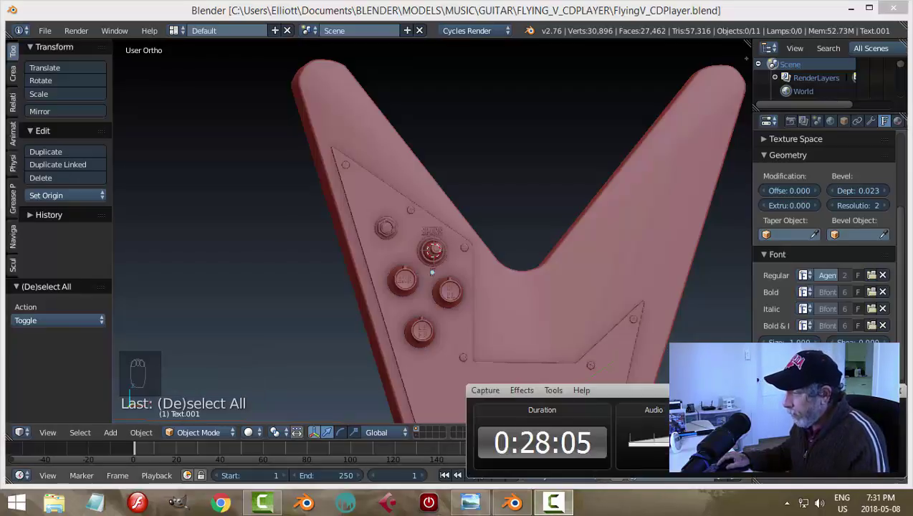
Inspect the labelled control plate in front view, clear the selection, and save the file.
click(556, 501)
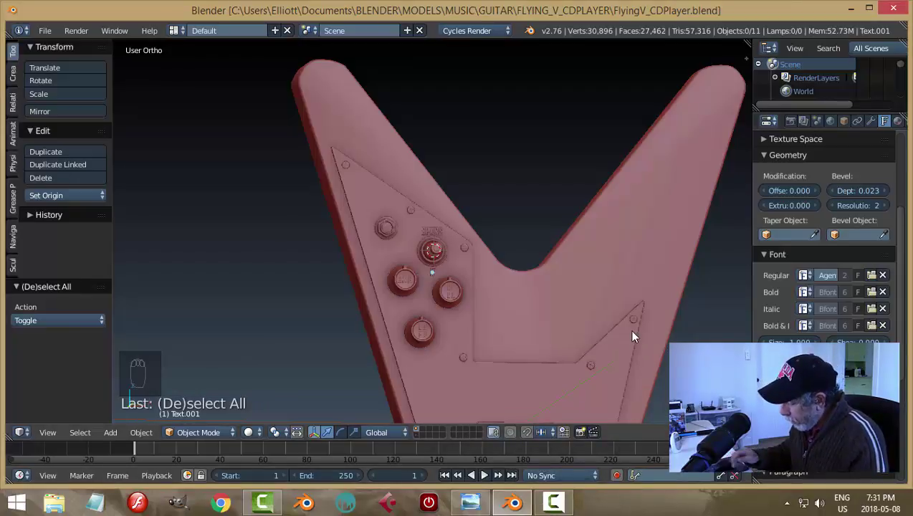
key(KP_1)
scroll(582, 324, up, 3)
scroll(583, 324, down, 1)
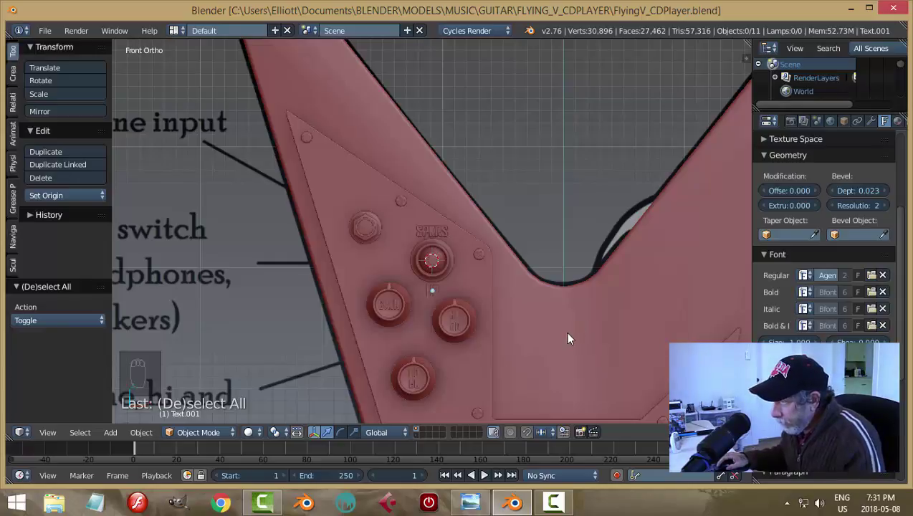
scroll(565, 337, up, 4)
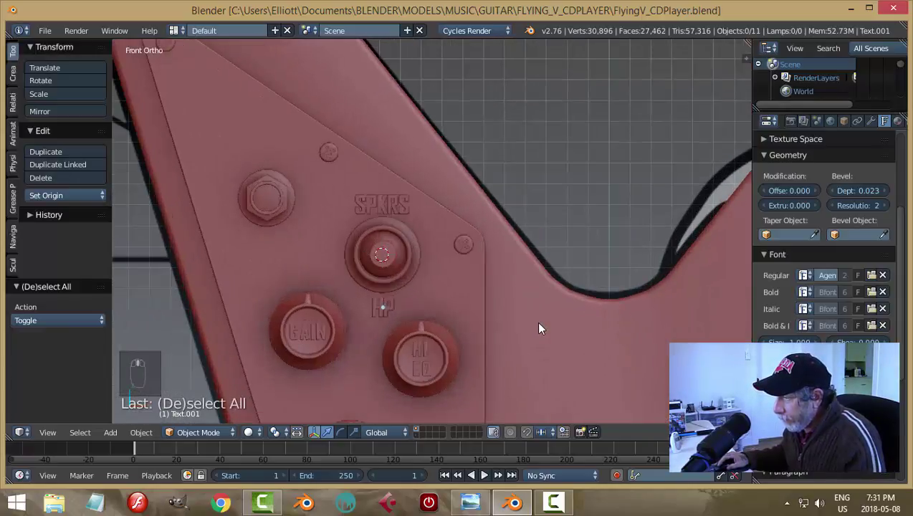
scroll(539, 324, down, 1)
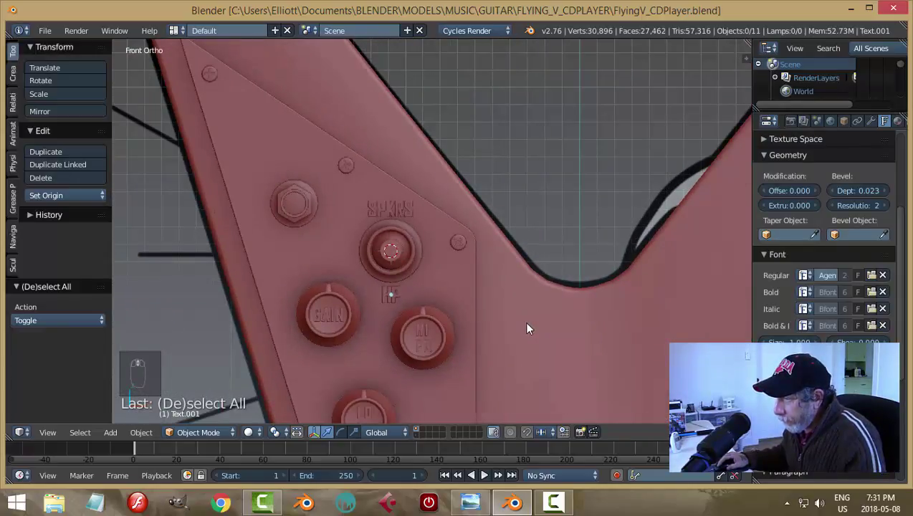
right_click(304, 190)
key(a)
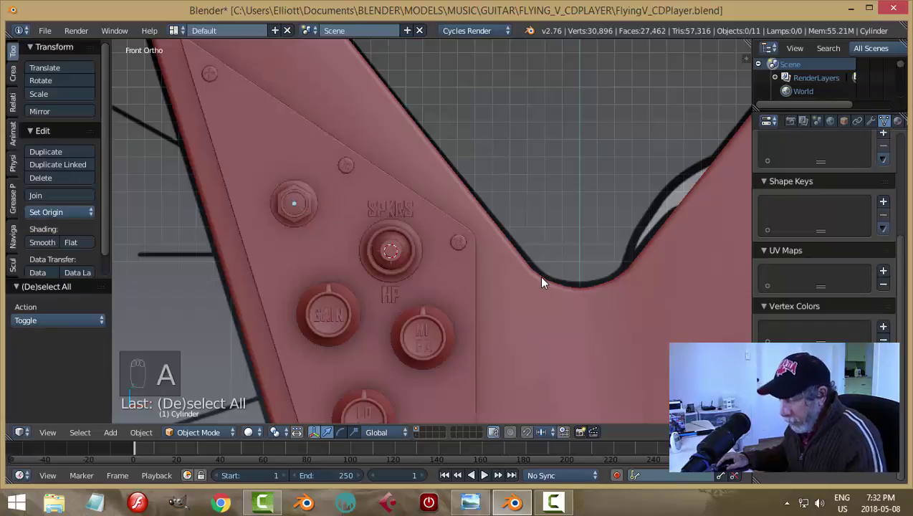
key(ctrl+s)
scroll(530, 324, down, 3)
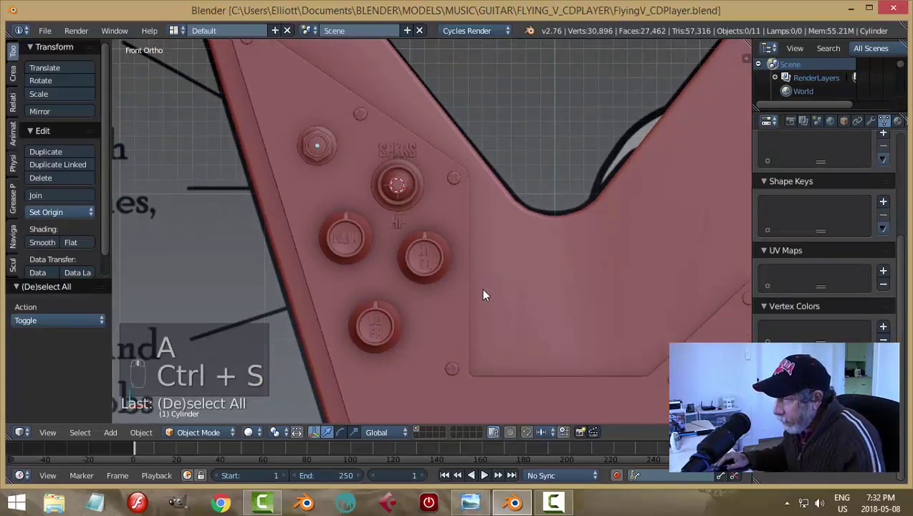
scroll(483, 295, up, 4)
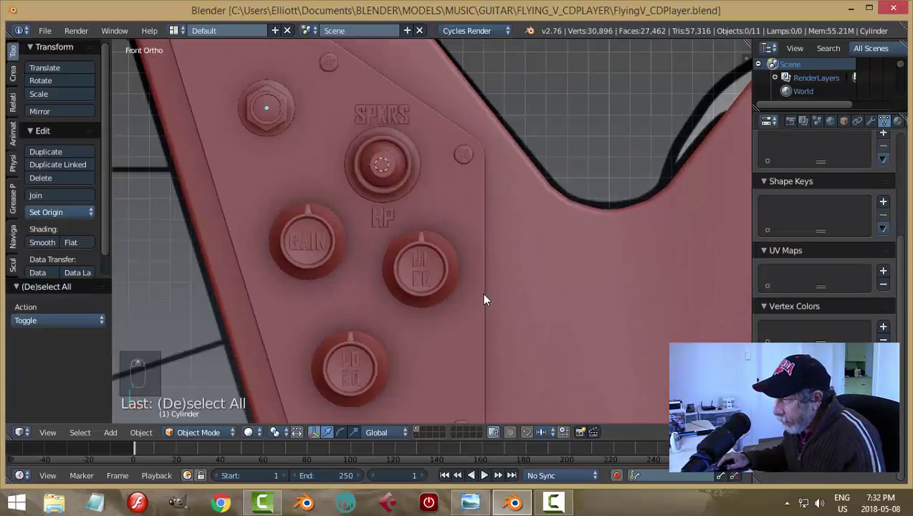
scroll(483, 295, down, 1)
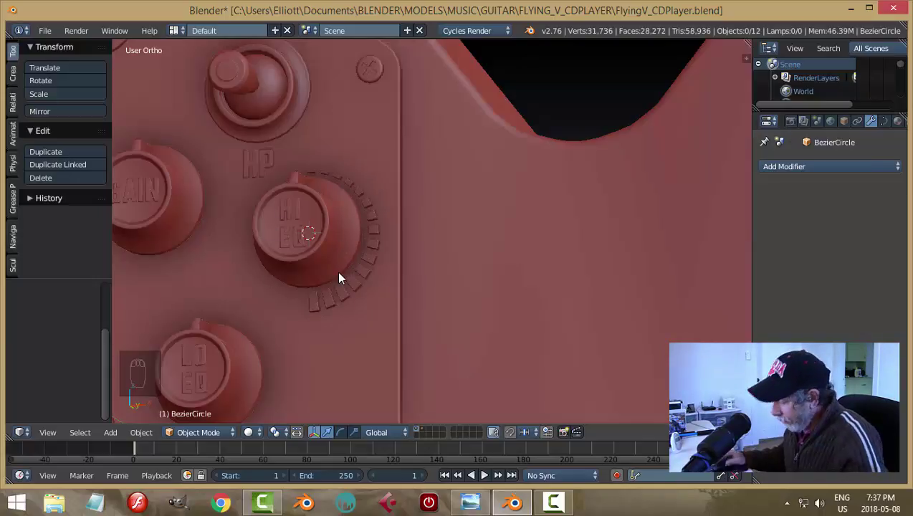
Try turning the HI EQ knob about the global Y axis against its surrounding tick marks.
key(KP_1)
right_click(332, 255)
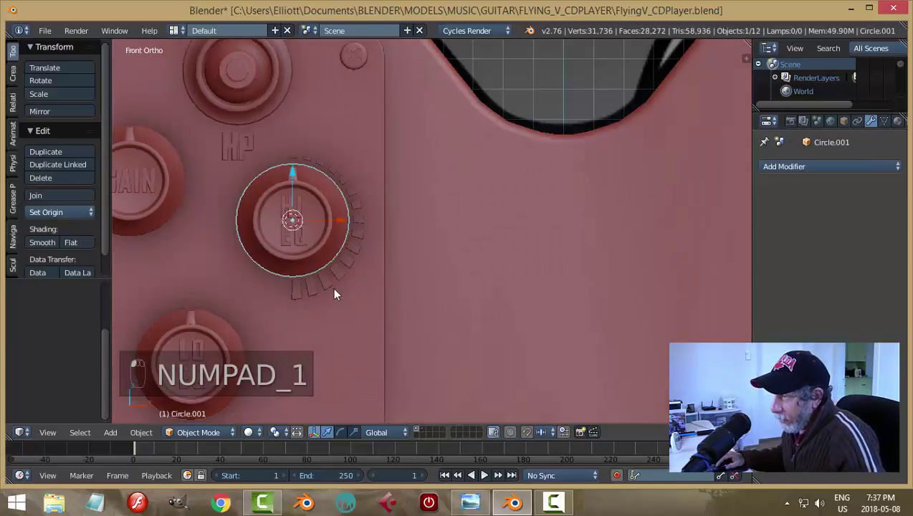
key(r)
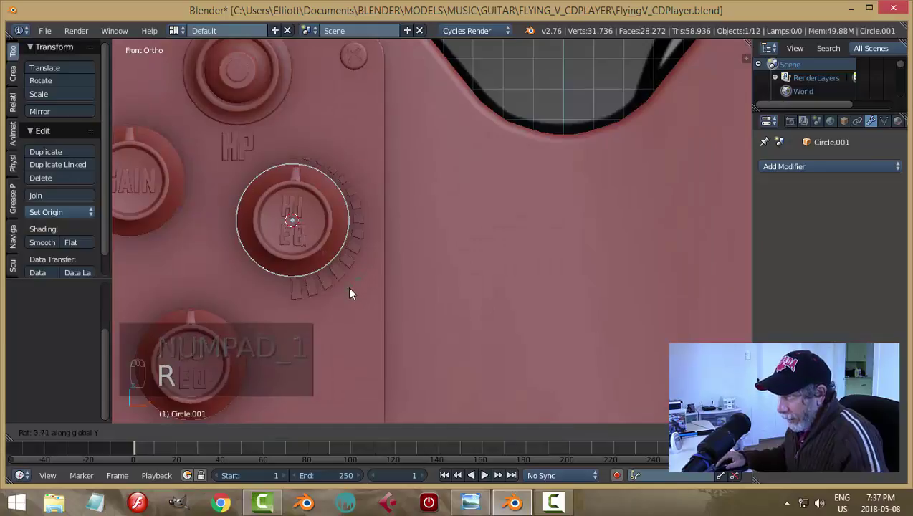
key(y)
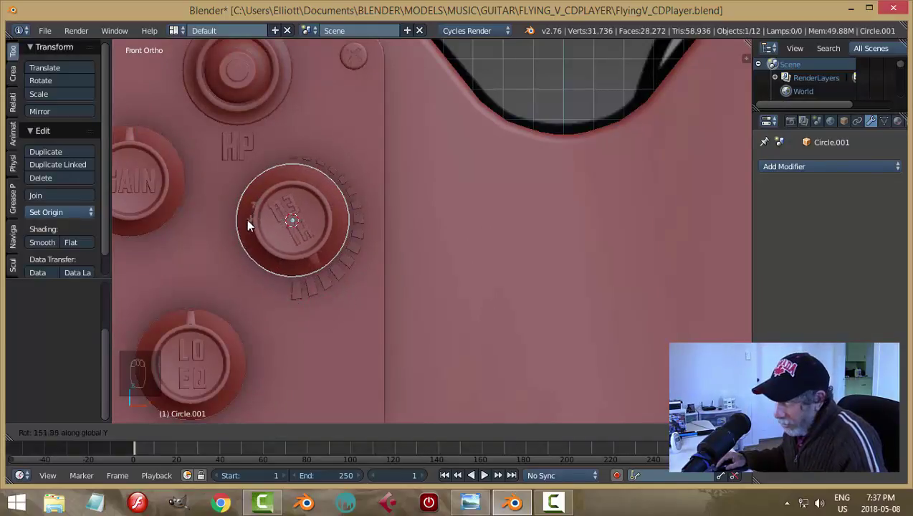
click(322, 266)
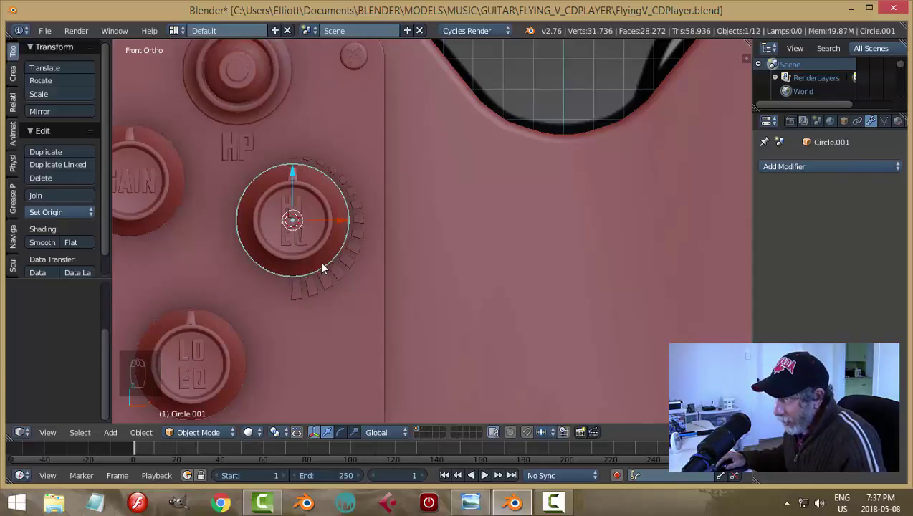
Deselect everything and examine the ring of tick marks around the HI EQ knob from several angles.
middle_drag(434, 300, 413, 302)
key(a)
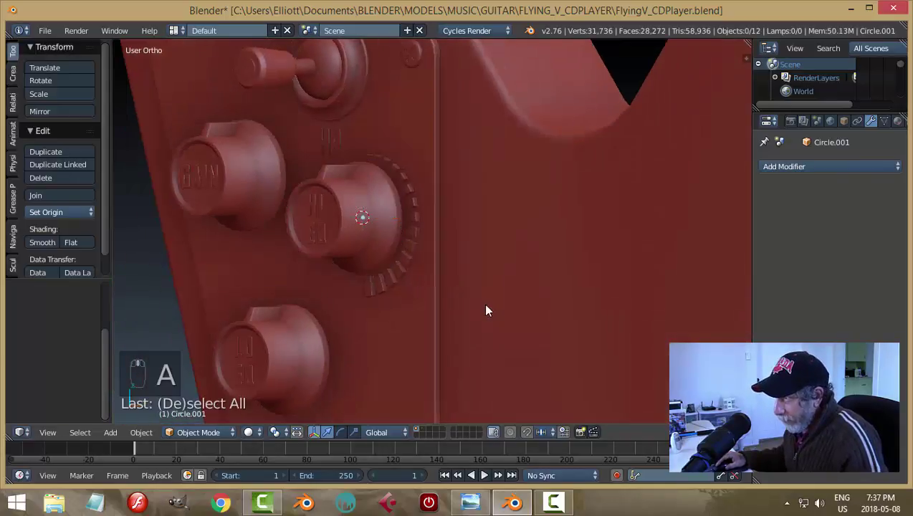
scroll(483, 304, up, 4)
scroll(466, 308, down, 5)
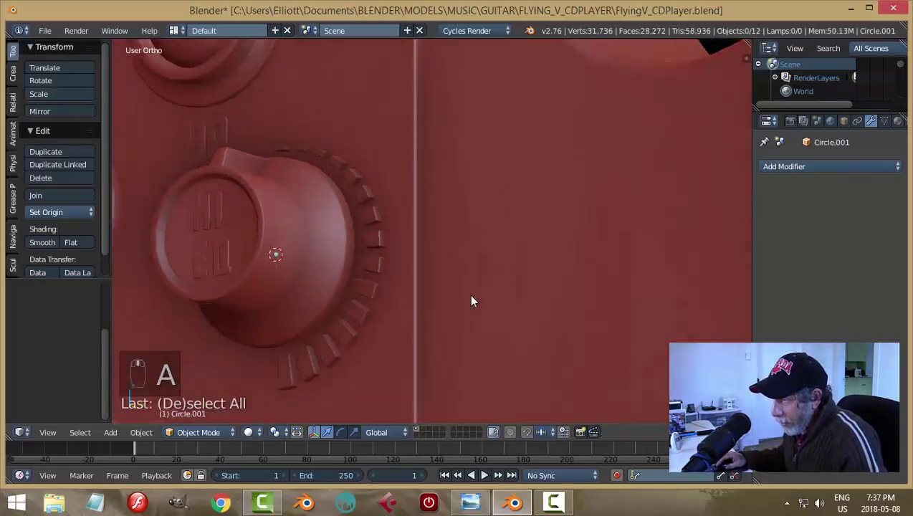
mouse_move(470, 301)
middle_down()
mouse_move(480, 283)
mouse_move(480, 297)
middle_up()
scroll(458, 330, up, 5)
scroll(452, 345, down, 2)
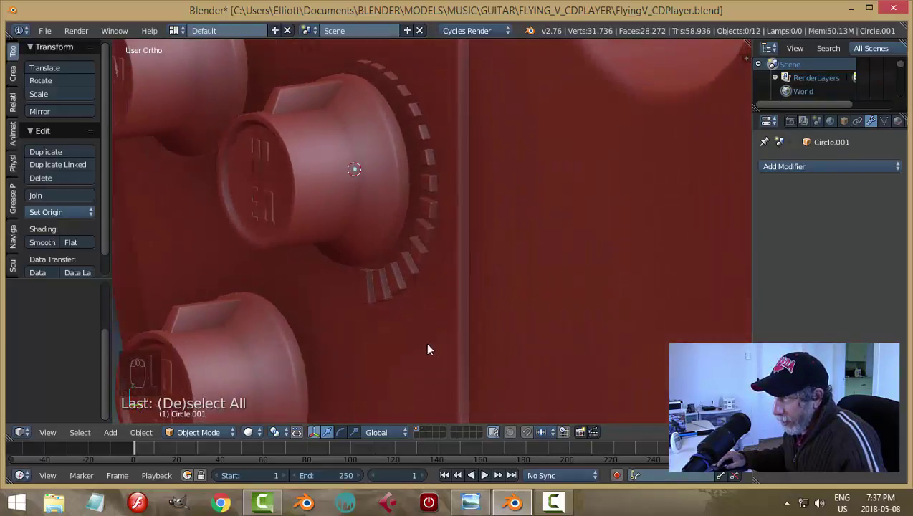
middle_drag(428, 348, 520, 330)
scroll(522, 324, up, 3)
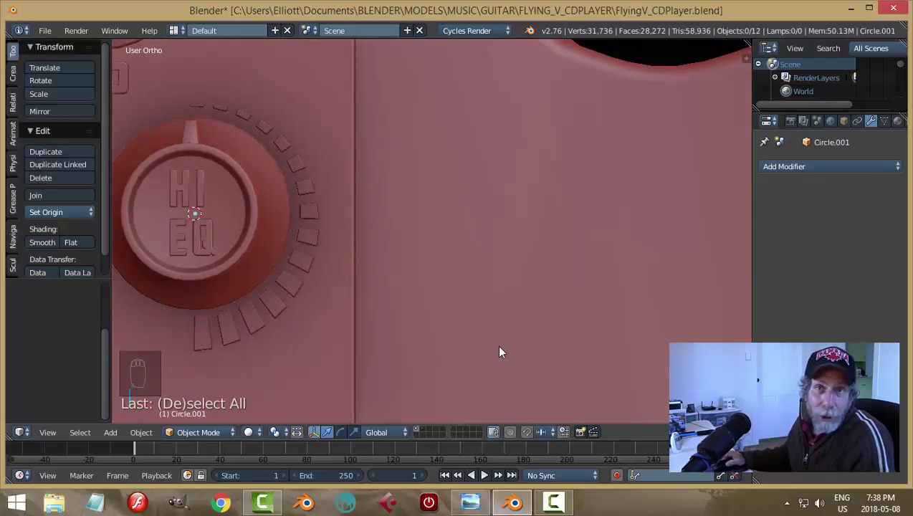
Delete the tick-mark ring around the HI EQ knob and all the objects on layer 2, then return to layer 1.
right_click(290, 289)
key(x)
click(359, 292)
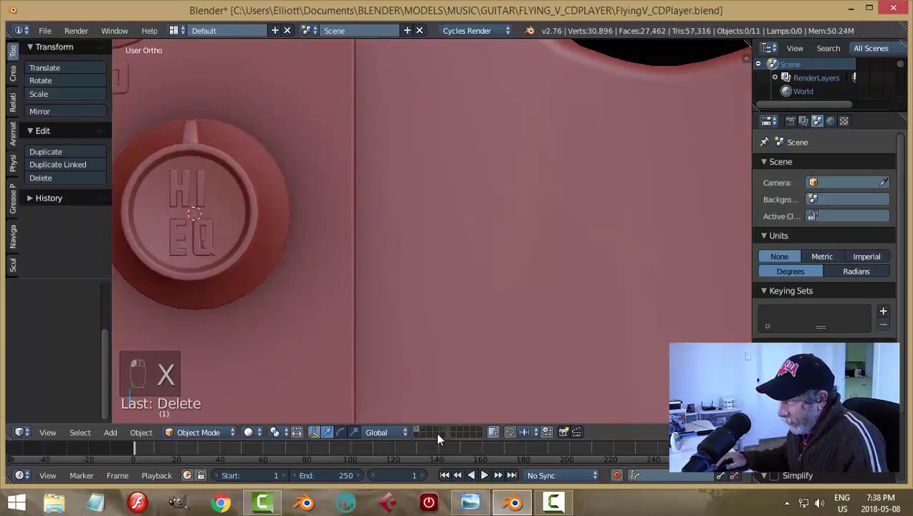
key(a)
key(x)
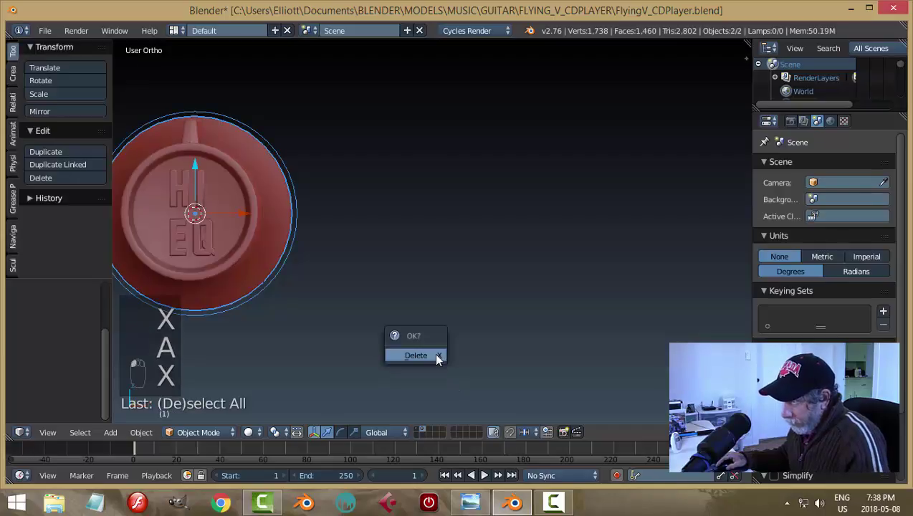
click(431, 356)
key(ctrl+z)
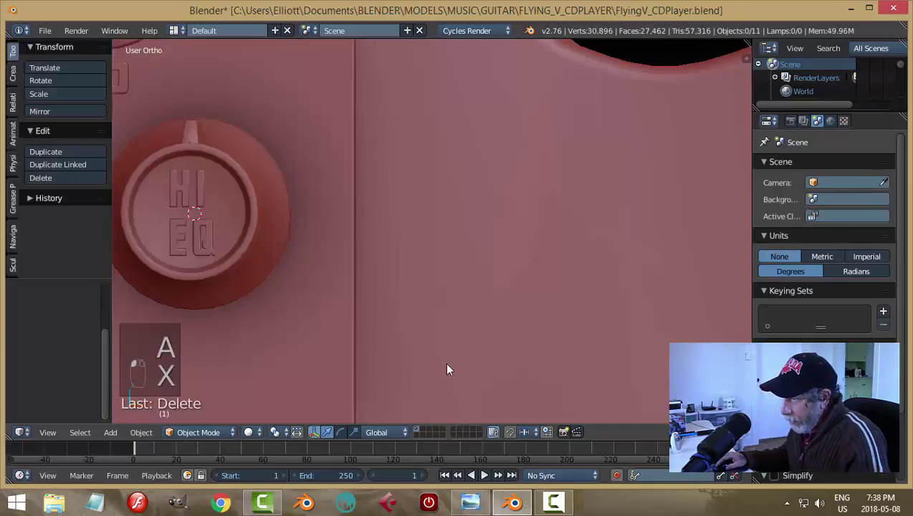
In front view, snap the 3D cursor to the HI EQ knob.
key(KP_1)
scroll(372, 301, down, 3)
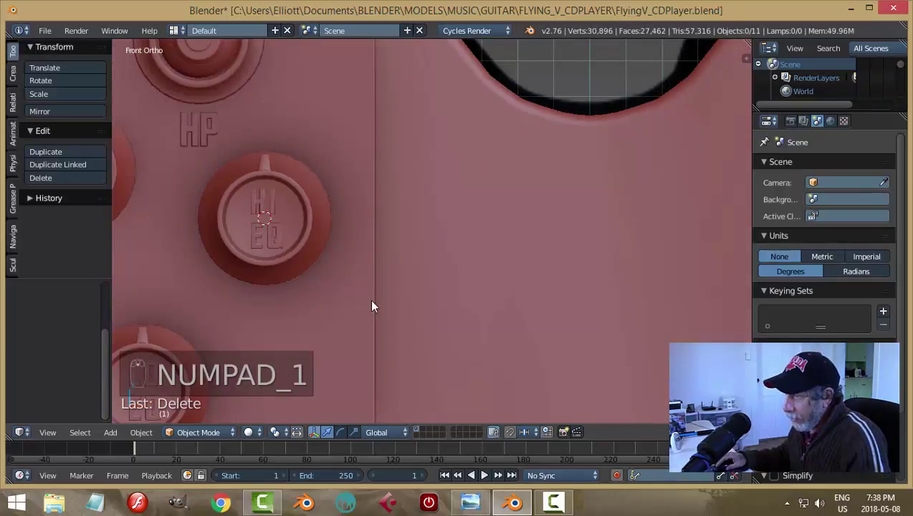
right_click(400, 243)
key(shift+s)
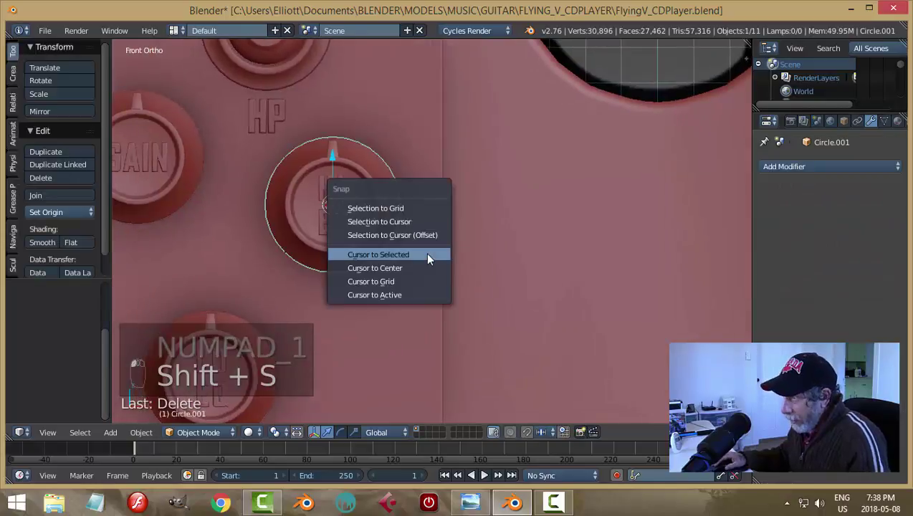
click(425, 253)
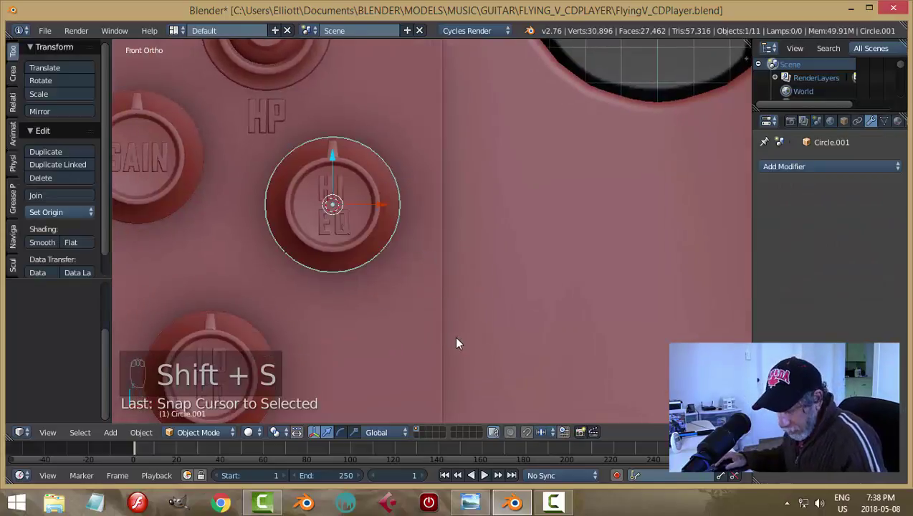
Duplicate the HI EQ knob in place, move the copy to layer 11, and show only that layer.
key(shift+d)
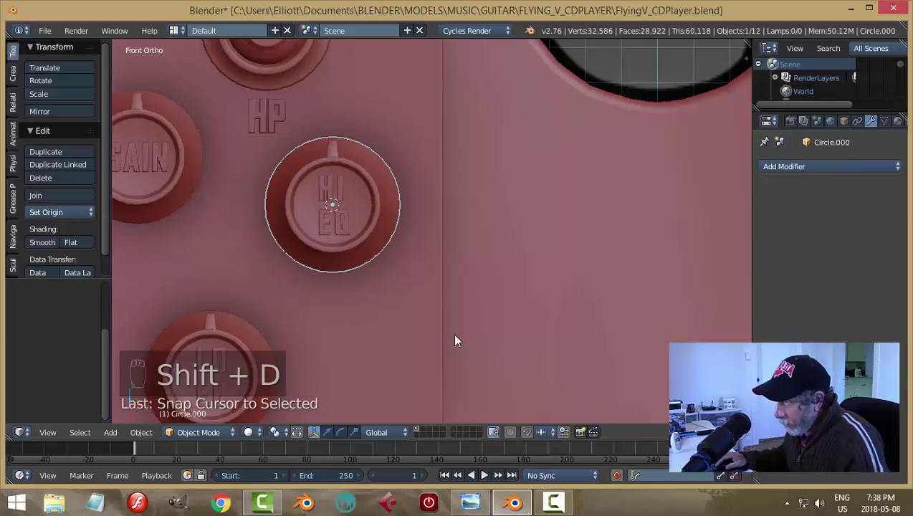
right_click(454, 335)
key(m)
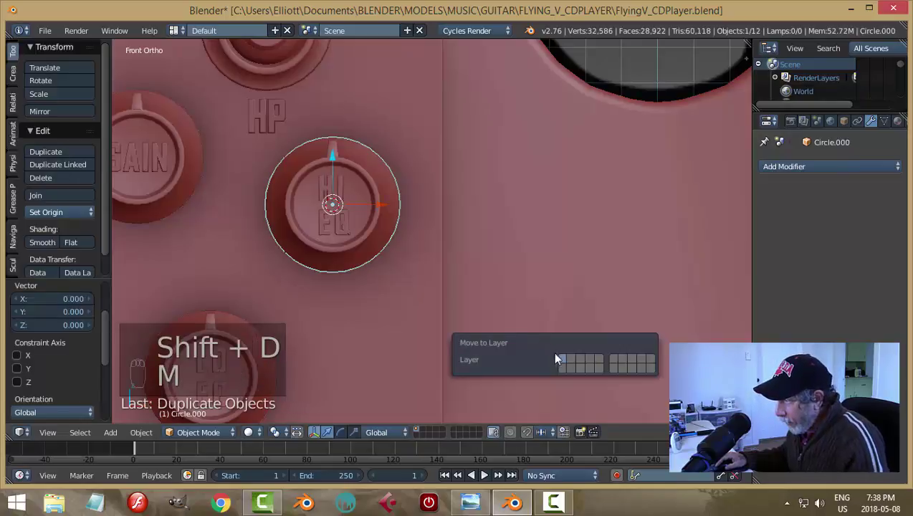
click(563, 370)
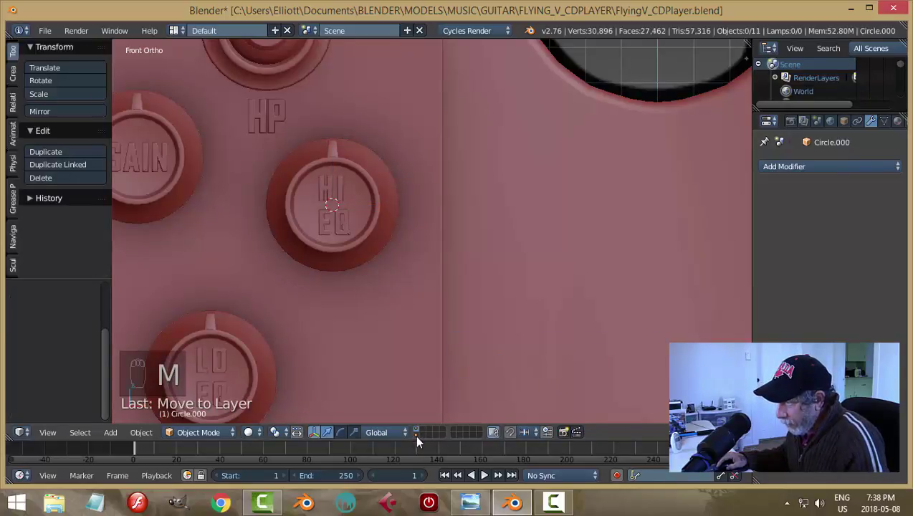
click(419, 435)
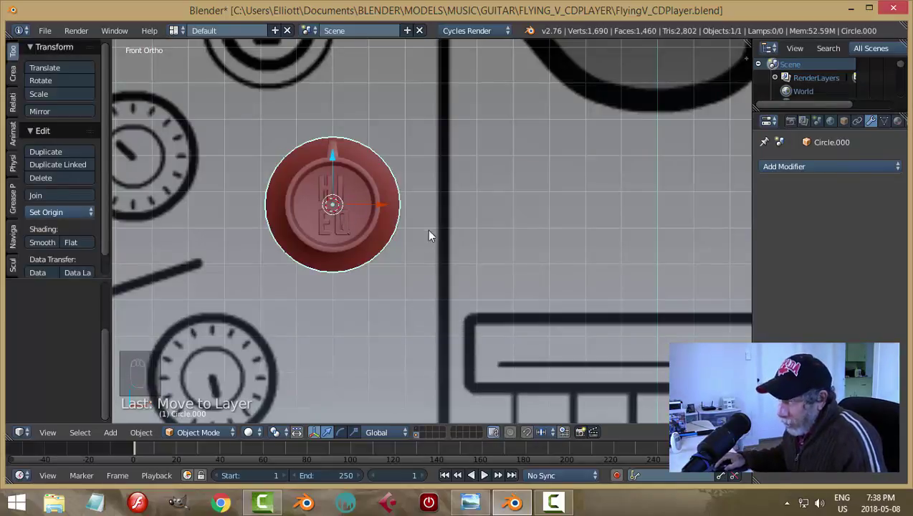
Add a Bezier circle at the 3D cursor, rotate it 90° about X, and scale it down to the knob's outer edge.
key(shift+a)
mouse_move(419, 255)
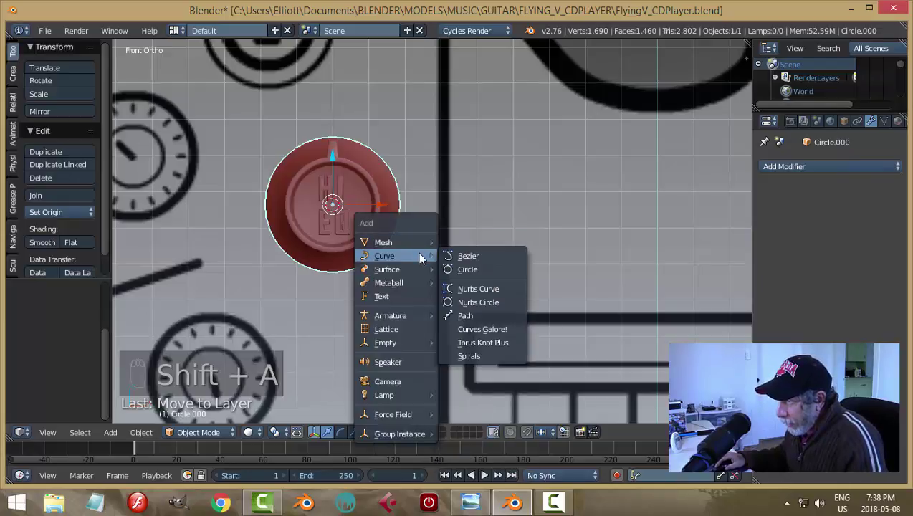
click(464, 269)
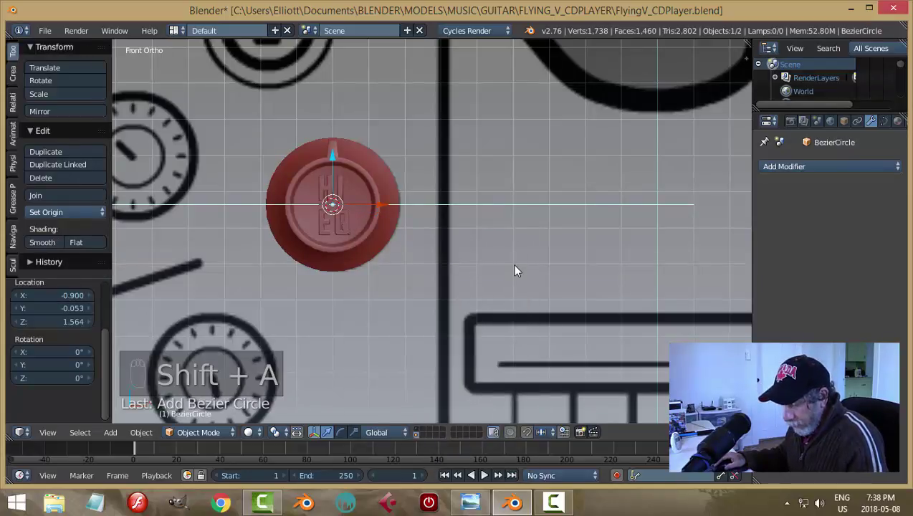
text(rx90)
key(Return)
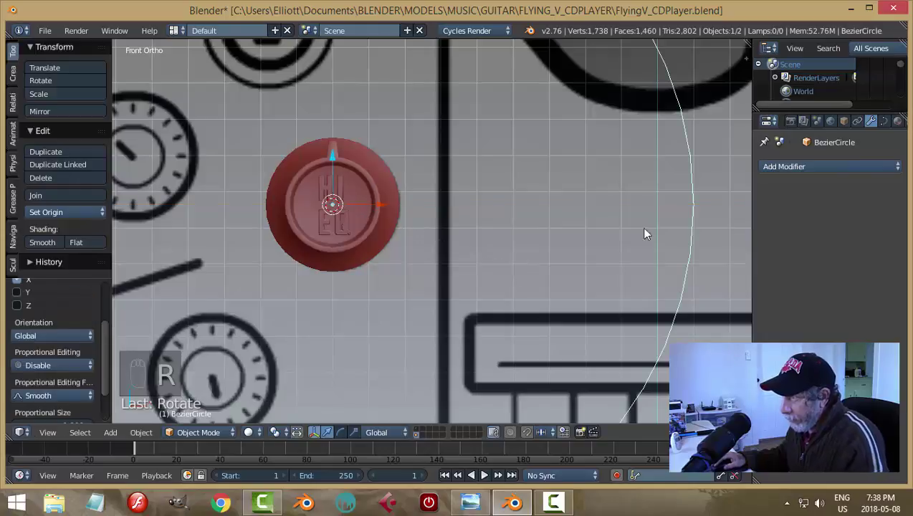
key(s)
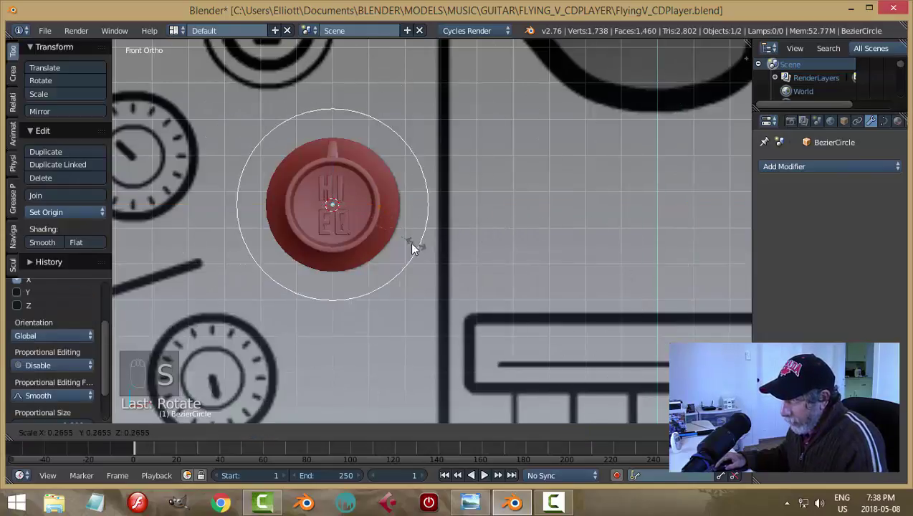
click(389, 247)
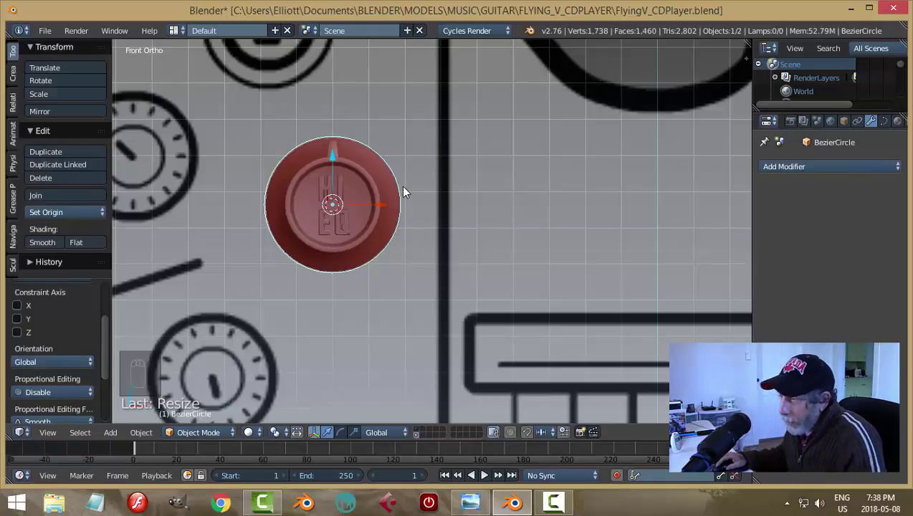
Hide the duplicate knob and snap the 3D cursor to the Bezier circle.
right_click(375, 182)
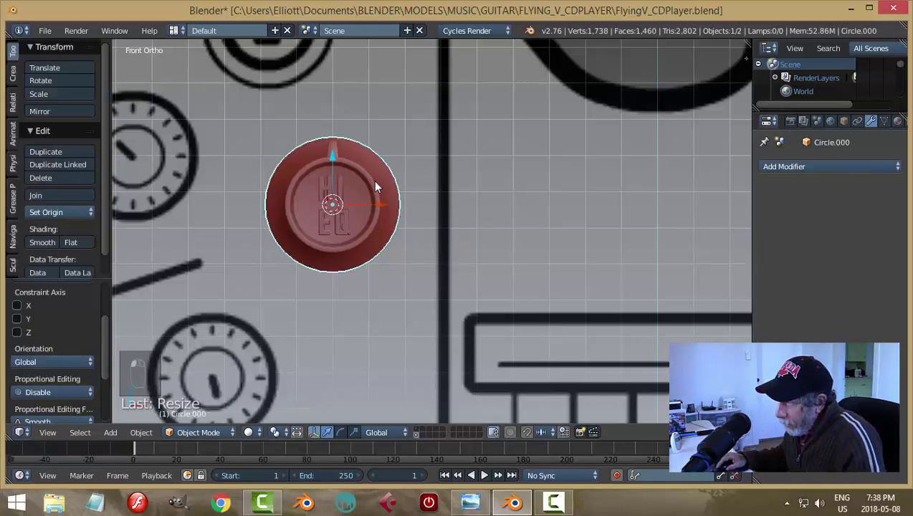
key(h)
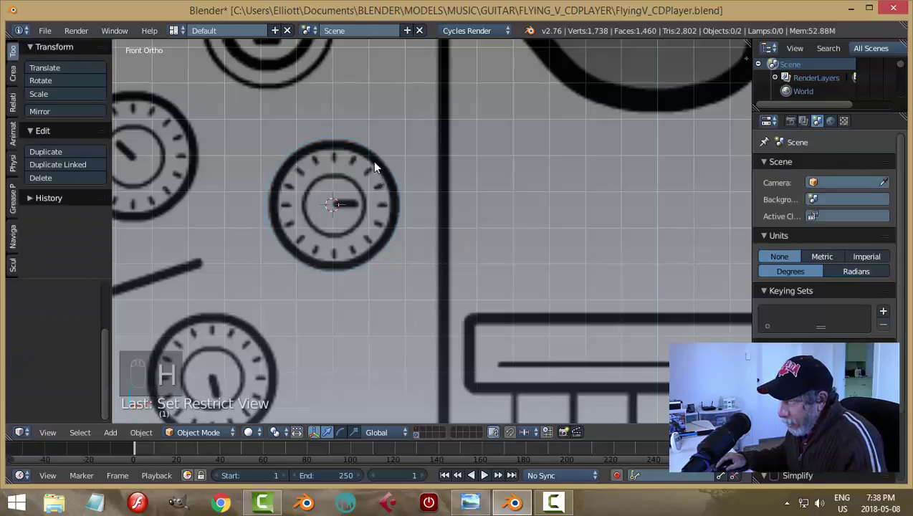
right_click(375, 167)
key(shift+s)
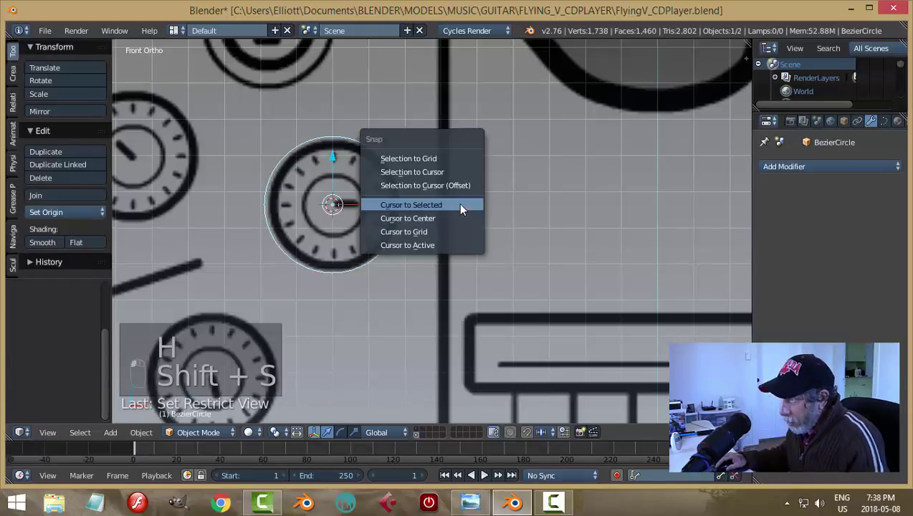
click(458, 203)
scroll(421, 257, up, 2)
scroll(421, 259, down, 3)
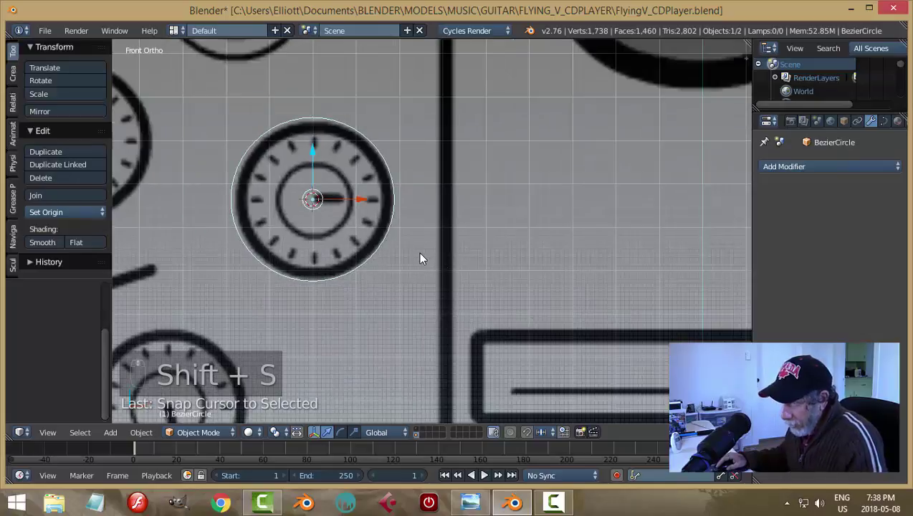
Add a cube mesh at the 3D cursor and scale it down to a small block at the HI EQ knob's centre.
key(shift+a)
mouse_move(485, 268)
mouse_move(473, 252)
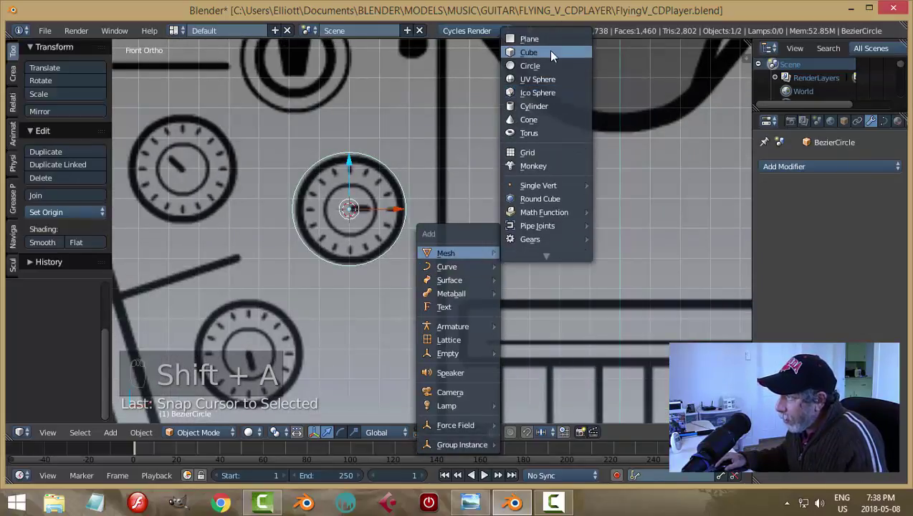
click(546, 52)
key(s)
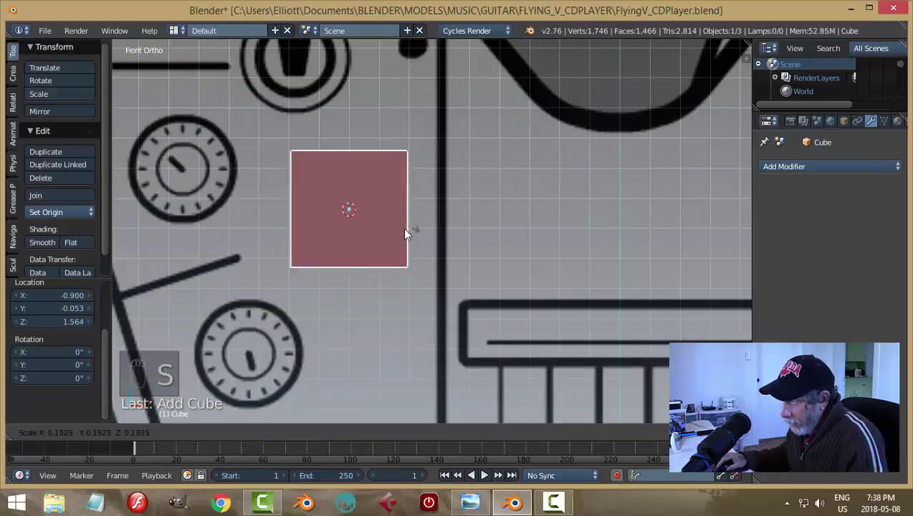
click(352, 215)
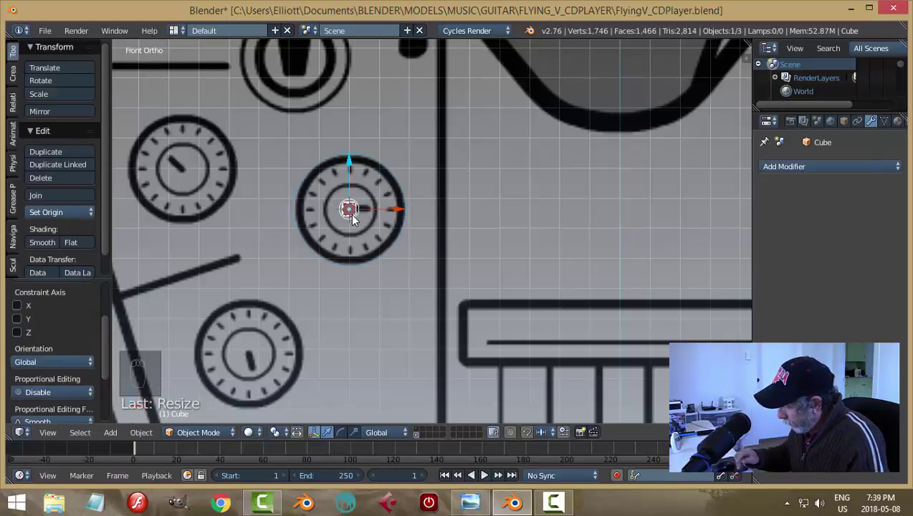
Narrow the cube along X and stretch it along Z into a slim upright bar inside the knob's inner ring.
key(KP_Decimal)
scroll(355, 231, down, 5)
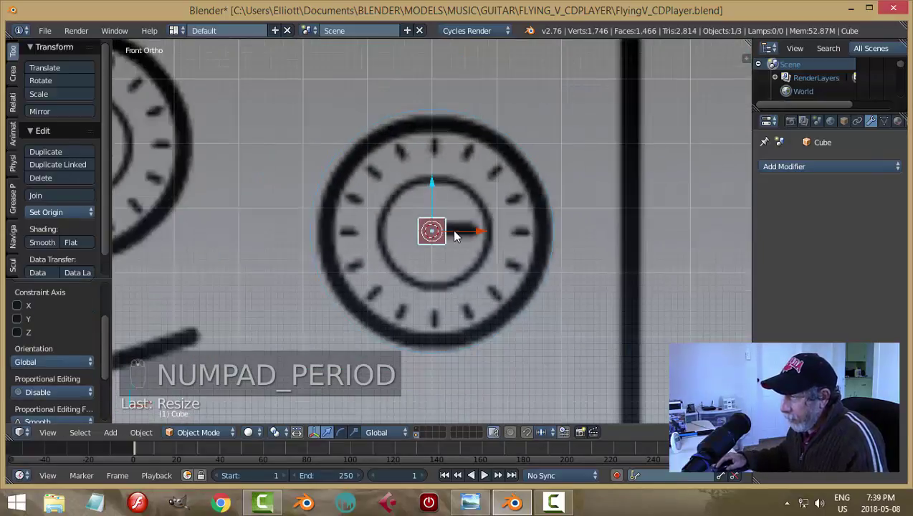
middle_drag(453, 235, 477, 239)
key(s)
key(x)
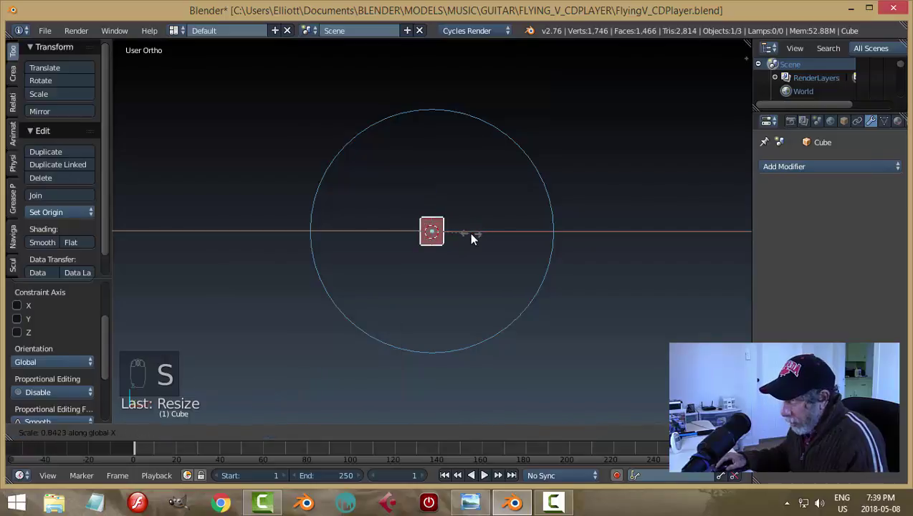
click(466, 234)
key(KP_1)
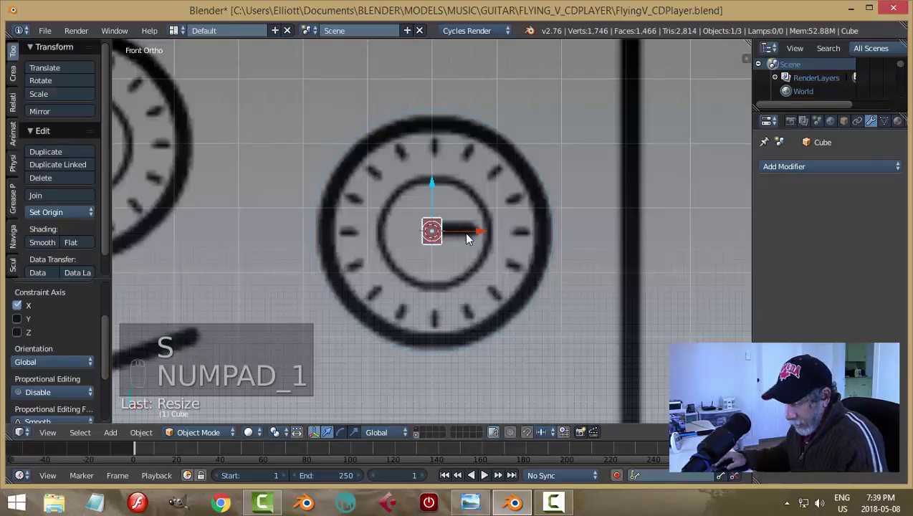
key(s)
key(x)
key(z)
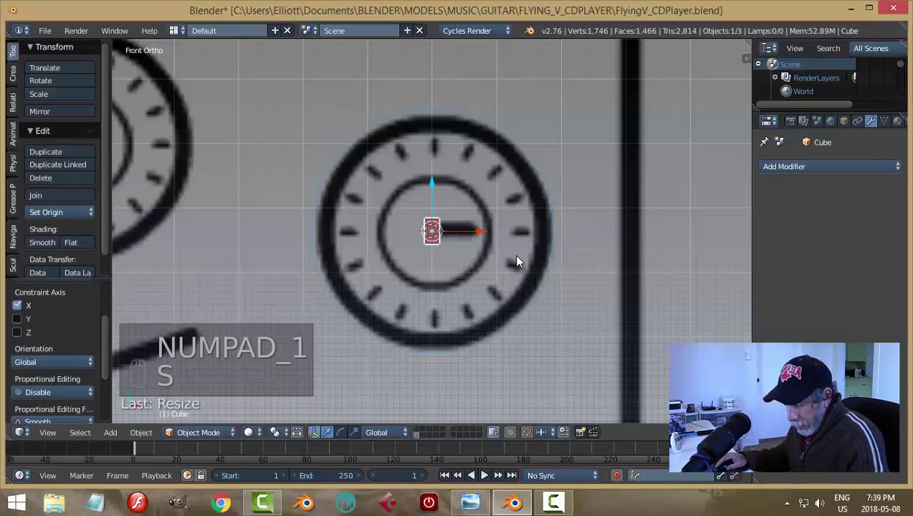
key(s)
click(532, 295)
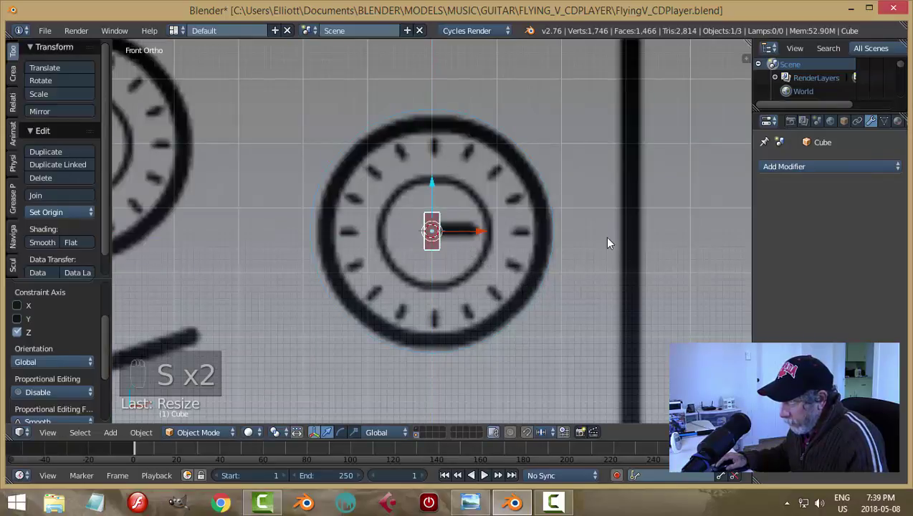
Reduce the bar's depth along Y, then return to front view.
middle_drag(604, 235, 643, 259)
key(s)
key(y)
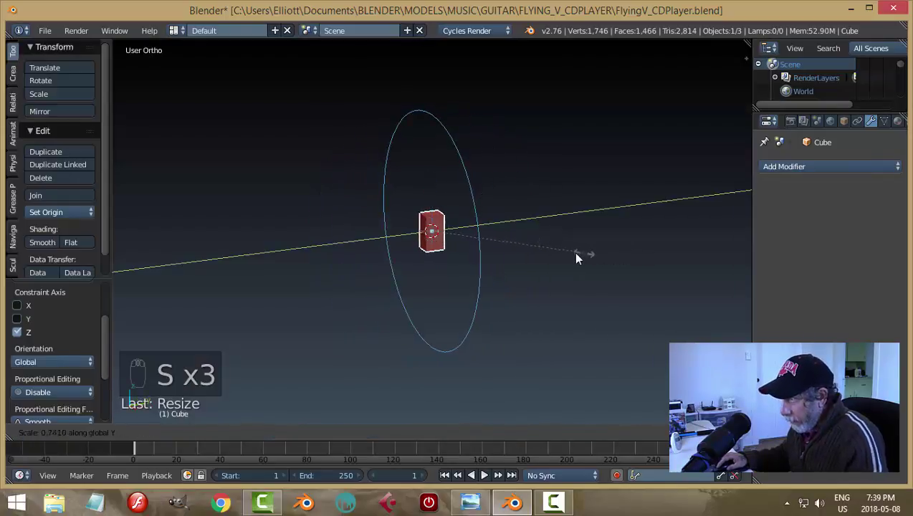
click(571, 259)
key(KP_1)
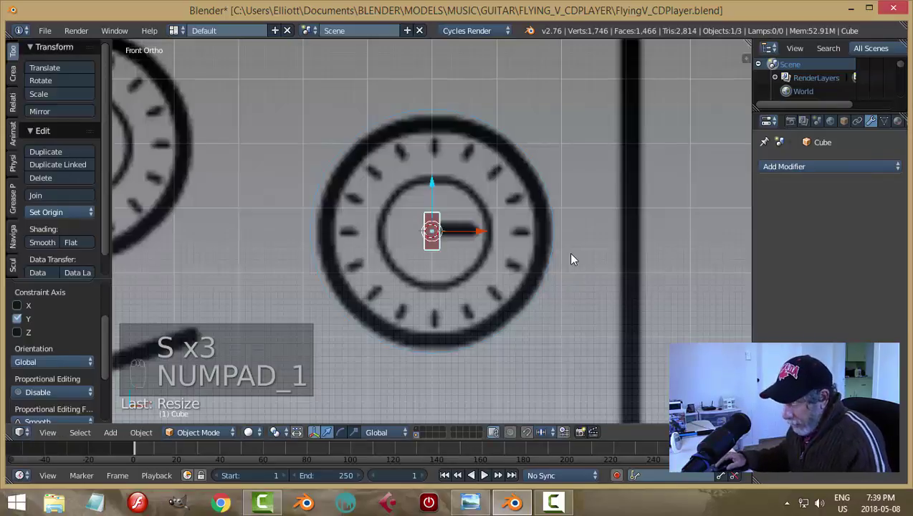
Save the file and apply the bar's rotation and scale.
key(ctrl+s)
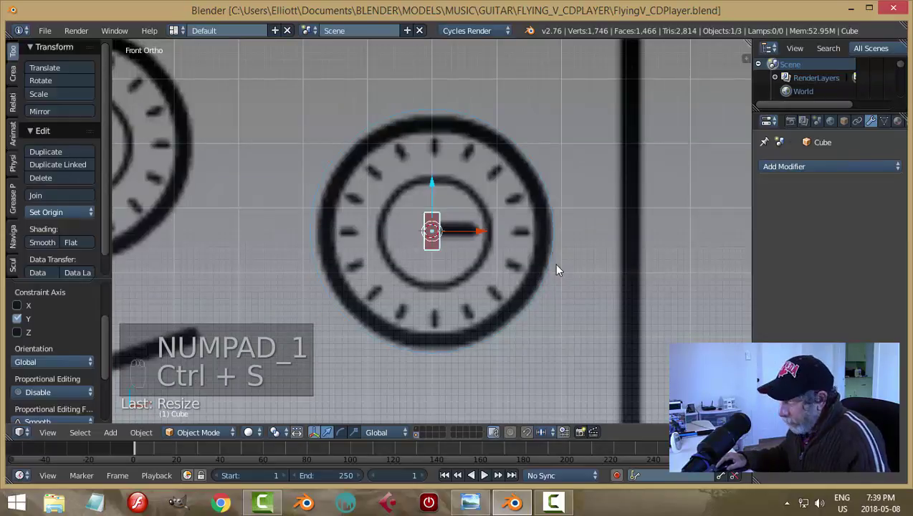
key(ctrl+a)
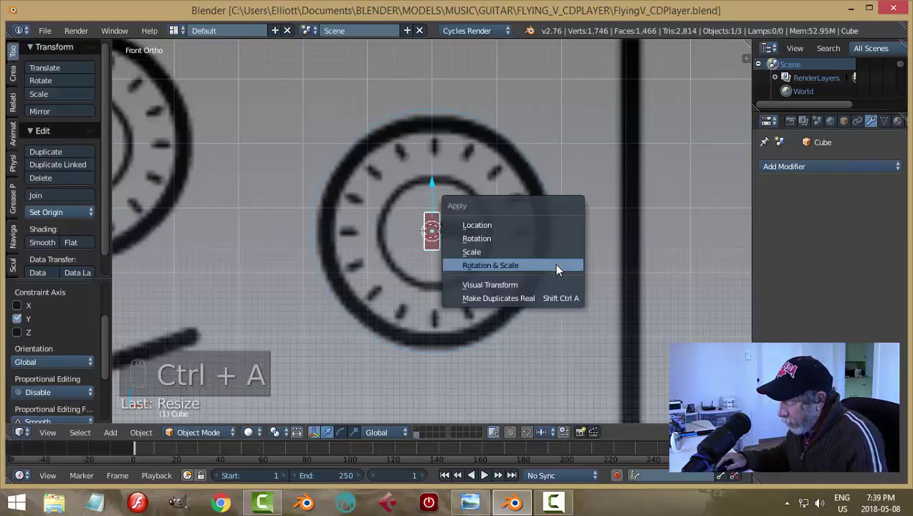
click(557, 267)
Add an Array modifier to the bar with a relative X offset of 1.9.
ctrl+scroll(667, 244, down, 3)
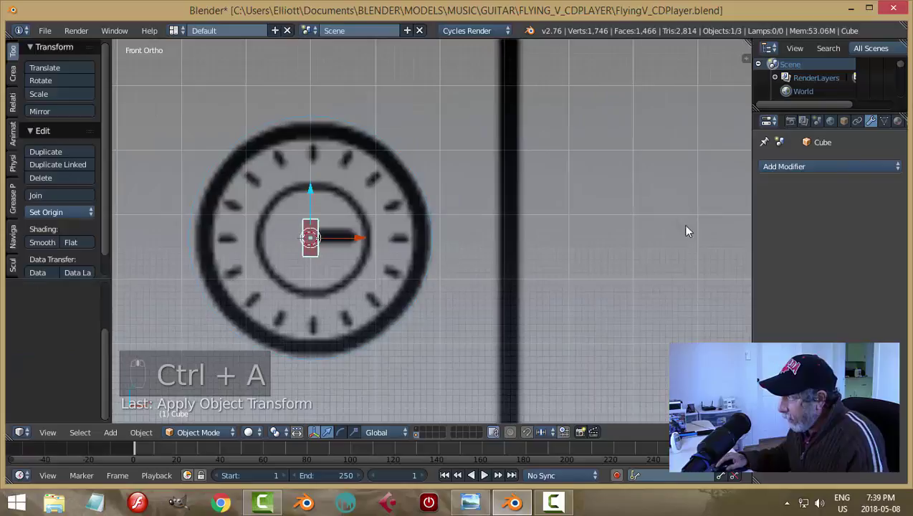
click(773, 166)
click(645, 193)
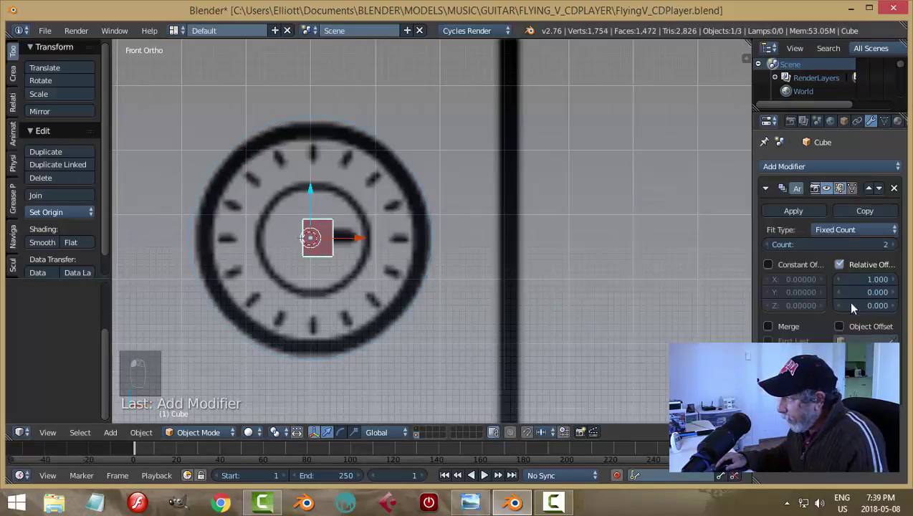
drag(860, 282, 896, 282)
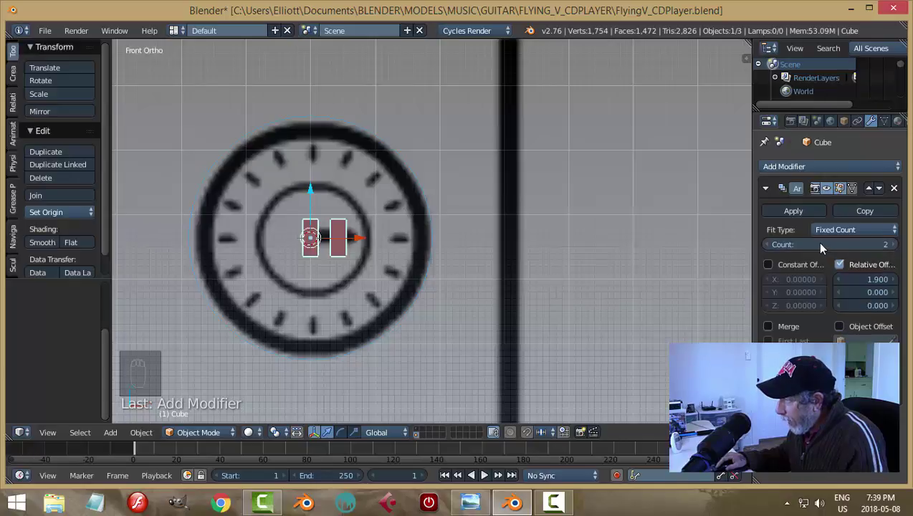
Set the array count to 15 and apply the Array modifier.
click(882, 246)
text(15)
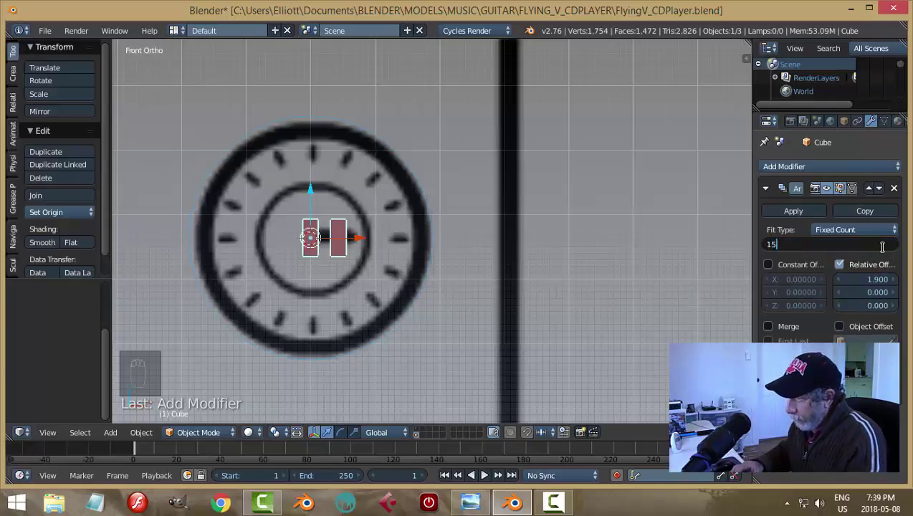
key(Return)
scroll(660, 307, down, 1)
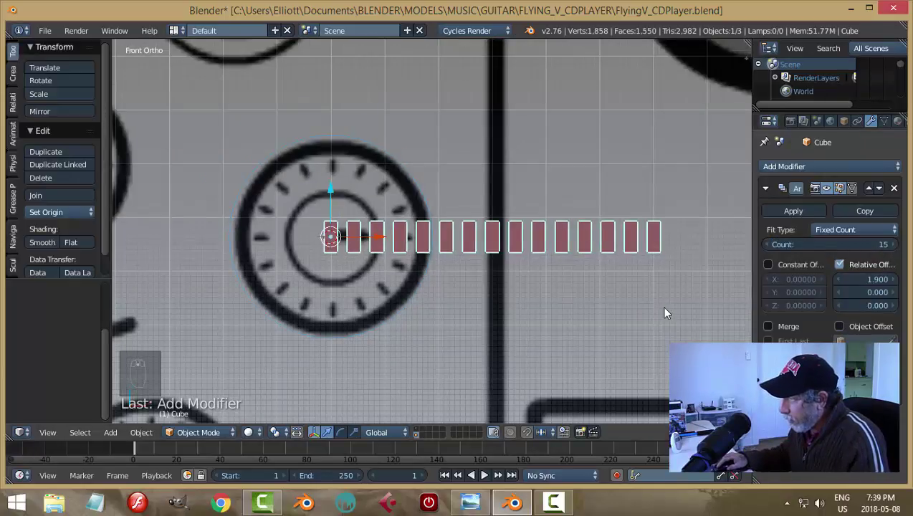
shift+middle_drag(661, 306, 628, 313)
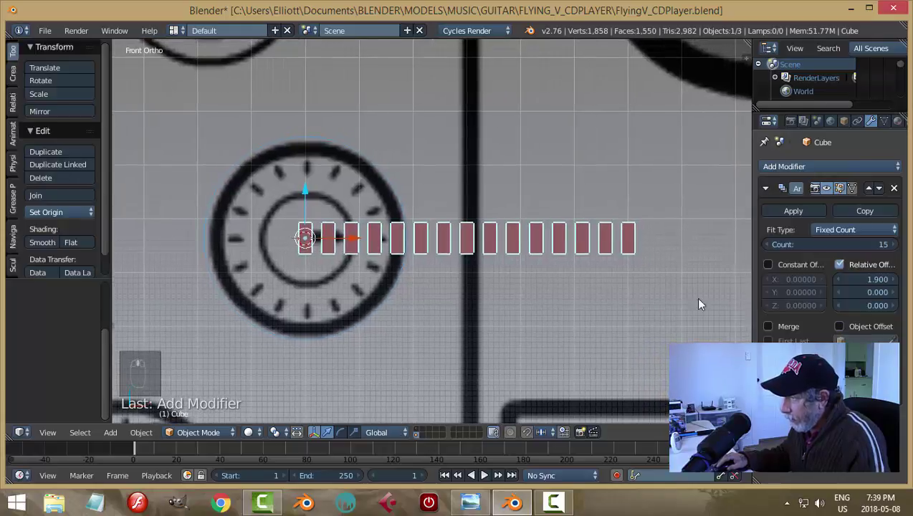
click(792, 210)
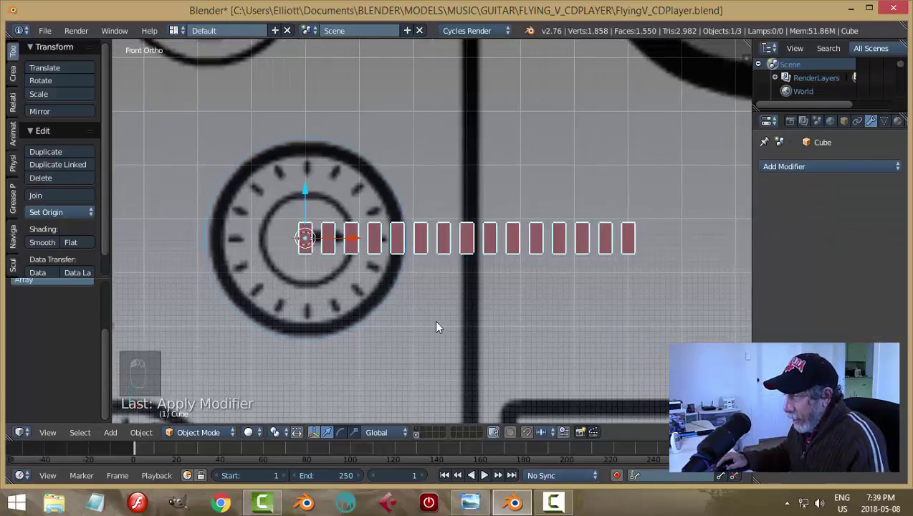
In Edit Mode, bisect all the bars along a line rising gently from the first to the last bar, with Fill and Clear Outer enabled.
key(Tab)
click(517, 321)
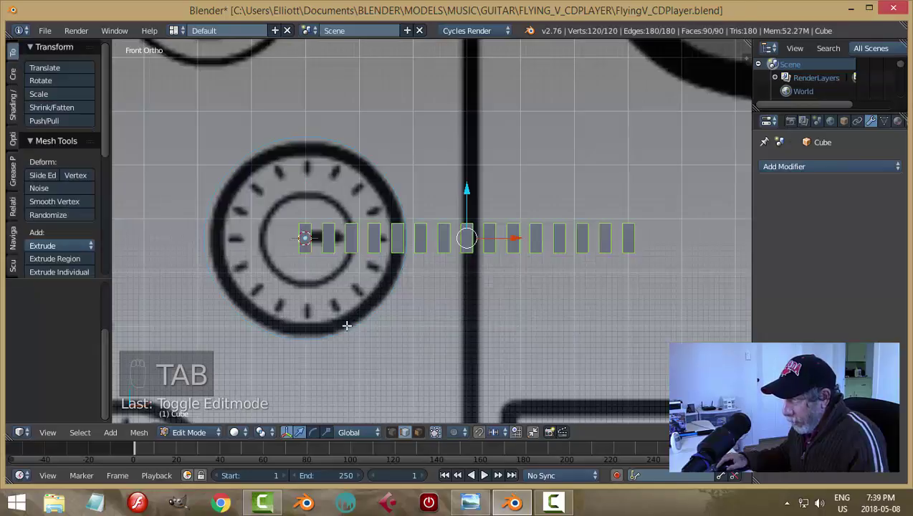
key(a)
key(a)
key(a)
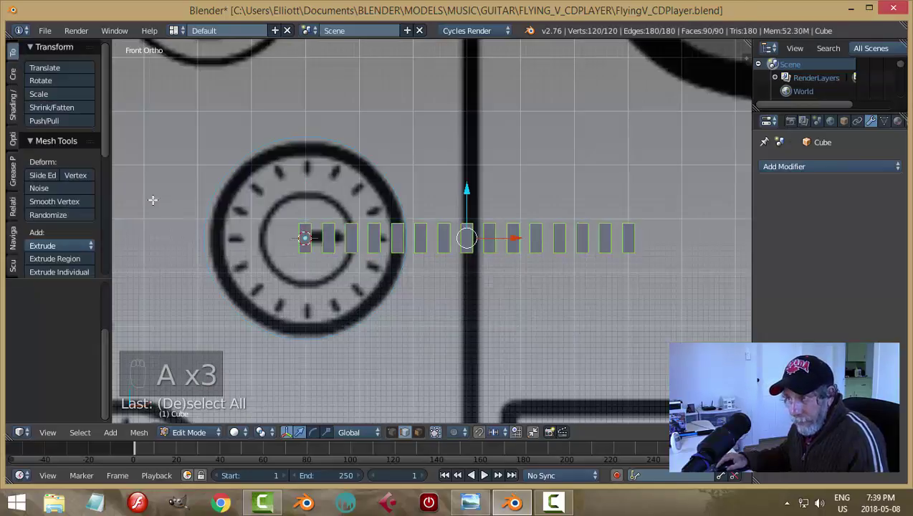
drag(107, 133, 91, 260)
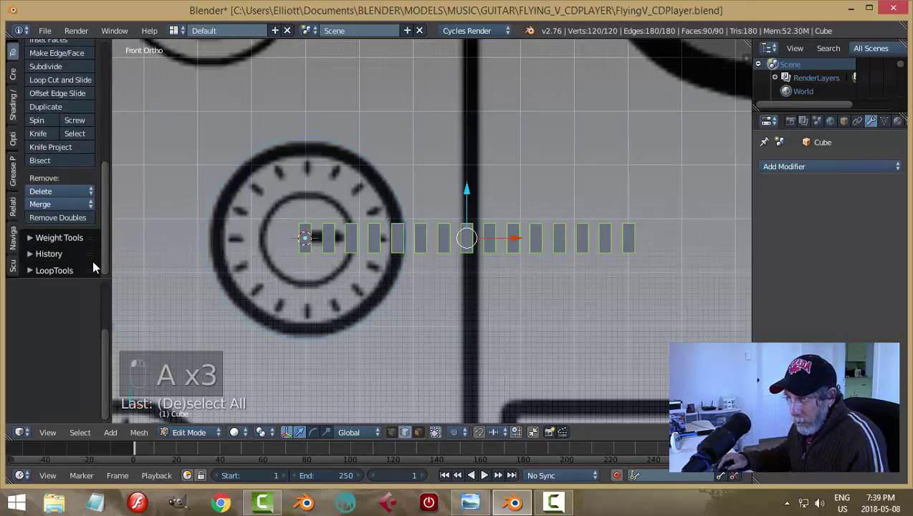
click(59, 160)
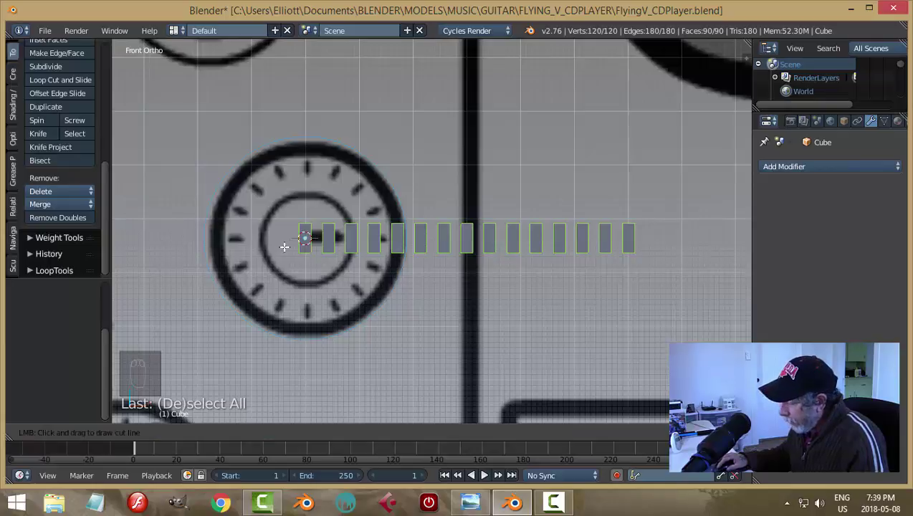
drag(284, 247, 669, 226)
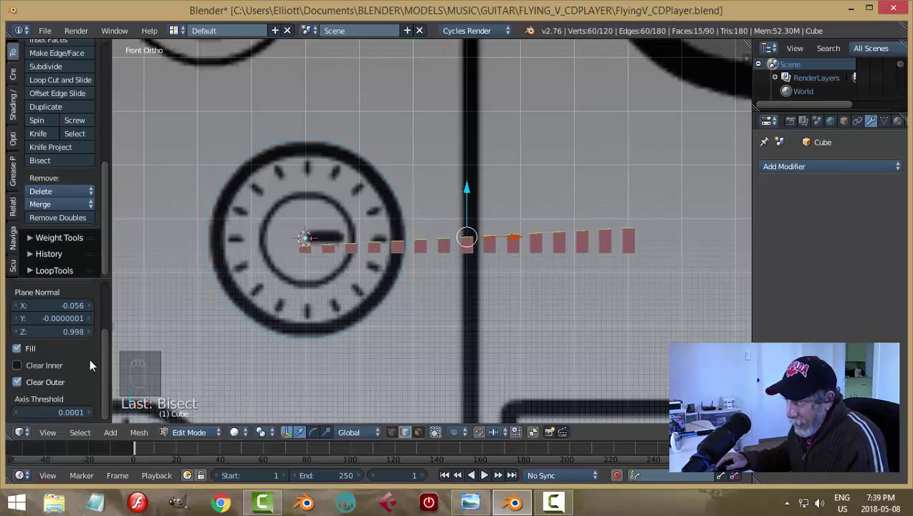
Compare the bisected bars with Fill and Clear Outer switched off and on, leaving both options enabled.
click(18, 349)
click(17, 349)
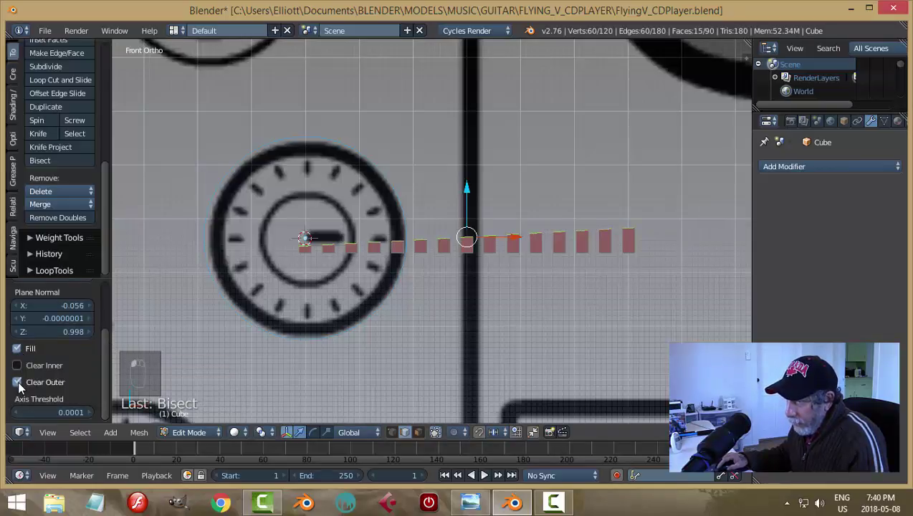
click(18, 383)
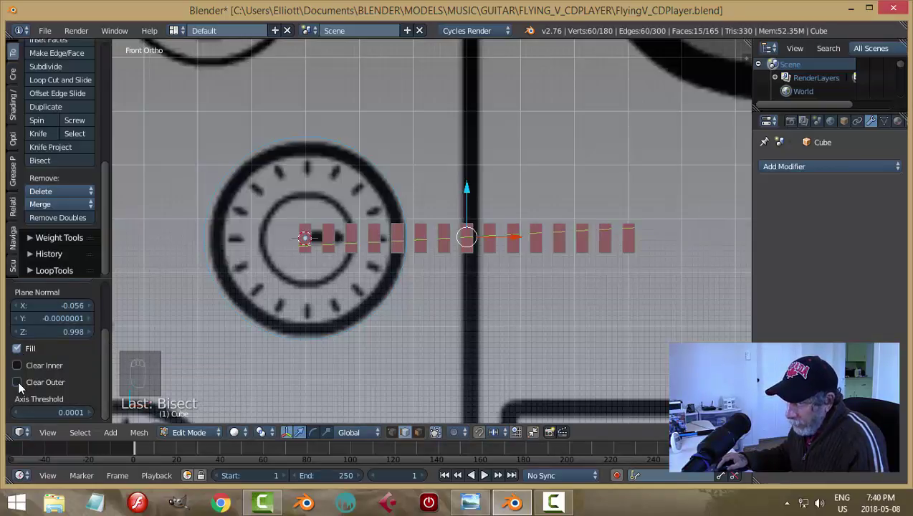
click(18, 381)
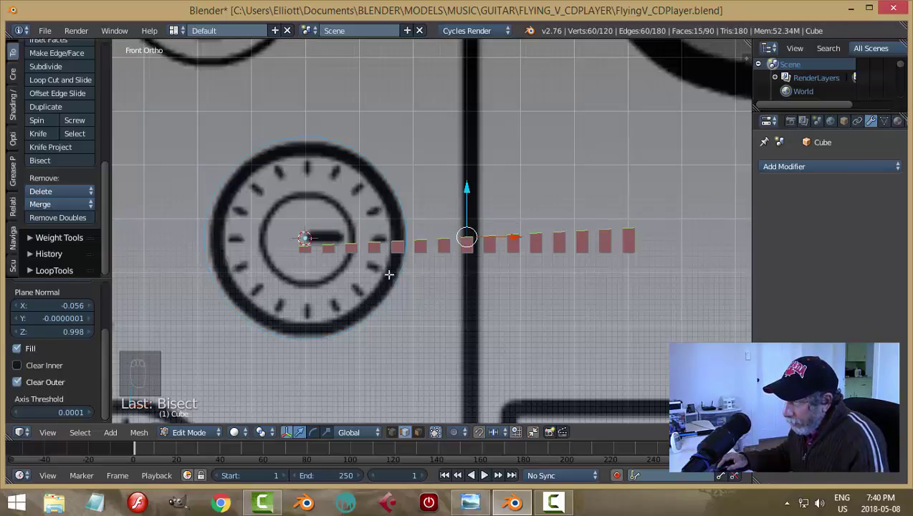
middle_drag(427, 294, 439, 354)
click(18, 348)
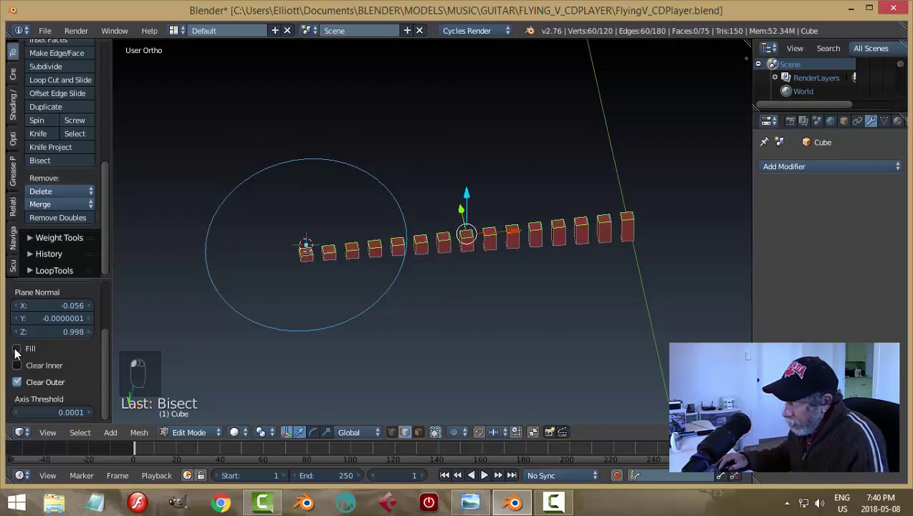
click(17, 349)
Deselect the bars' geometry, return to Object Mode in front view, and save the file.
middle_drag(464, 324, 471, 298)
key(a)
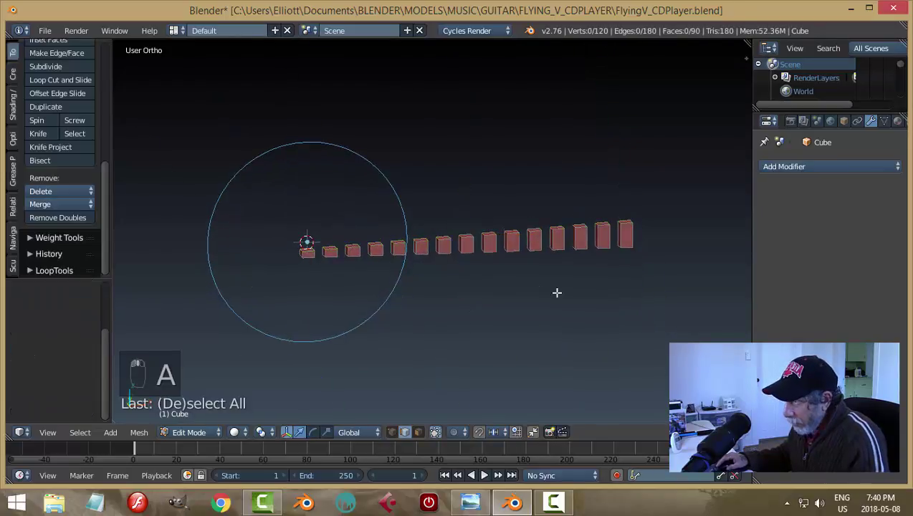
key(Tab)
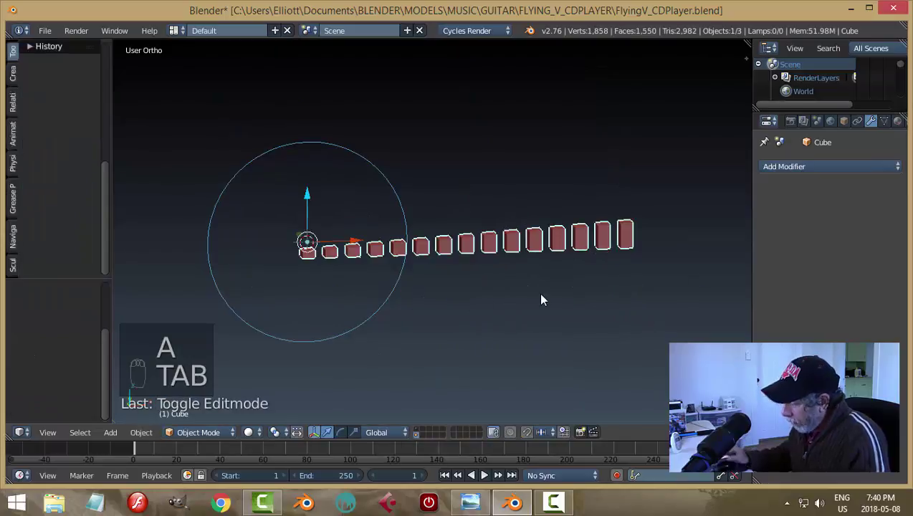
key(KP_1)
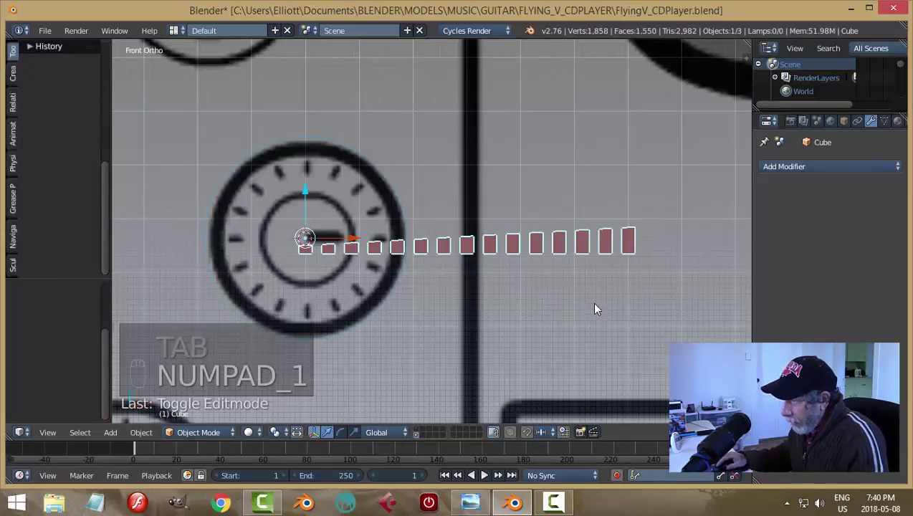
shift+middle_drag(539, 302, 525, 308)
key(ctrl+s)
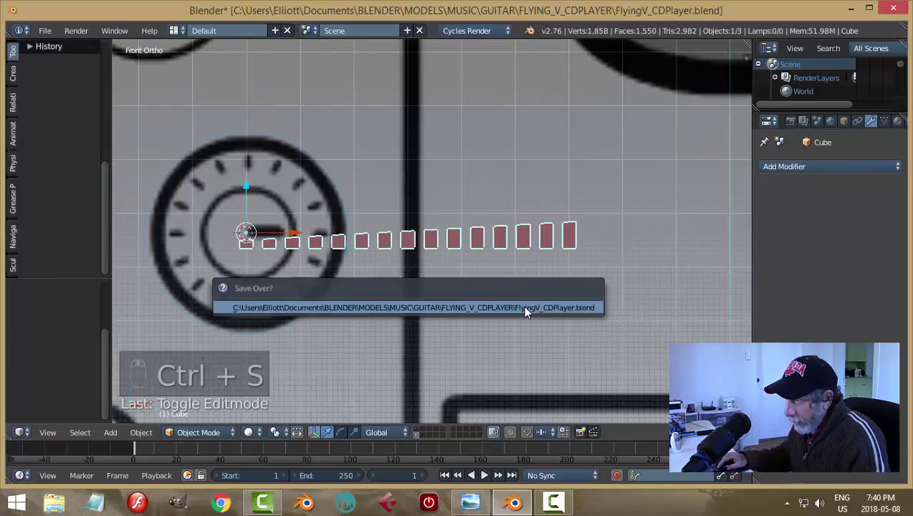
Add a Curve modifier to the row of bars, using the Bezier circle as its object.
scroll(442, 307, up, 2)
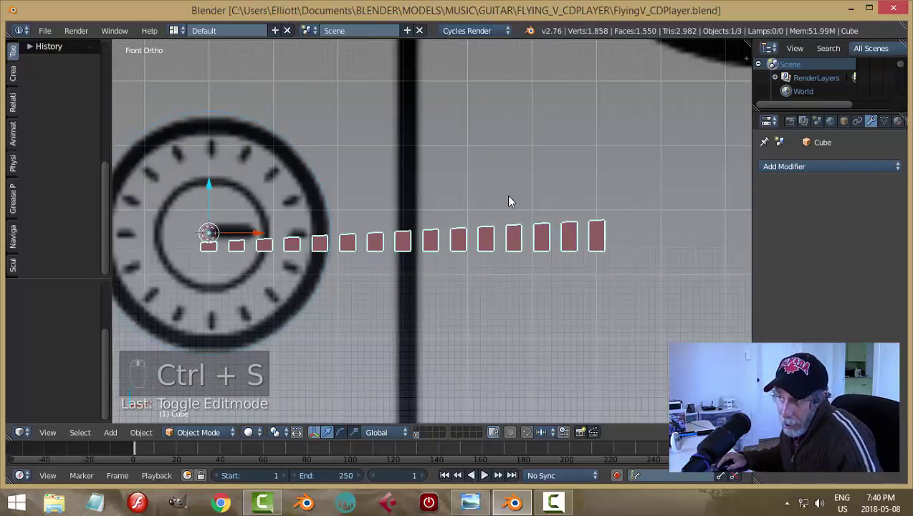
scroll(442, 287, down, 1)
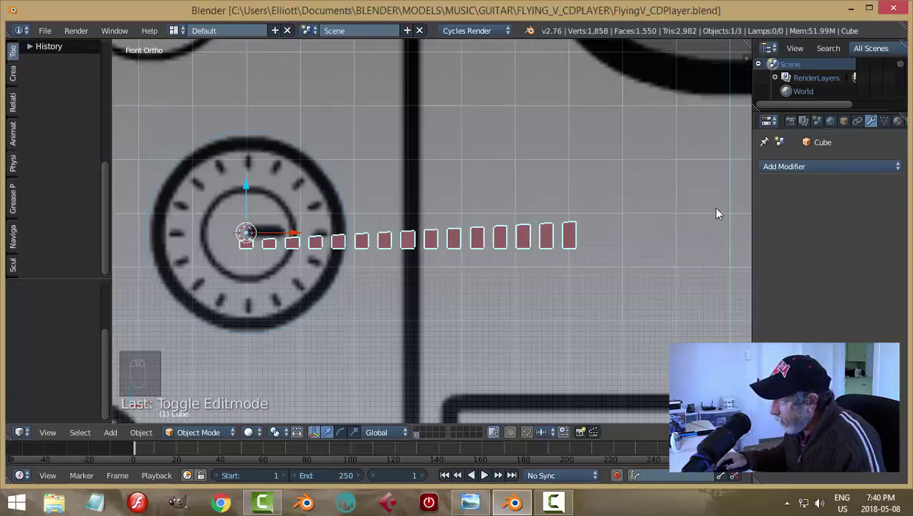
click(812, 167)
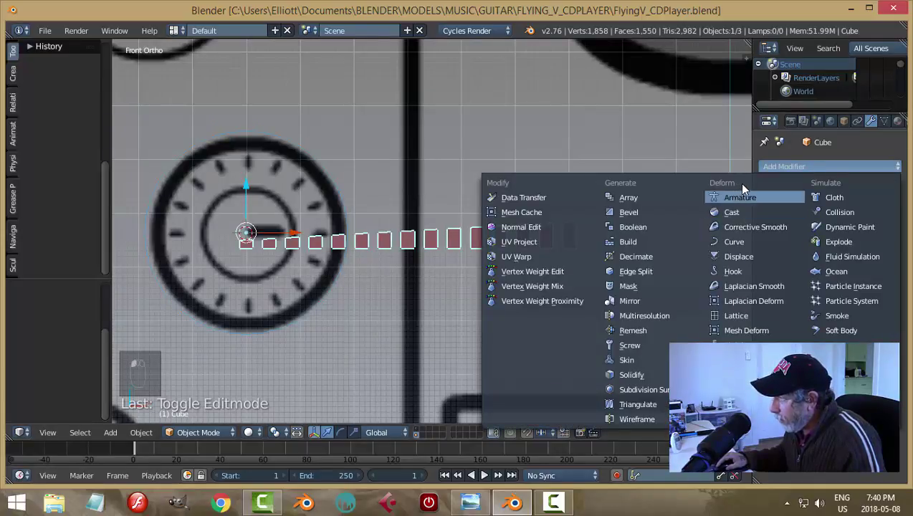
click(731, 242)
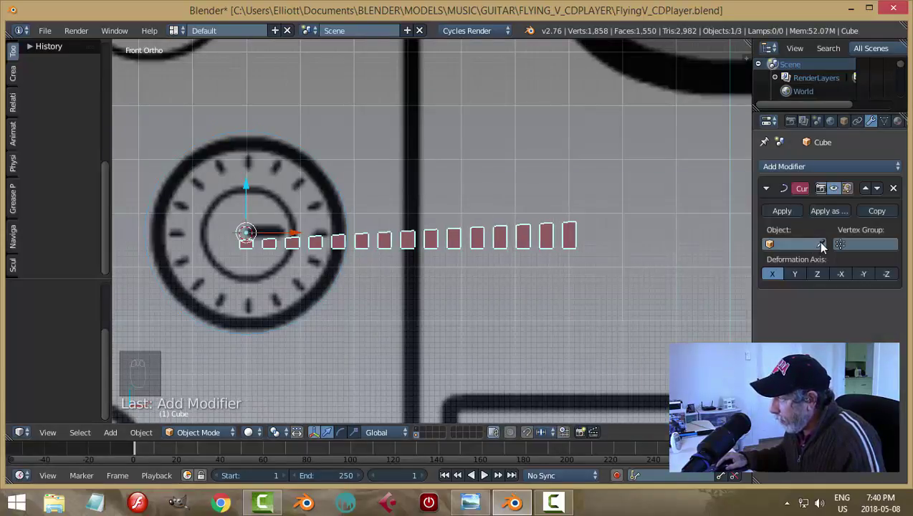
click(334, 167)
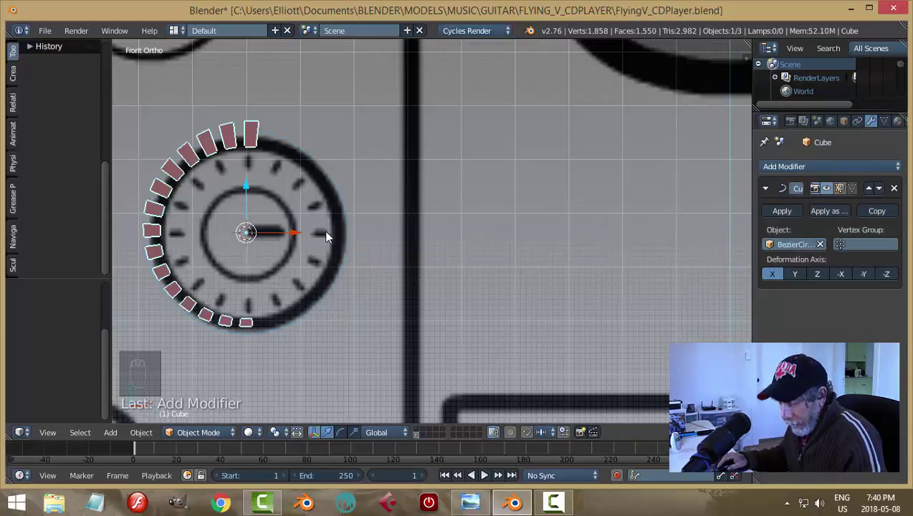
Unhide the HI EQ knob and move only the bars along X so they travel around the circle.
key(alt+h)
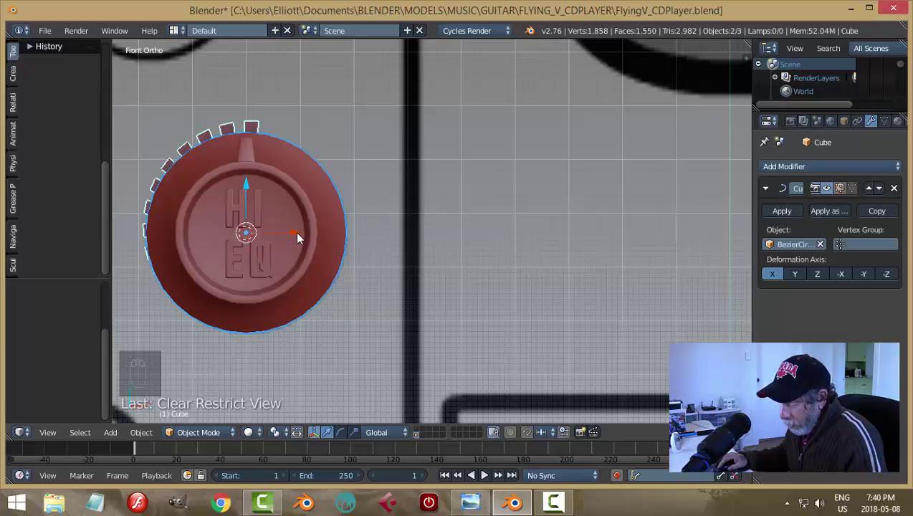
drag(297, 237, 312, 237)
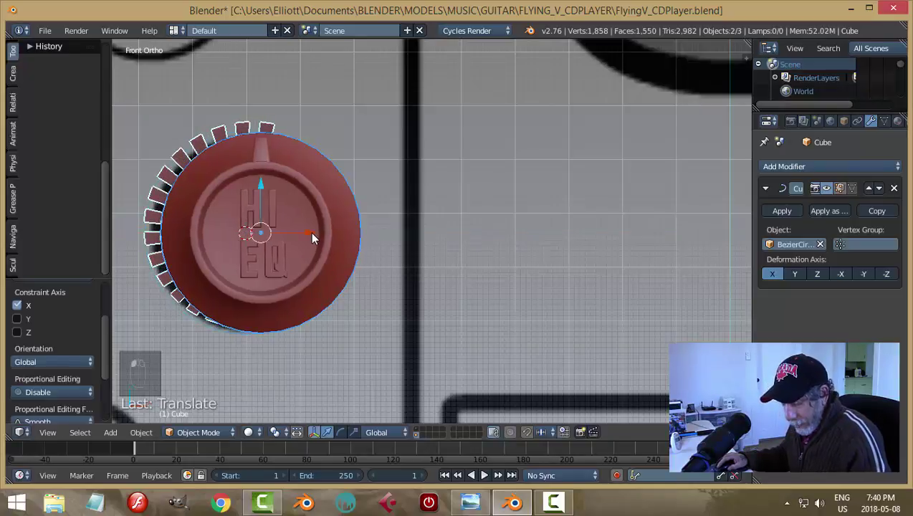
key(ctrl+z)
right_click(253, 126)
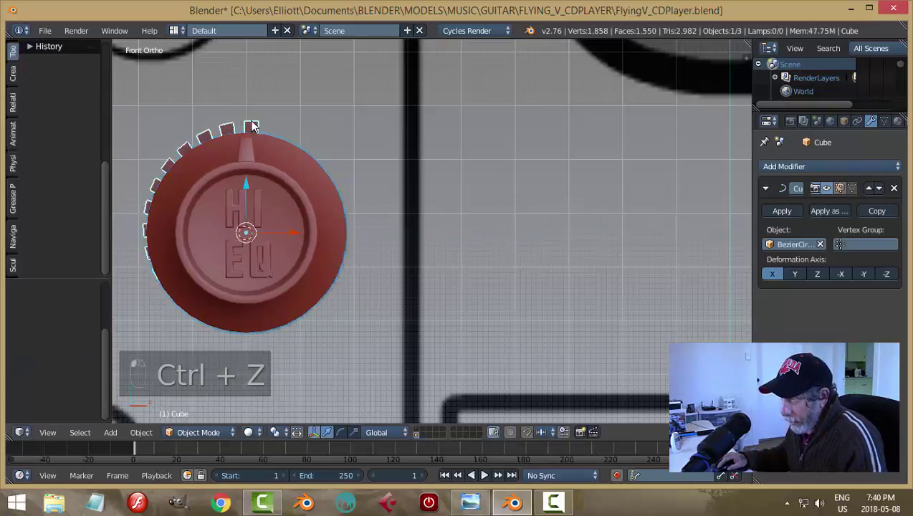
mouse_move(298, 234)
mouse_down()
mouse_move(432, 279)
mouse_move(305, 221)
mouse_up()
Hide the knob and slide the bars further along X, carrying the largest ones round to the circle's lower right.
right_click(306, 222)
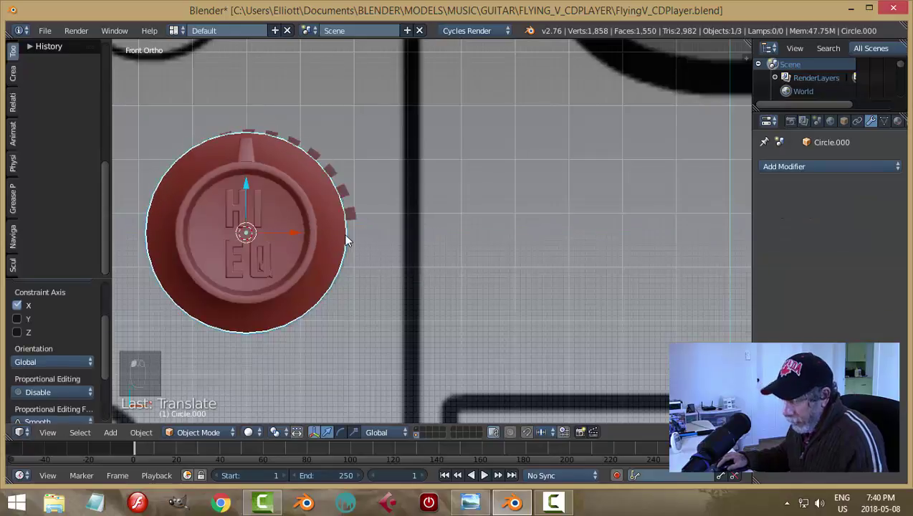
key(h)
right_click(340, 217)
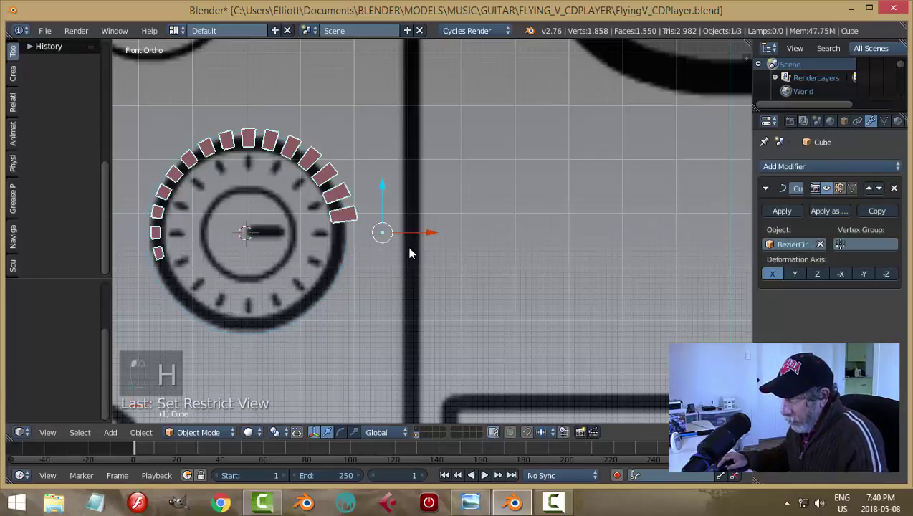
drag(429, 237, 527, 262)
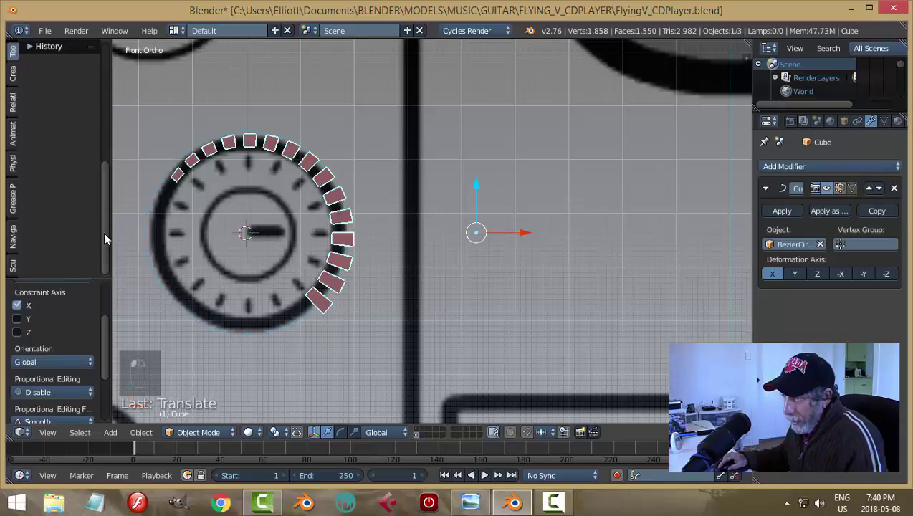
Set the bars' origin to the 3D cursor and move them along X until the smallest bar sits at the circle's top centre.
scroll(104, 232, up, 6)
click(68, 214)
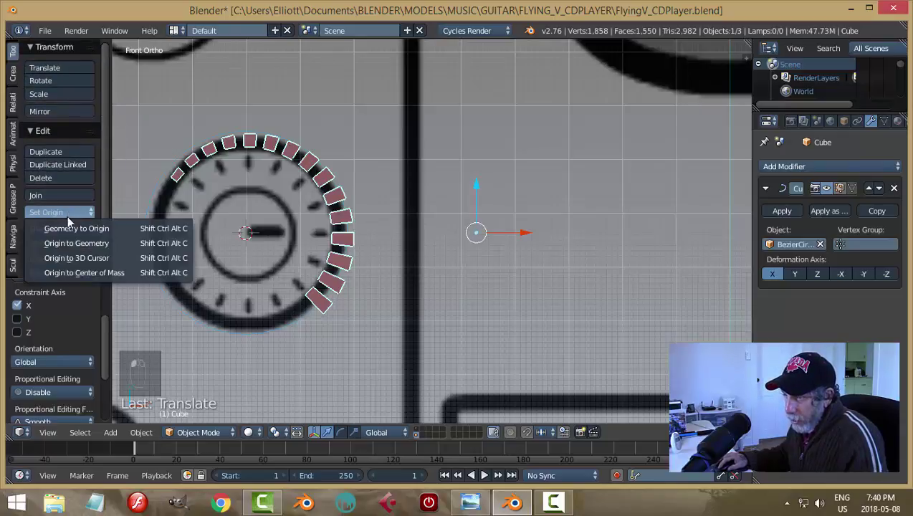
click(75, 257)
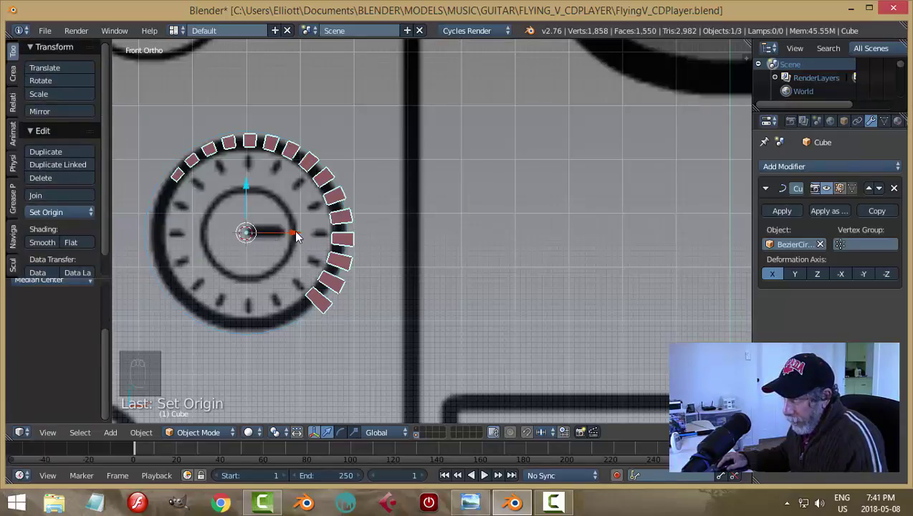
drag(297, 236, 387, 271)
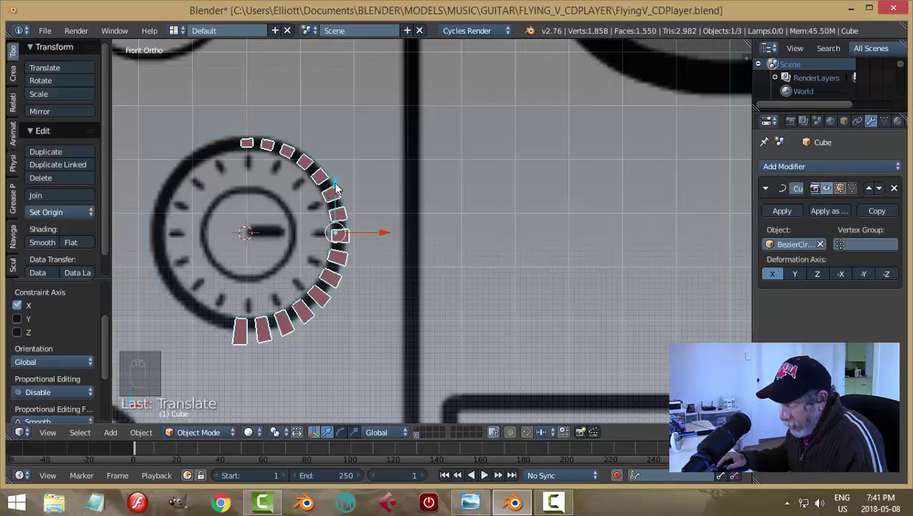
Raise the bars along Z to push their arc outside the circle, and unhide the HI EQ knob.
key(g)
key(z)
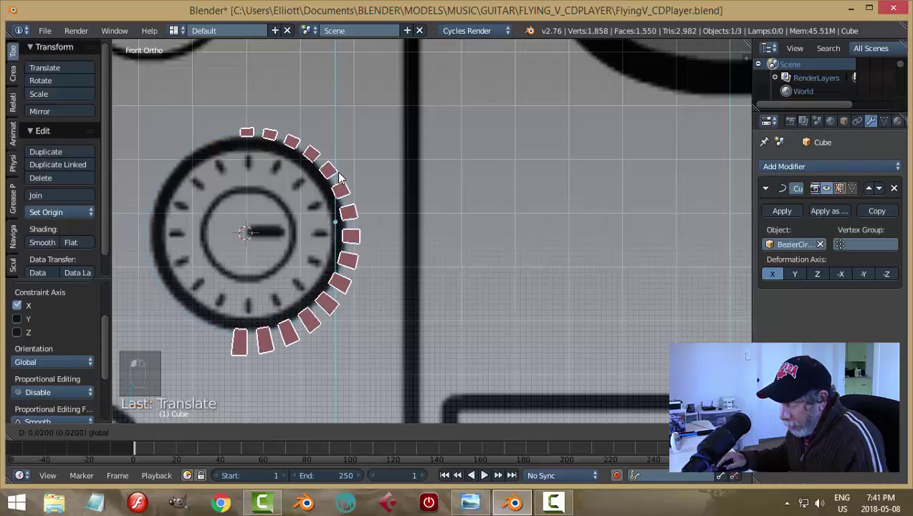
click(341, 180)
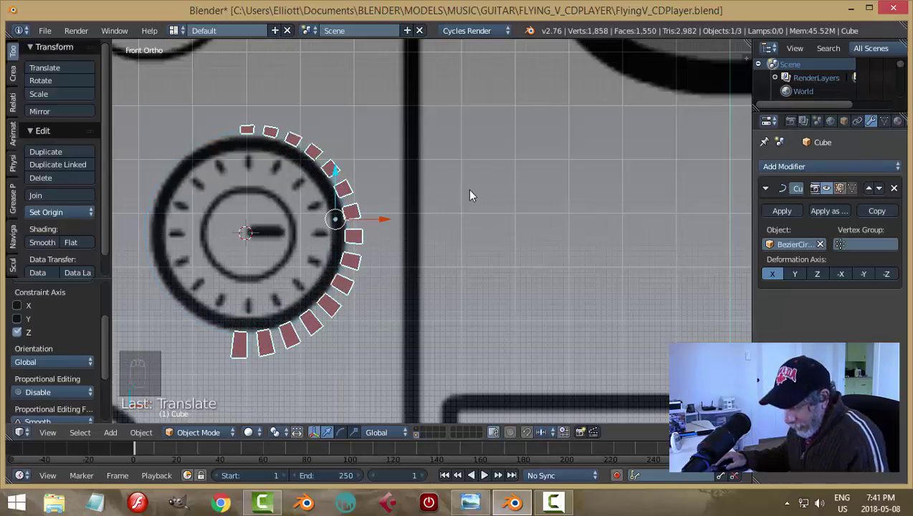
key(alt+h)
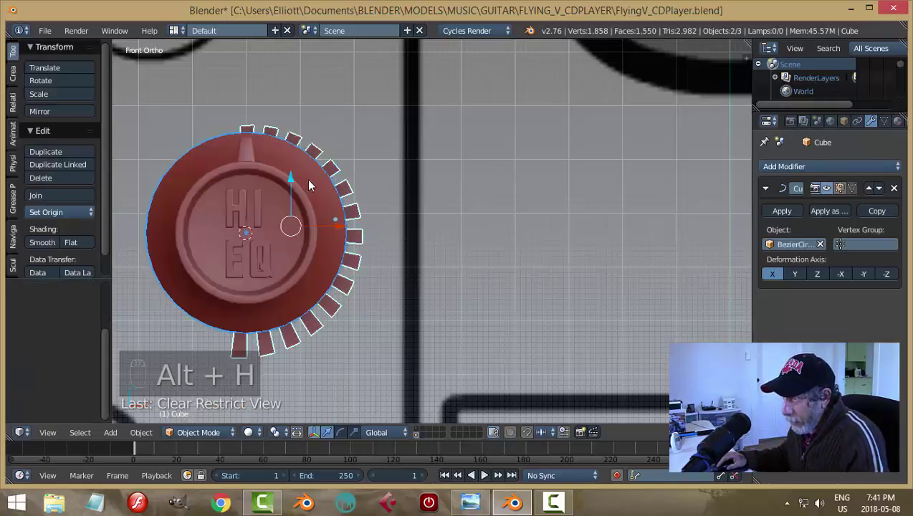
drag(291, 177, 291, 179)
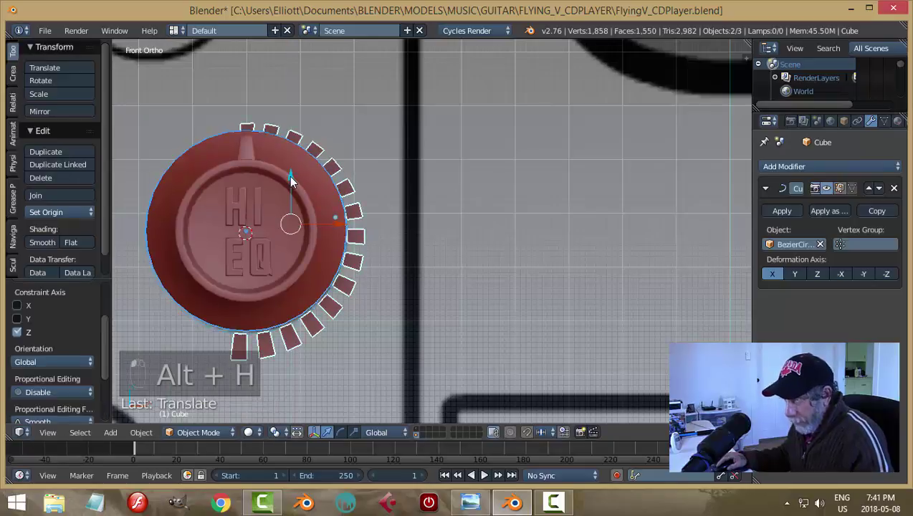
key(ctrl+z)
key(ctrl+z)
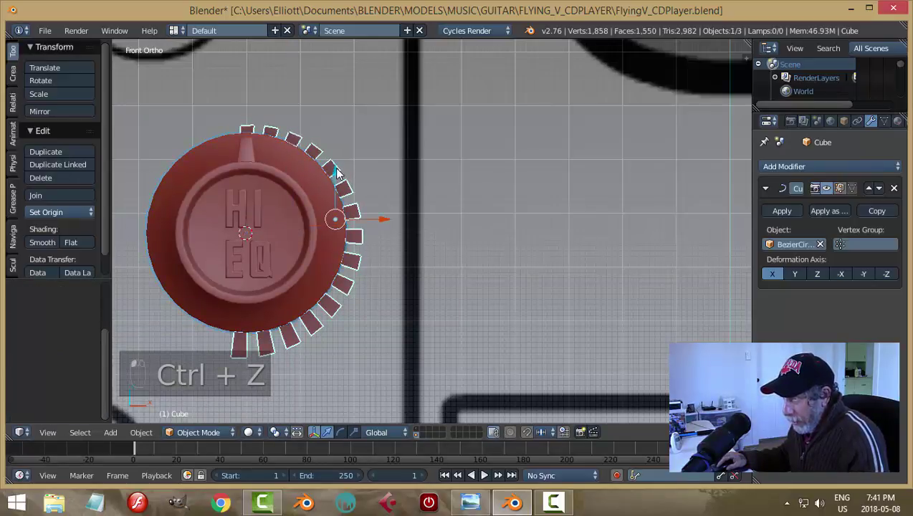
Raise the bars about 0.01 more along Z to clear the knob's rim, and move them along Y below the knob's base.
key(g)
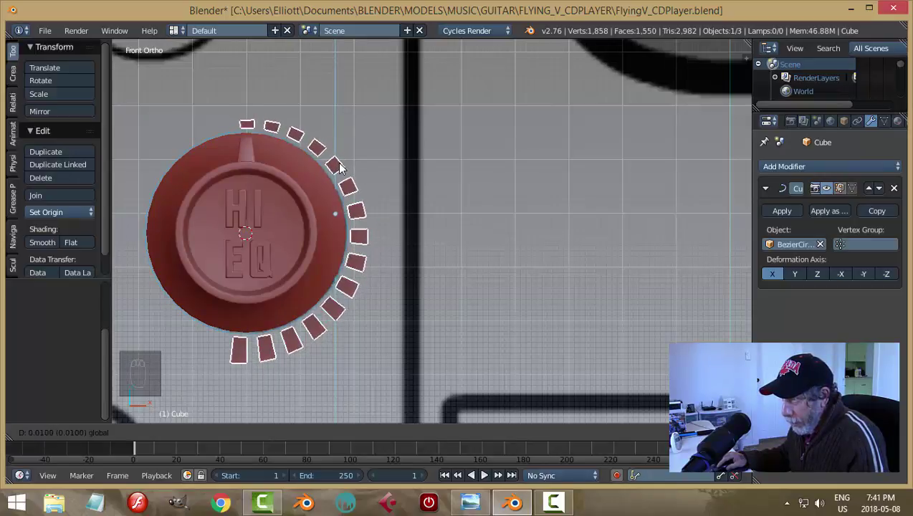
click(340, 166)
key(a)
middle_drag(461, 308, 430, 176)
right_click(350, 264)
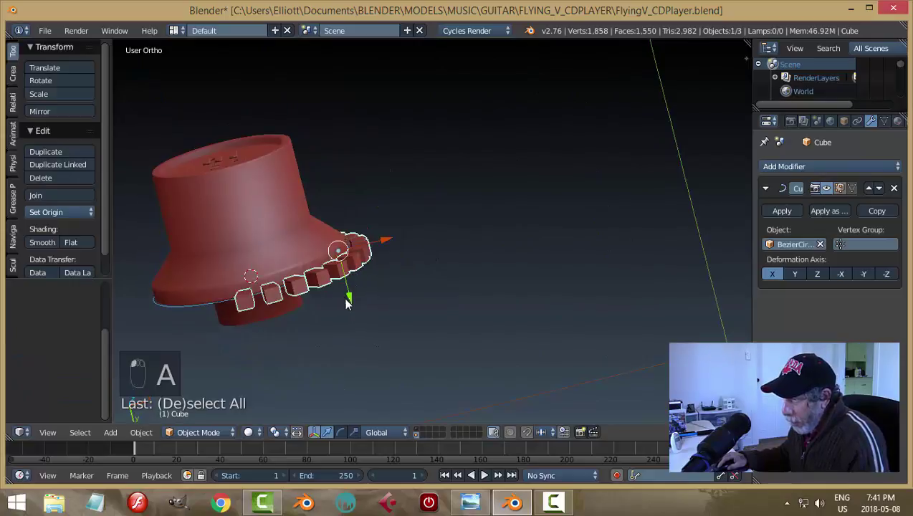
drag(347, 303, 357, 321)
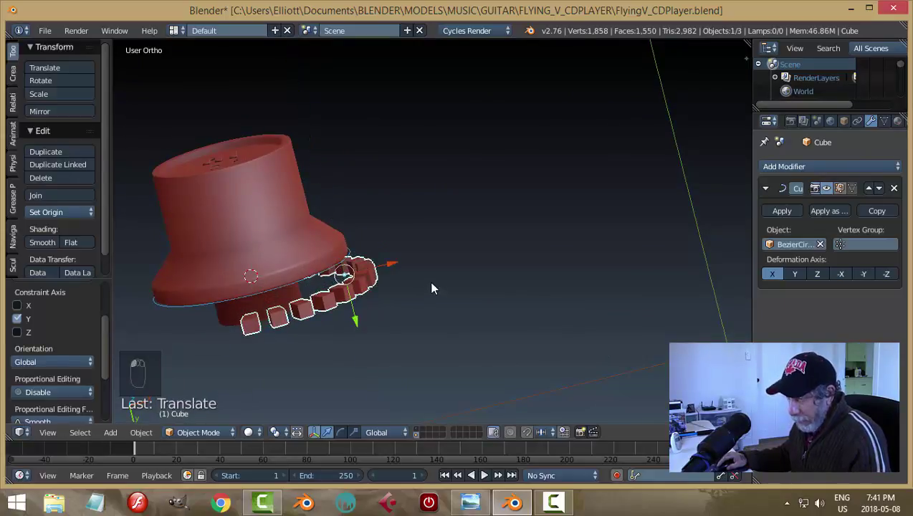
View the bars and knob from an angle with the bars selected, and apply the bars' object transform.
key(a)
middle_drag(432, 288, 363, 297)
right_click(363, 297)
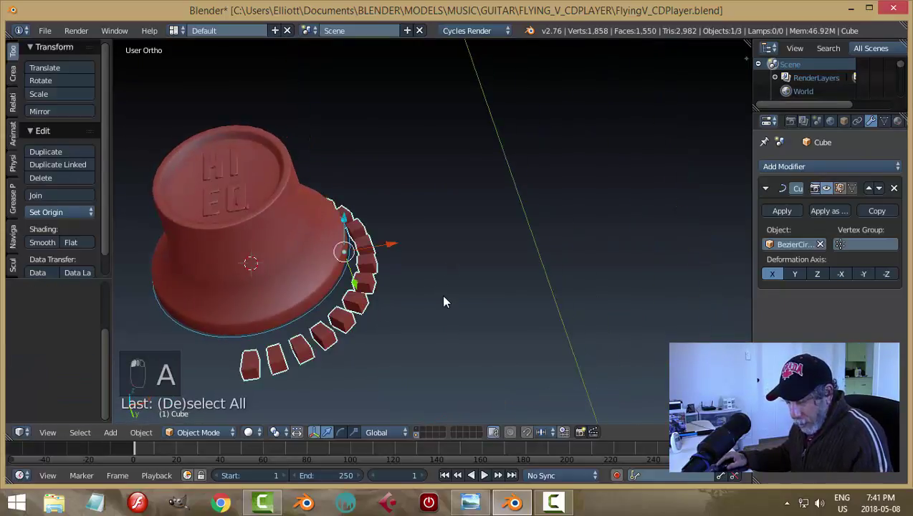
key(ctrl+a)
click(442, 297)
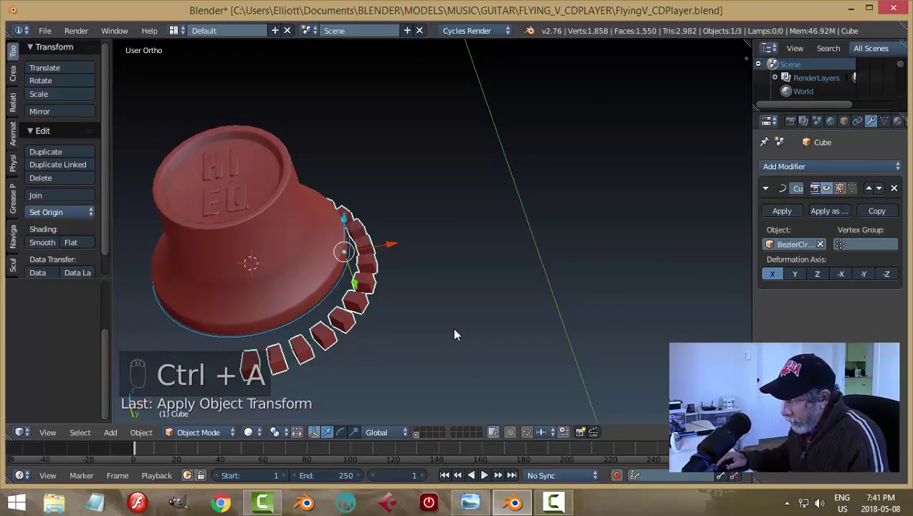
Add a Bevel modifier to the bars with 2 segments and a width of 0.0040, and shade them smooth.
click(766, 188)
click(773, 166)
click(644, 210)
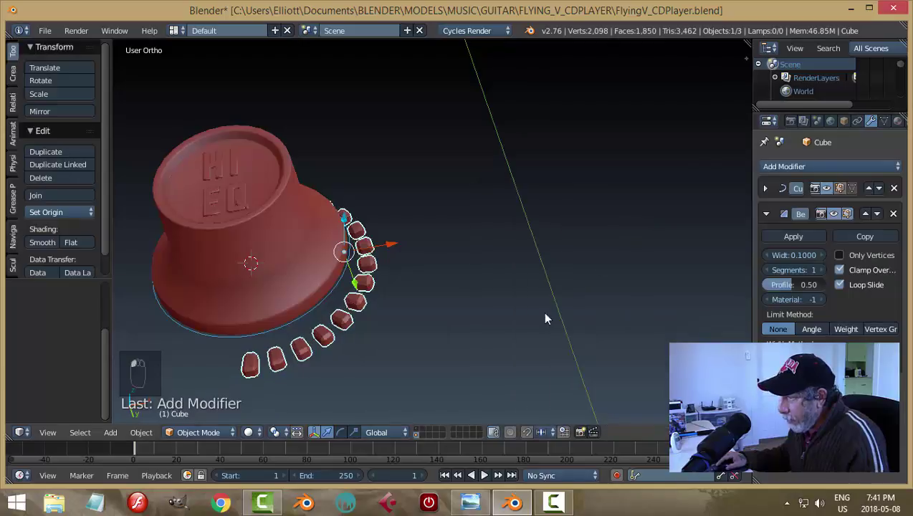
scroll(523, 323, up, 2)
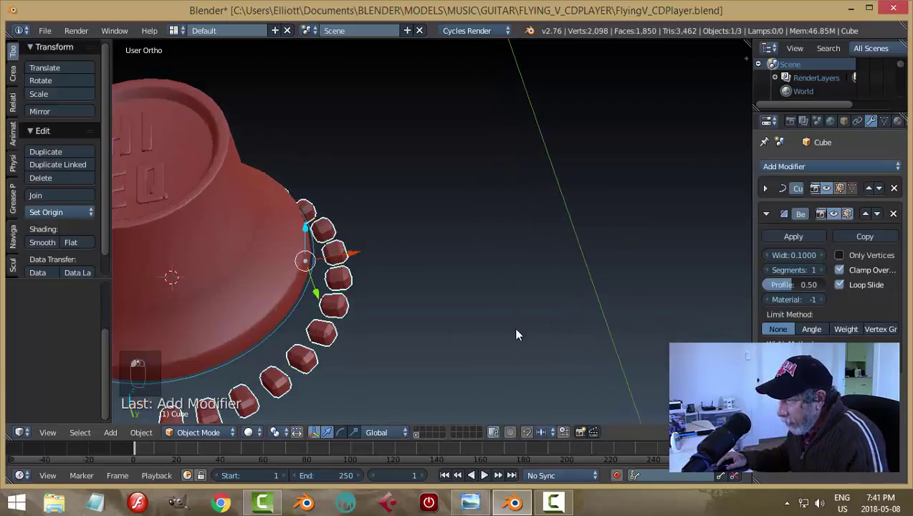
click(821, 270)
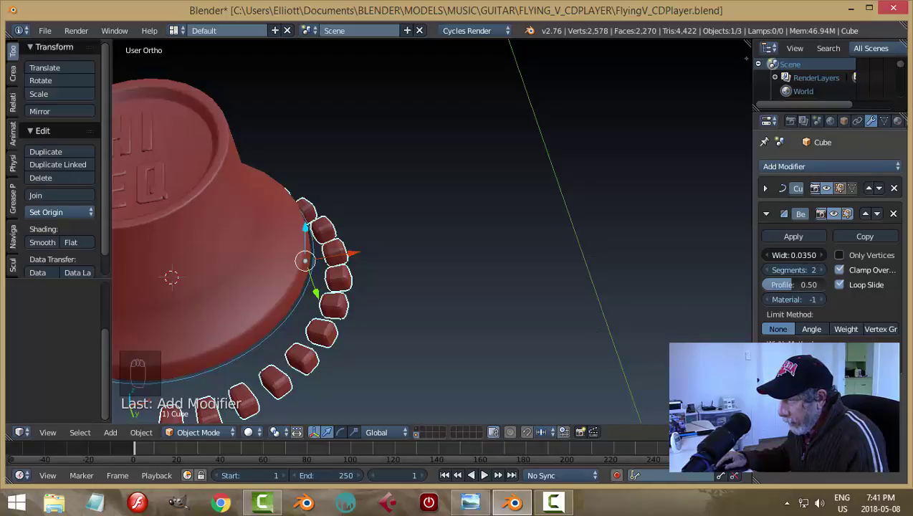
drag(794, 255, 781, 255)
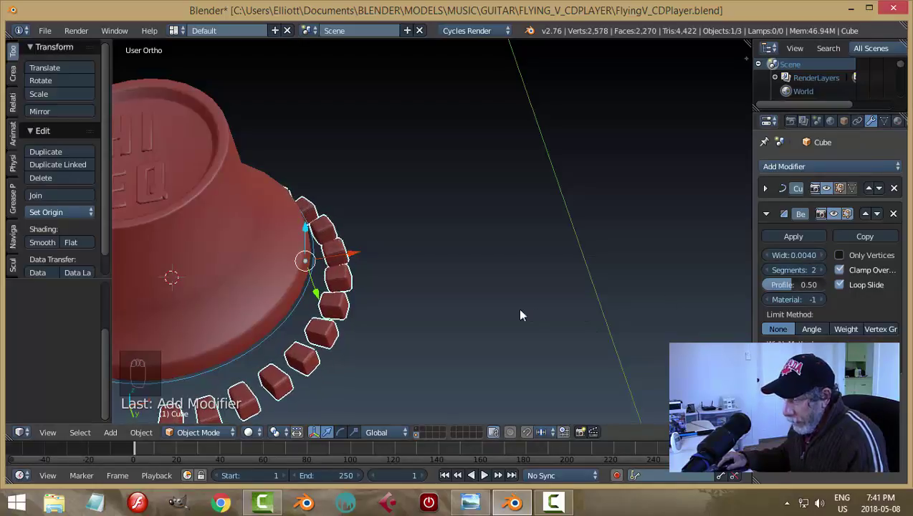
click(40, 242)
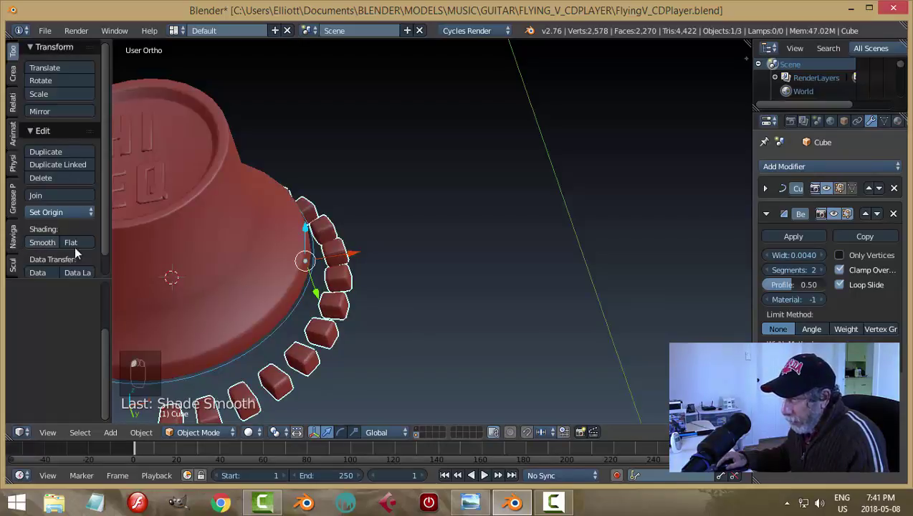
Delete the HI EQ knob copy, keeping the bars and the Bezier circle.
key(a)
middle_drag(404, 294, 413, 315)
right_click(362, 300)
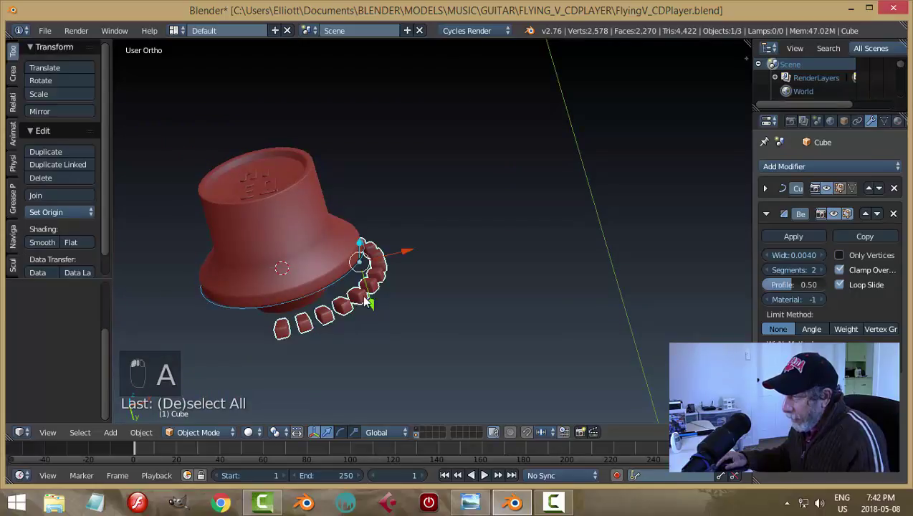
right_click(279, 223)
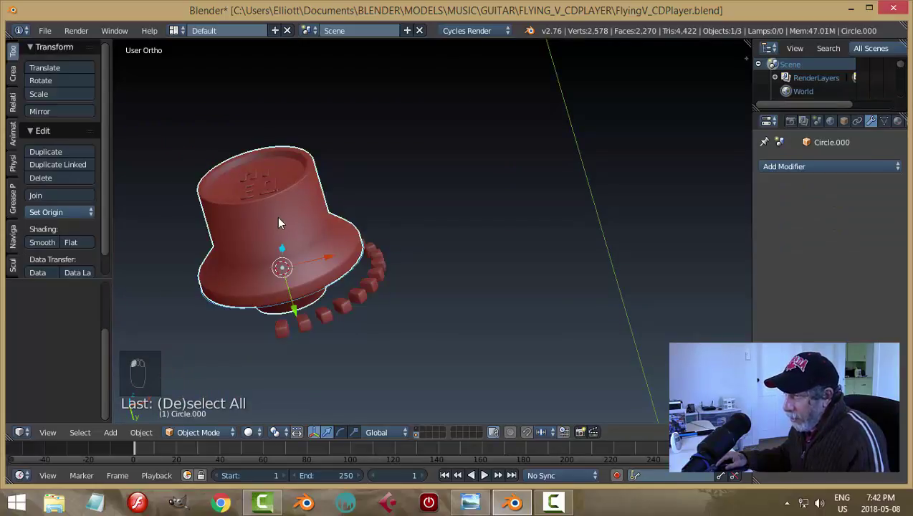
key(x)
click(276, 217)
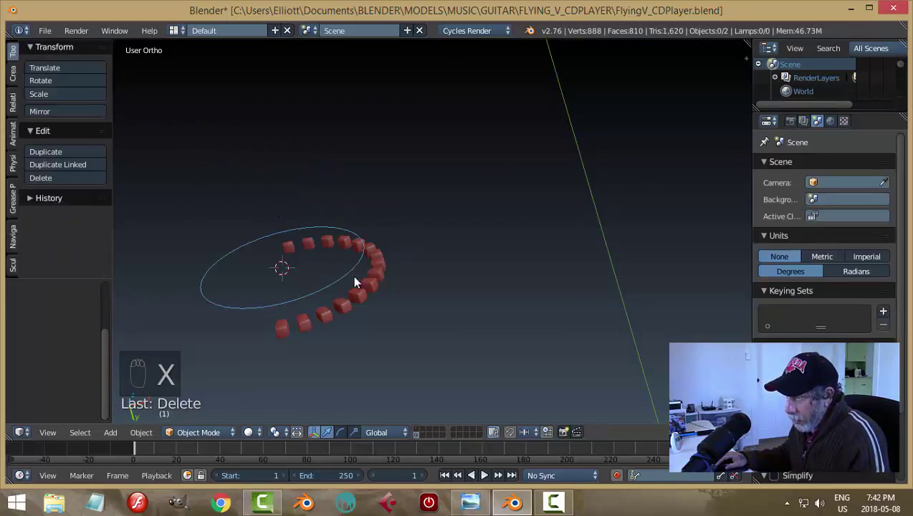
Move the bars to the first layer and show that layer with the guitar's control plate.
right_click(351, 304)
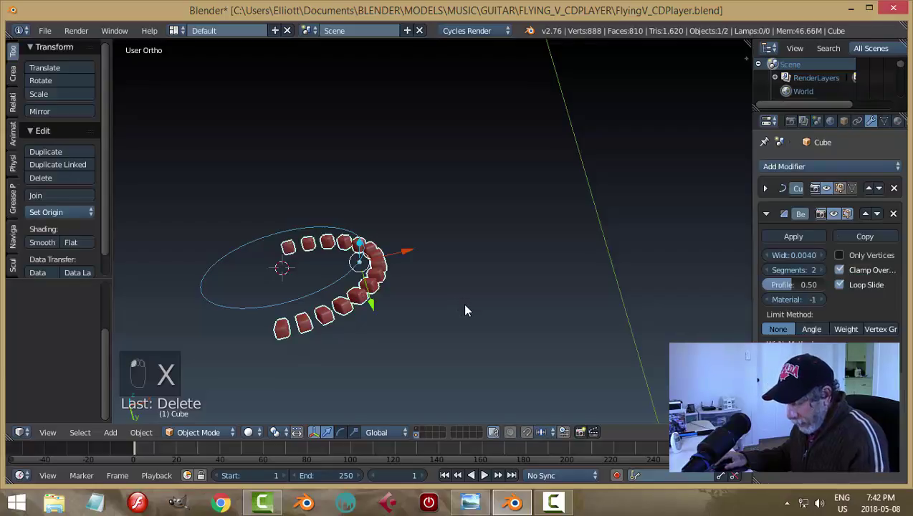
key(m)
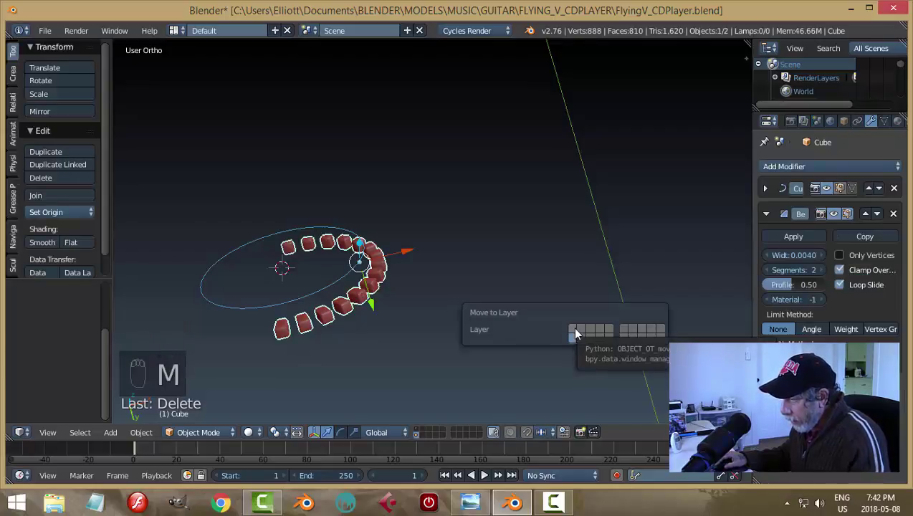
click(574, 329)
click(418, 429)
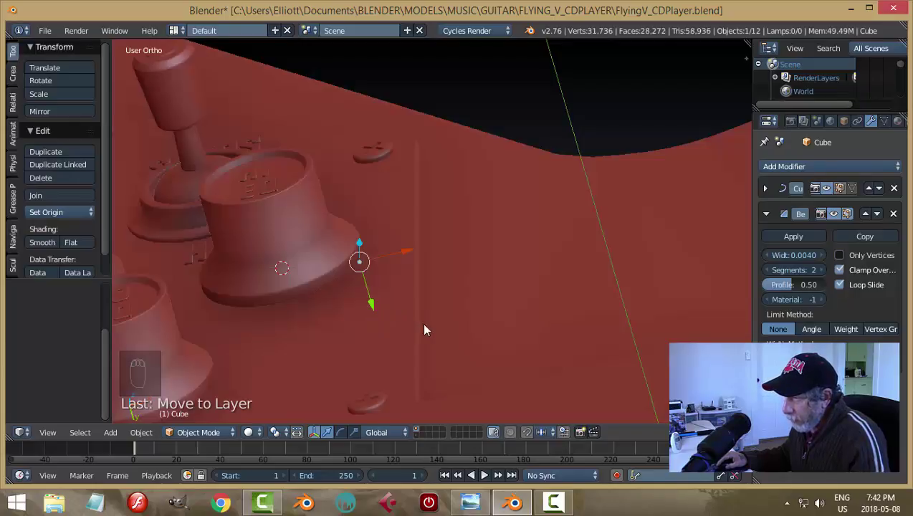
Move the tick bars about -0.026 along the Y axis so they stand out of the control plate, and deselect them.
middle_drag(425, 330, 375, 319)
drag(420, 325, 418, 313)
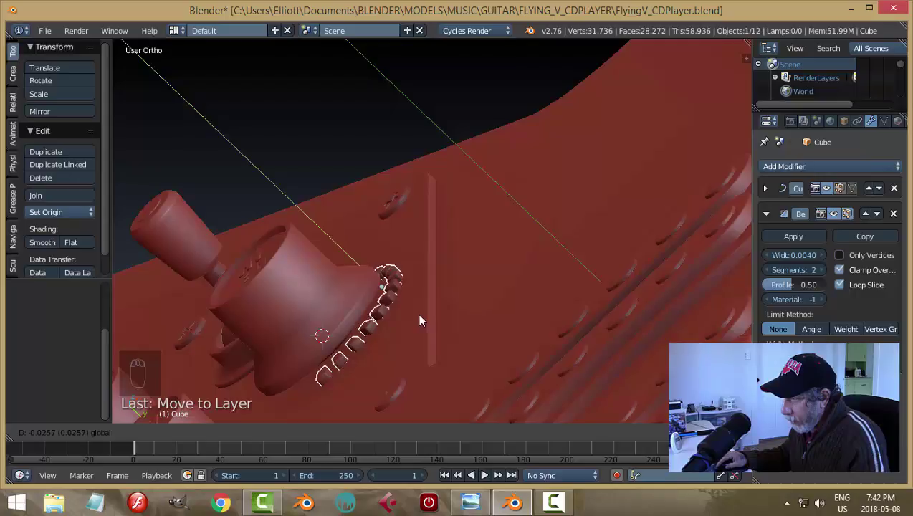
click(418, 314)
key(a)
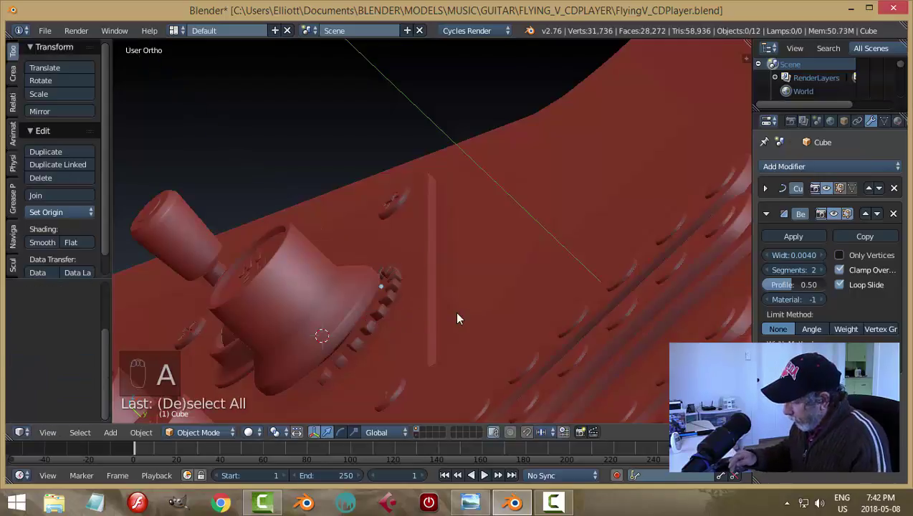
key(KP_1)
scroll(406, 286, down, 3)
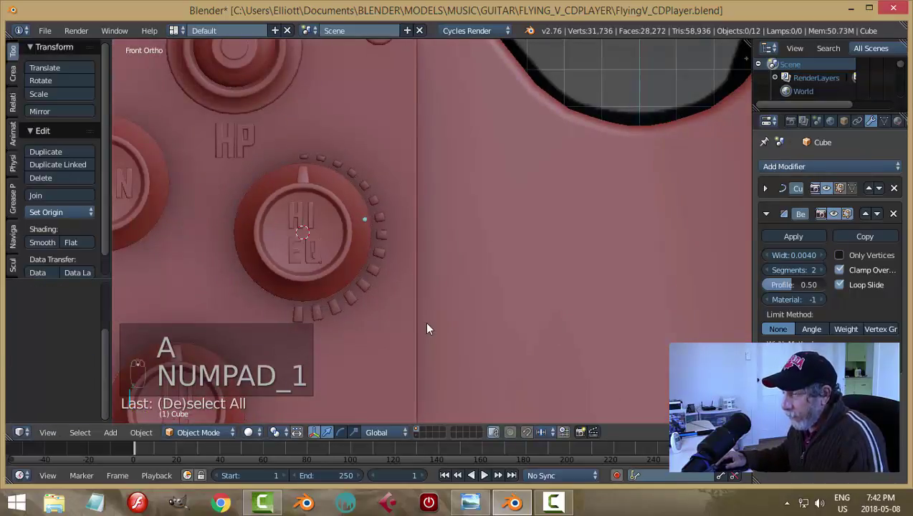
mouse_move(438, 330)
middle_down()
mouse_move(343, 332)
mouse_move(334, 318)
mouse_move(424, 283)
mouse_move(450, 319)
mouse_move(447, 346)
mouse_move(447, 302)
mouse_move(434, 312)
mouse_move(438, 329)
middle_up()
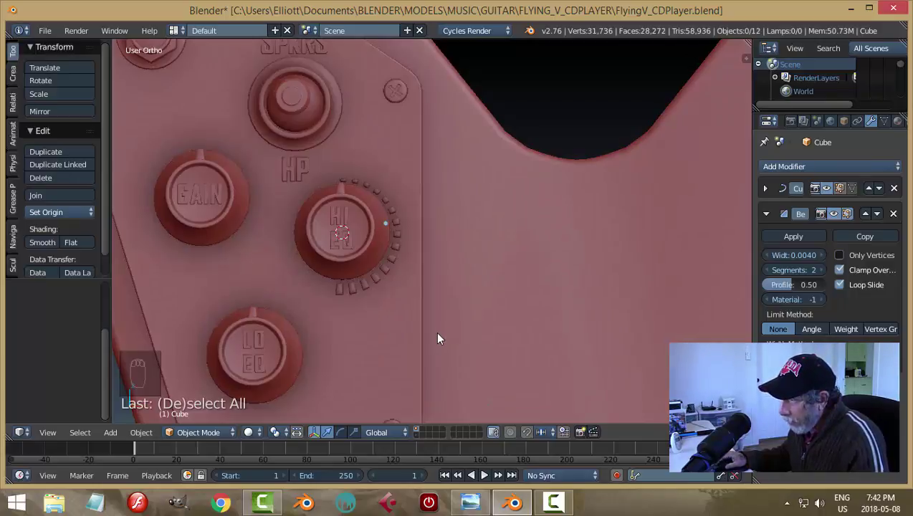
Apply the Curve and Bevel modifiers on the tick bars around the HI EQ knob.
right_click(399, 254)
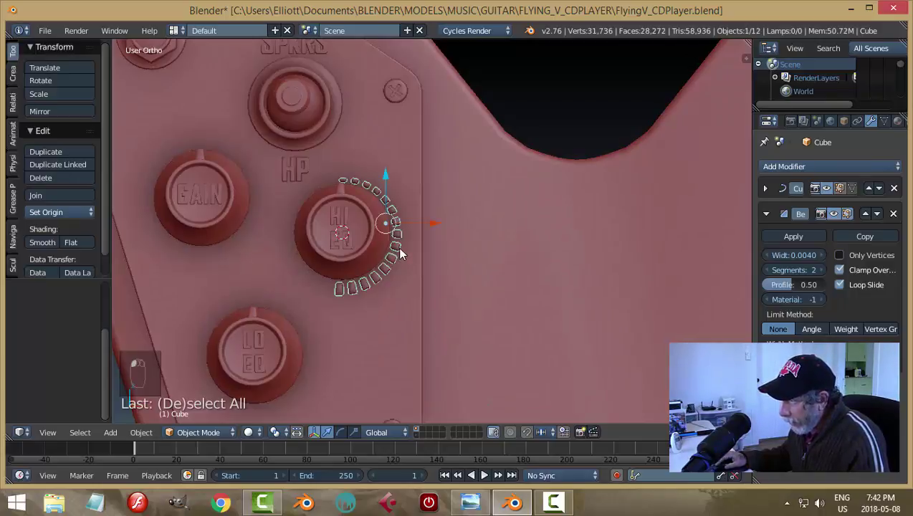
click(765, 190)
click(774, 210)
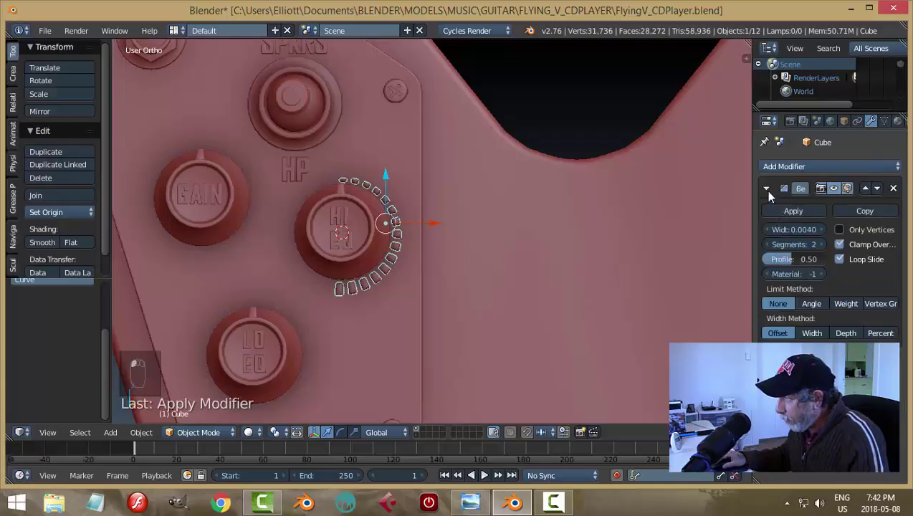
click(774, 211)
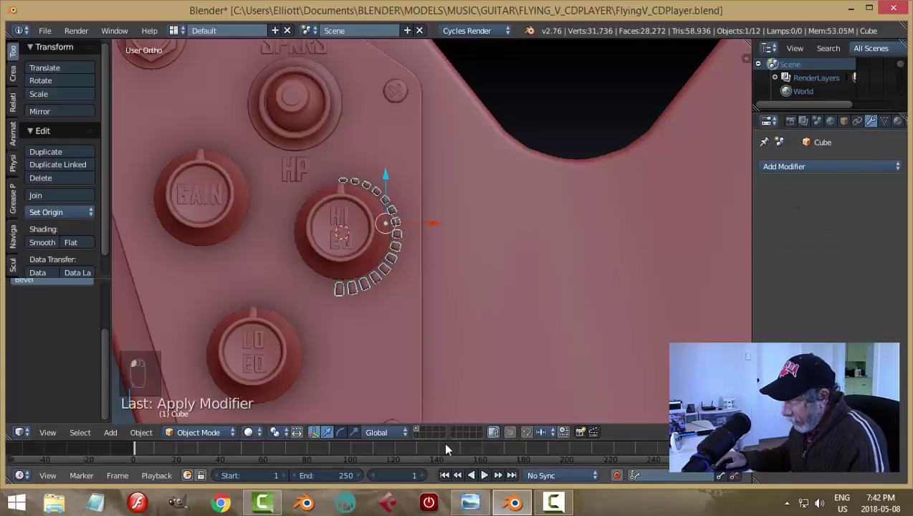
Delete the leftover Bezier circle on the second layer and return to the guitar's layer.
click(422, 434)
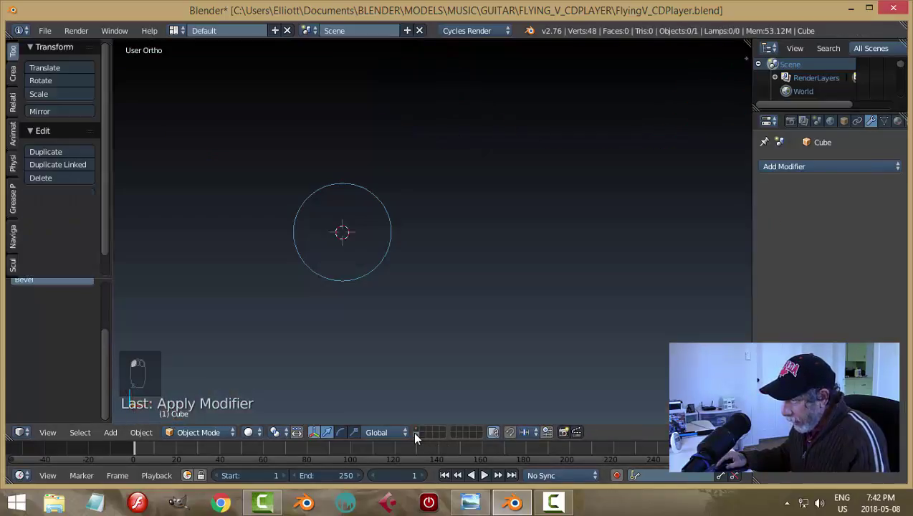
right_click(389, 251)
key(x)
click(388, 253)
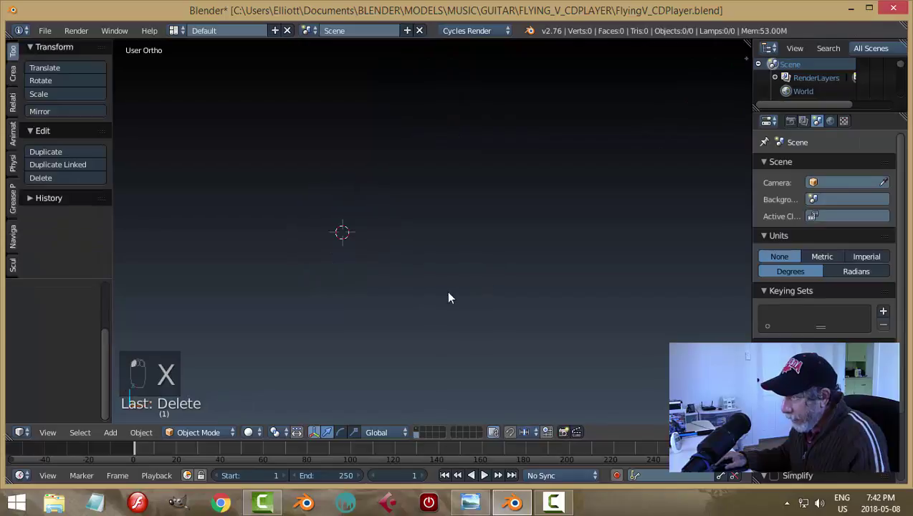
click(419, 432)
Select the HI EQ tick bars and save over FlyingV_CDPlayer.blend.
right_click(397, 249)
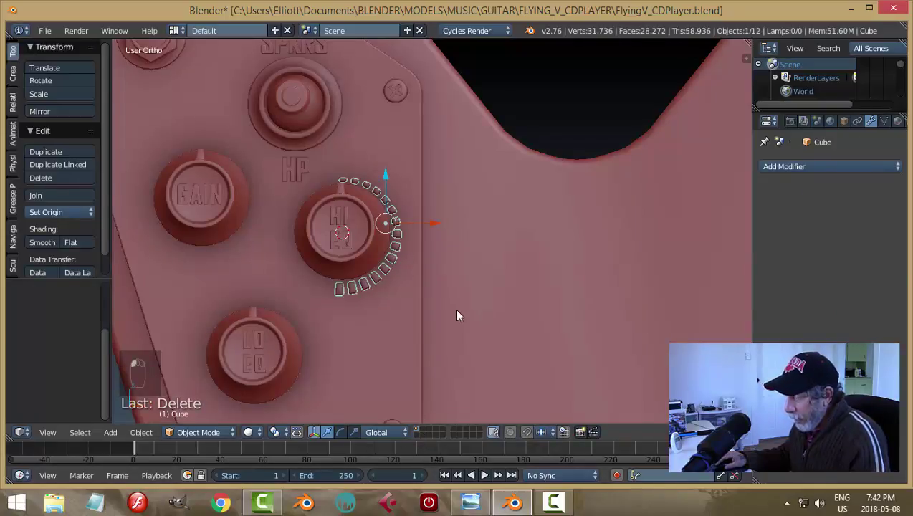
key(ctrl+shift+s)
key(Escape)
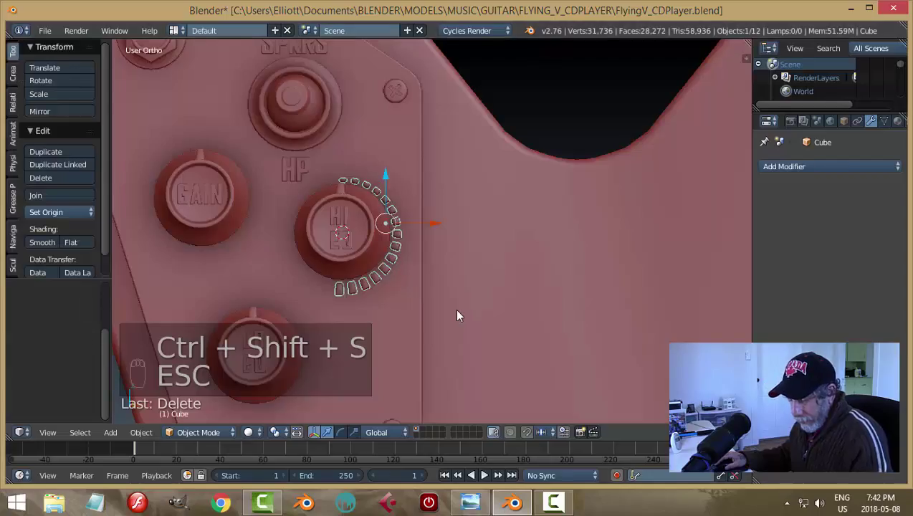
key(ctrl+s)
click(458, 309)
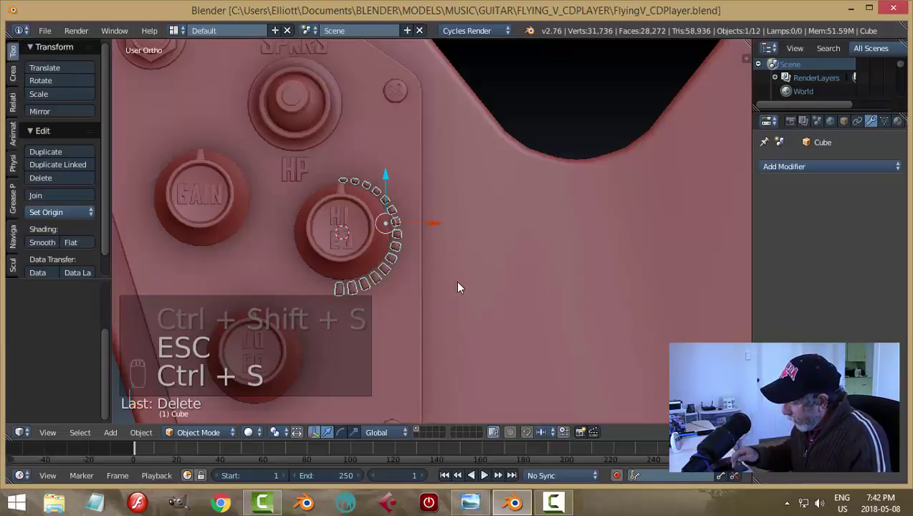
Duplicate the HI EQ tick bars in front view, place the copy around the GAIN knob and fine-tune its height.
key(KP_1)
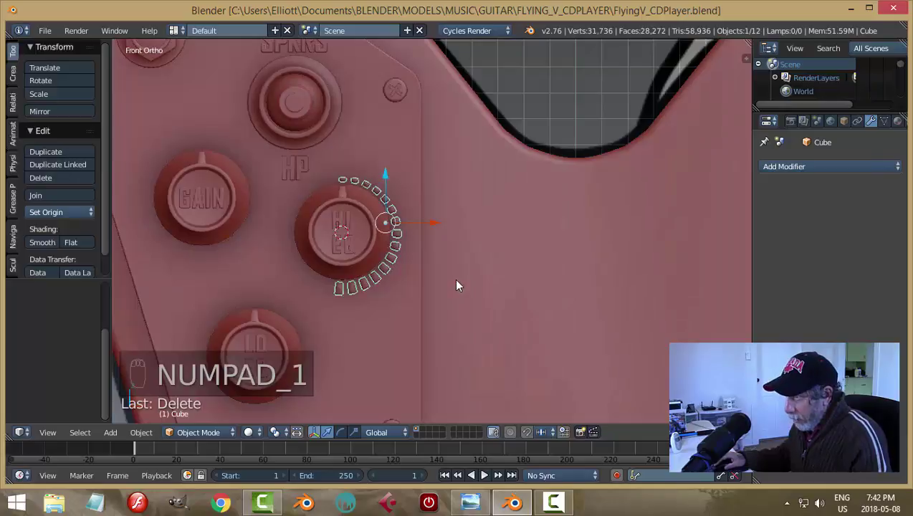
key(shift+d)
right_click(457, 286)
key(g)
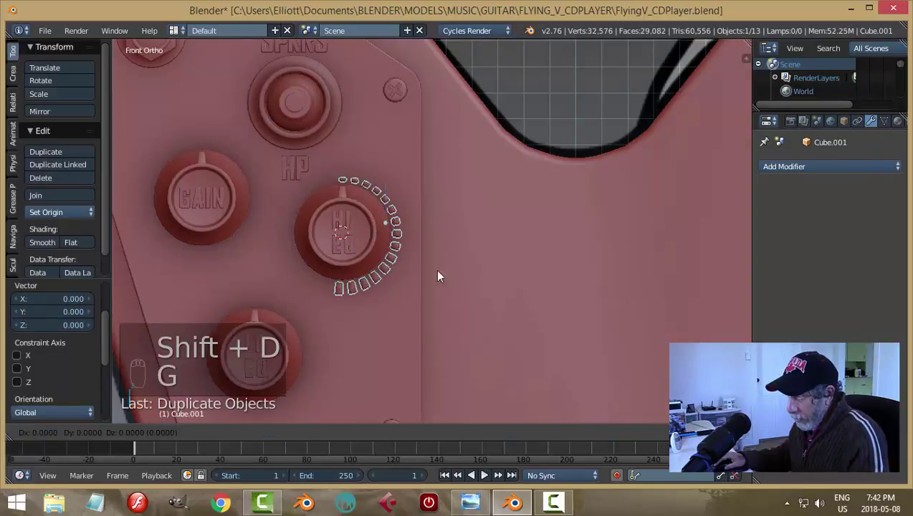
click(315, 242)
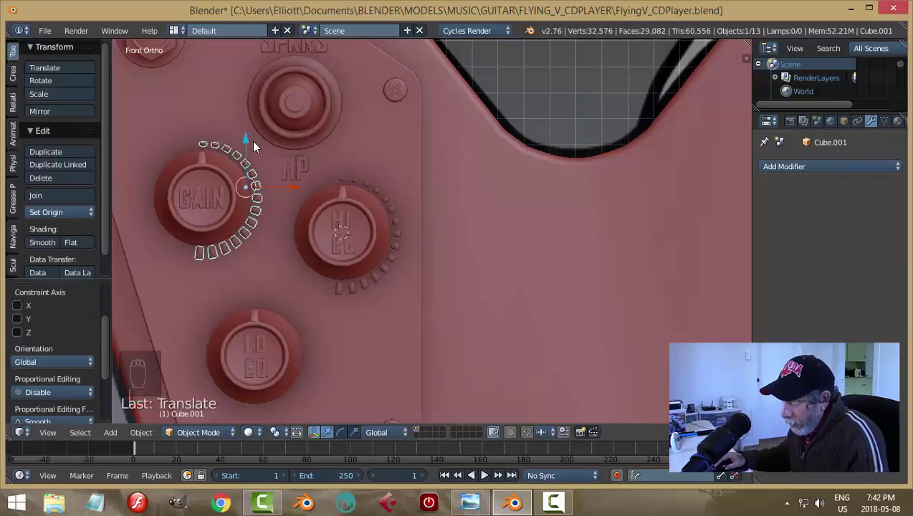
drag(246, 146, 246, 148)
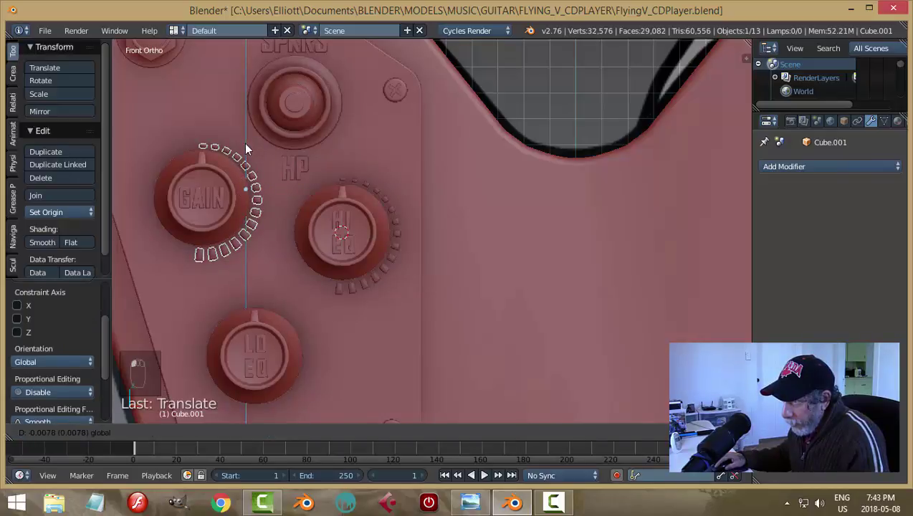
click(244, 143)
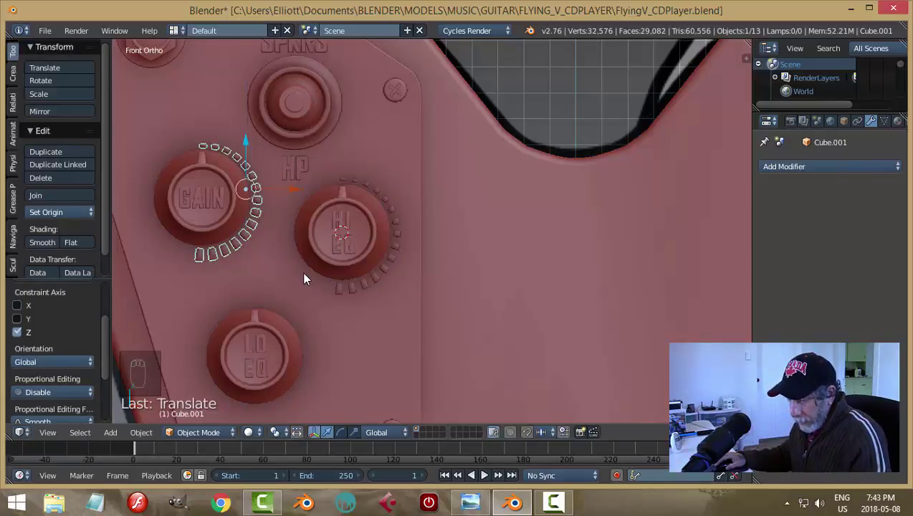
key(a)
mouse_move(290, 296)
middle_down()
mouse_move(256, 250)
mouse_move(304, 289)
middle_up()
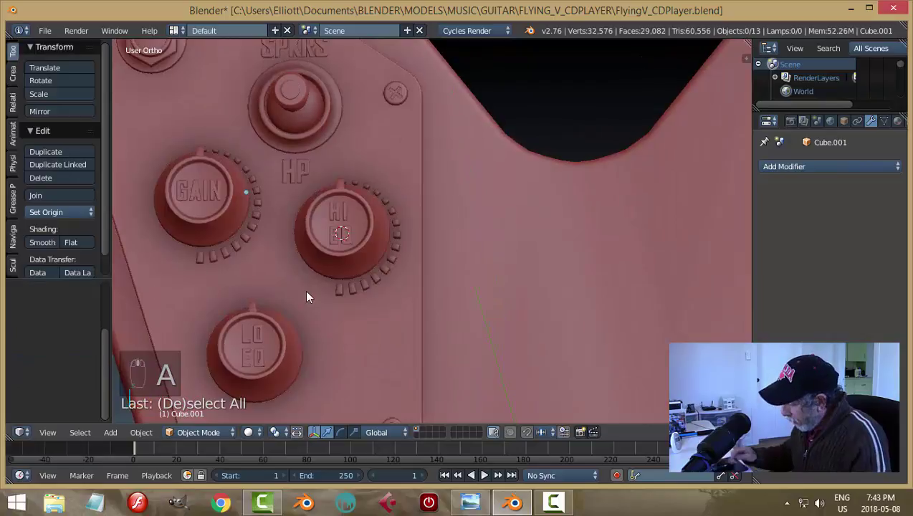
Duplicate the GAIN tick bars in front view and place the copy around the LO EQ knob, then nudge it sideways.
key(KP_1)
right_click(256, 201)
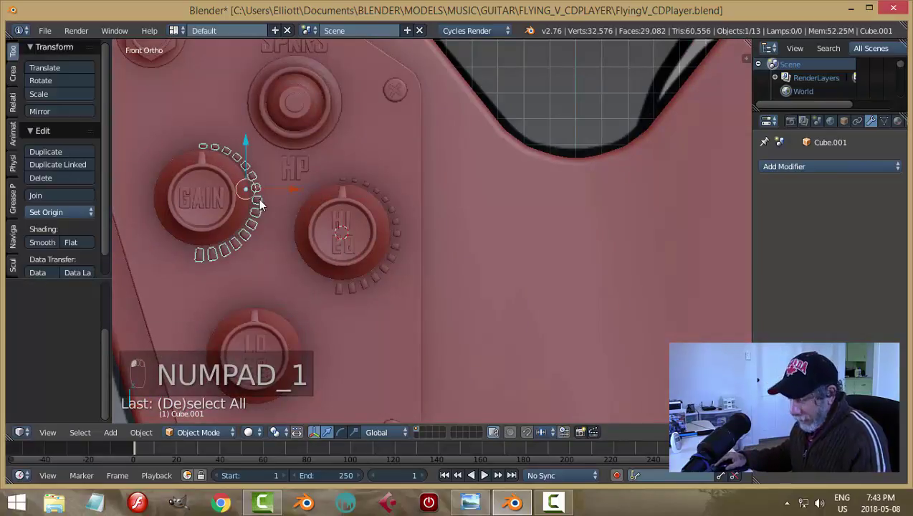
key(shift+d)
key(g)
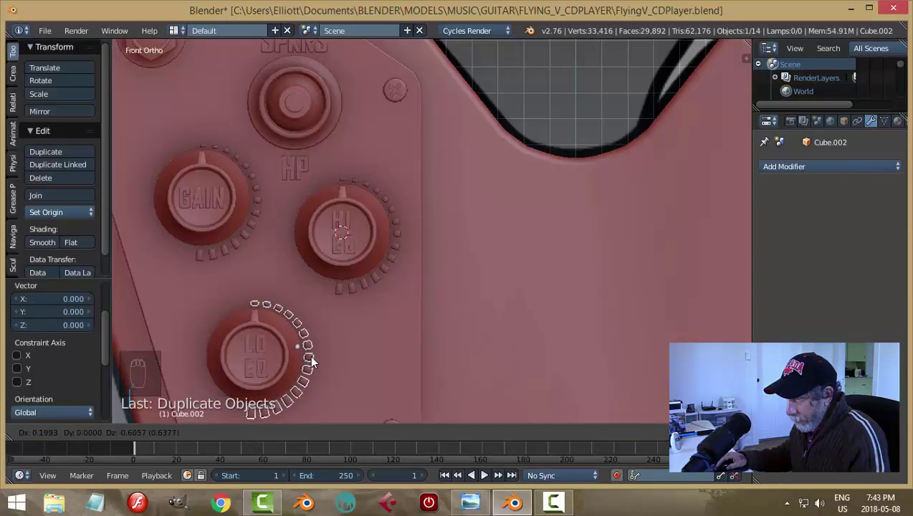
click(312, 362)
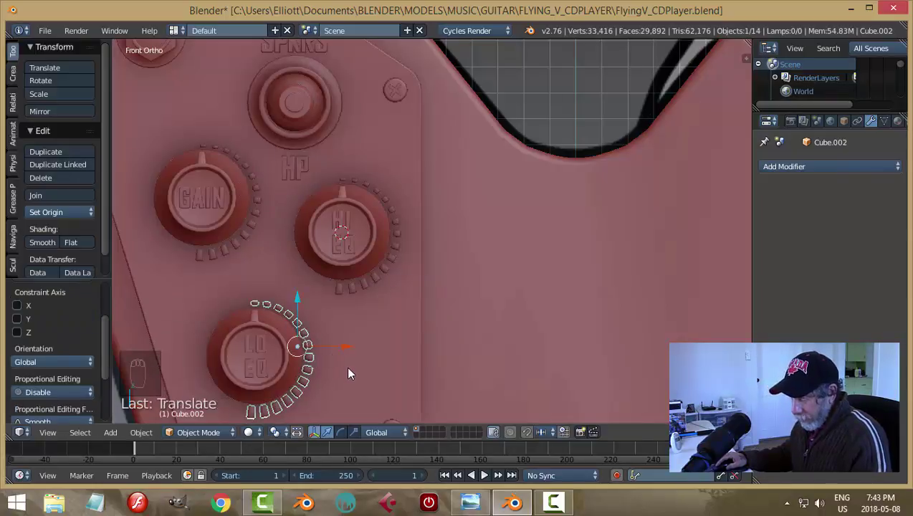
drag(343, 345, 342, 344)
key(a)
View the control plate from an angle and save over FlyingV_CDPlayer.blend.
middle_drag(385, 374, 359, 347)
scroll(346, 330, up, 5)
key(ctrl+s)
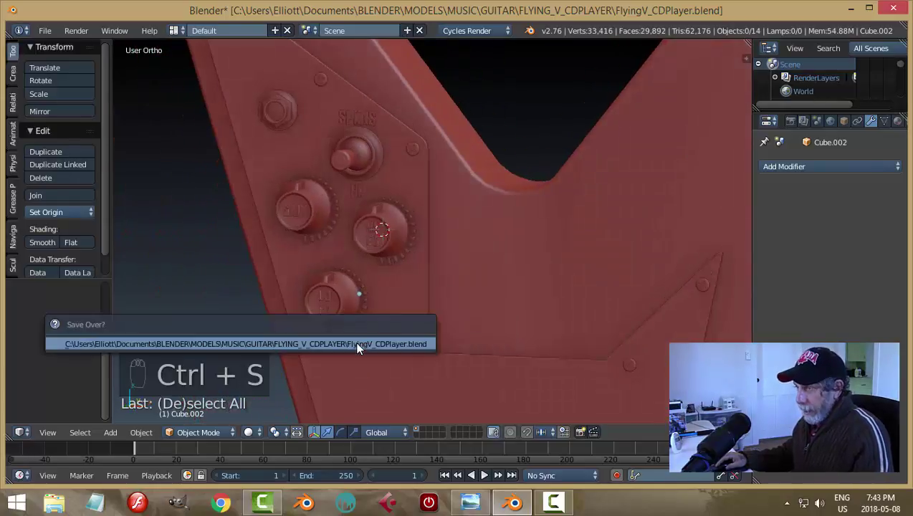
click(357, 344)
Rotate the GAIN knob about the global Y axis so its pointer faces the lower tick bars.
middle_drag(447, 318, 485, 311)
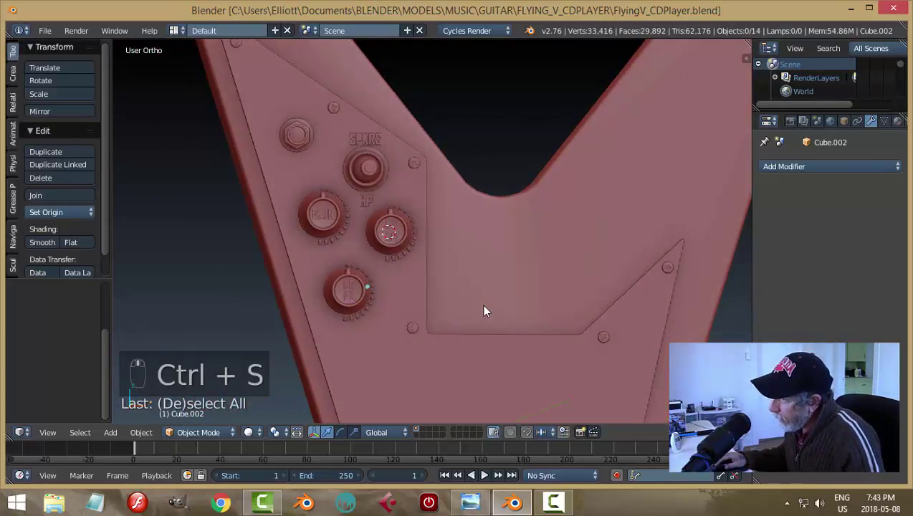
right_click(321, 213)
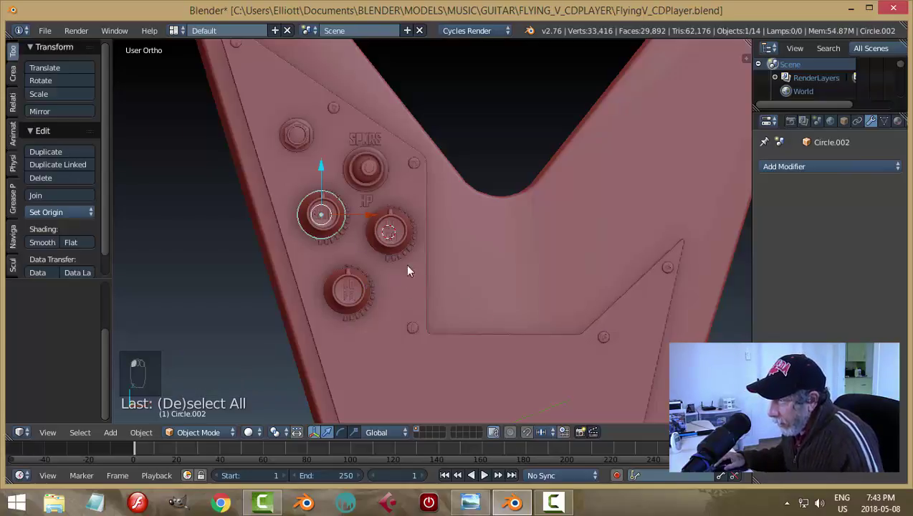
key(r)
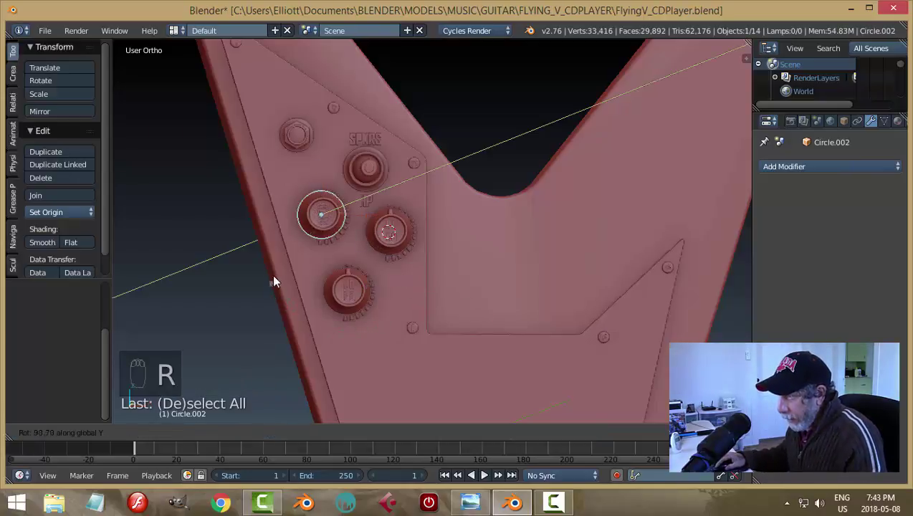
click(378, 241)
Rotate the HI EQ and LO EQ knobs about the global Y axis so their pointers face different tick bars.
right_click(378, 241)
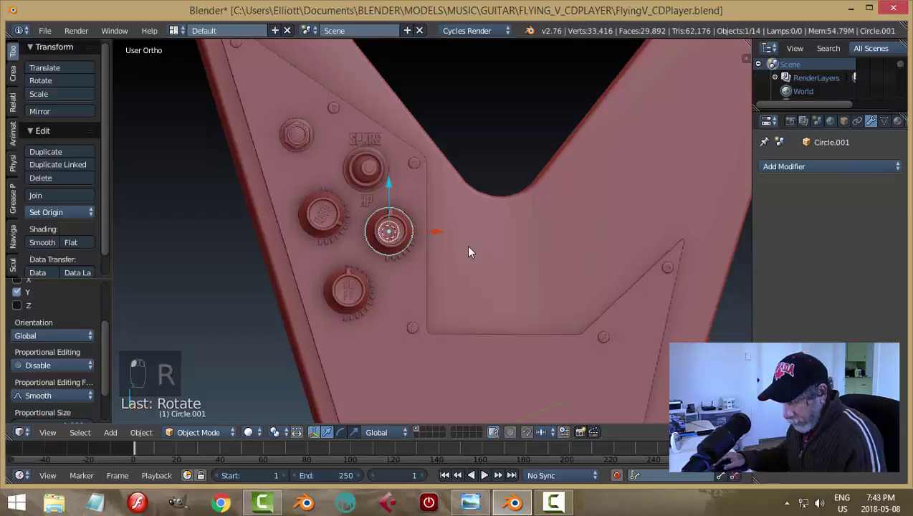
key(r)
click(430, 275)
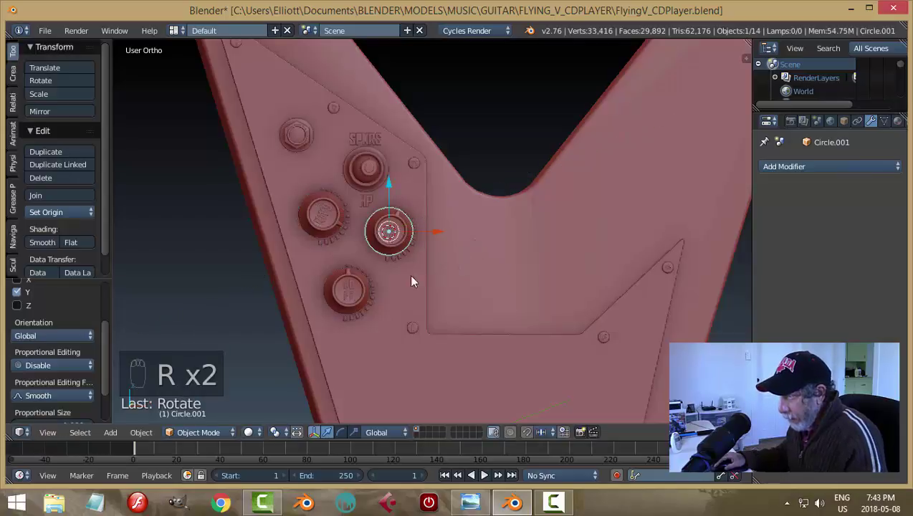
right_click(357, 292)
key(r)
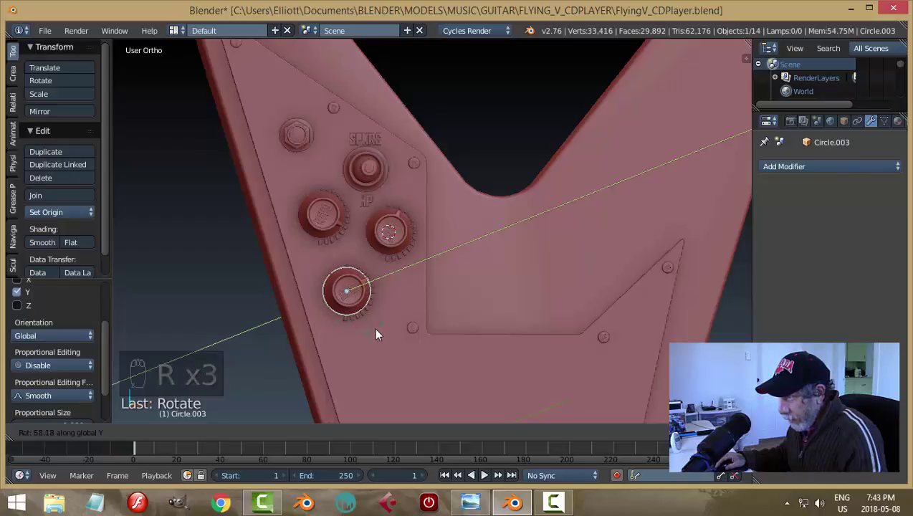
click(376, 330)
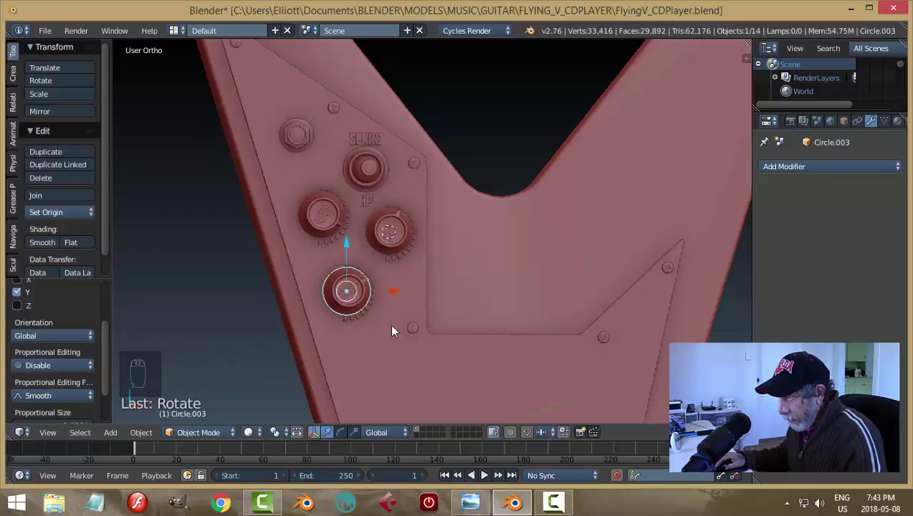
right_click(349, 225)
key(r)
right_click(395, 247)
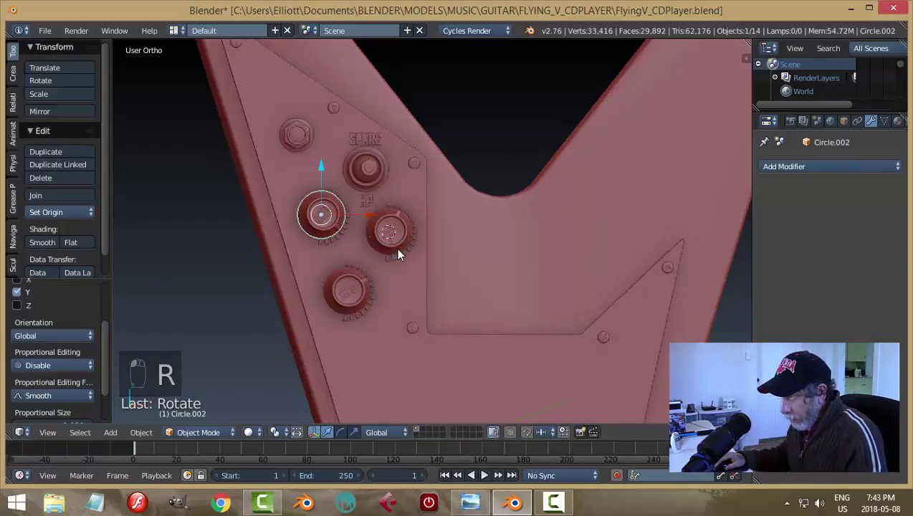
Deselect the GAIN knob, view the whole control plate and save over FlyingV_CDPlayer.blend.
key(a)
scroll(458, 312, down, 3)
scroll(464, 294, up, 5)
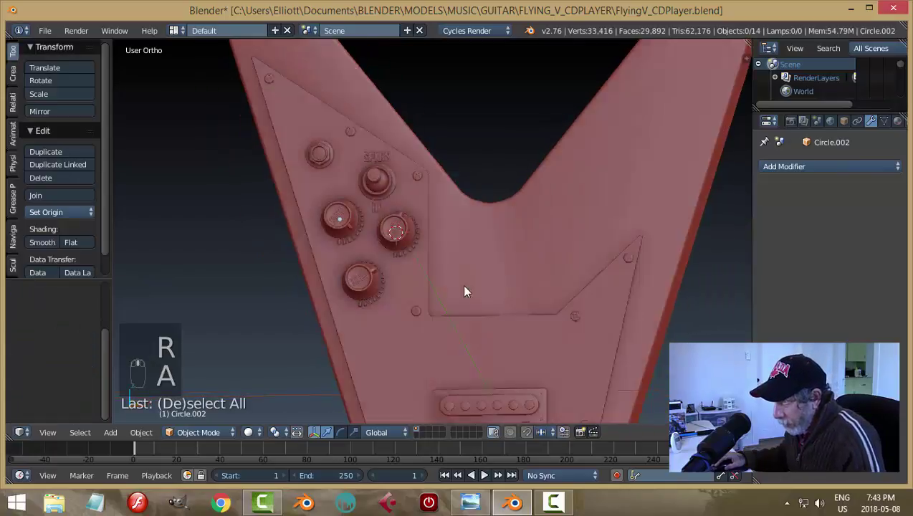
key(ctrl+s)
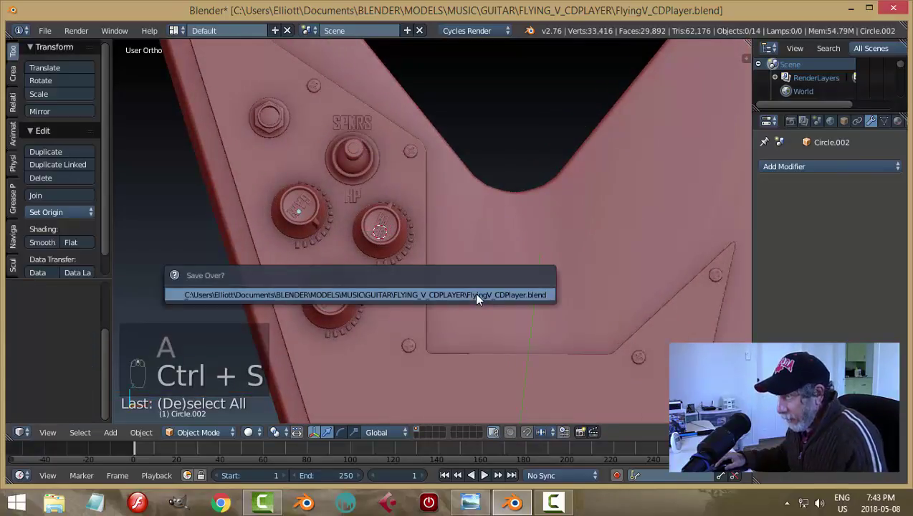
middle_drag(476, 295, 471, 263)
Reset the GAIN knob's Y rotation to 0° in its transform properties.
right_click(347, 216)
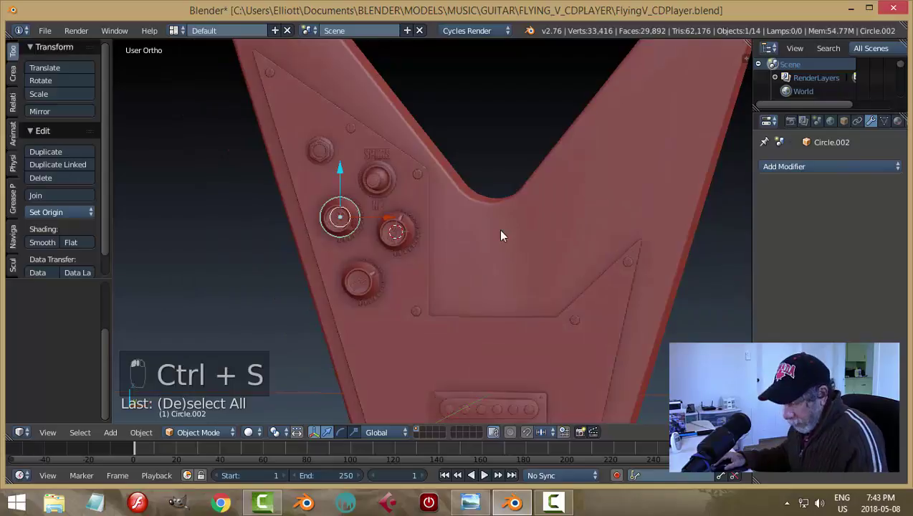
key(n)
drag(742, 227, 758, 48)
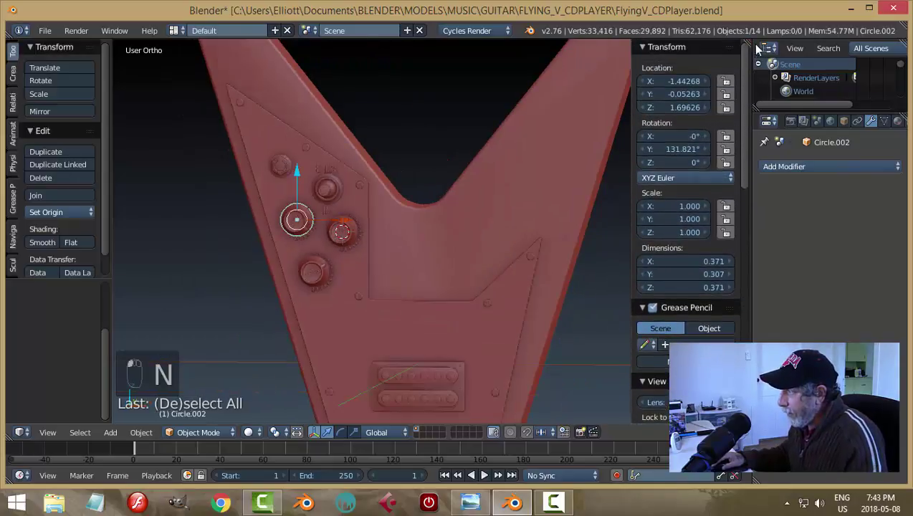
click(652, 149)
text(0)
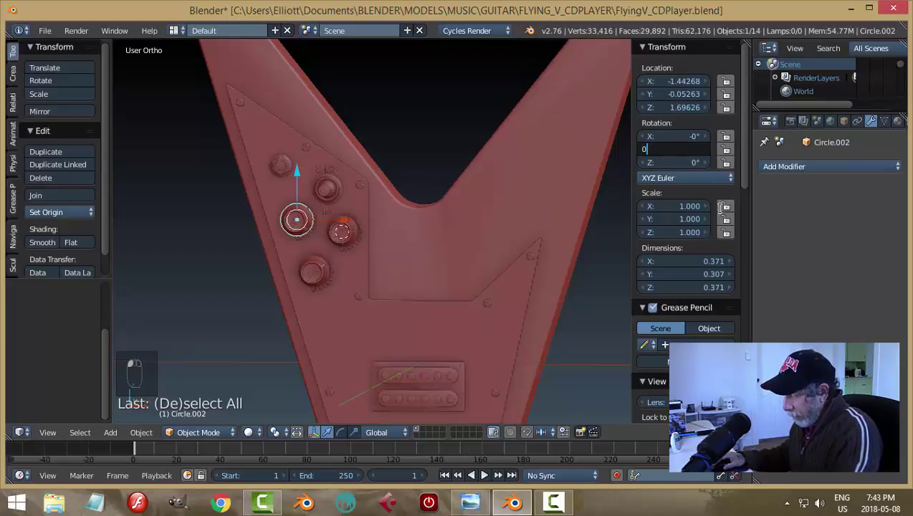
key(Return)
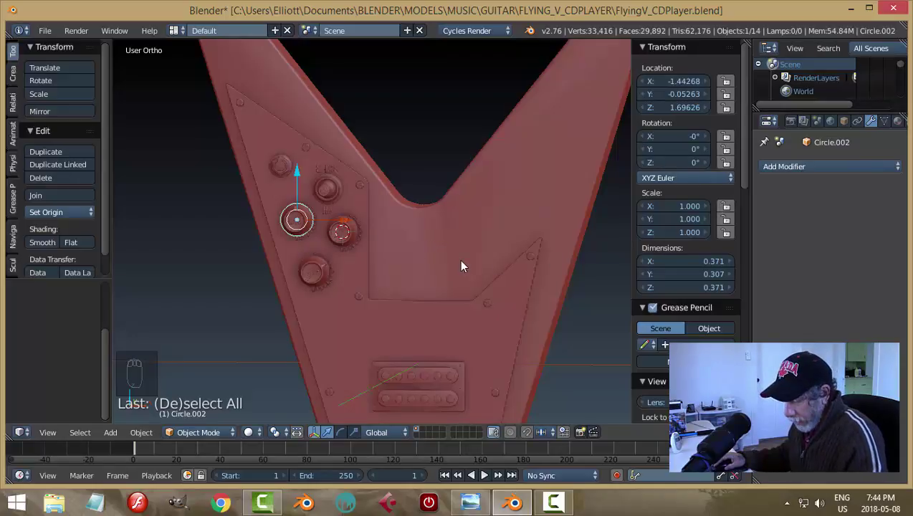
Rotate the GAIN knob about the global Y axis so its pointer faces the lower tick bars, and save over FlyingV_CDPlayer.blend.
key(n)
key(KP_1)
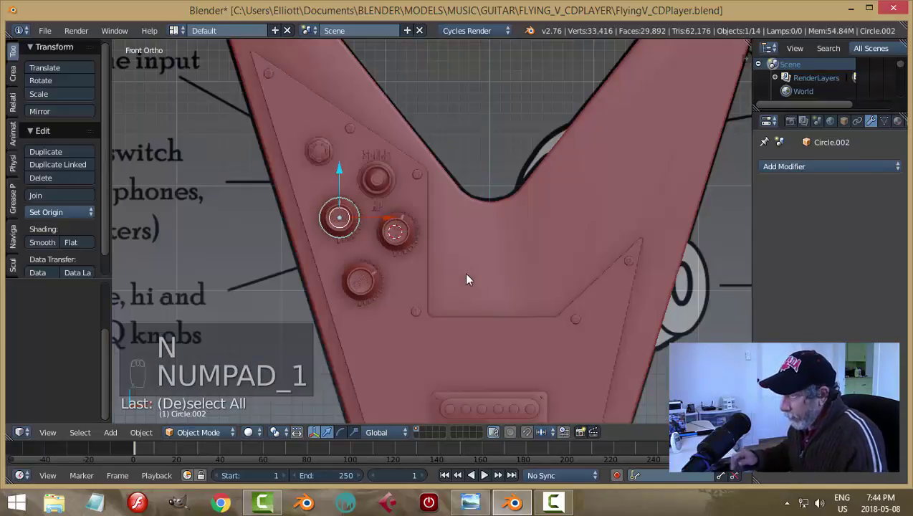
key(r)
key(y)
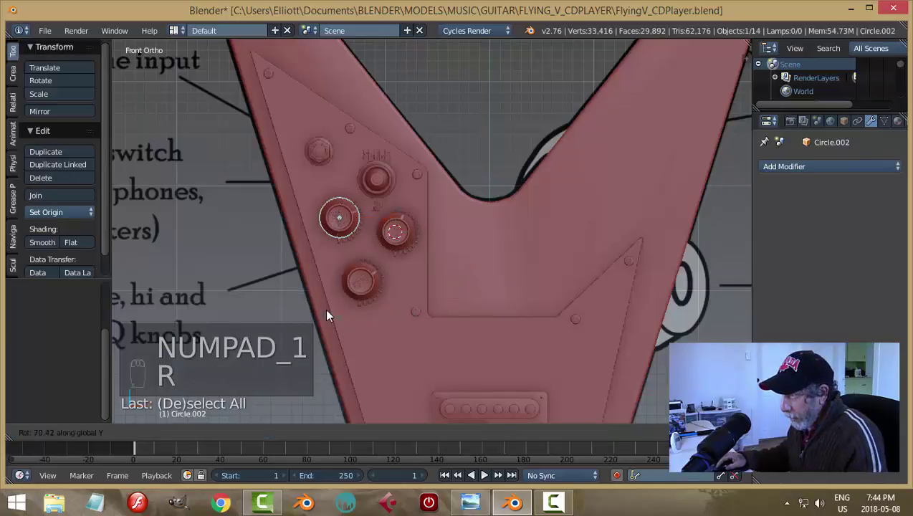
click(321, 230)
key(a)
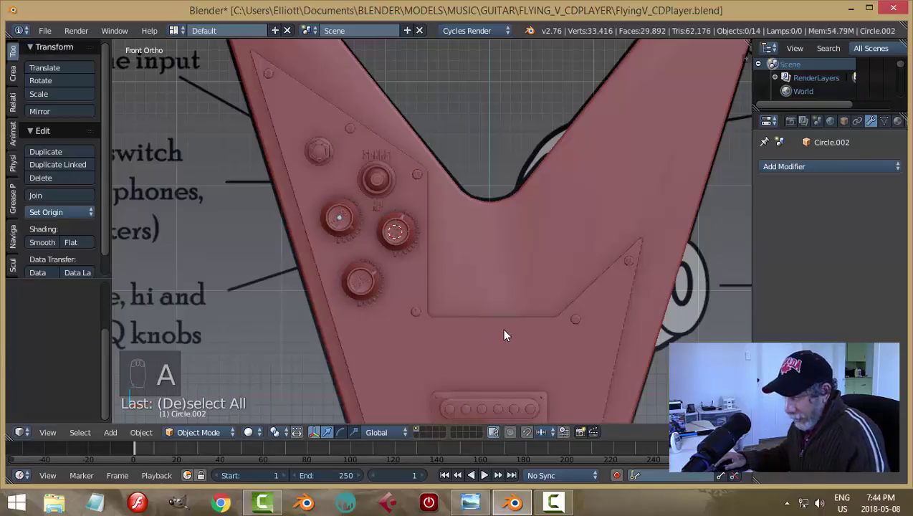
key(ctrl+s)
Select the GAIN, HI EQ and LO EQ knobs together and move them slightly along the Y axis toward the control plate.
scroll(499, 329, up, 3)
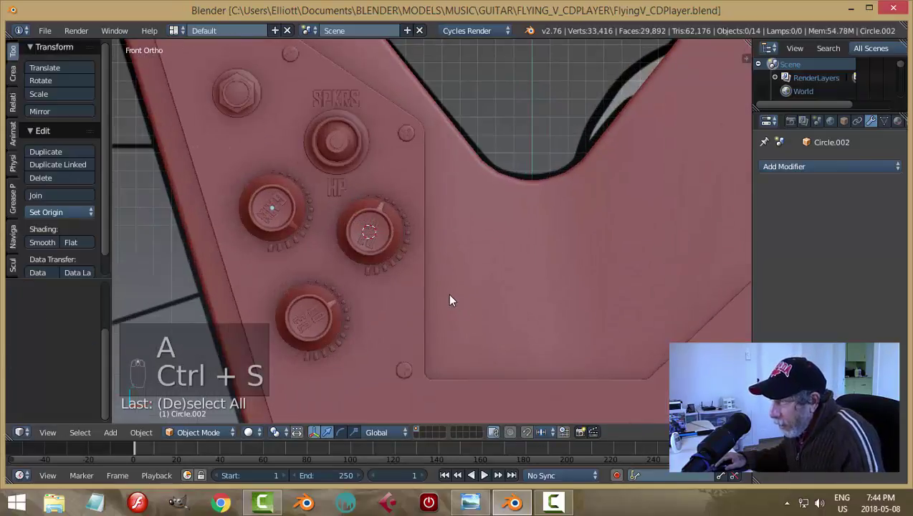
shift+middle_drag(450, 300, 471, 215)
scroll(357, 210, up, 2)
right_click(372, 203)
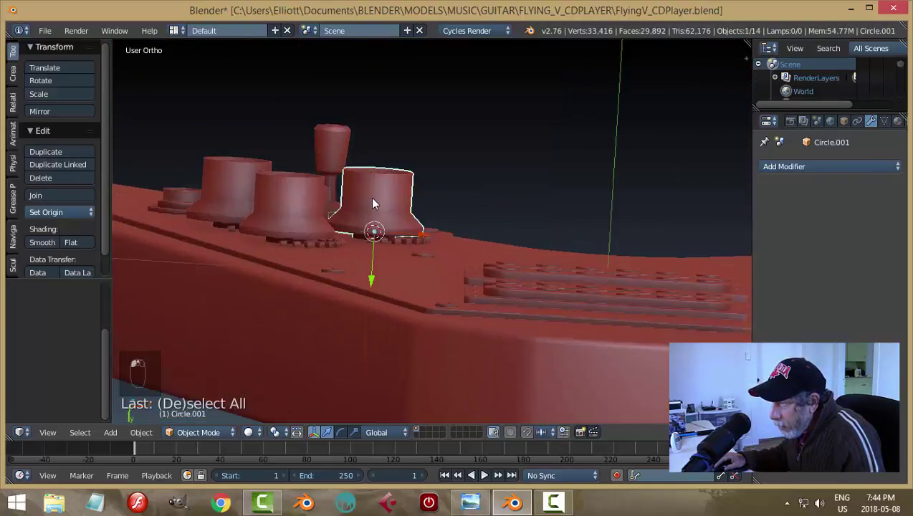
shift+right_click(304, 204)
shift+right_click(252, 189)
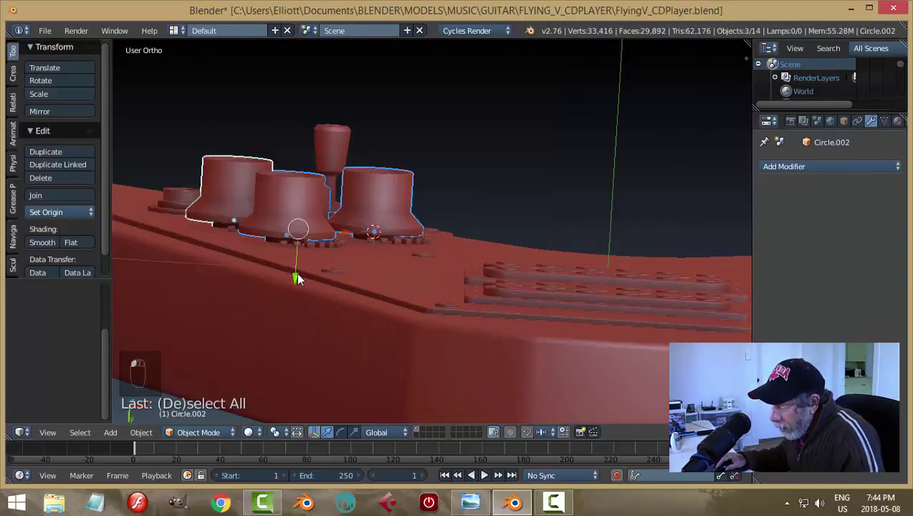
drag(296, 274, 472, 272)
scroll(472, 271, down, 2)
Deselect the three knobs, view the control plate from above its face and save over FlyingV_CDPlayer.blend.
key(a)
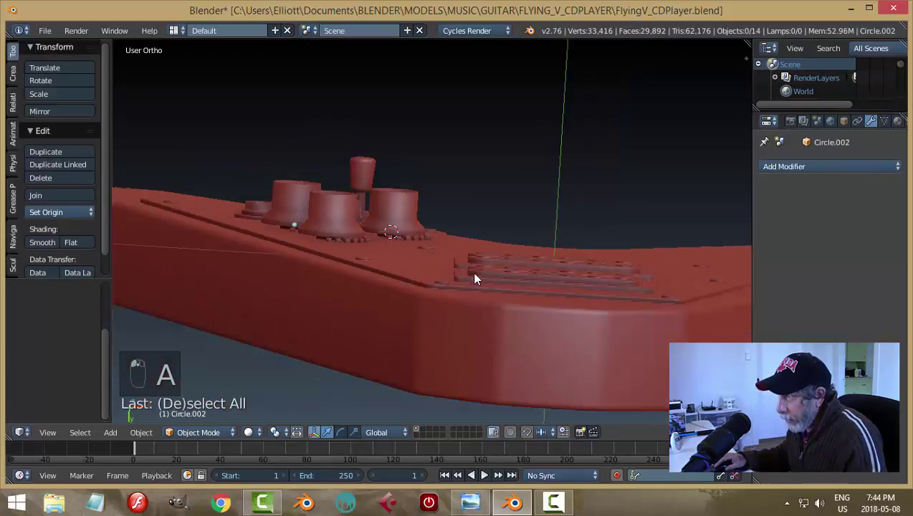
mouse_move(475, 279)
middle_down()
mouse_move(457, 292)
mouse_move(478, 337)
mouse_move(512, 357)
mouse_move(432, 348)
mouse_move(466, 339)
mouse_move(528, 289)
mouse_move(568, 274)
mouse_move(543, 297)
middle_up()
key(ctrl+s)
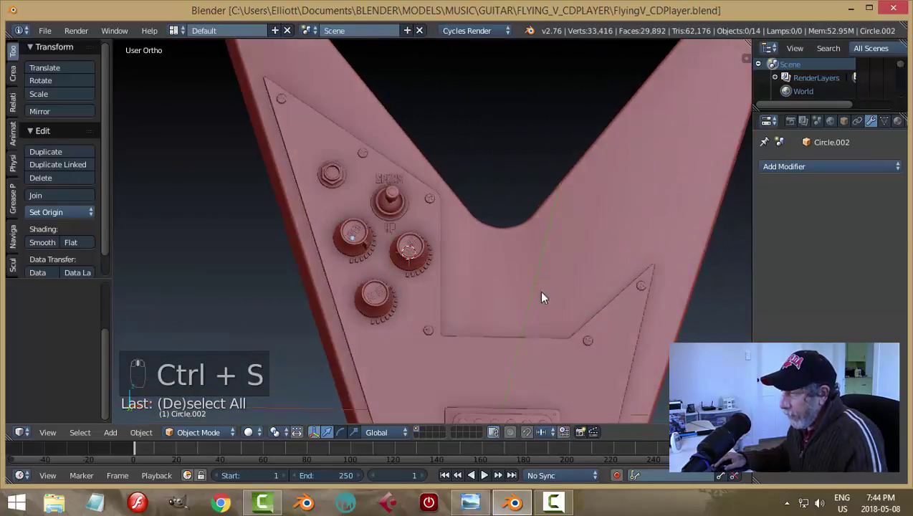